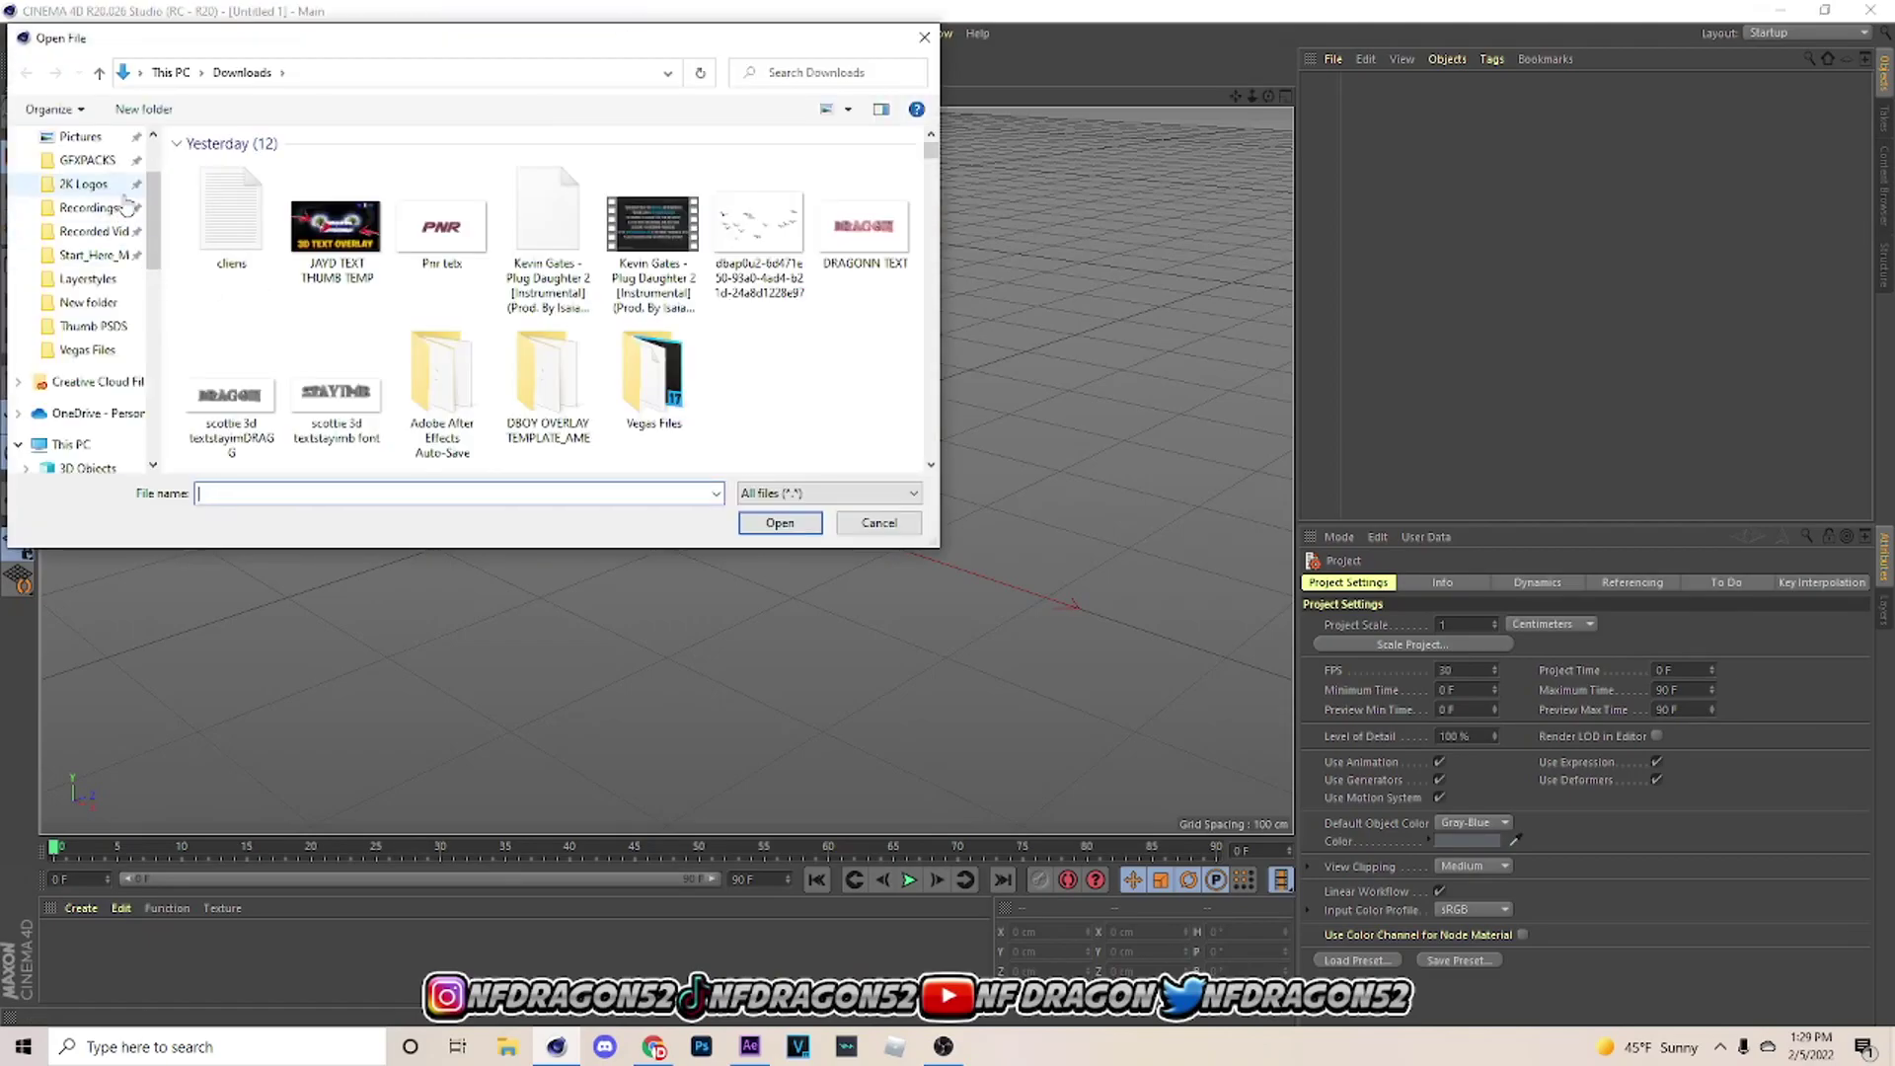
# Open the project file c4d template (1).c4d from the Downloads folder.
pyautogui.write('c4d')
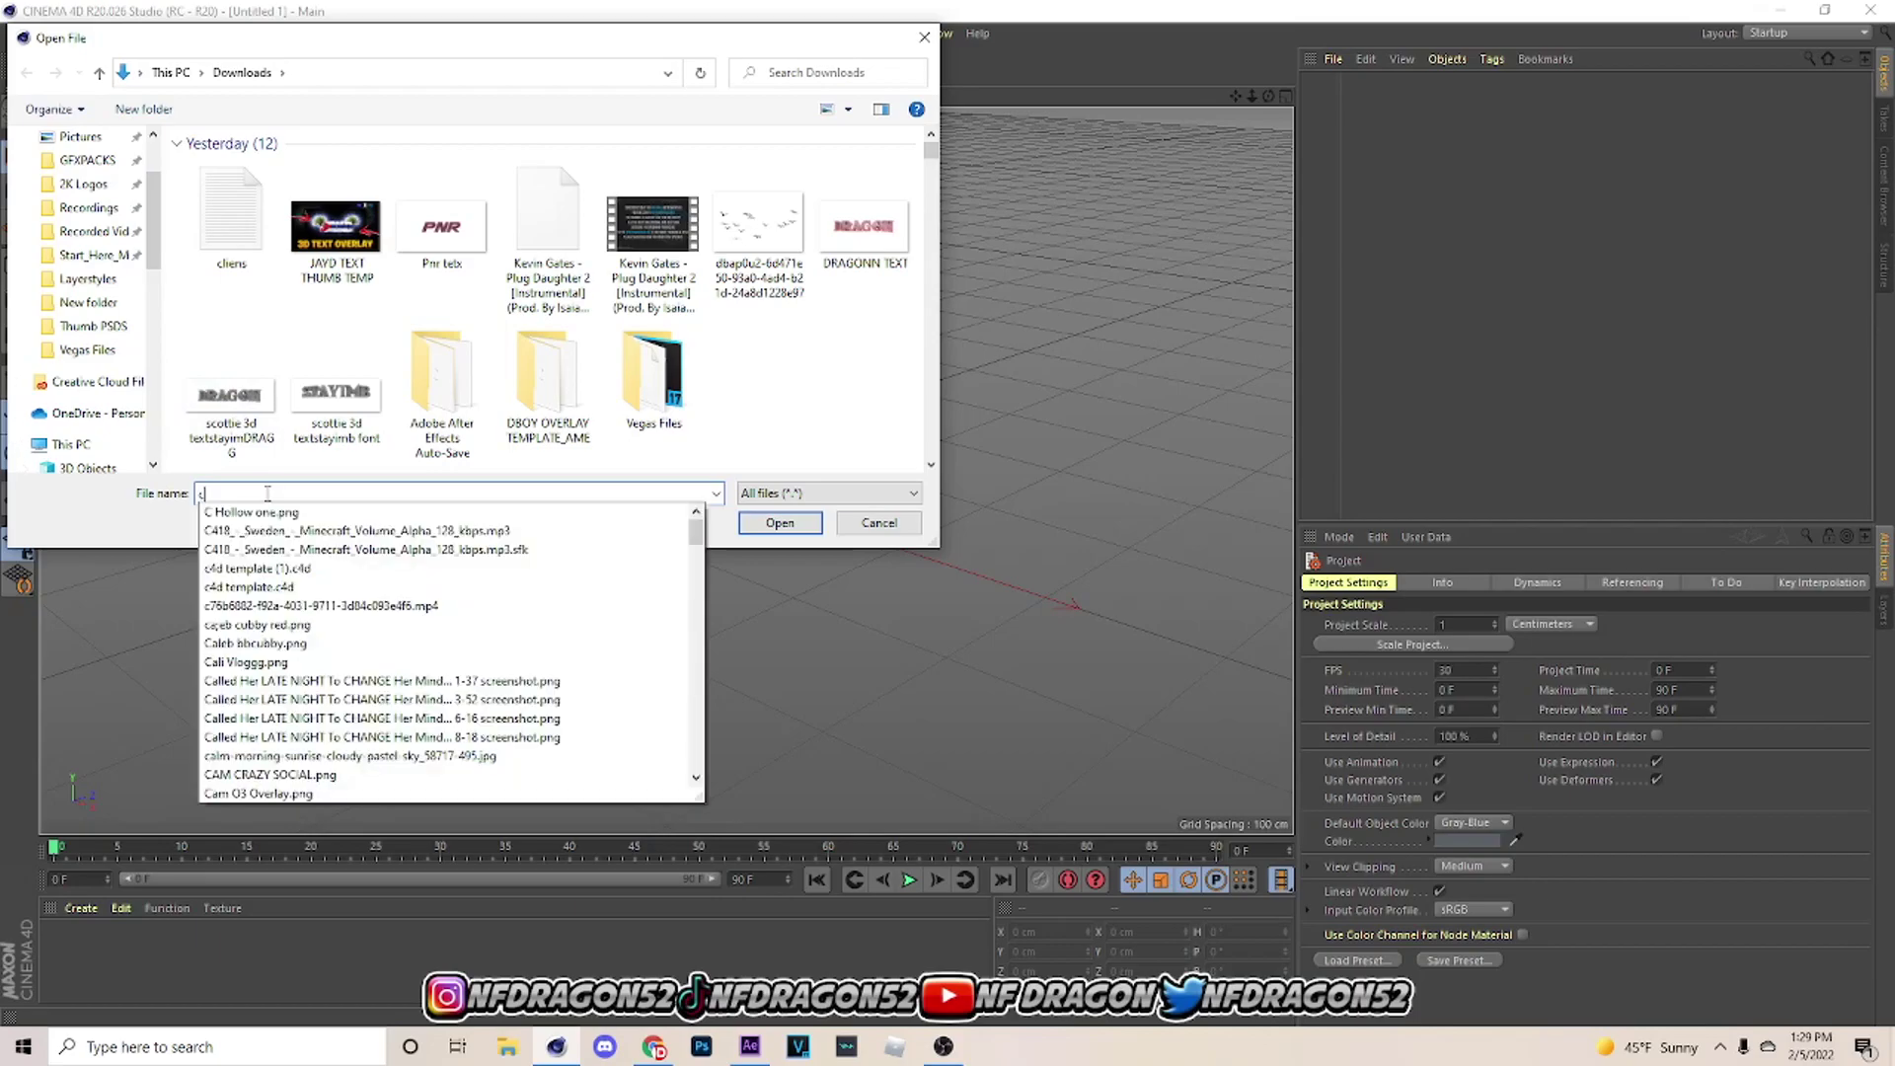
pyautogui.click(297, 515)
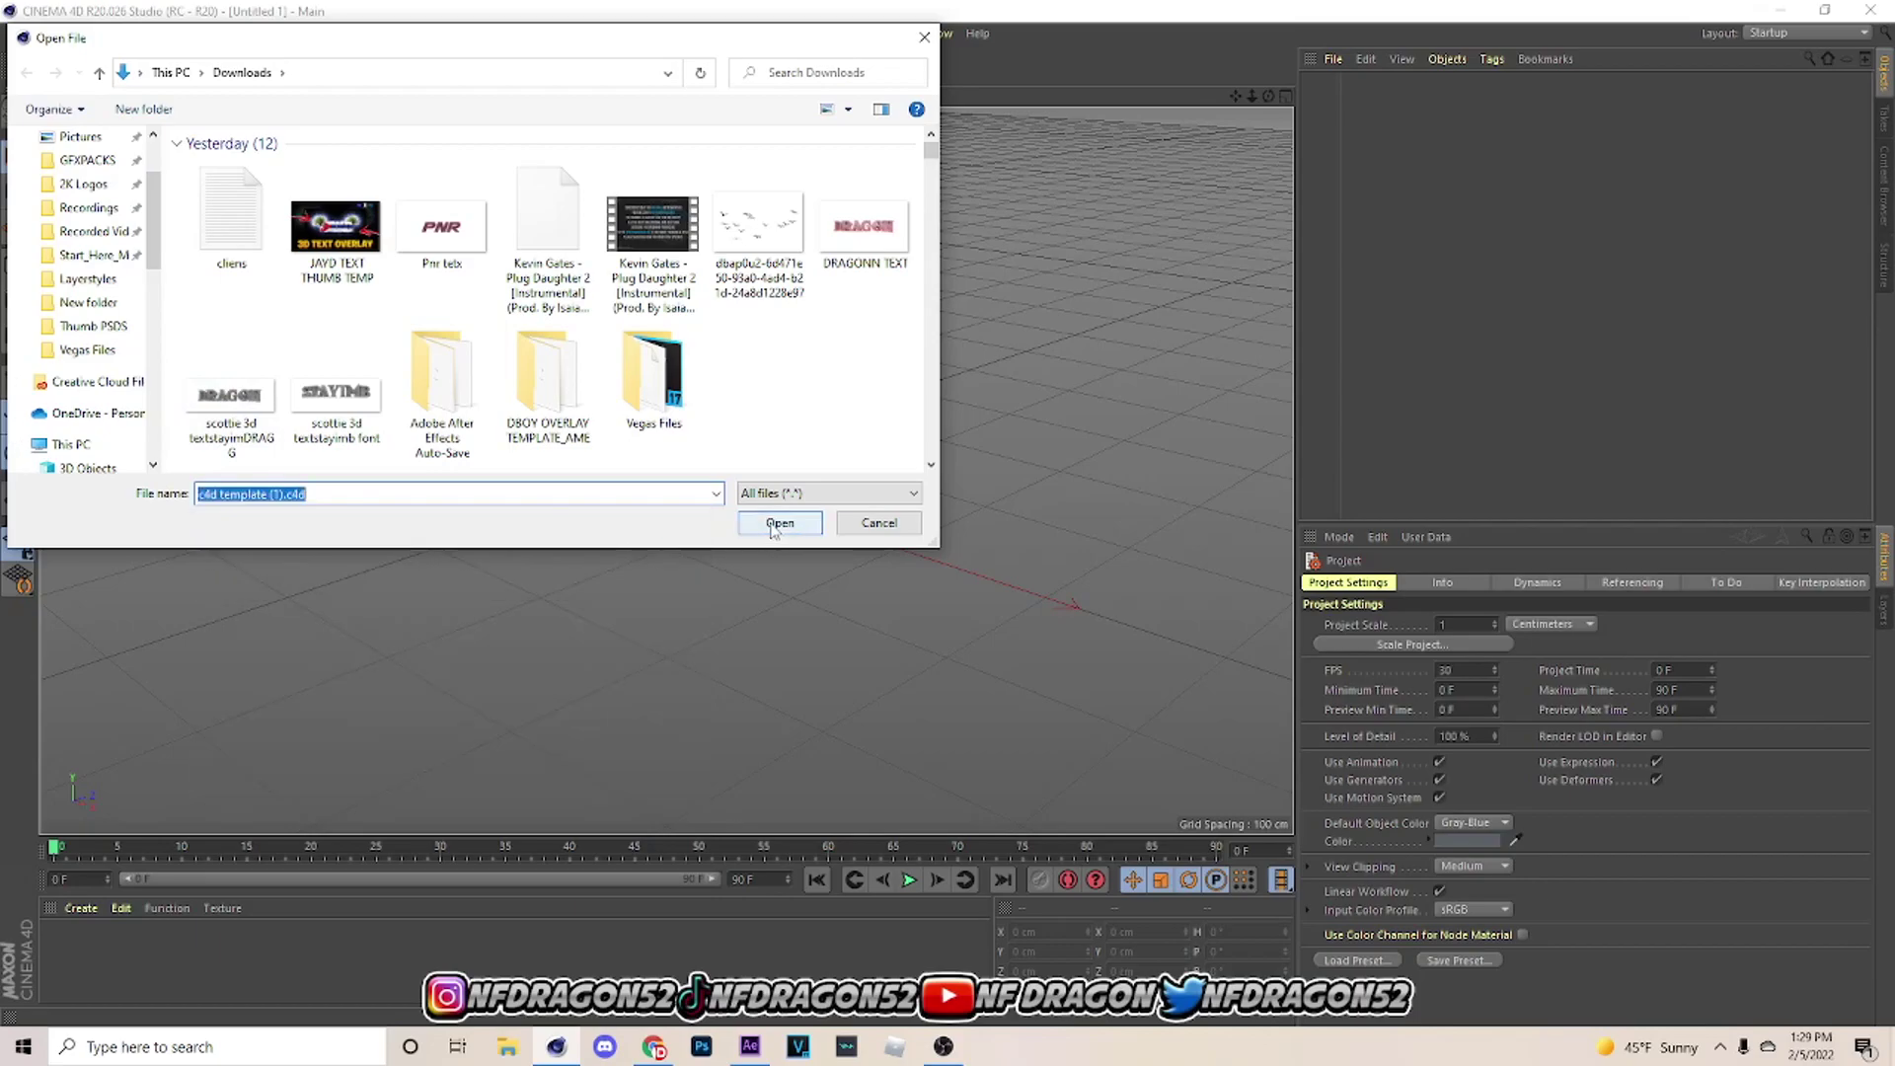
pyautogui.click(774, 525)
pyautogui.click(1056, 604)
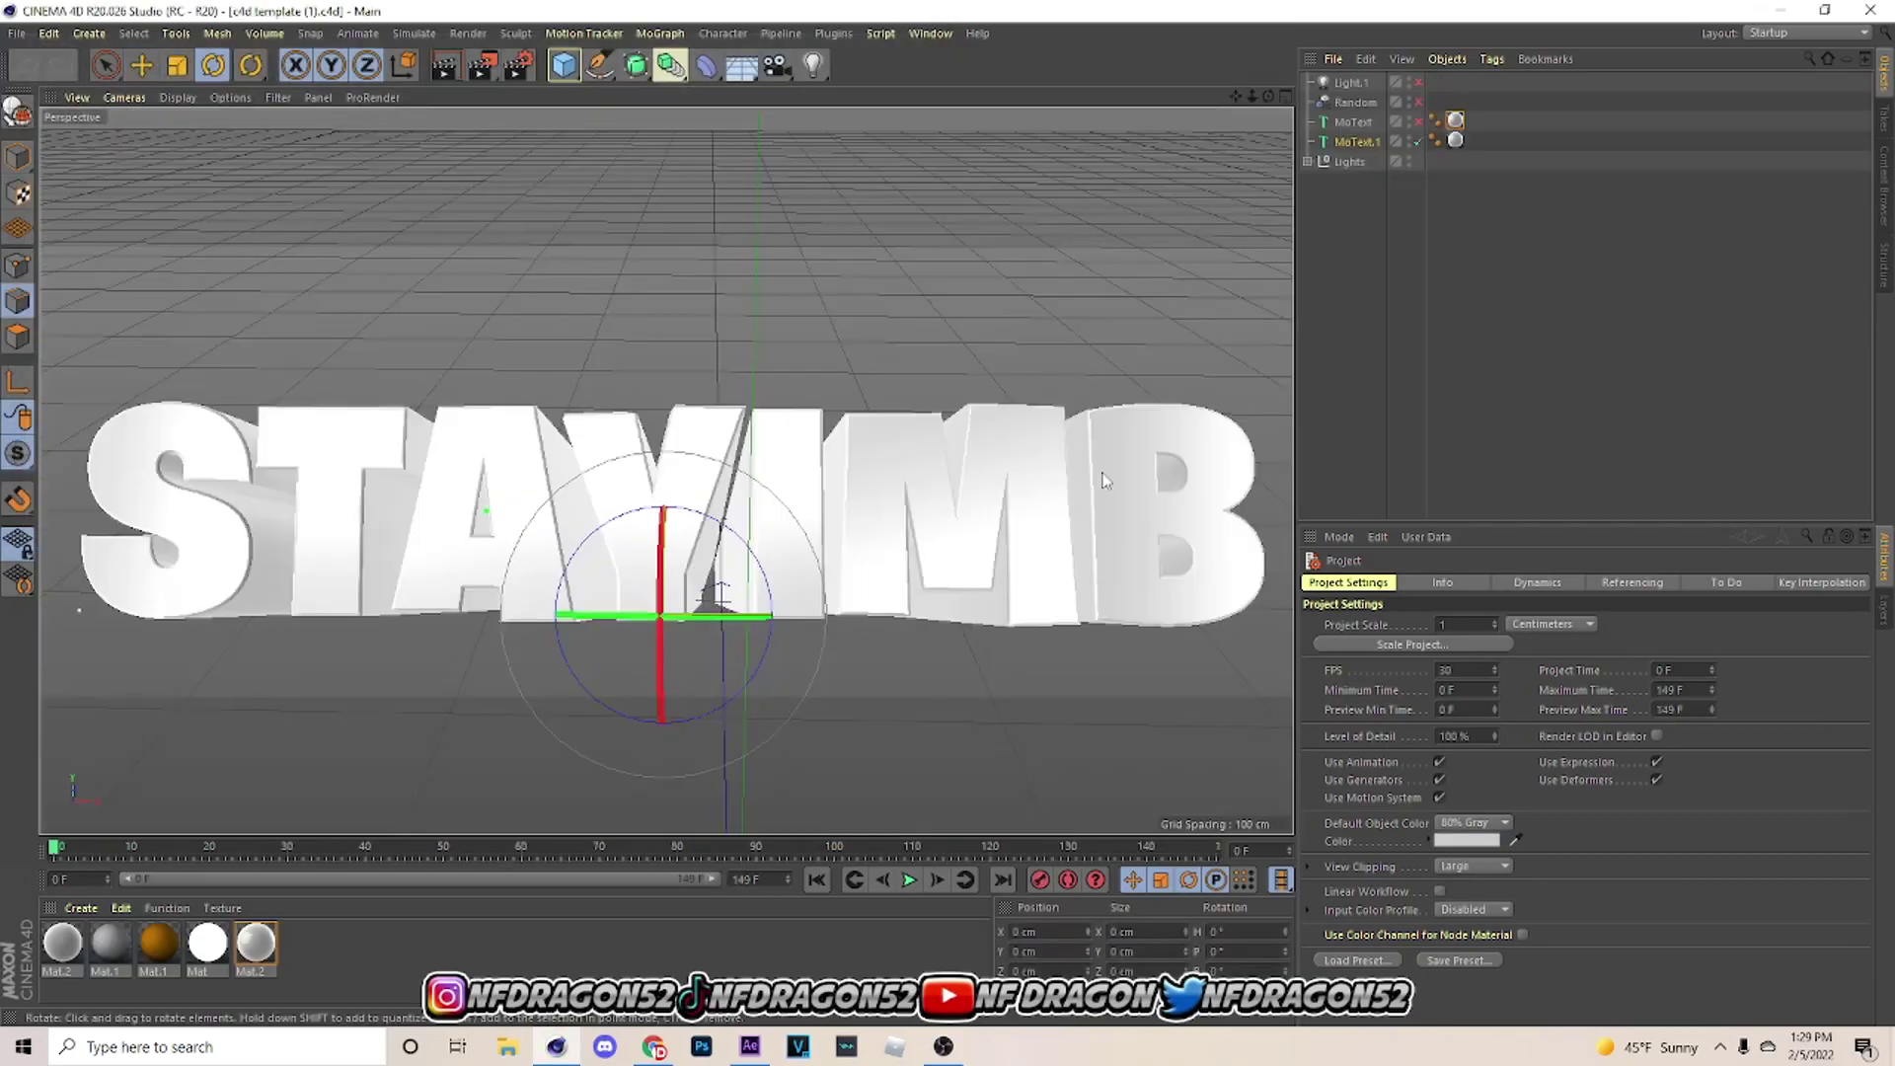
# Replace the wording of the MoText.1 object with DRAGON.
pyautogui.click(1305, 288)
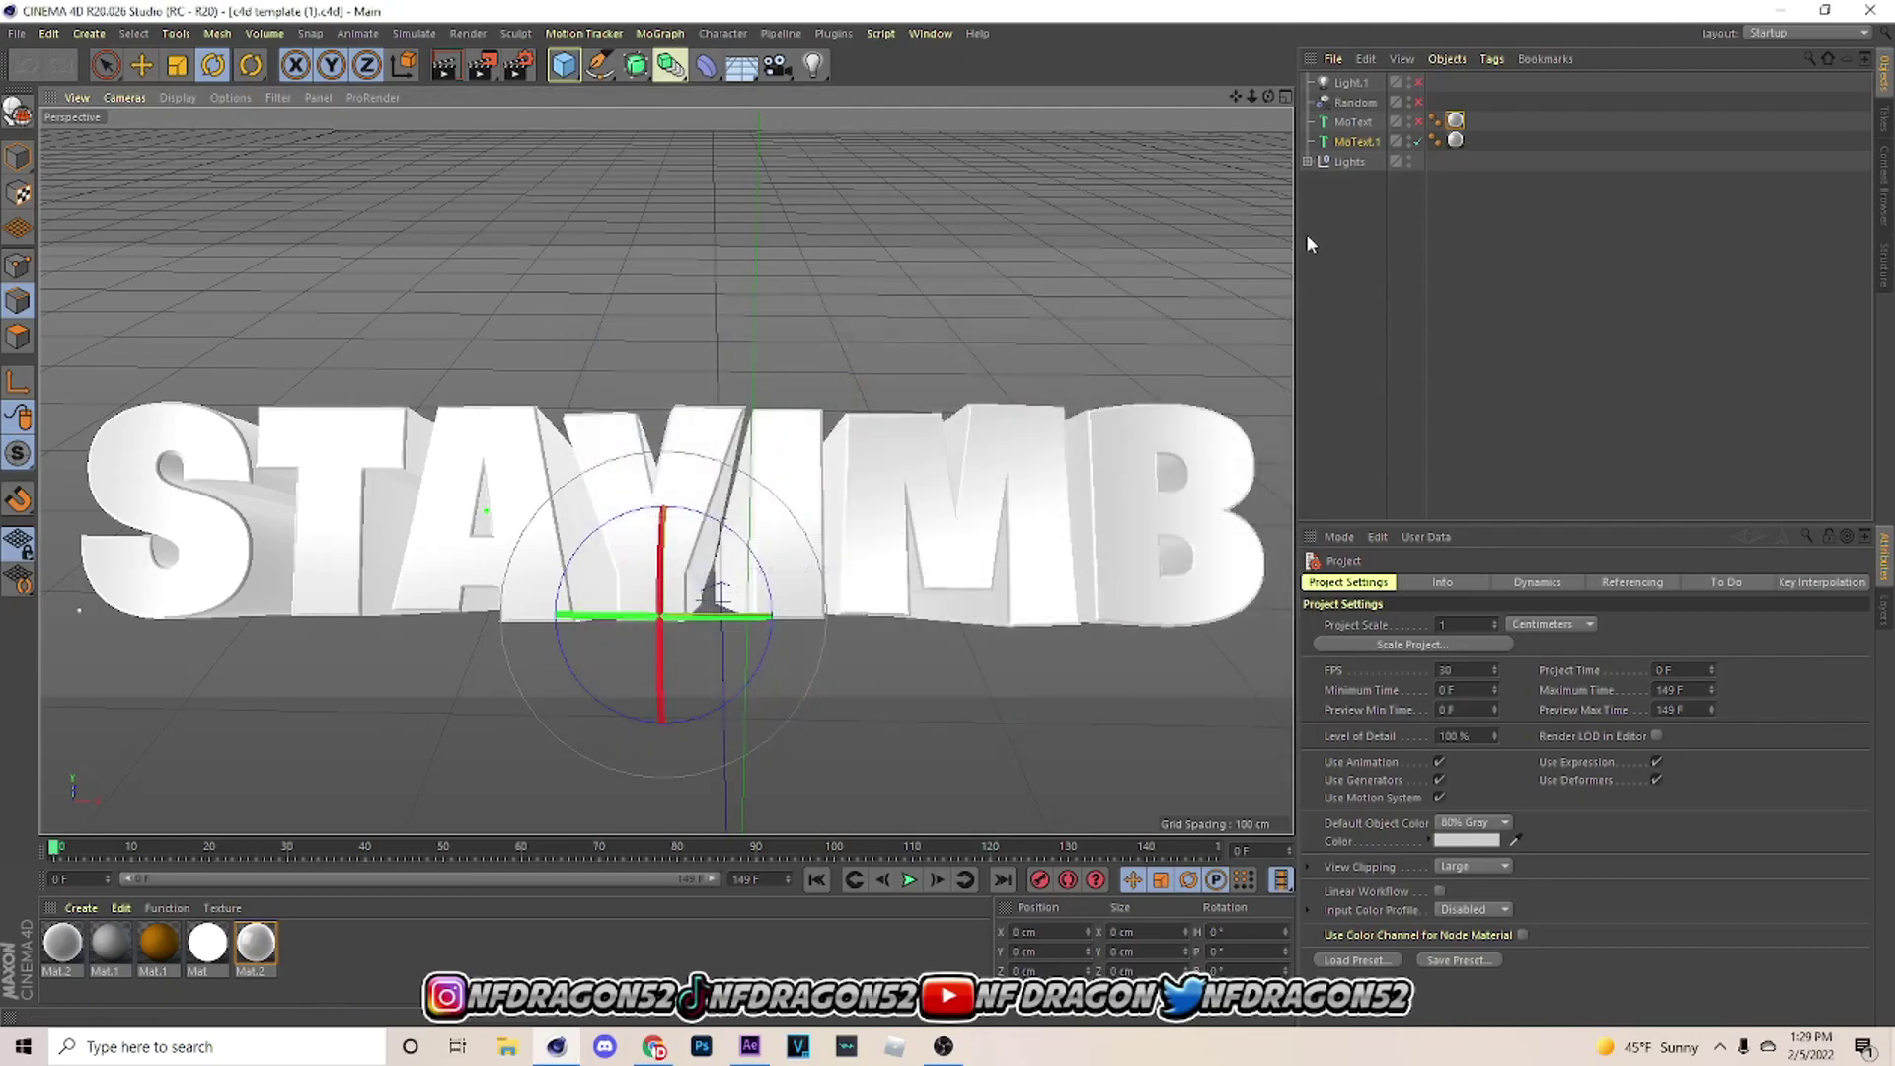
pyautogui.click(1351, 141)
pyautogui.moveTo(1517, 679); pyautogui.dragTo(1293, 676)
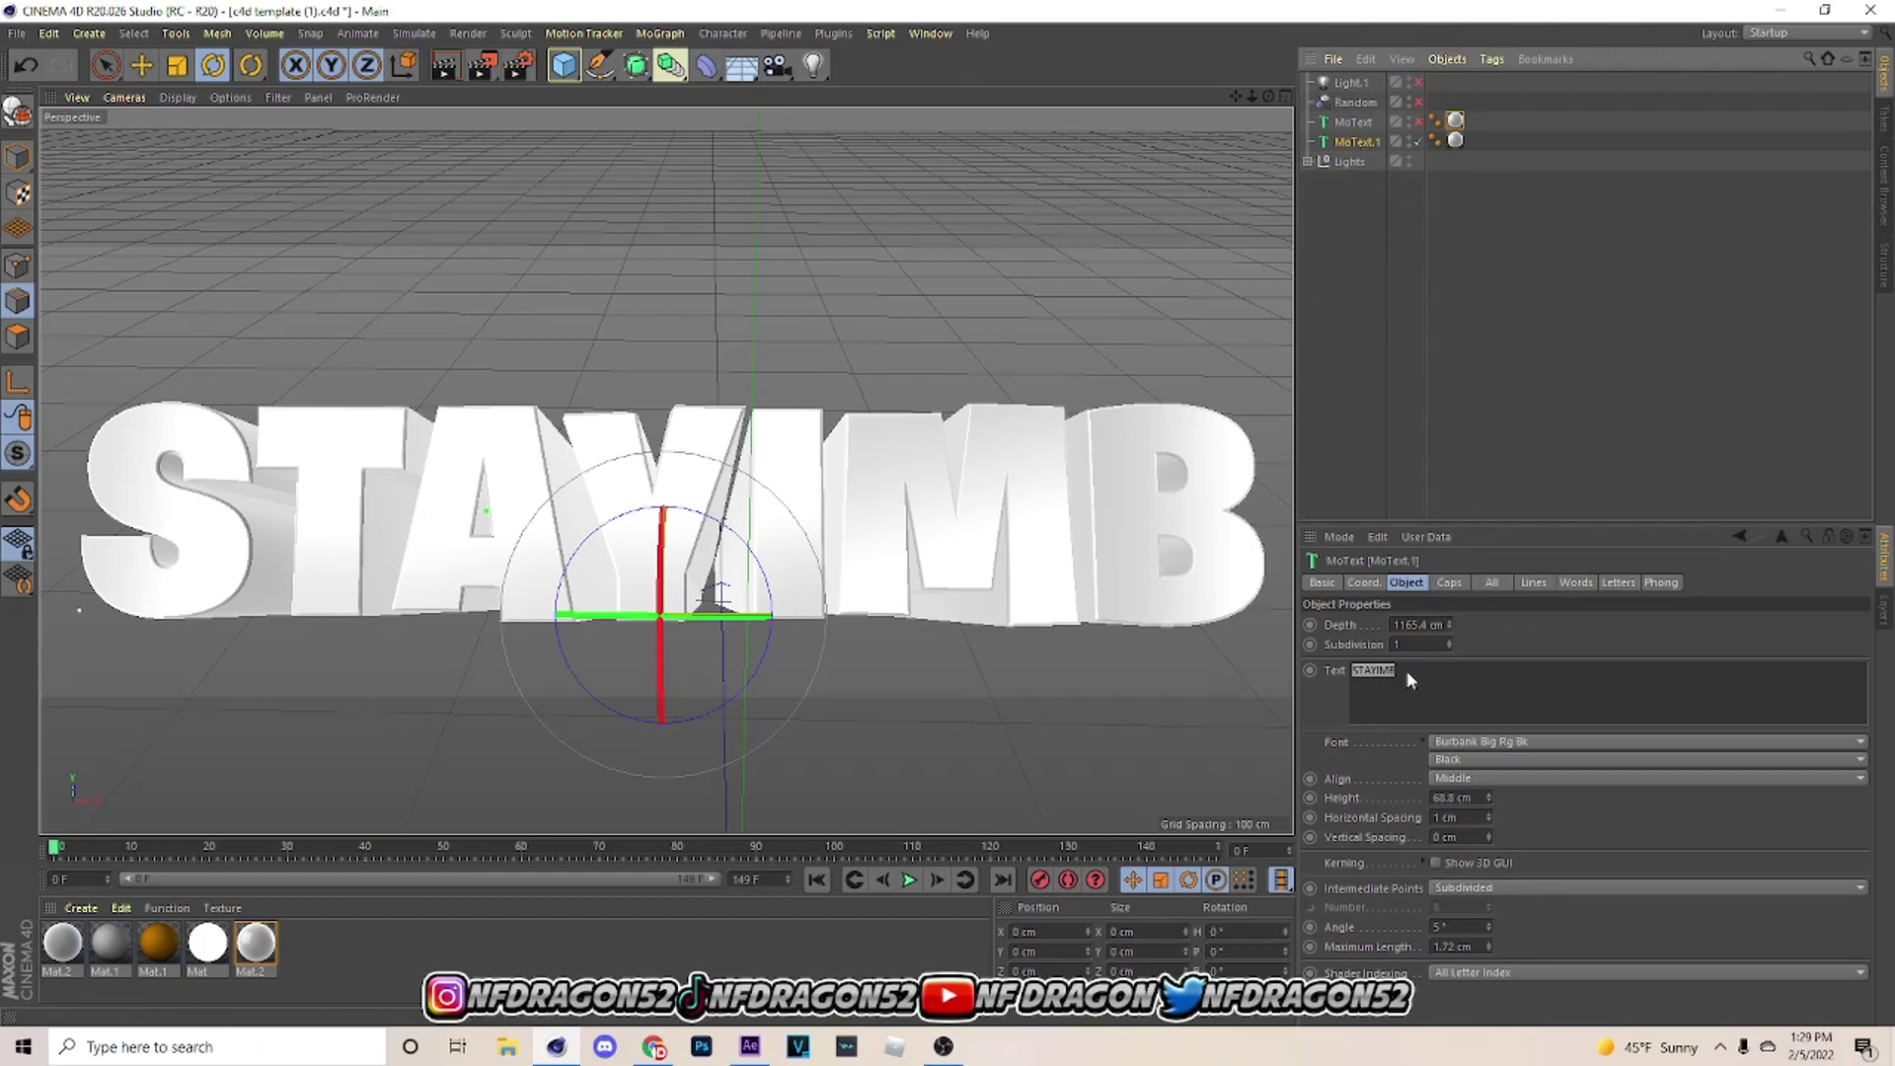
pyautogui.click(1455, 671)
pyautogui.doubleClick(1380, 681)
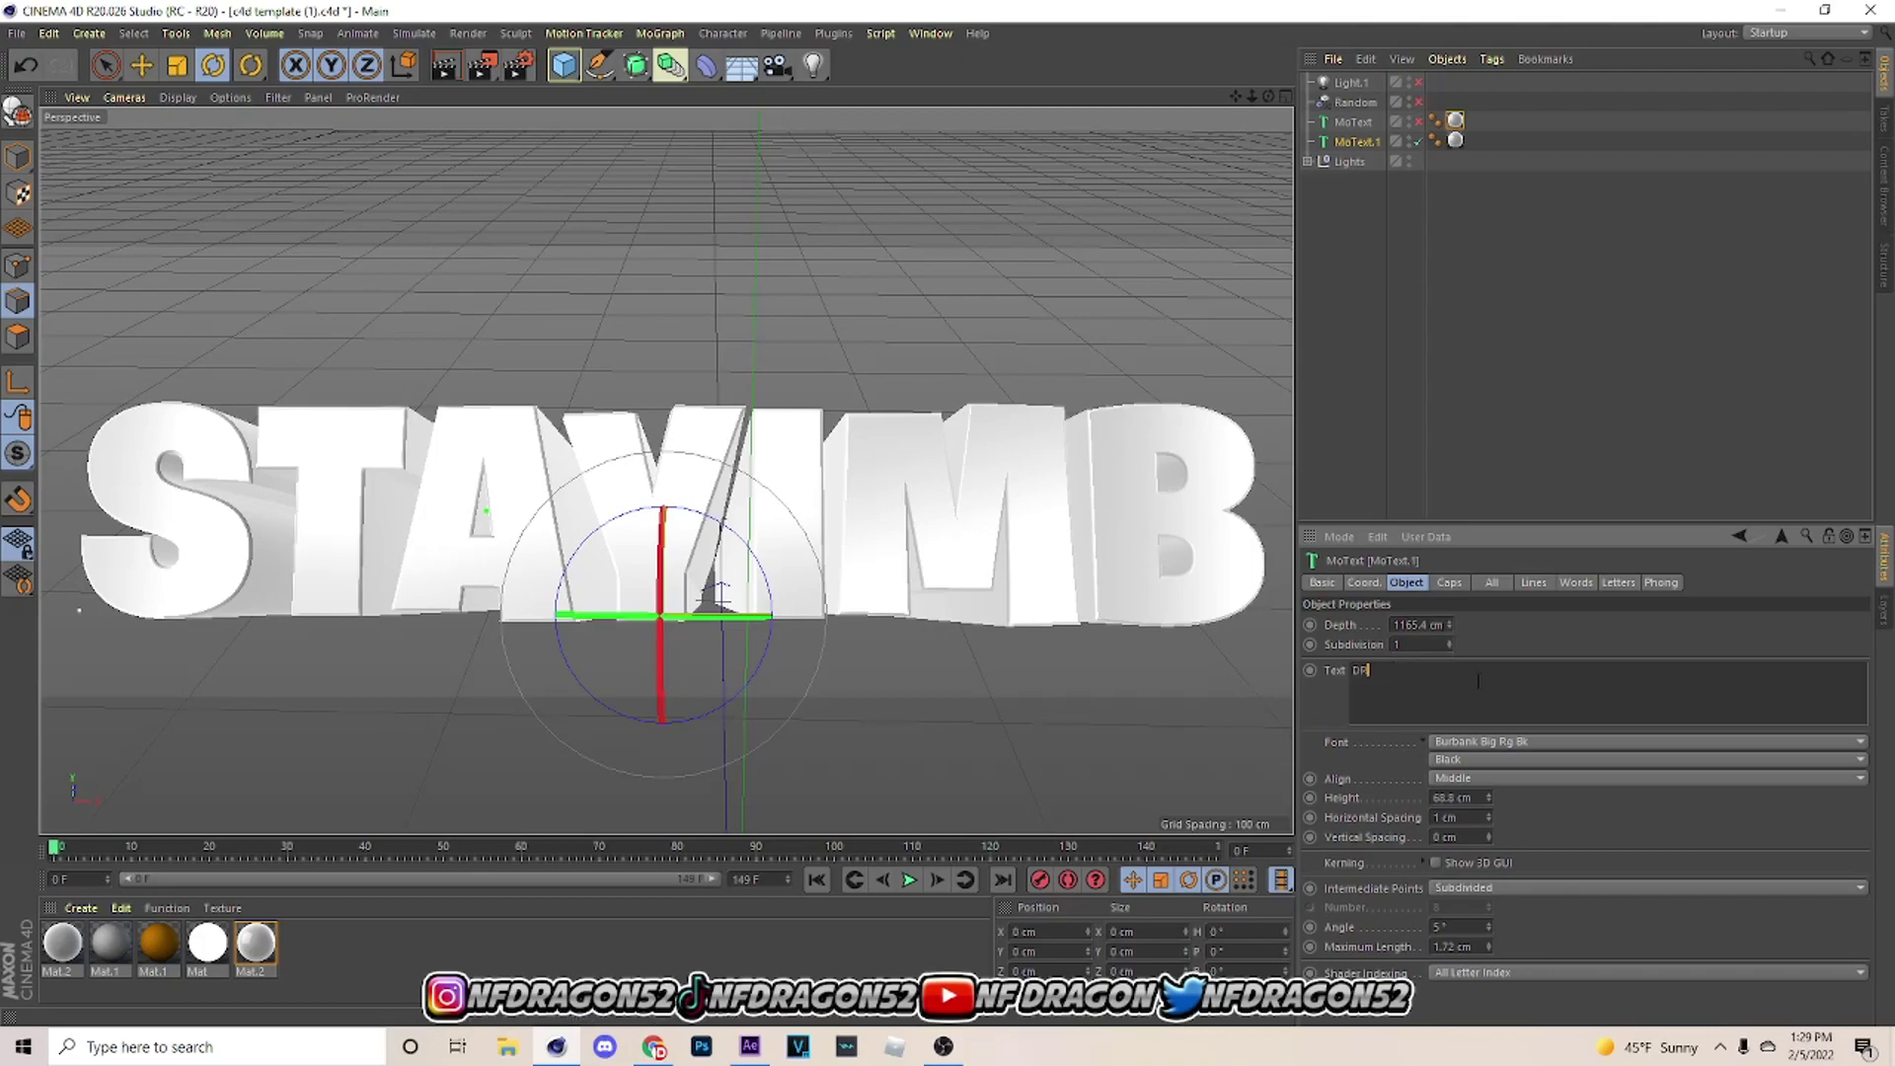
pyautogui.click(1522, 642)
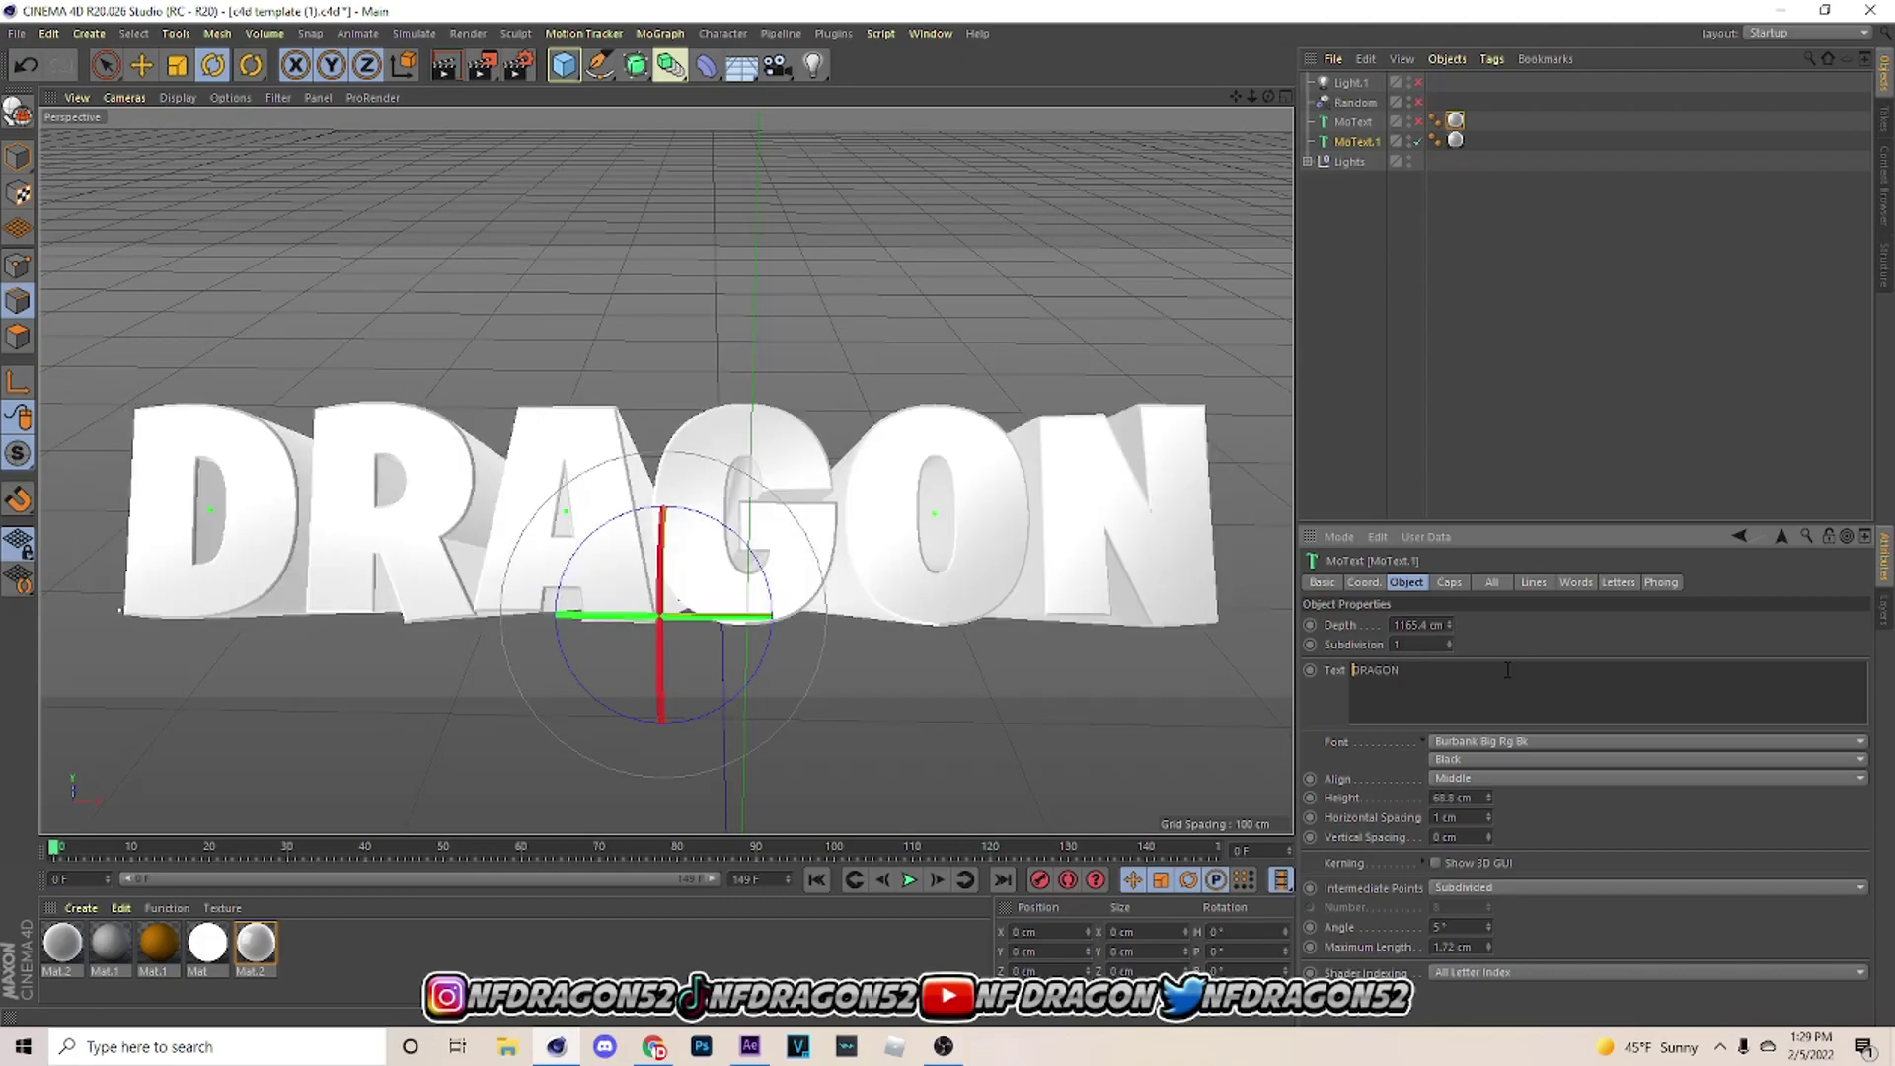
# Change the font of the DRAGON text to GodOfWar.
pyautogui.click(1471, 744)
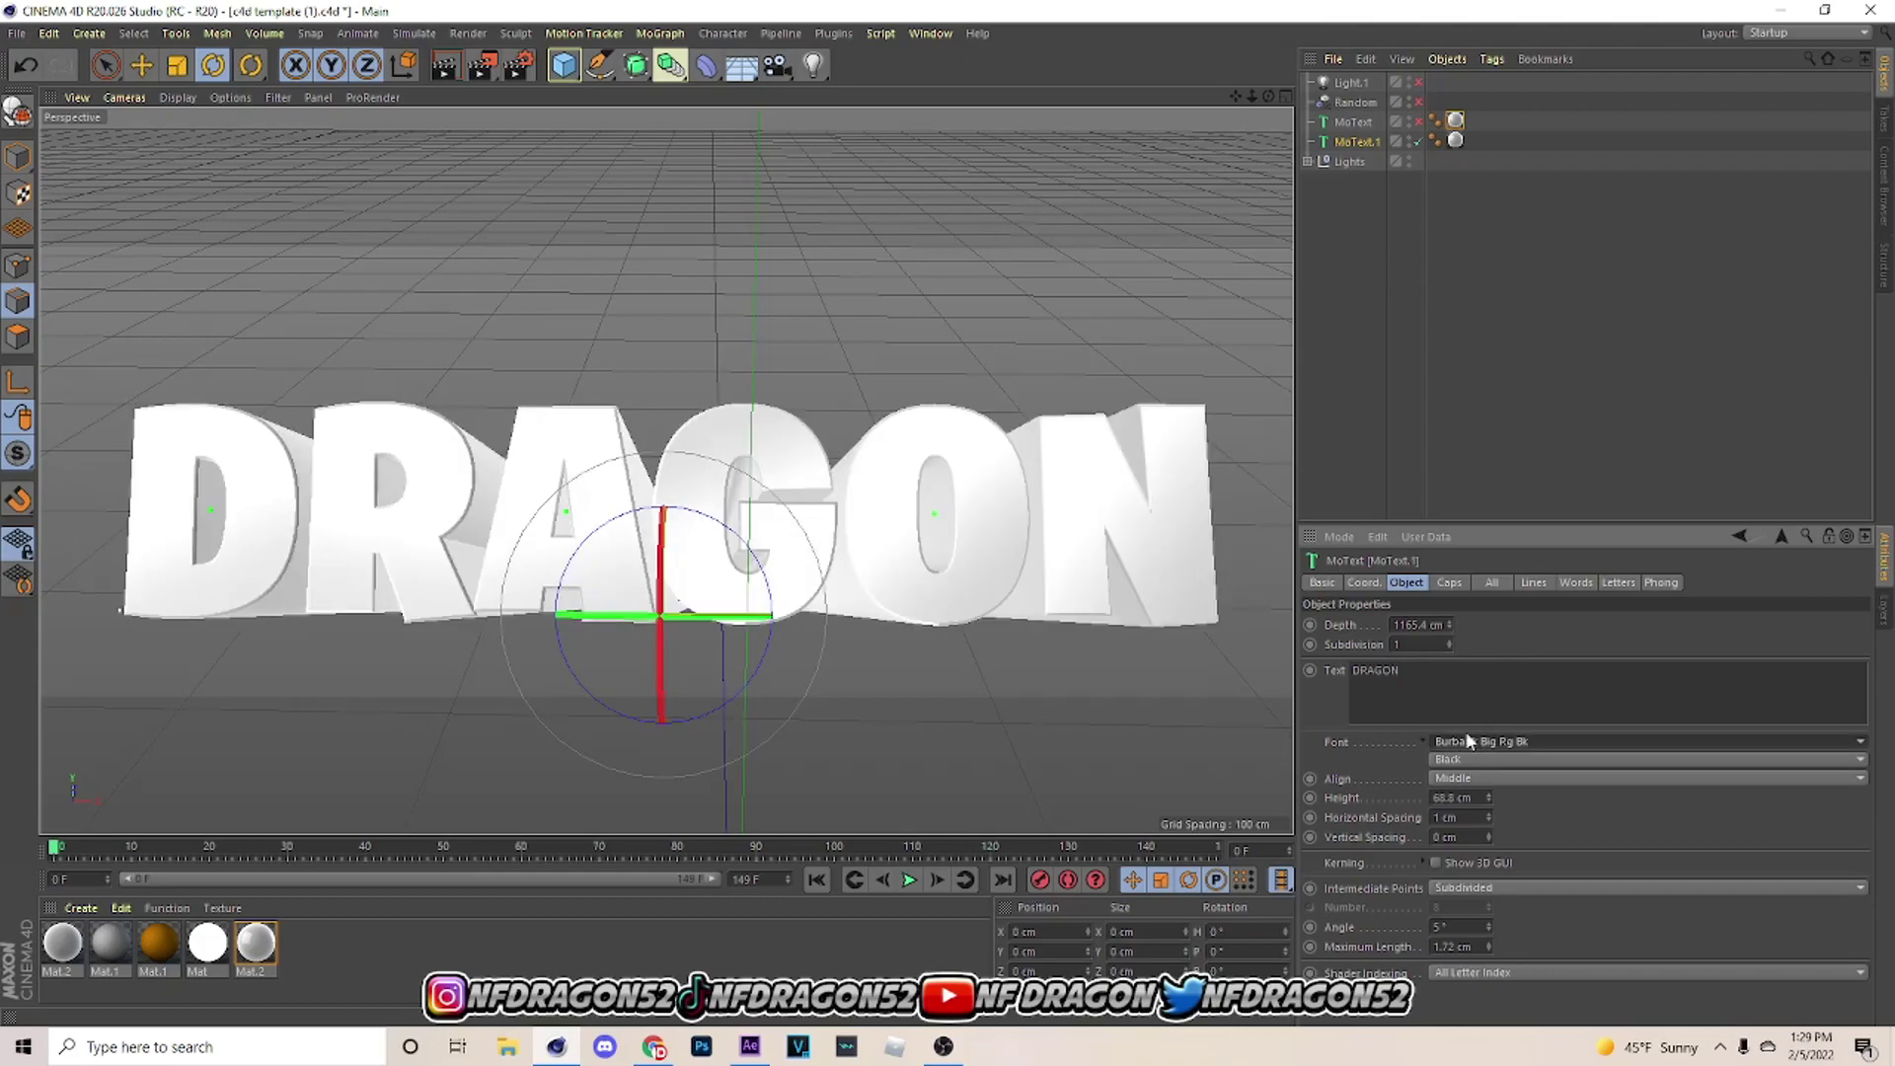
pyautogui.click(1506, 758)
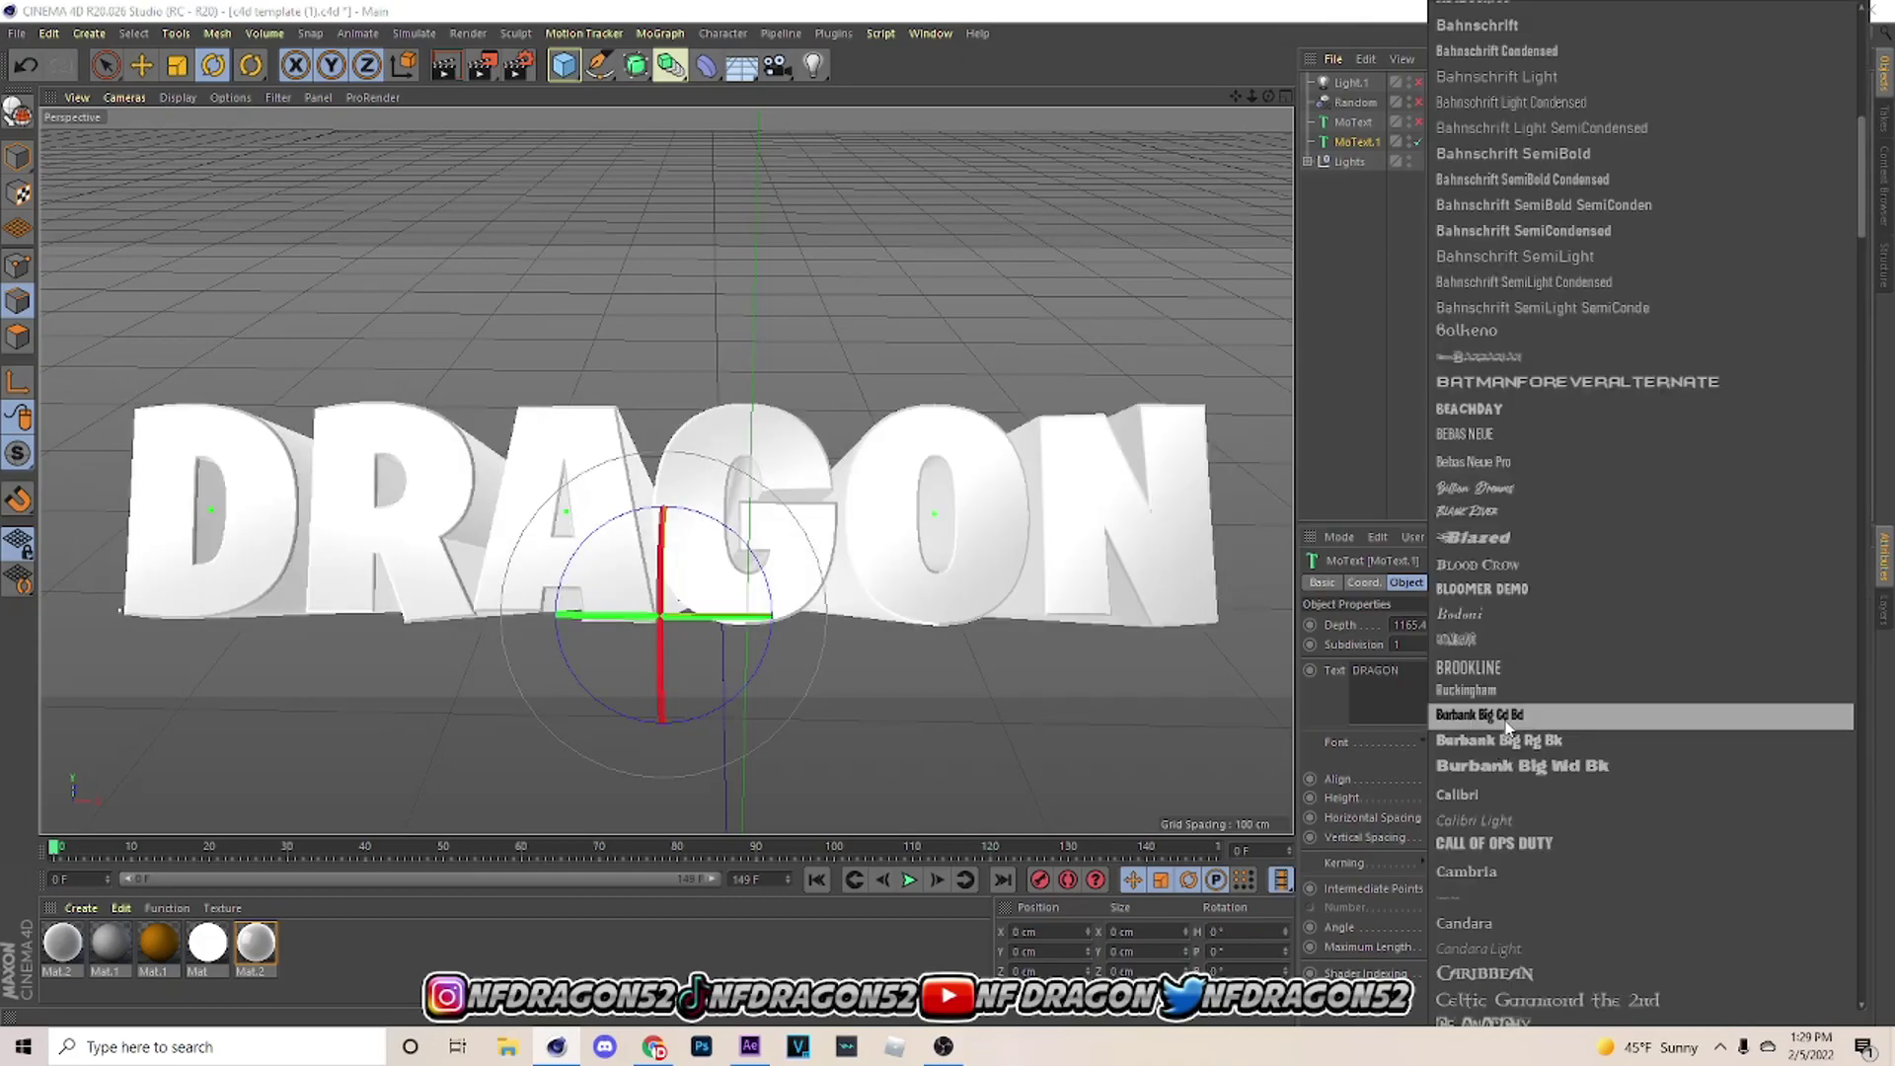
pyautogui.scroll(-6, 1507, 725)
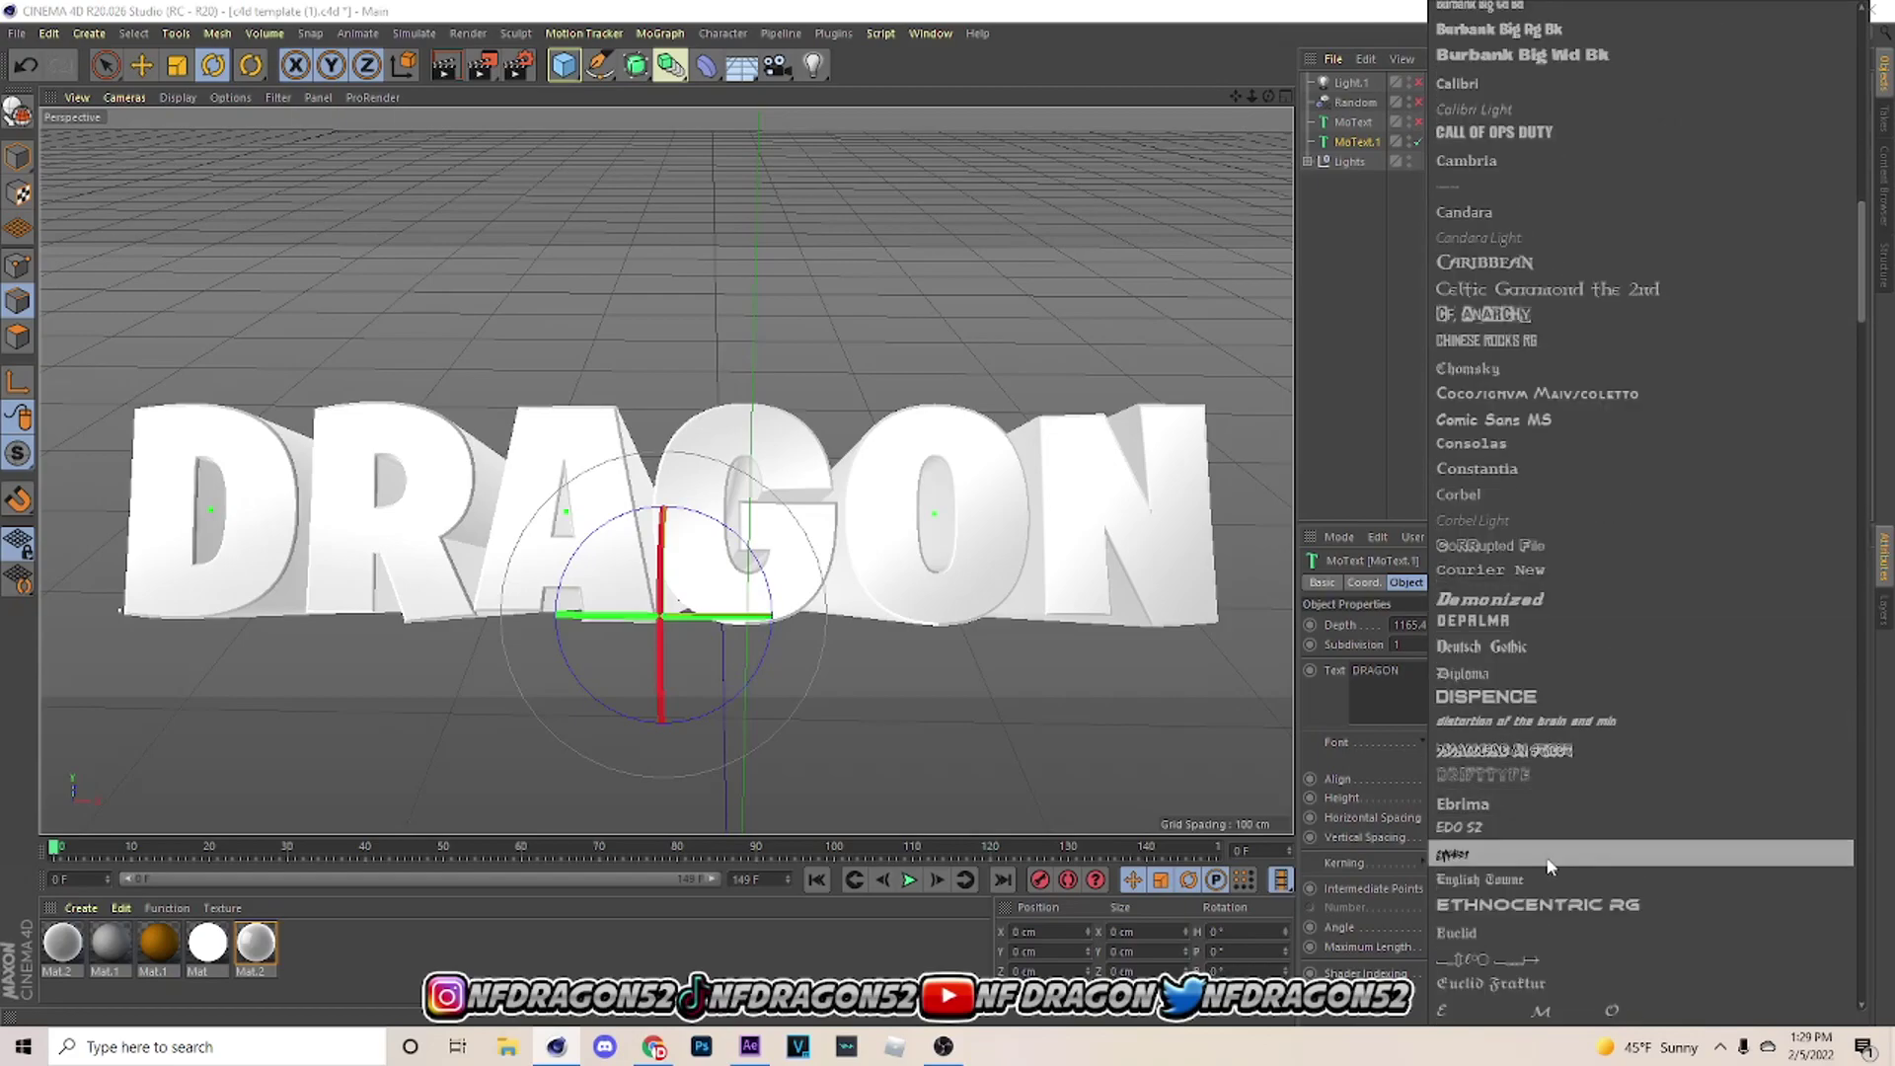
pyautogui.scroll(-6, 1705, 847)
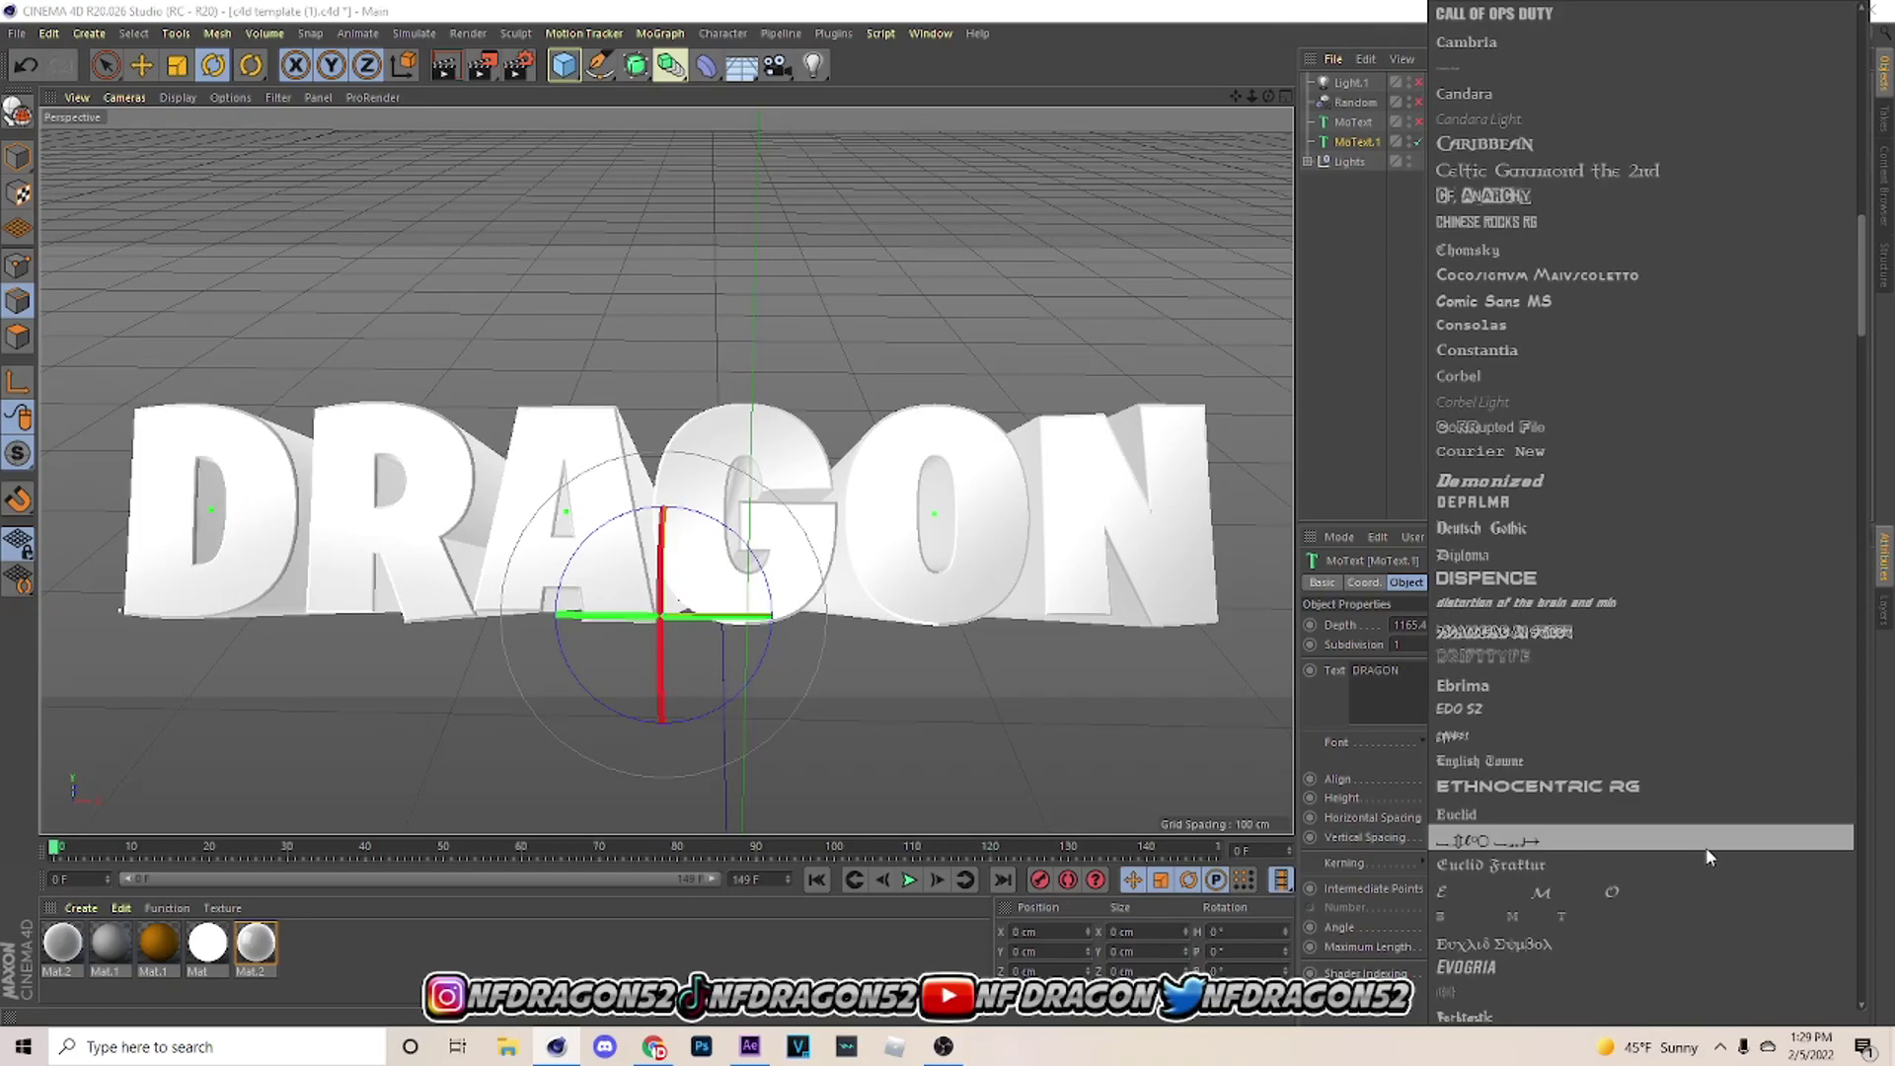
pyautogui.scroll(-3, 1706, 851)
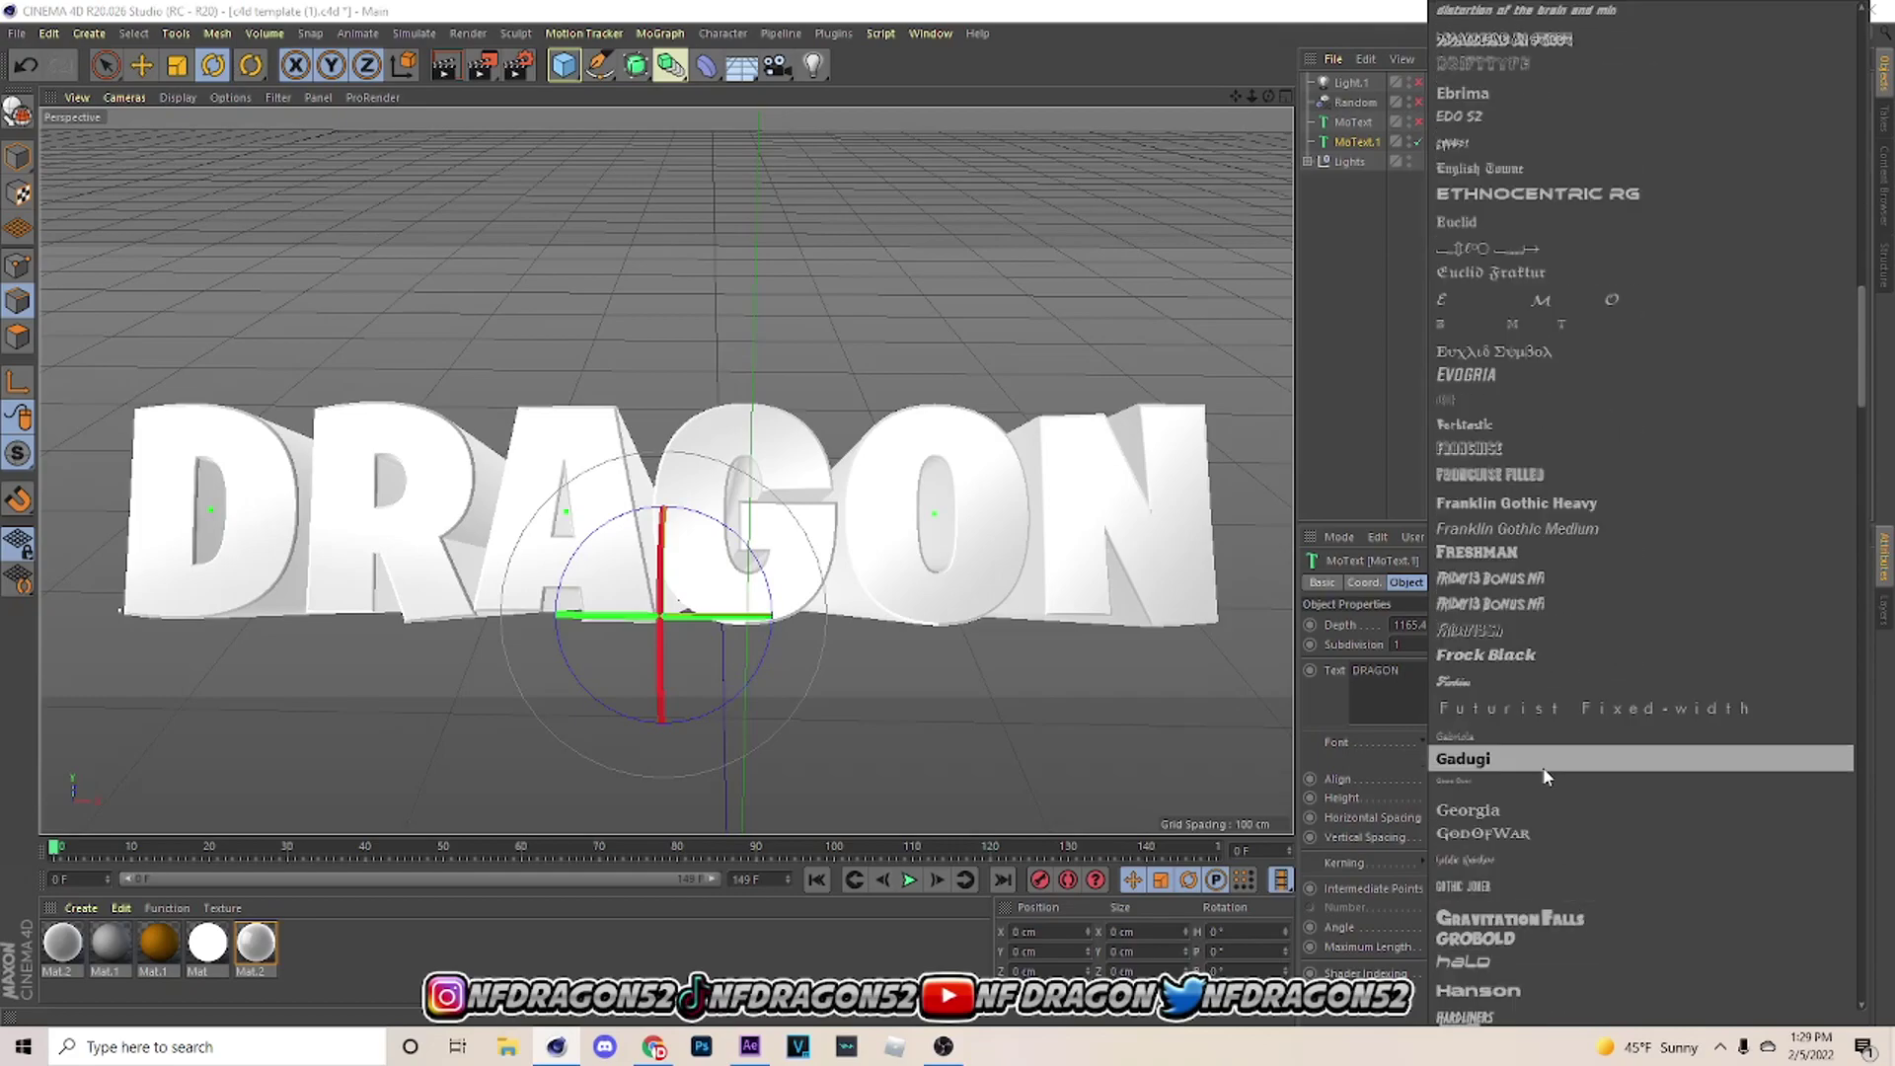
pyautogui.click(1530, 834)
# Reframe the perspective view so that the whole DRAGON text can be examined from the front.
pyautogui.scroll(-4, 992, 636)
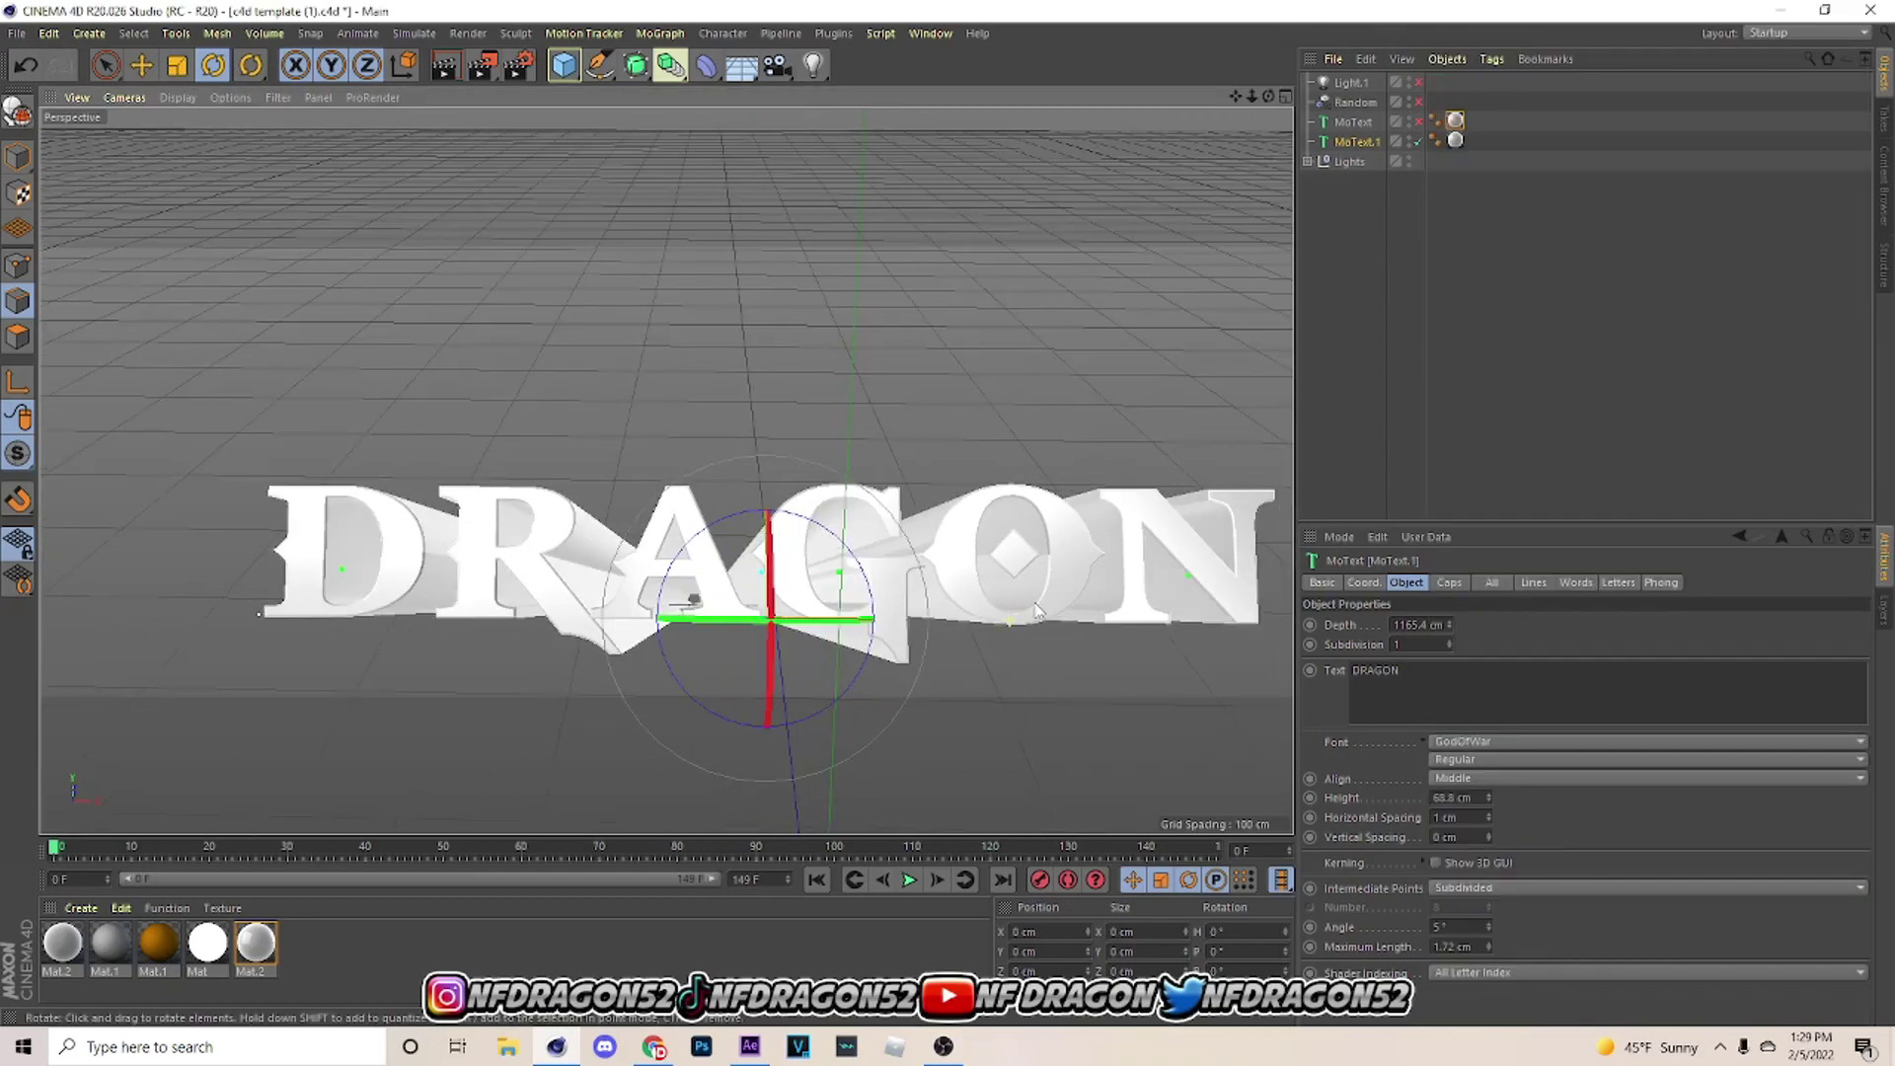
pyautogui.moveTo(1234, 97); pyautogui.dragTo(1104, 181)
pyautogui.scroll(-2, 1166, 298)
pyautogui.scroll(-1, 1232, 111)
pyautogui.moveTo(1235, 90); pyautogui.dragTo(1355, 4)
pyautogui.scroll(2, 1220, 166)
pyautogui.scroll(2, 1222, 172)
pyautogui.scroll(1, 1229, 128)
pyautogui.moveTo(1252, 96)
pyautogui.mouseDown()
pyautogui.moveTo(1308, 96)
pyautogui.moveTo(1267, 93)
pyautogui.mouseUp()
pyautogui.scroll(-2, 975, 286)
pyautogui.scroll(-1, 1123, 142)
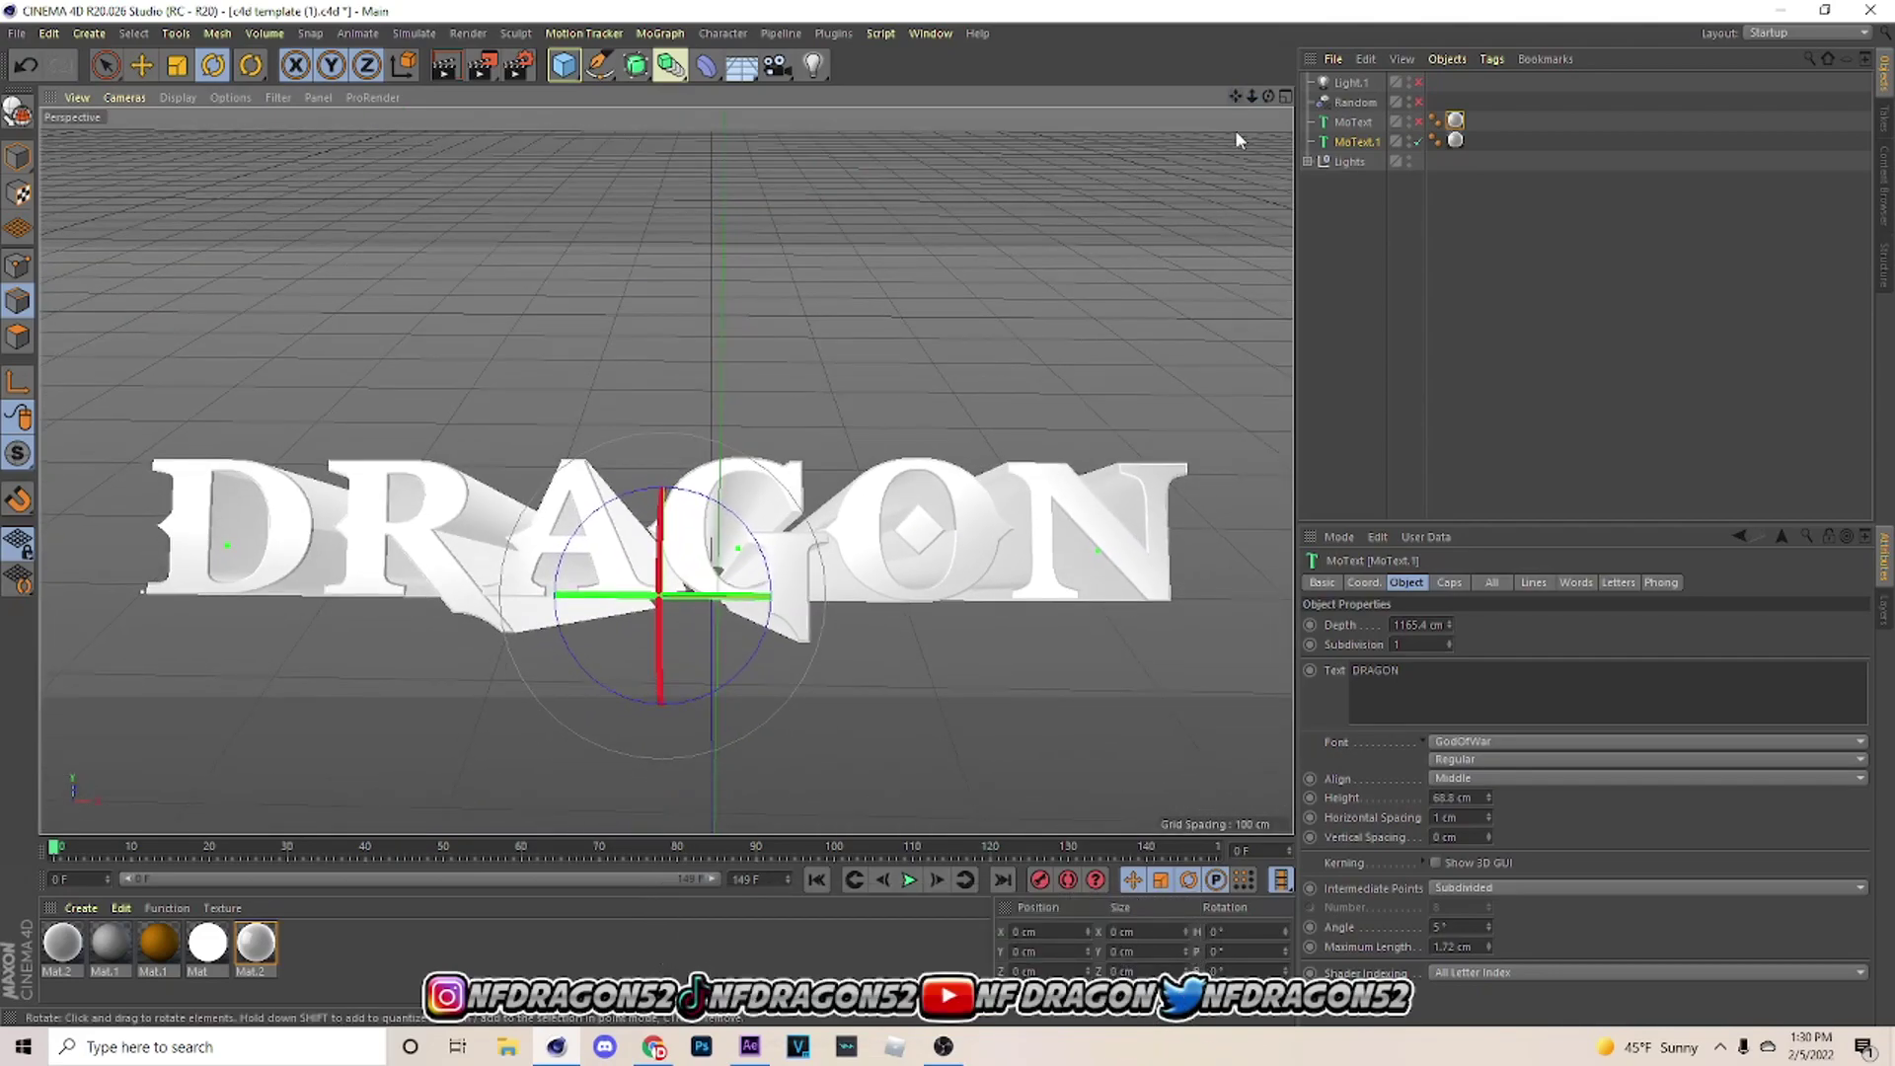
# Add a Wrap deformer and make it a child of the MoText.1 object.
pyautogui.click(711, 71)
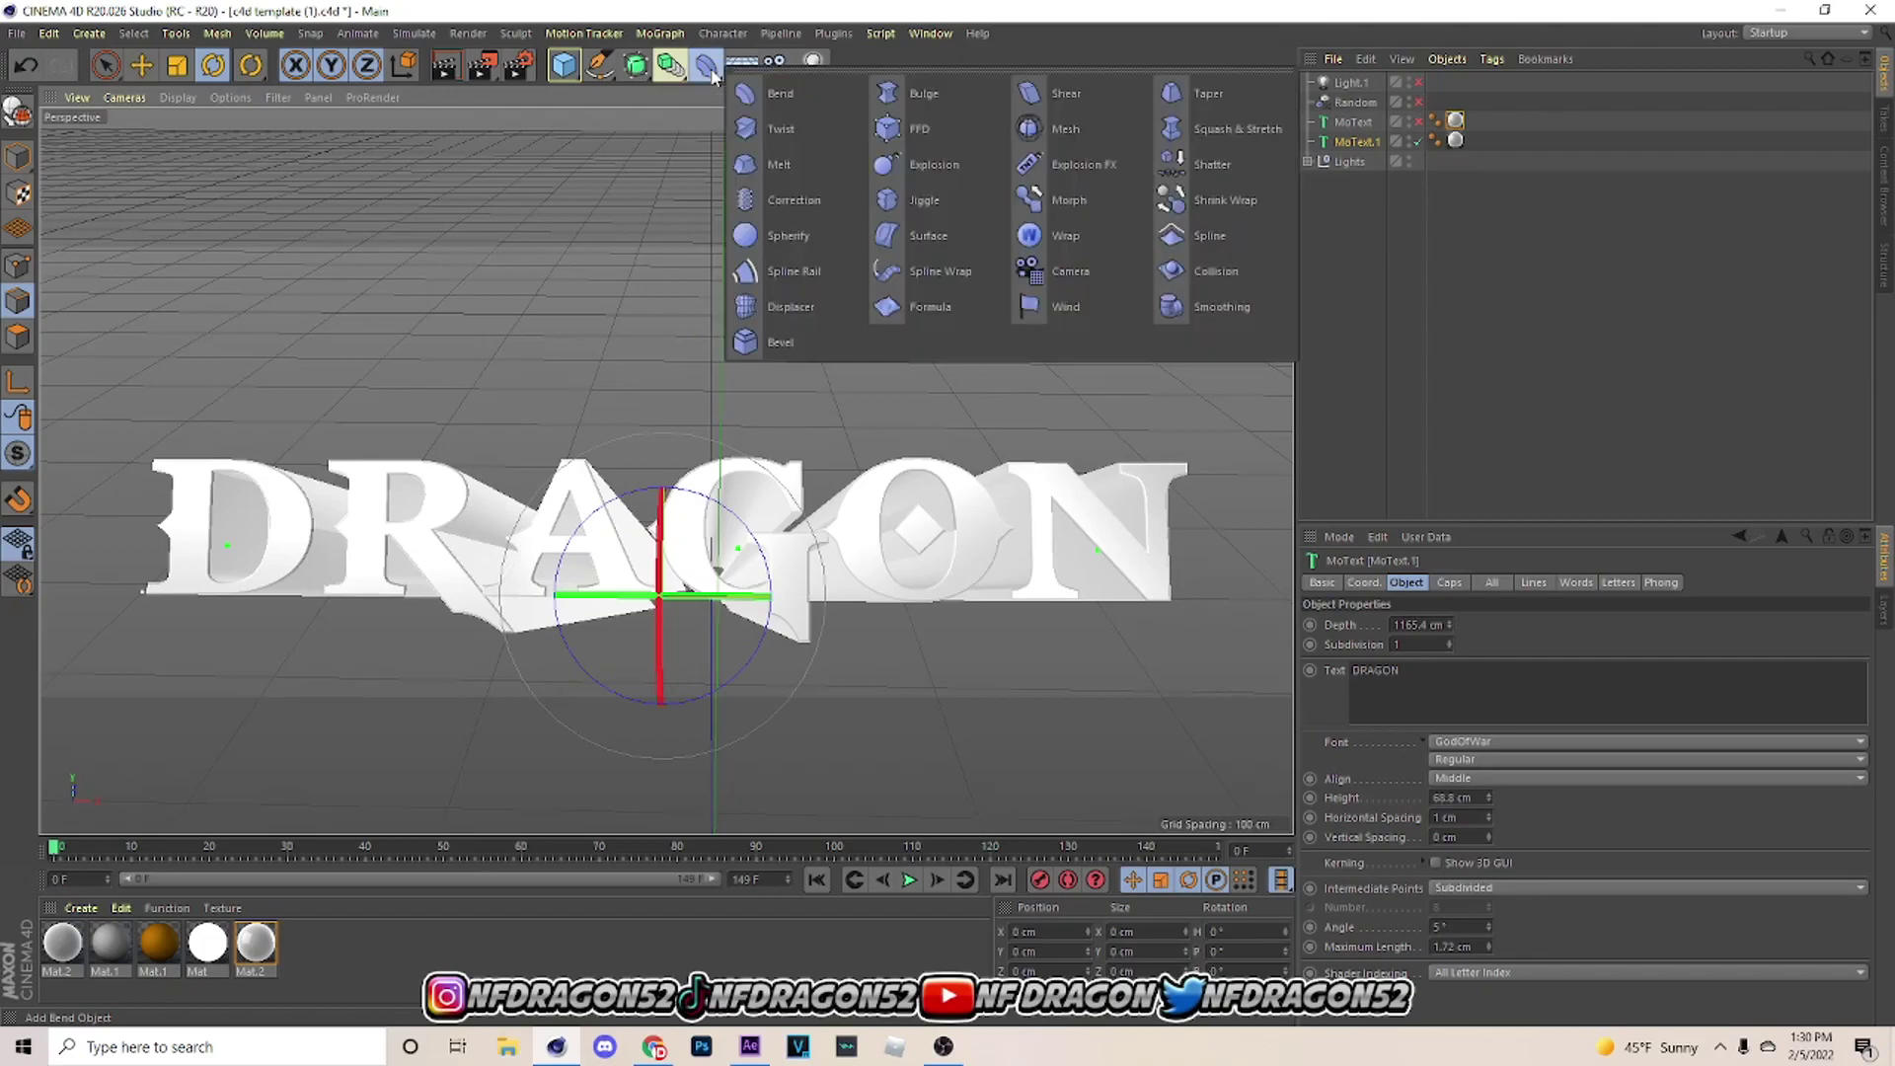
pyautogui.click(1094, 238)
pyautogui.click(1866, 1051)
pyautogui.click(1865, 1050)
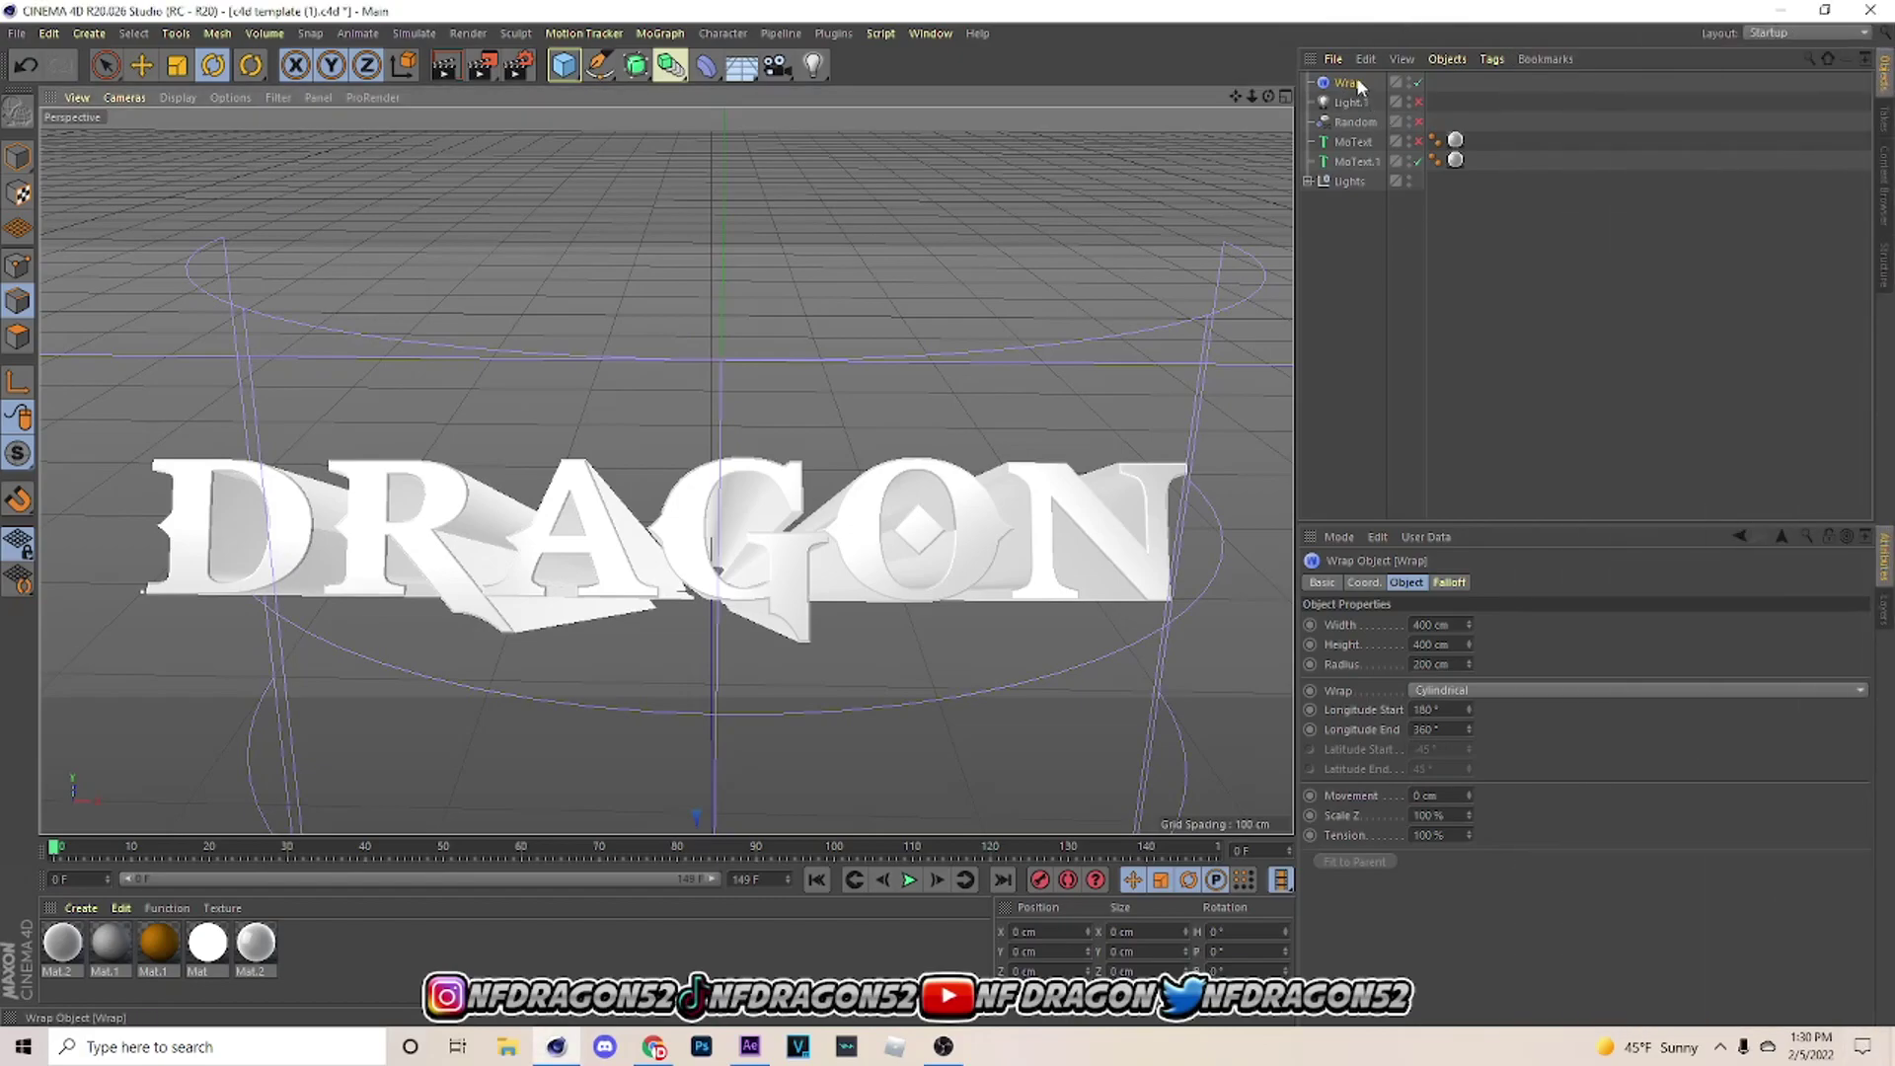
pyautogui.moveTo(1359, 87); pyautogui.dragTo(1352, 149)
# Reduce the depth of the DRAGON text to about 20 cm and tilt the text slightly.
pyautogui.click(1354, 148)
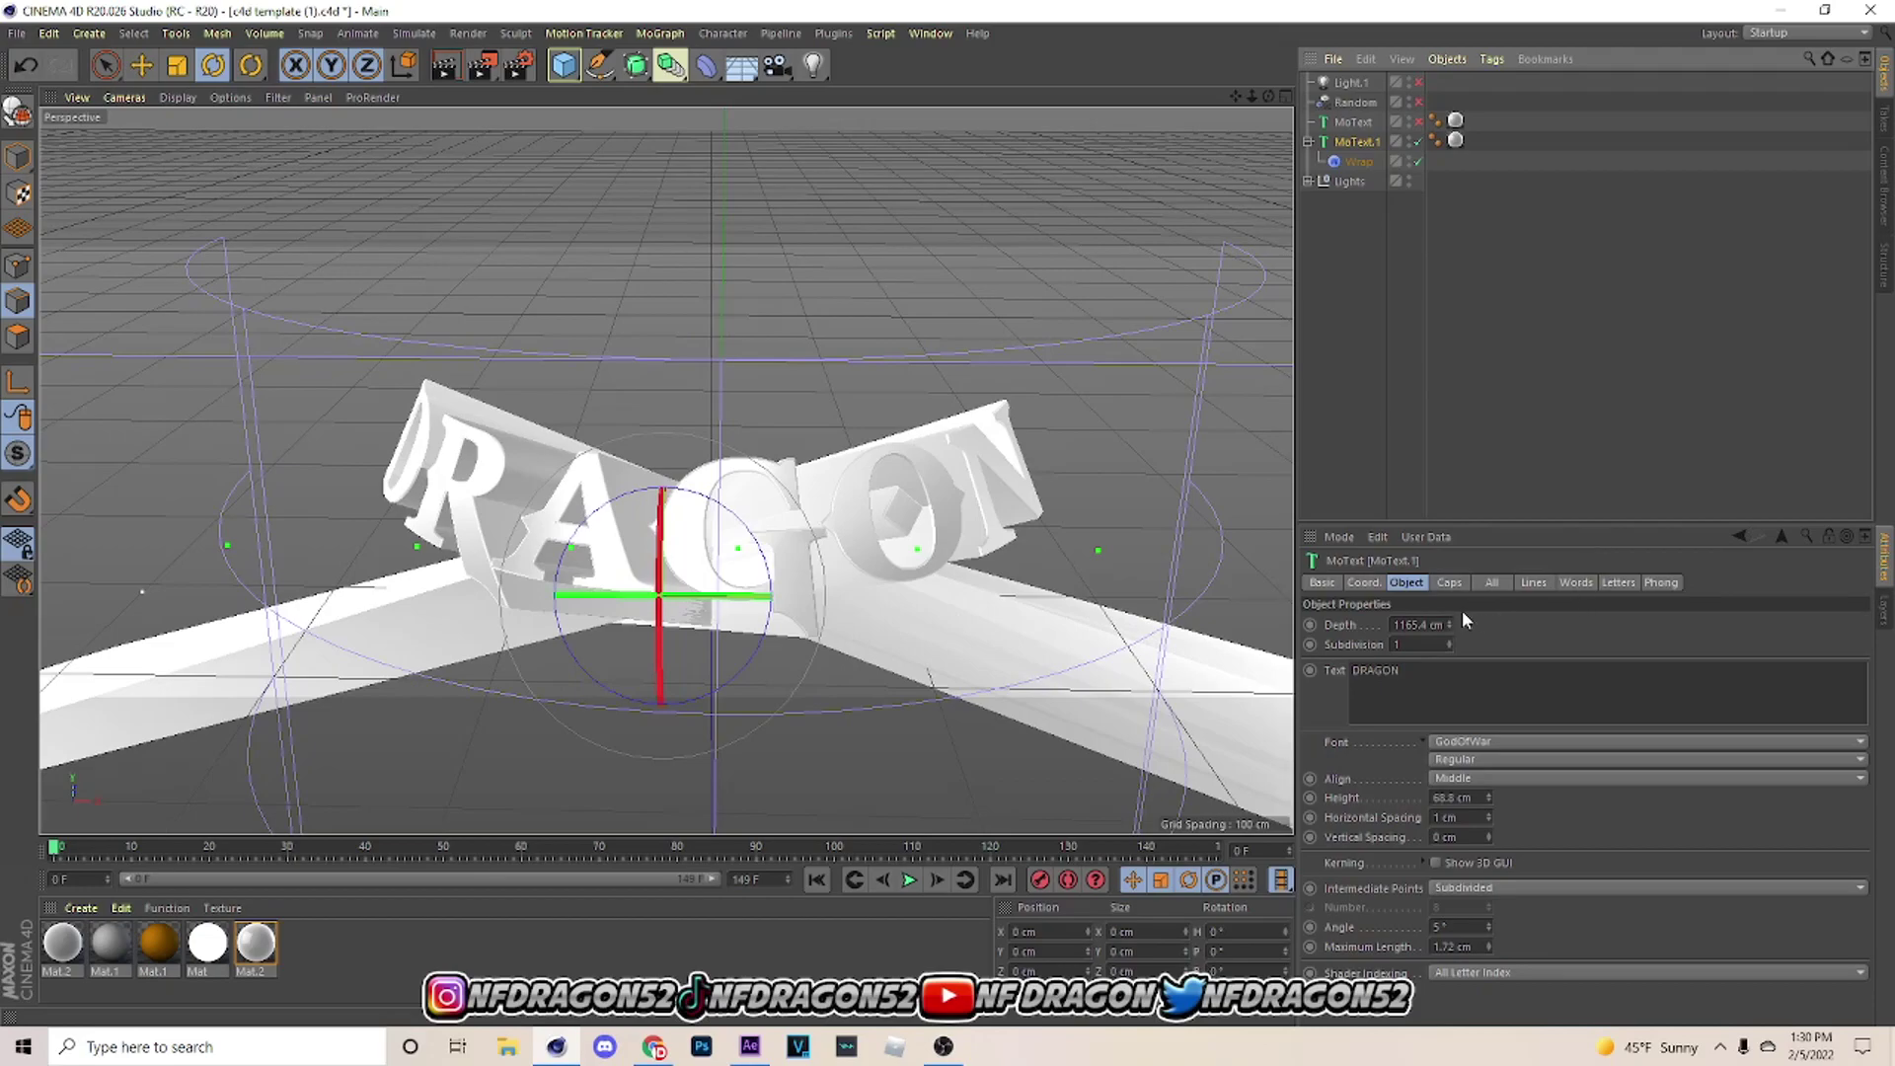
pyautogui.moveTo(1450, 628)
pyautogui.mouseDown()
pyautogui.moveTo(1451, 681)
pyautogui.moveTo(1454, 620)
pyautogui.moveTo(1451, 676)
pyautogui.moveTo(1454, 646)
pyautogui.mouseUp()
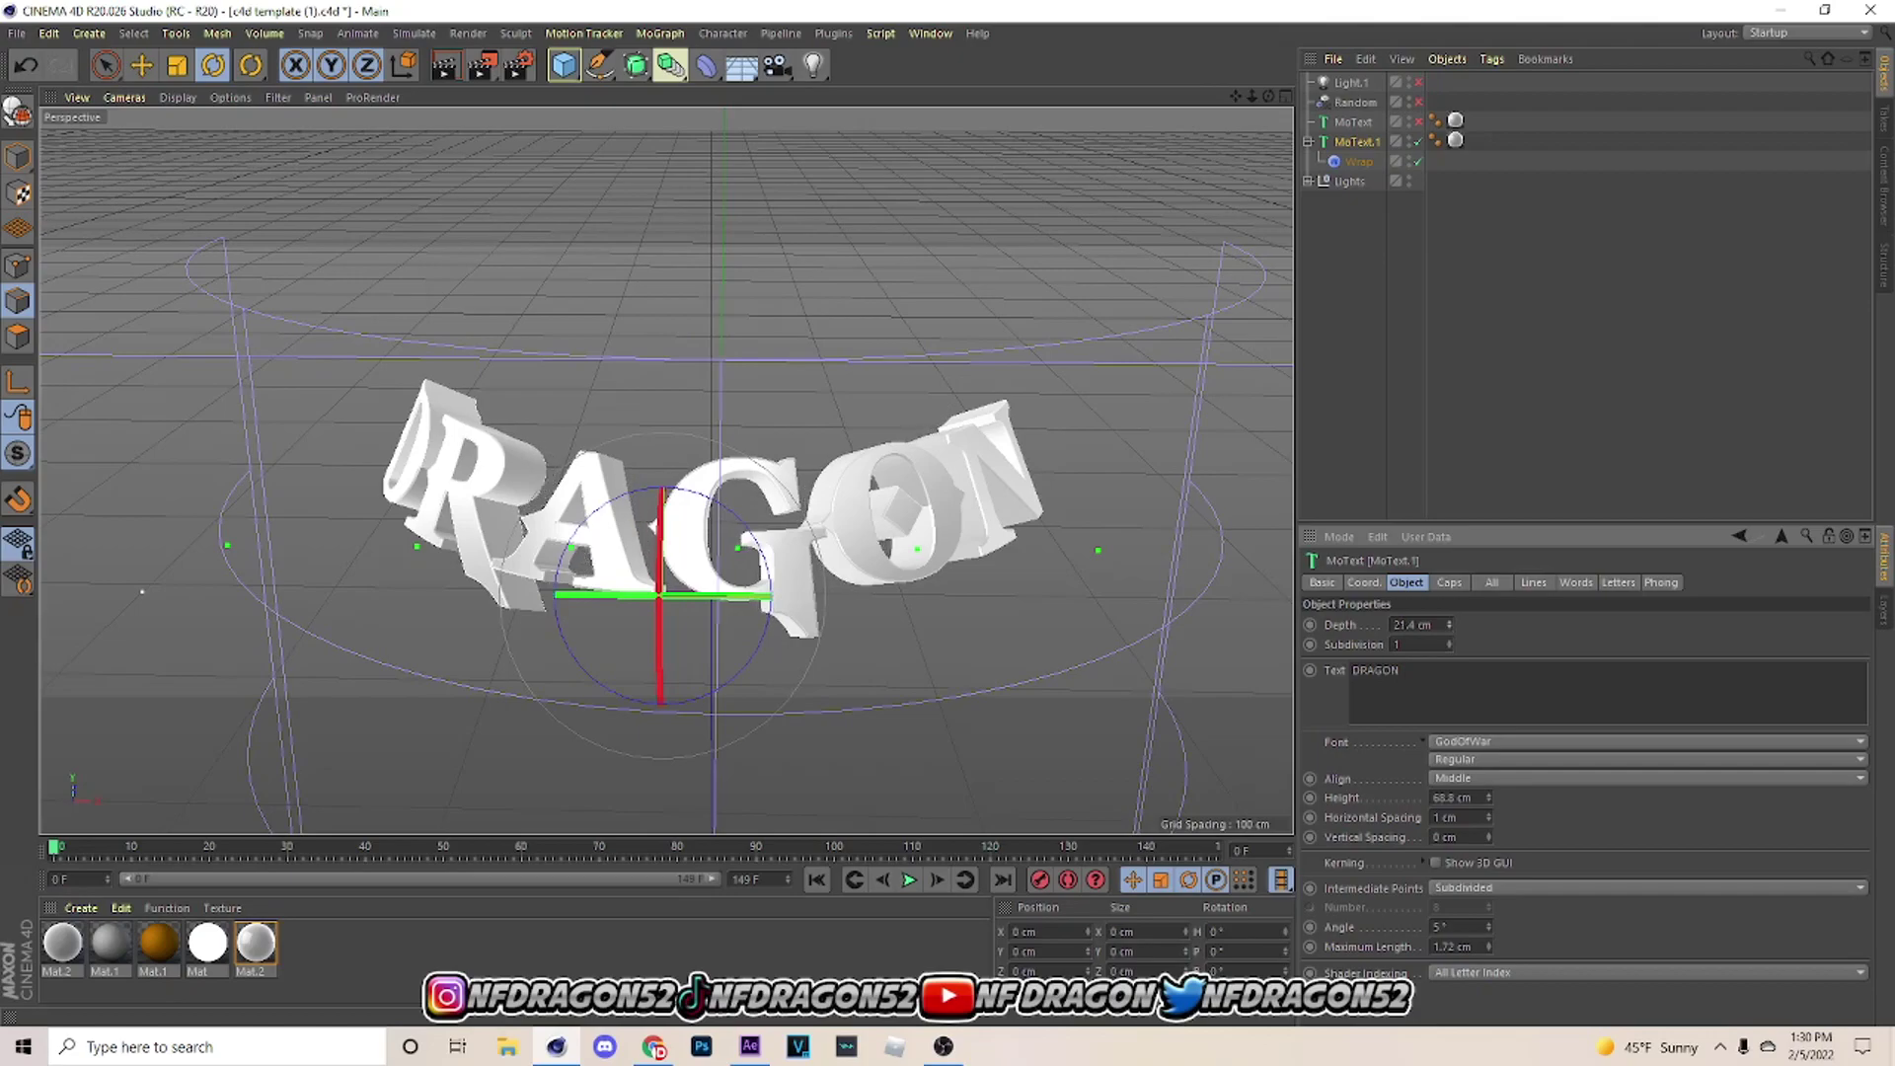
pyautogui.click(1369, 164)
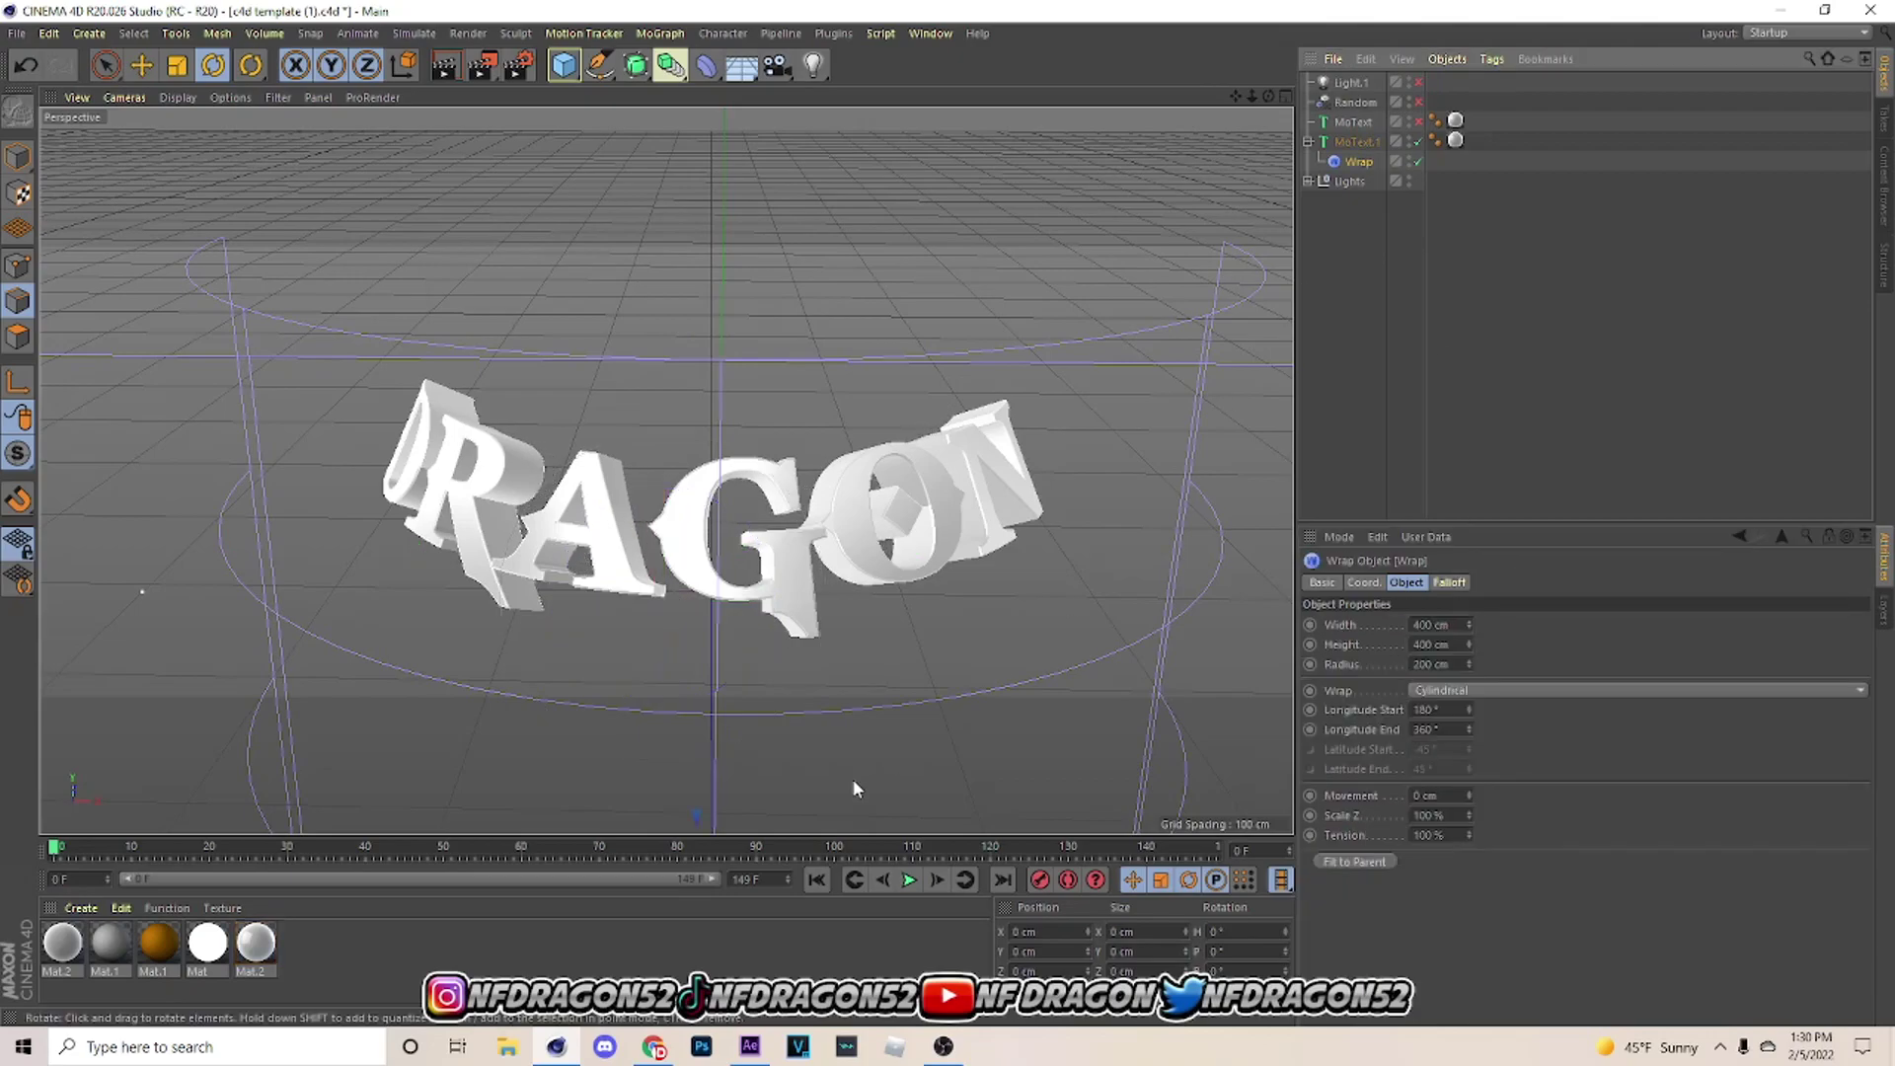
pyautogui.click(1359, 145)
pyautogui.moveTo(660, 580); pyautogui.dragTo(662, 573)
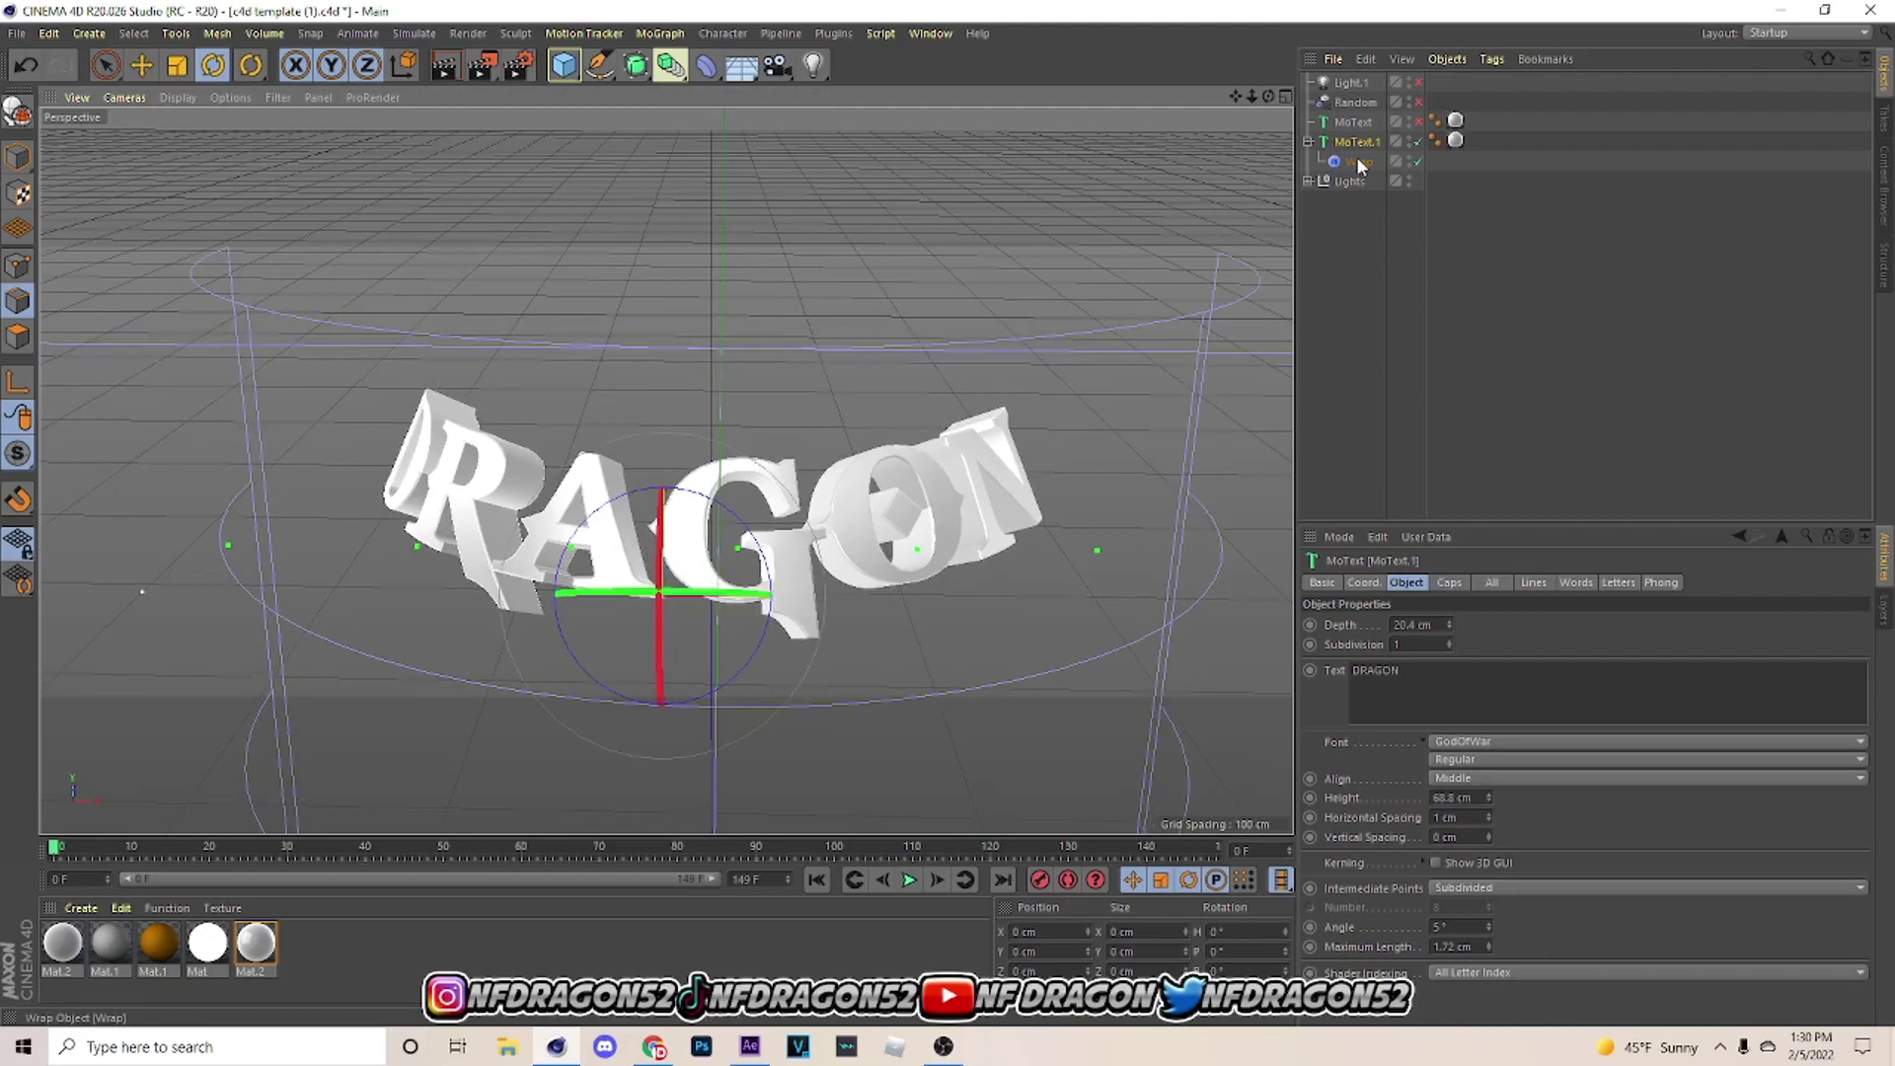
# Rotate the Wrap deformer to flatten the curve of the DRAGON lettering.
pyautogui.click(1311, 161)
pyautogui.moveTo(1237, 96); pyautogui.dragTo(1229, 1)
pyautogui.moveTo(708, 795); pyautogui.dragTo(717, 747)
pyautogui.hotkey('ctrl', 'z')
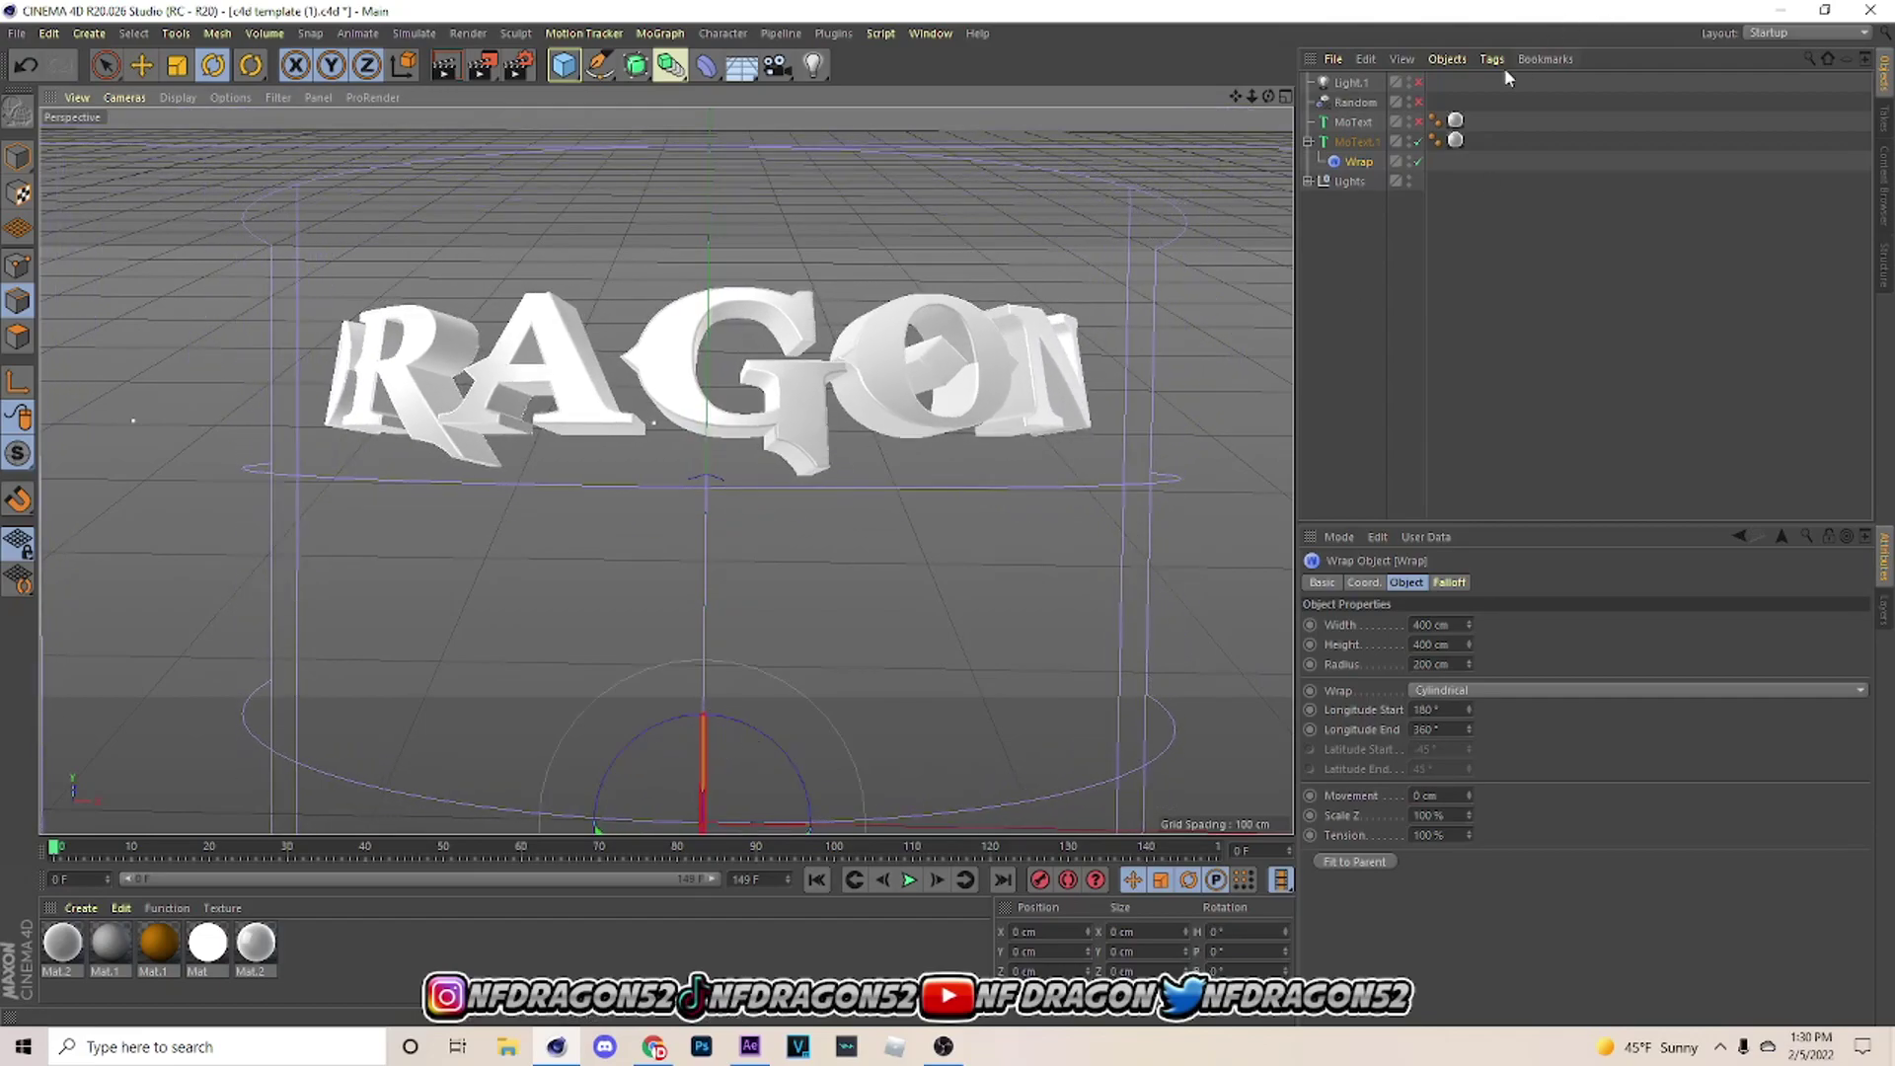
# Set the Wrap deformer's radius to 205 cm and its width to 668 cm, keeping the longitude start at 180°.
pyautogui.moveTo(1469, 660); pyautogui.dragTo(1469, 636)
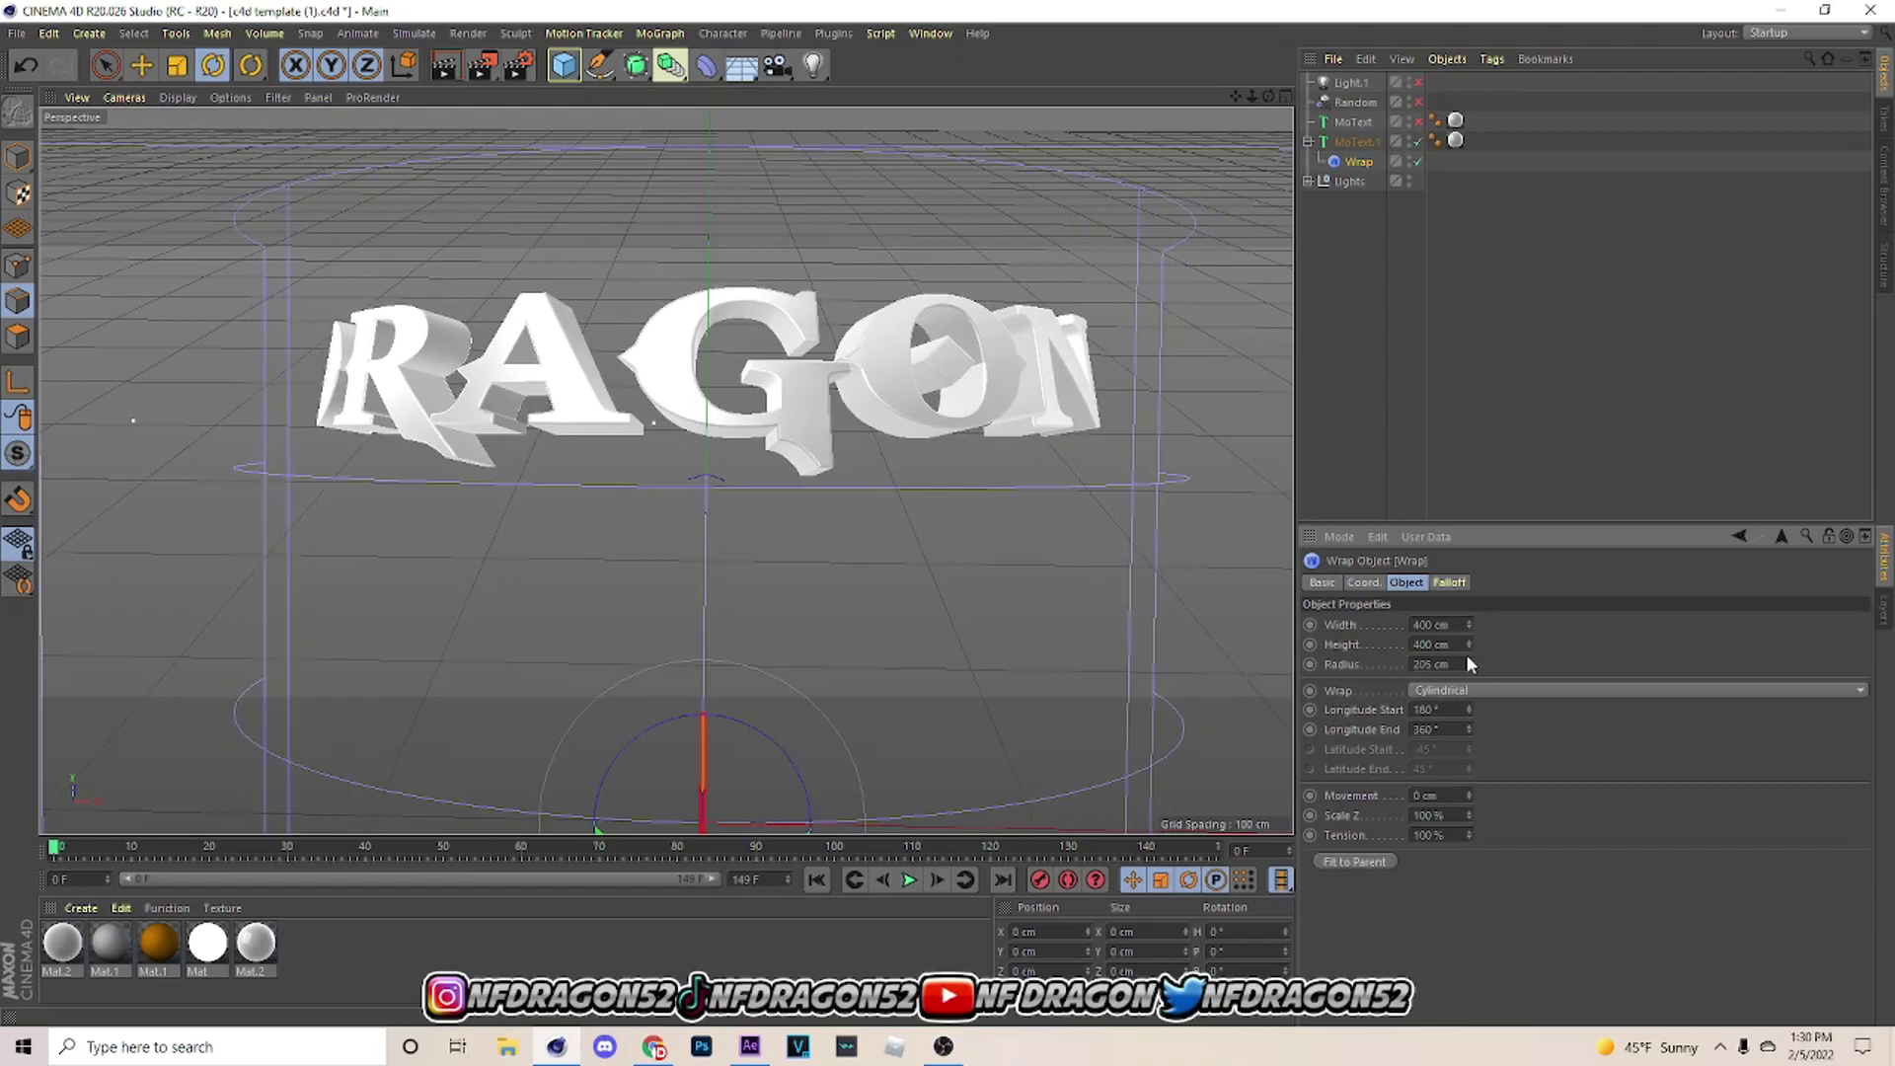
pyautogui.moveTo(1470, 708)
pyautogui.mouseDown()
pyautogui.moveTo(1470, 742)
pyautogui.moveTo(1470, 713)
pyautogui.mouseUp()
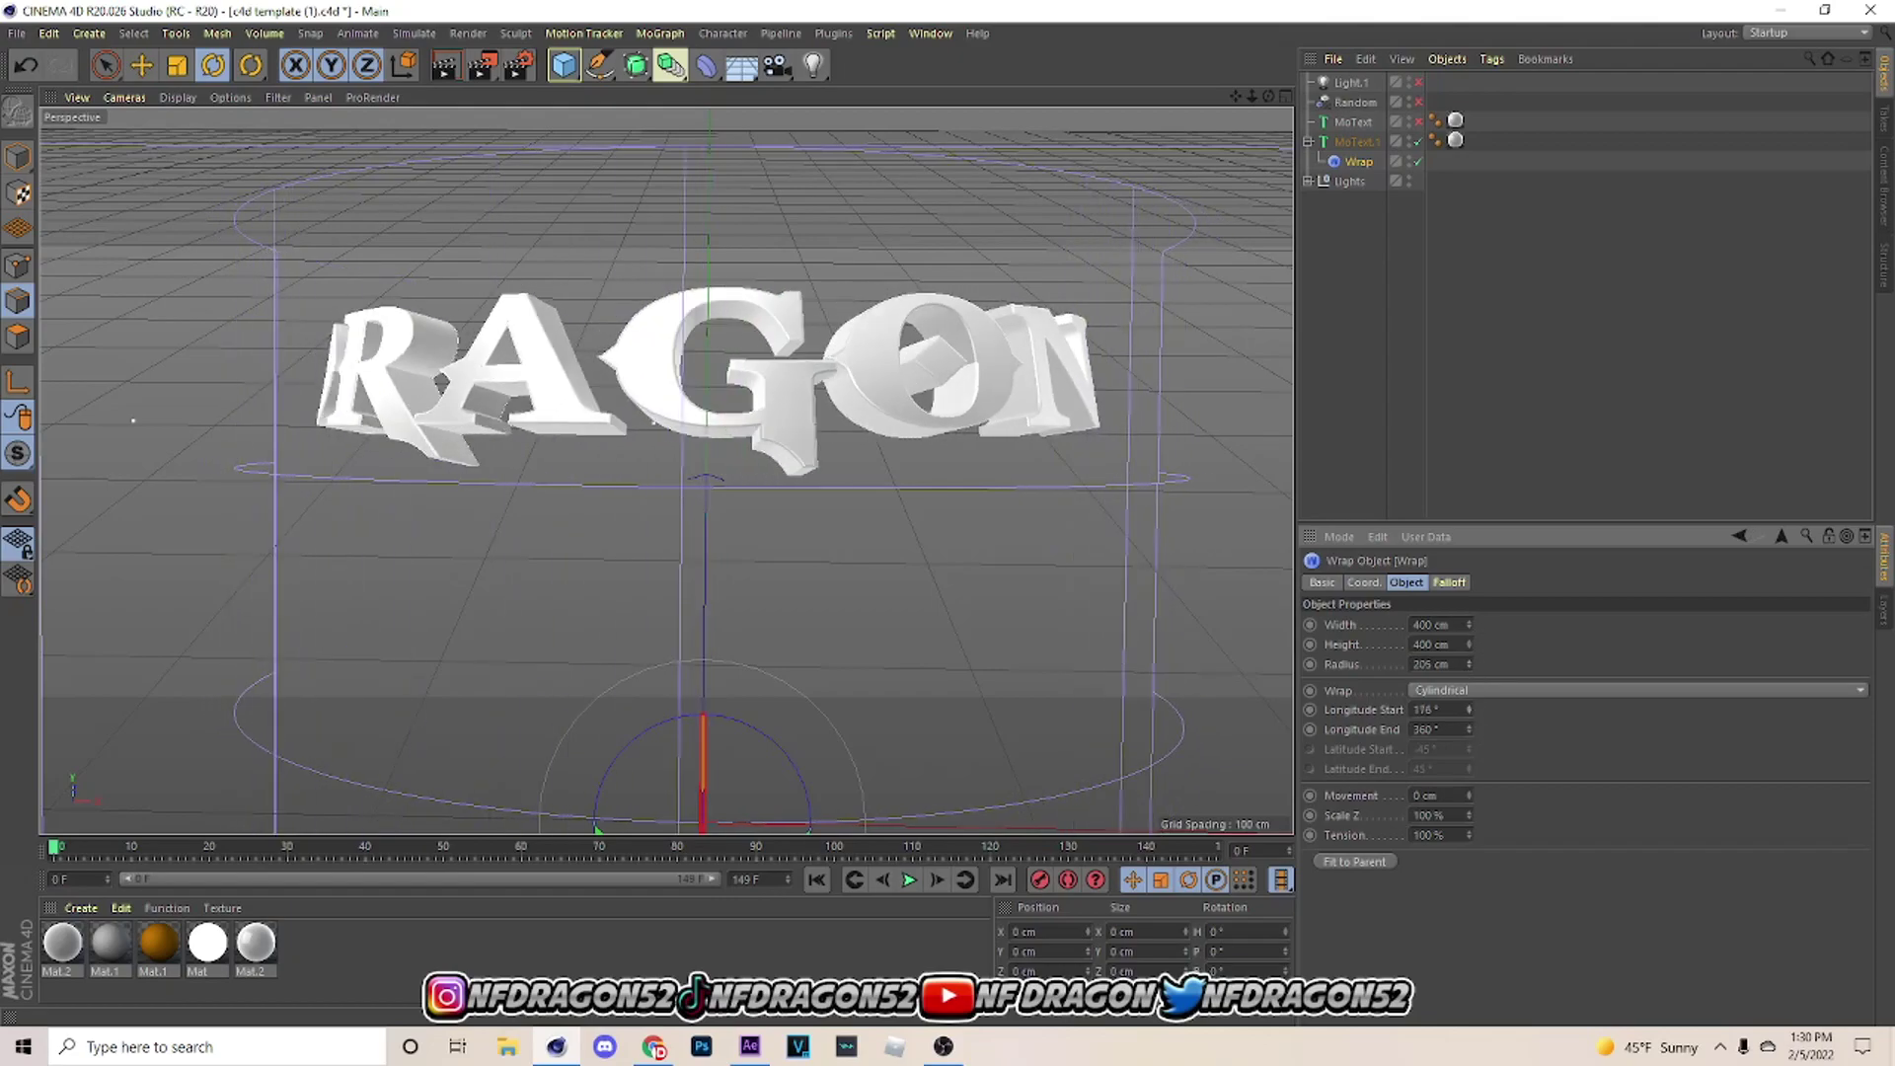
pyautogui.hotkey('ctrl', 'z')
pyautogui.moveTo(1469, 624); pyautogui.dragTo(1469, 606)
# Fine-tune the tilt of both the DRAGON text and its Wrap deformer to level the lettering.
pyautogui.moveTo(703, 767); pyautogui.dragTo(705, 751)
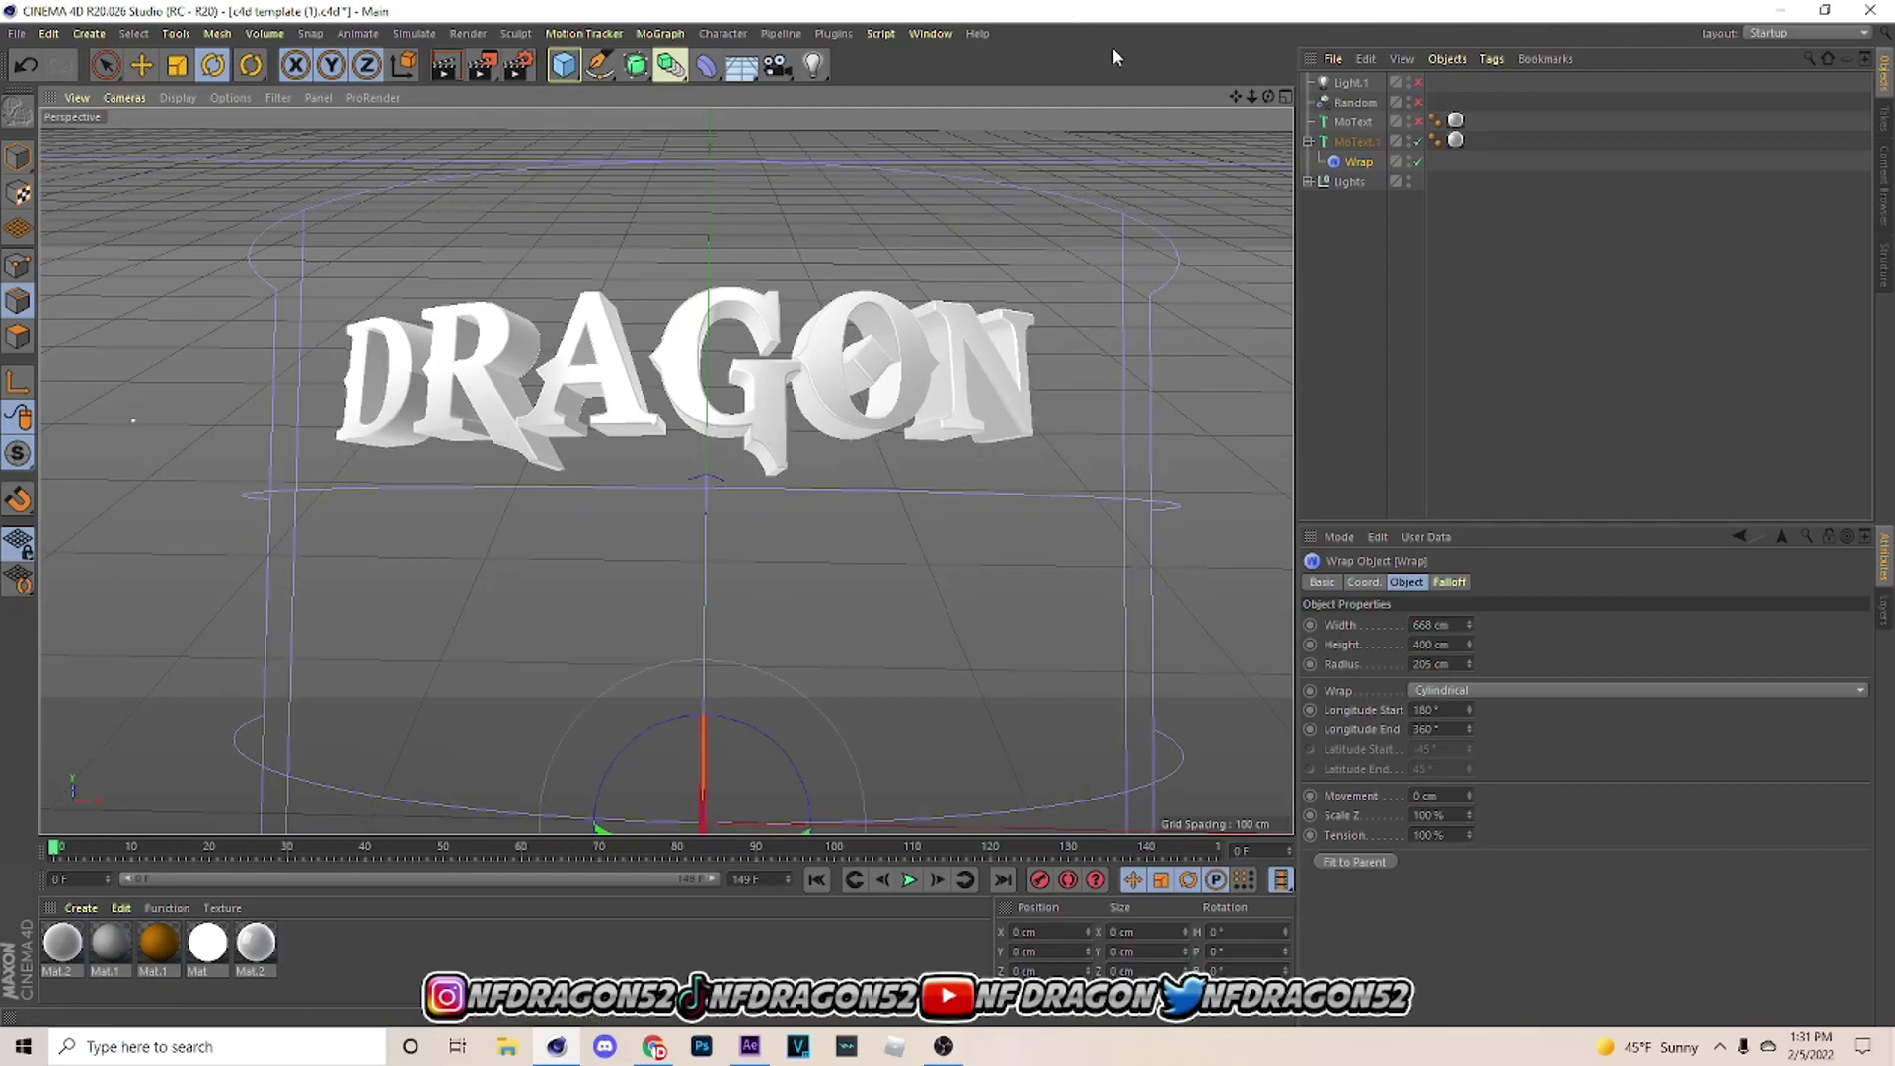
pyautogui.moveTo(1237, 98); pyautogui.dragTo(1250, 204)
pyautogui.click(1367, 142)
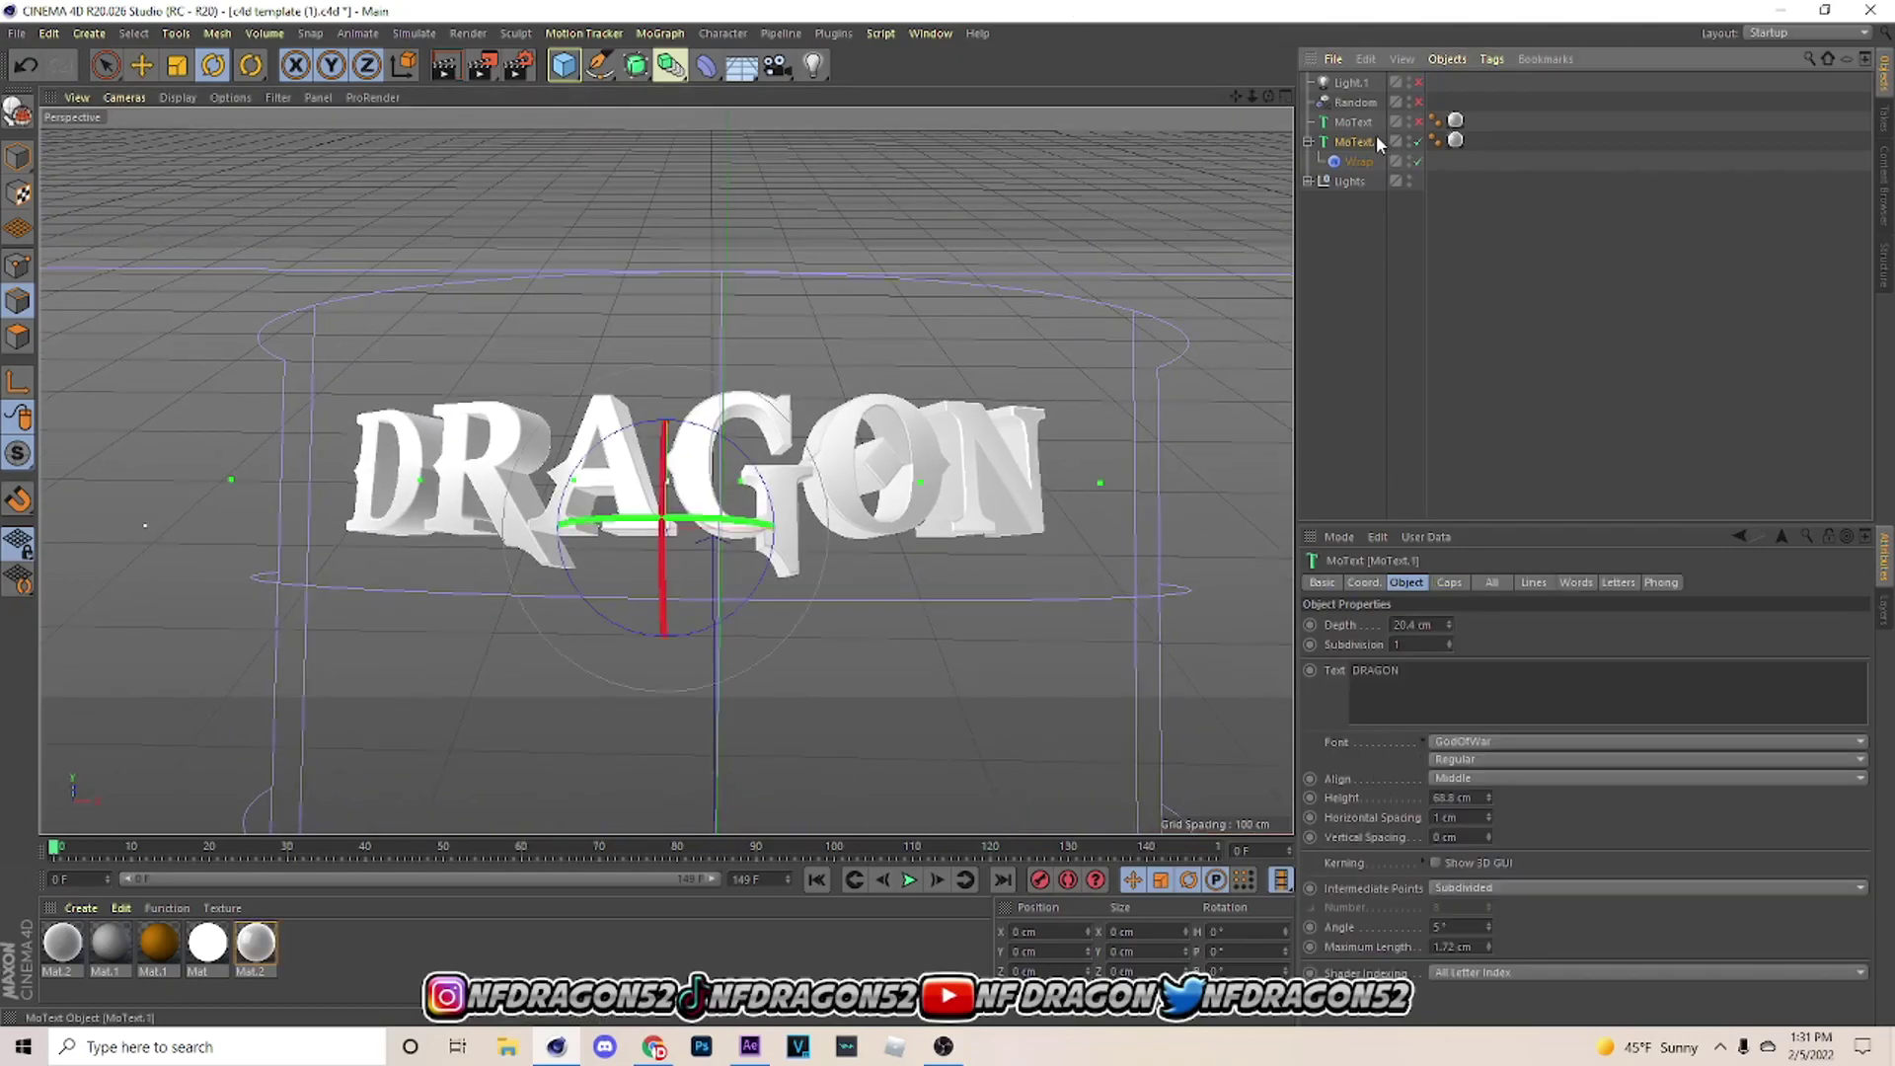
pyautogui.moveTo(664, 568); pyautogui.dragTo(665, 512)
pyautogui.click(1359, 160)
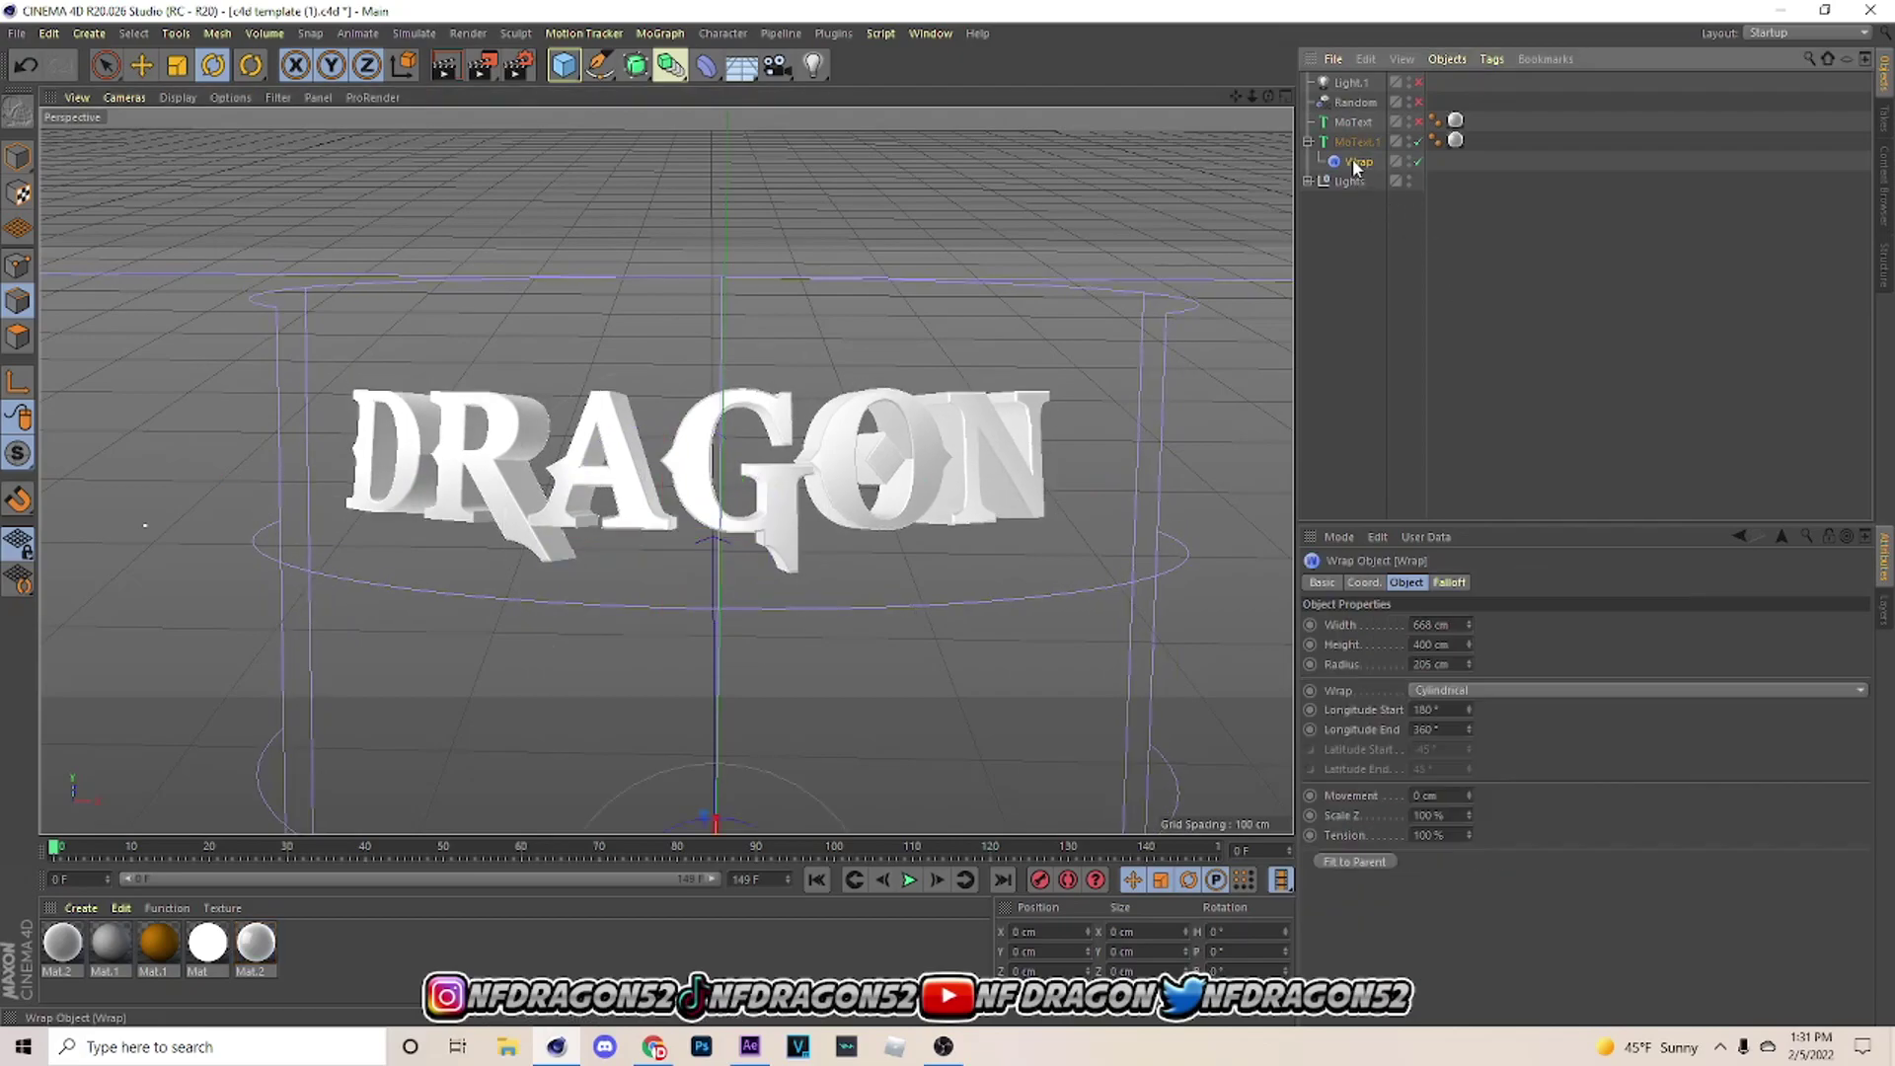
pyautogui.moveTo(1236, 97); pyautogui.dragTo(1237, 54)
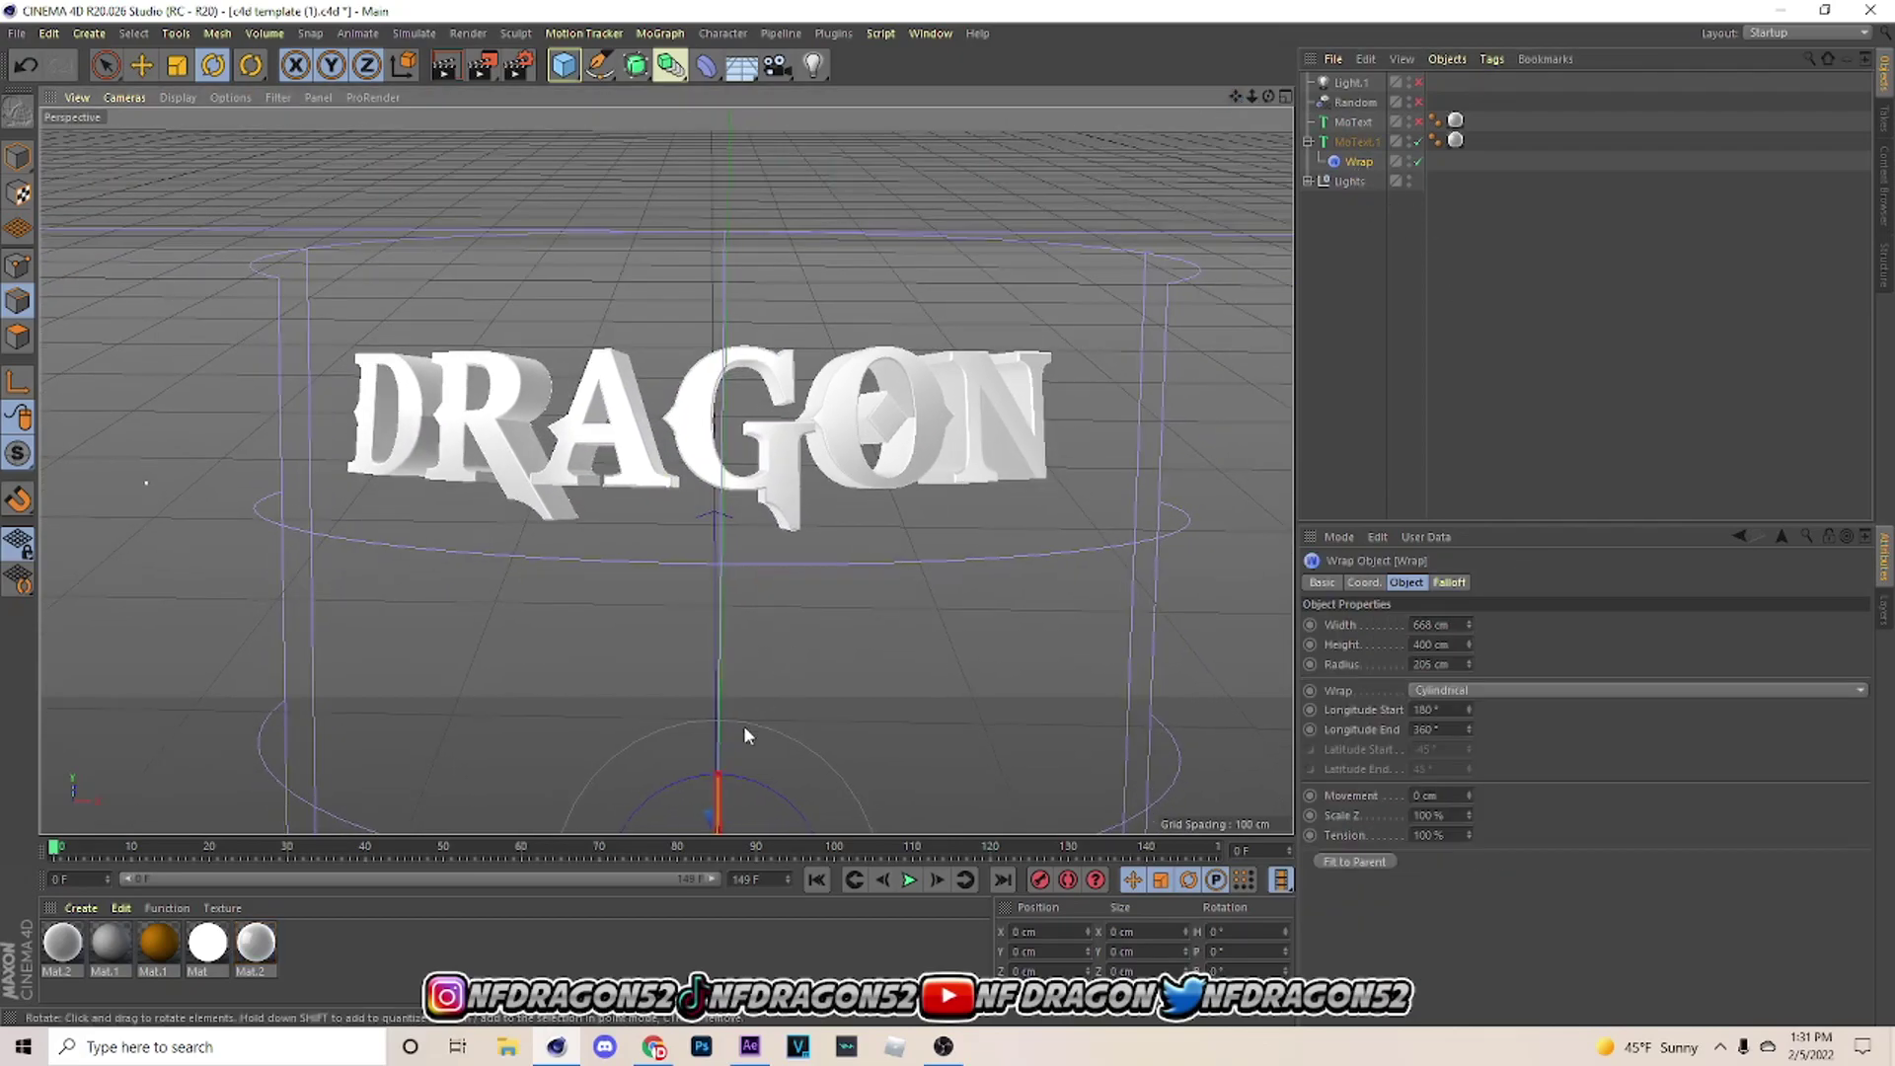
pyautogui.moveTo(717, 793); pyautogui.dragTo(710, 780)
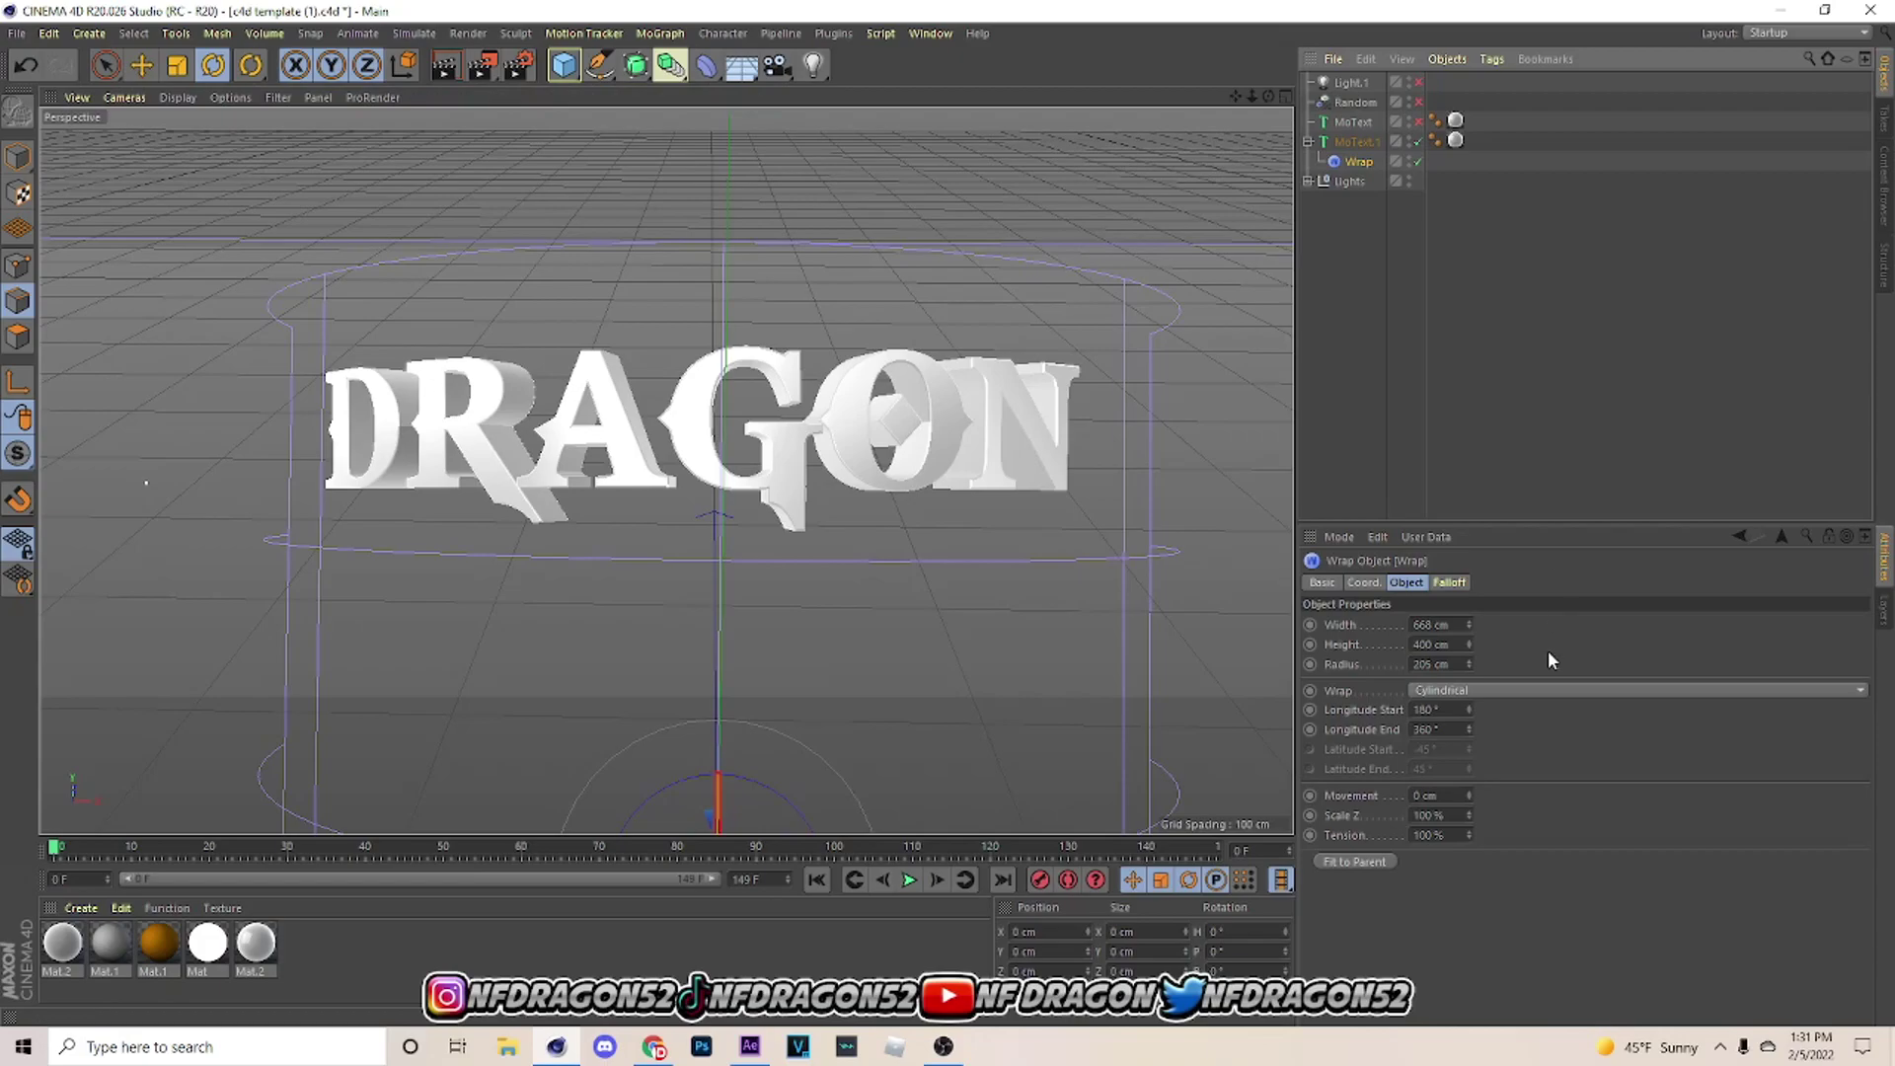
# Resize the Wrap deformer to a width of 777 cm, a height of 399 cm and a radius of 200 cm.
pyautogui.moveTo(1469, 665)
pyautogui.mouseDown()
pyautogui.moveTo(1469, 622)
pyautogui.moveTo(1469, 647)
pyautogui.mouseUp()
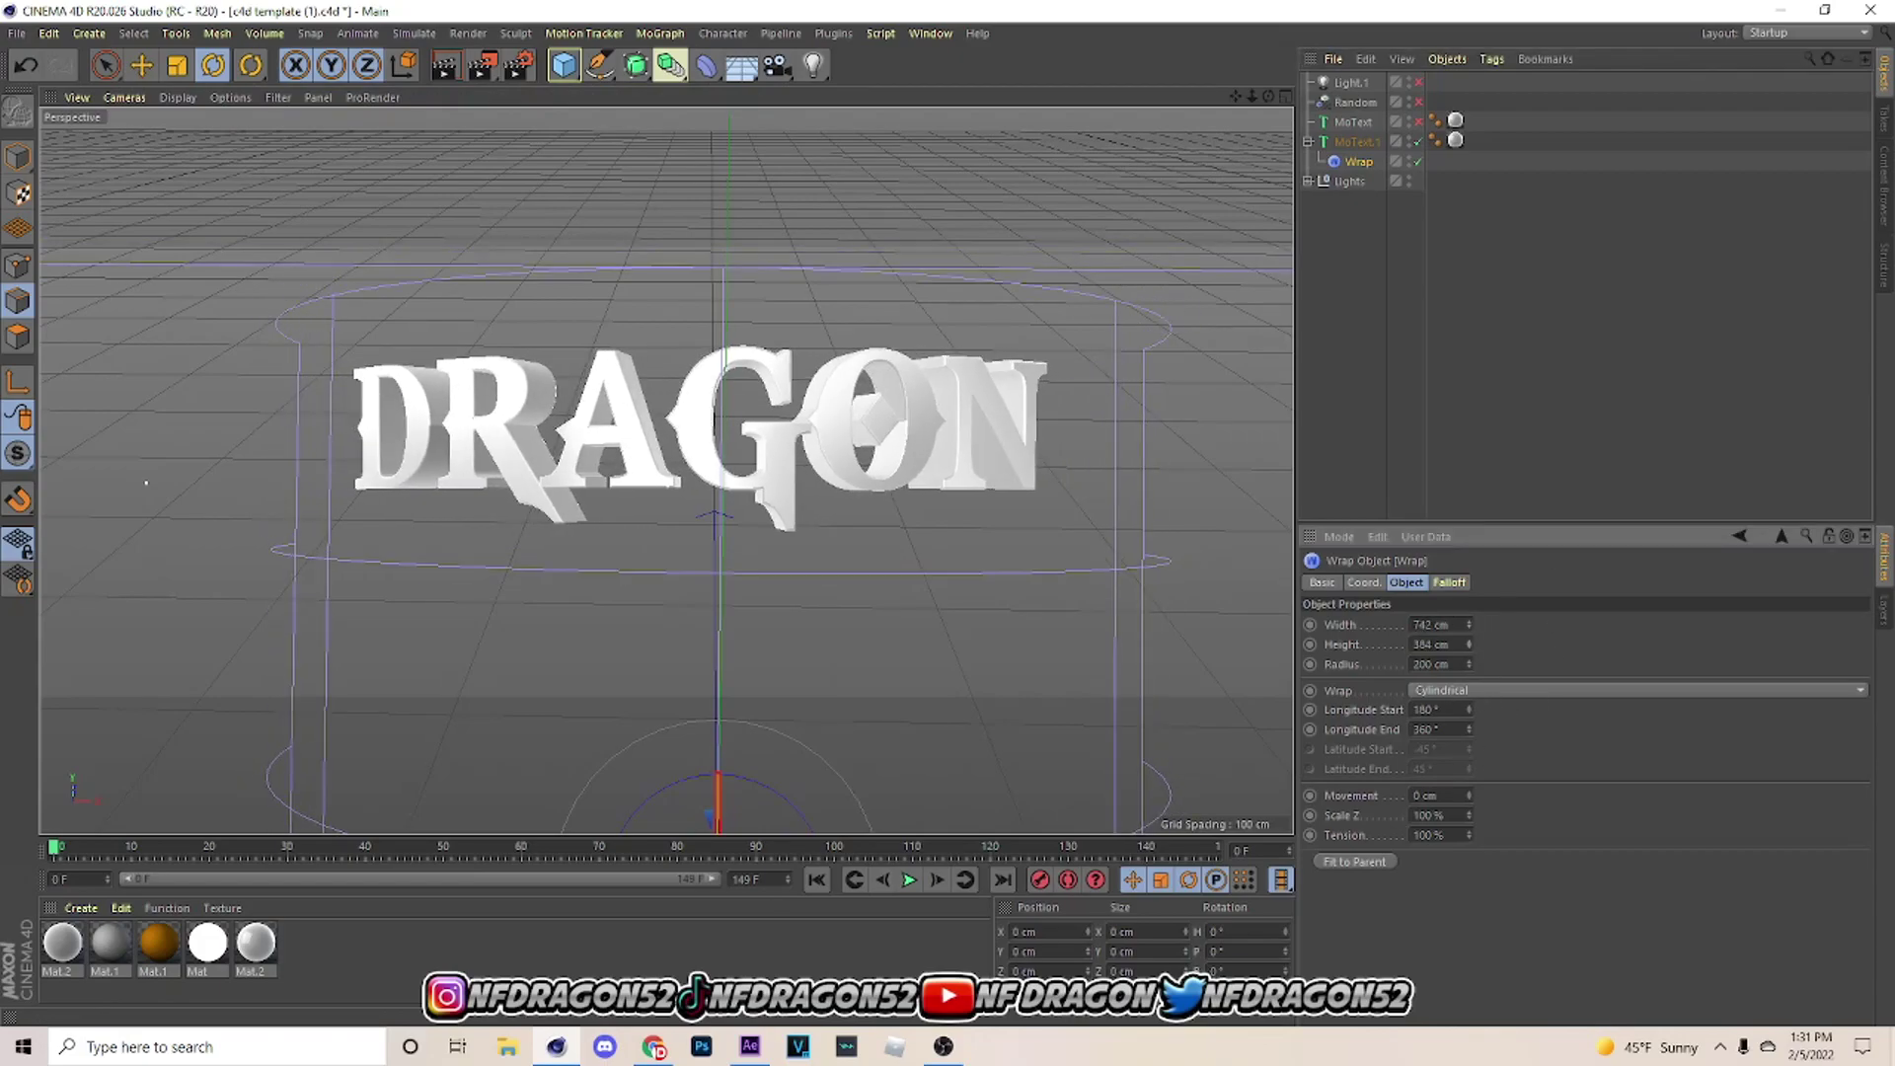
pyautogui.click(1358, 142)
pyautogui.scroll(3, 684, 534)
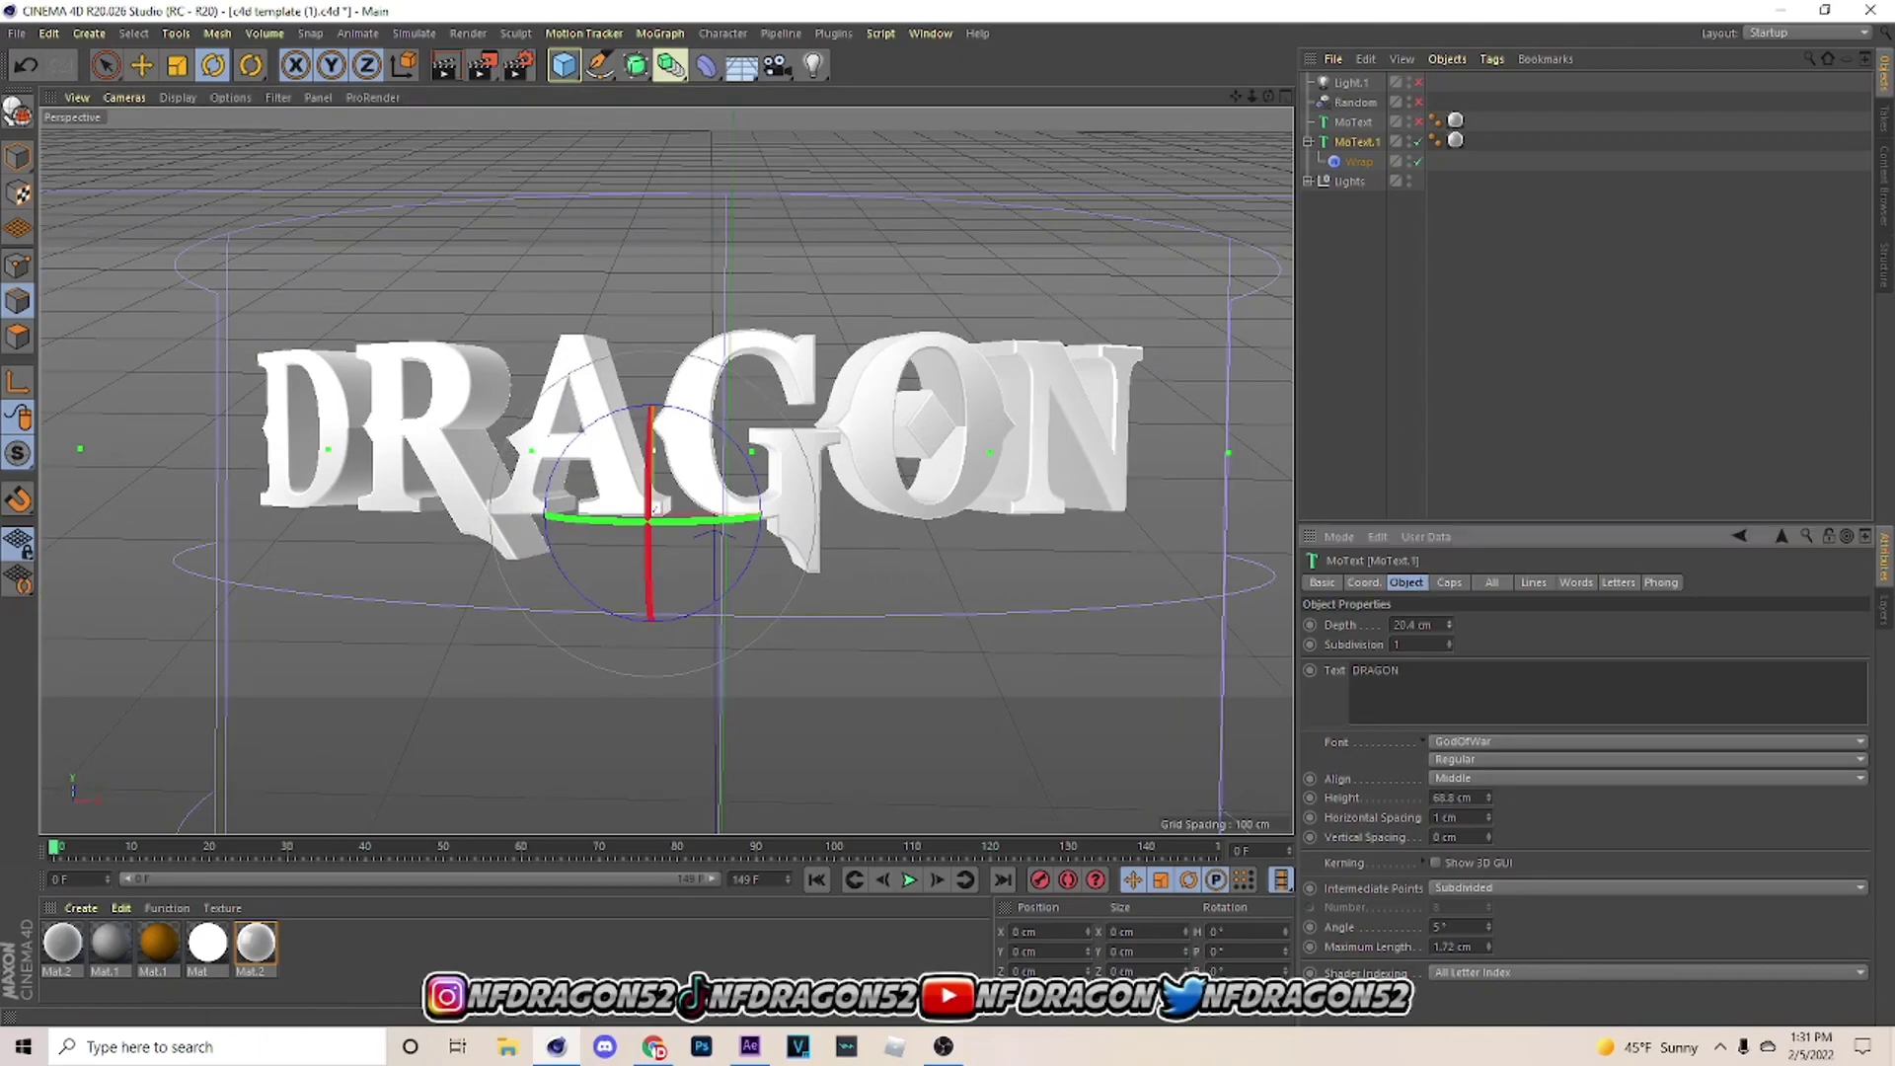
pyautogui.click(1359, 162)
pyautogui.keyDown('alt'); pyautogui.moveTo(681, 533); pyautogui.dragTo(679, 387, button='middle'); pyautogui.keyUp('alt')
pyautogui.moveTo(712, 804); pyautogui.dragTo(713, 795)
pyautogui.hotkey('ctrl', 'z')
pyautogui.moveTo(1469, 625); pyautogui.dragTo(1469, 622)
pyautogui.moveTo(1236, 97); pyautogui.dragTo(1229, 291)
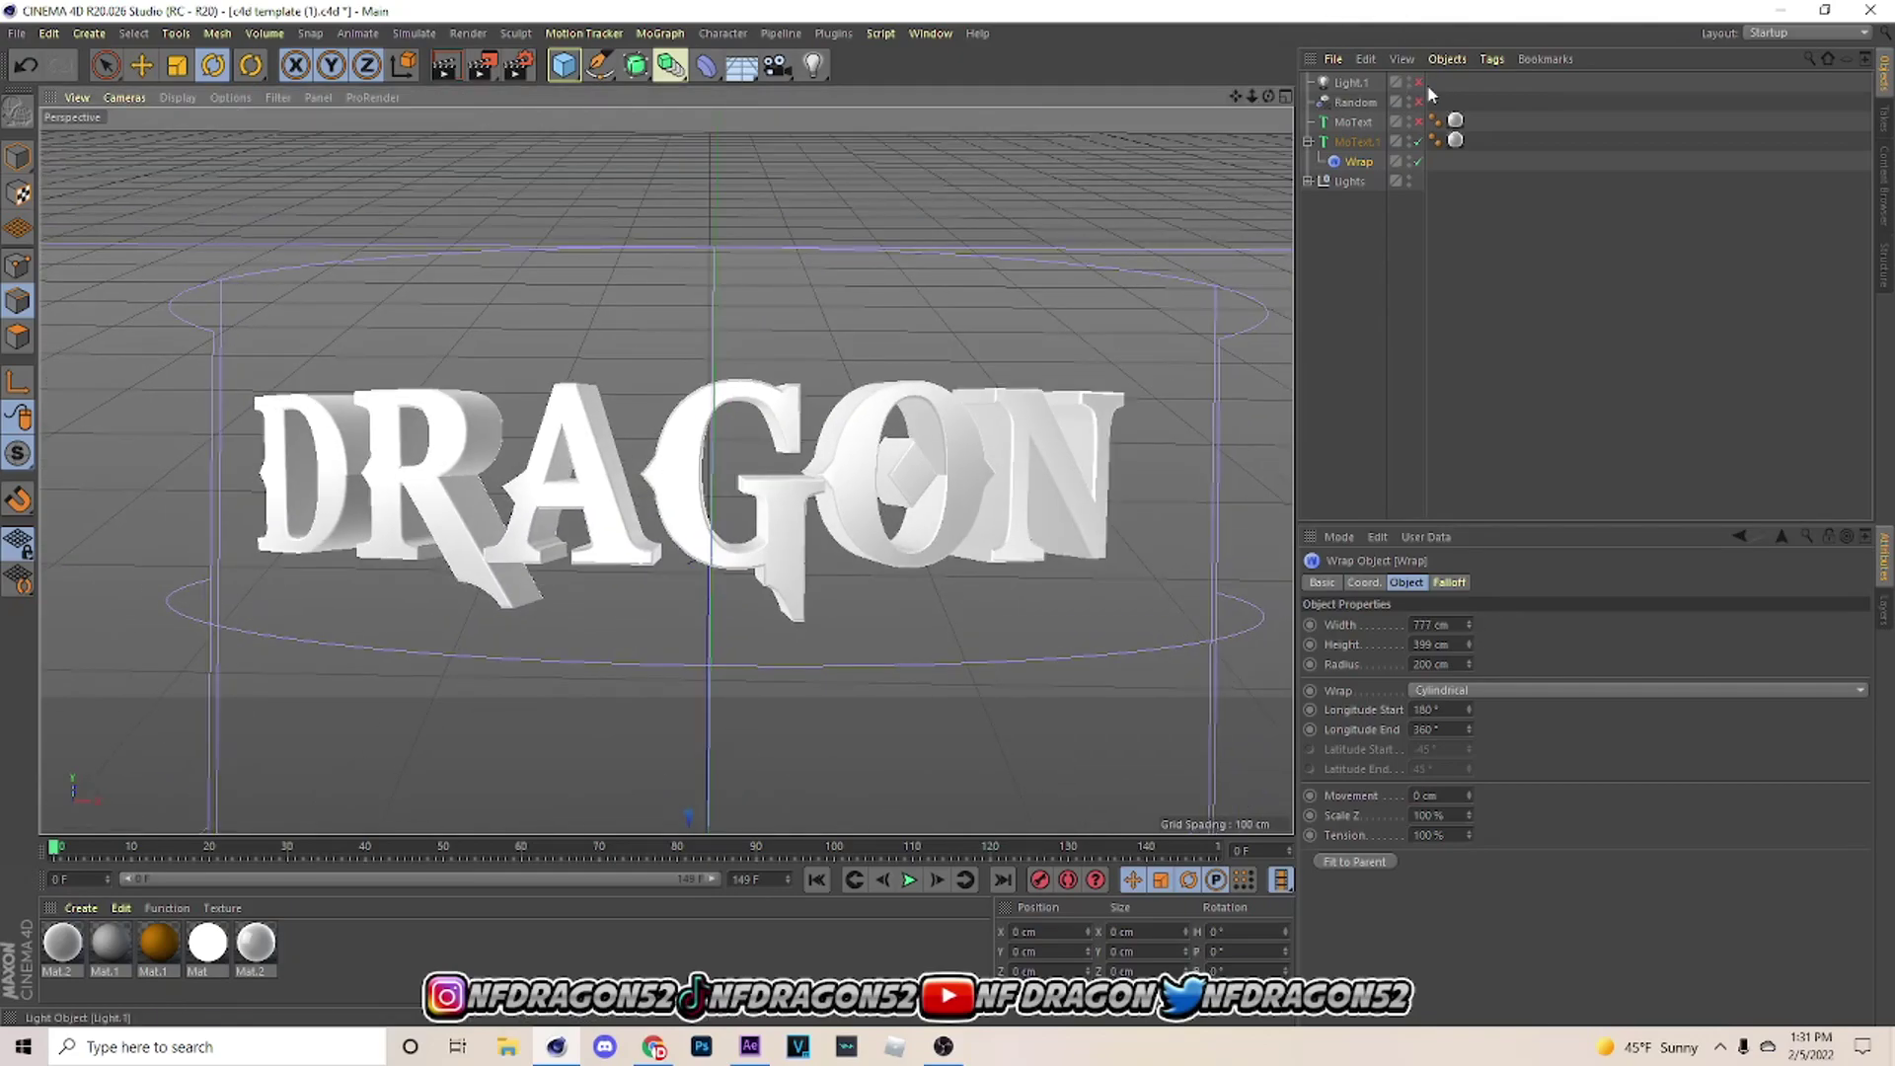
# Reduce the depth of the DRAGON text to 16.4 cm.
pyautogui.click(1365, 145)
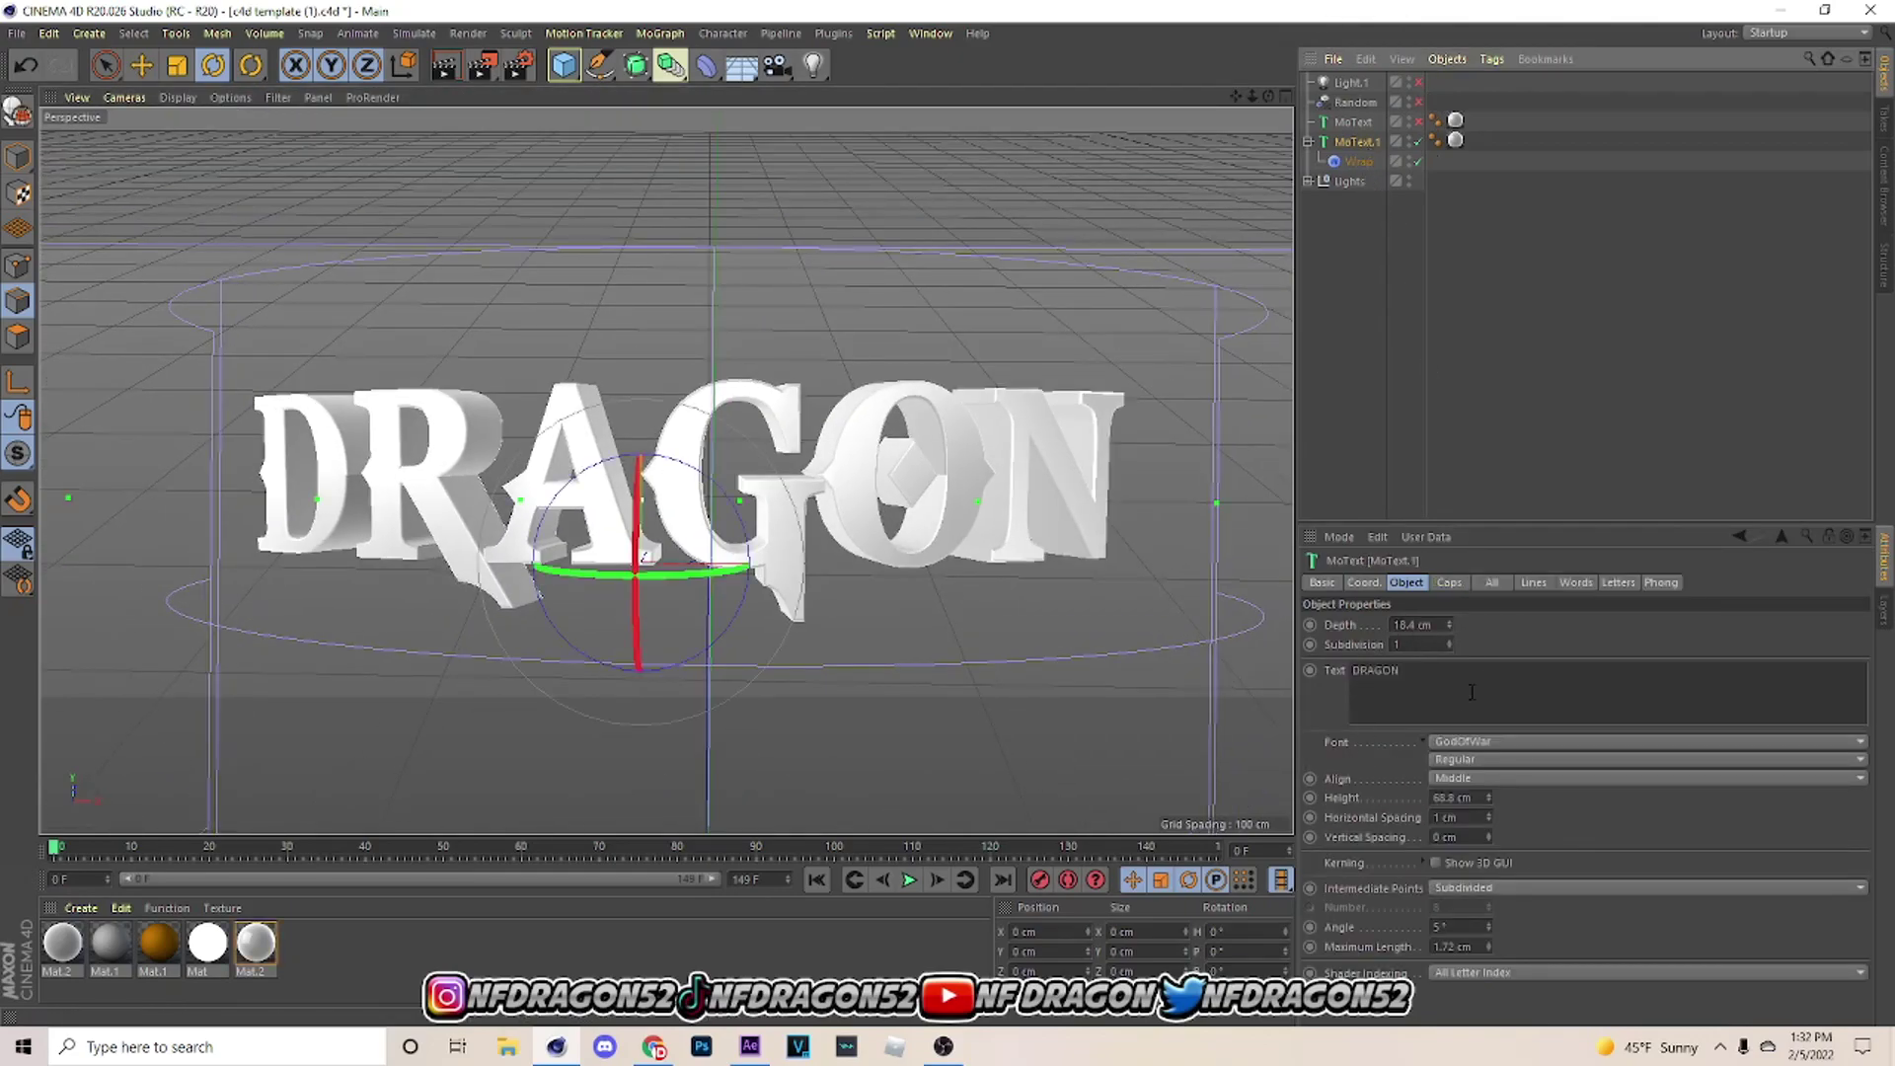
pyautogui.moveTo(1448, 624)
pyautogui.mouseDown()
pyautogui.moveTo(1448, 654)
pyautogui.moveTo(1449, 626)
pyautogui.mouseUp()
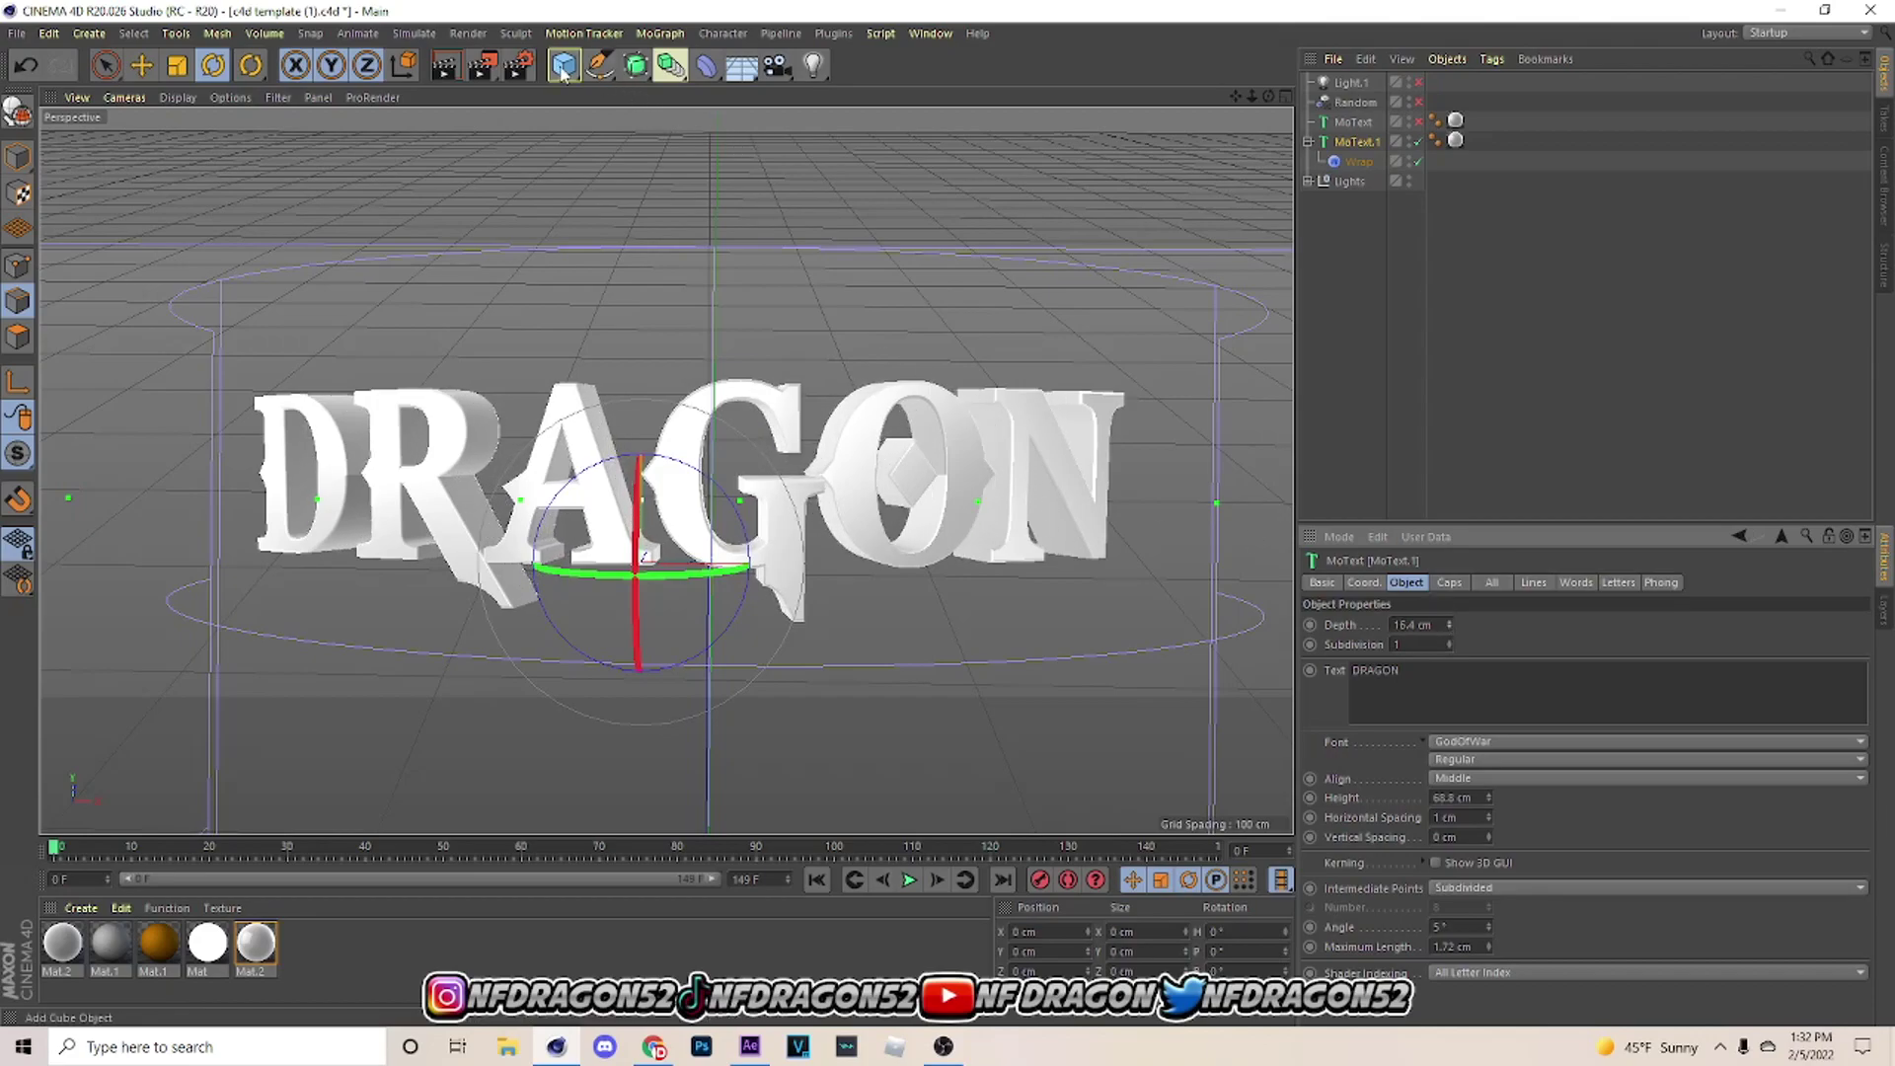
# Set the PNG save file to "scottie 3d textDRAGON" in the Downloads folder and render the scene to the Picture Viewer.
pyautogui.click(519, 66)
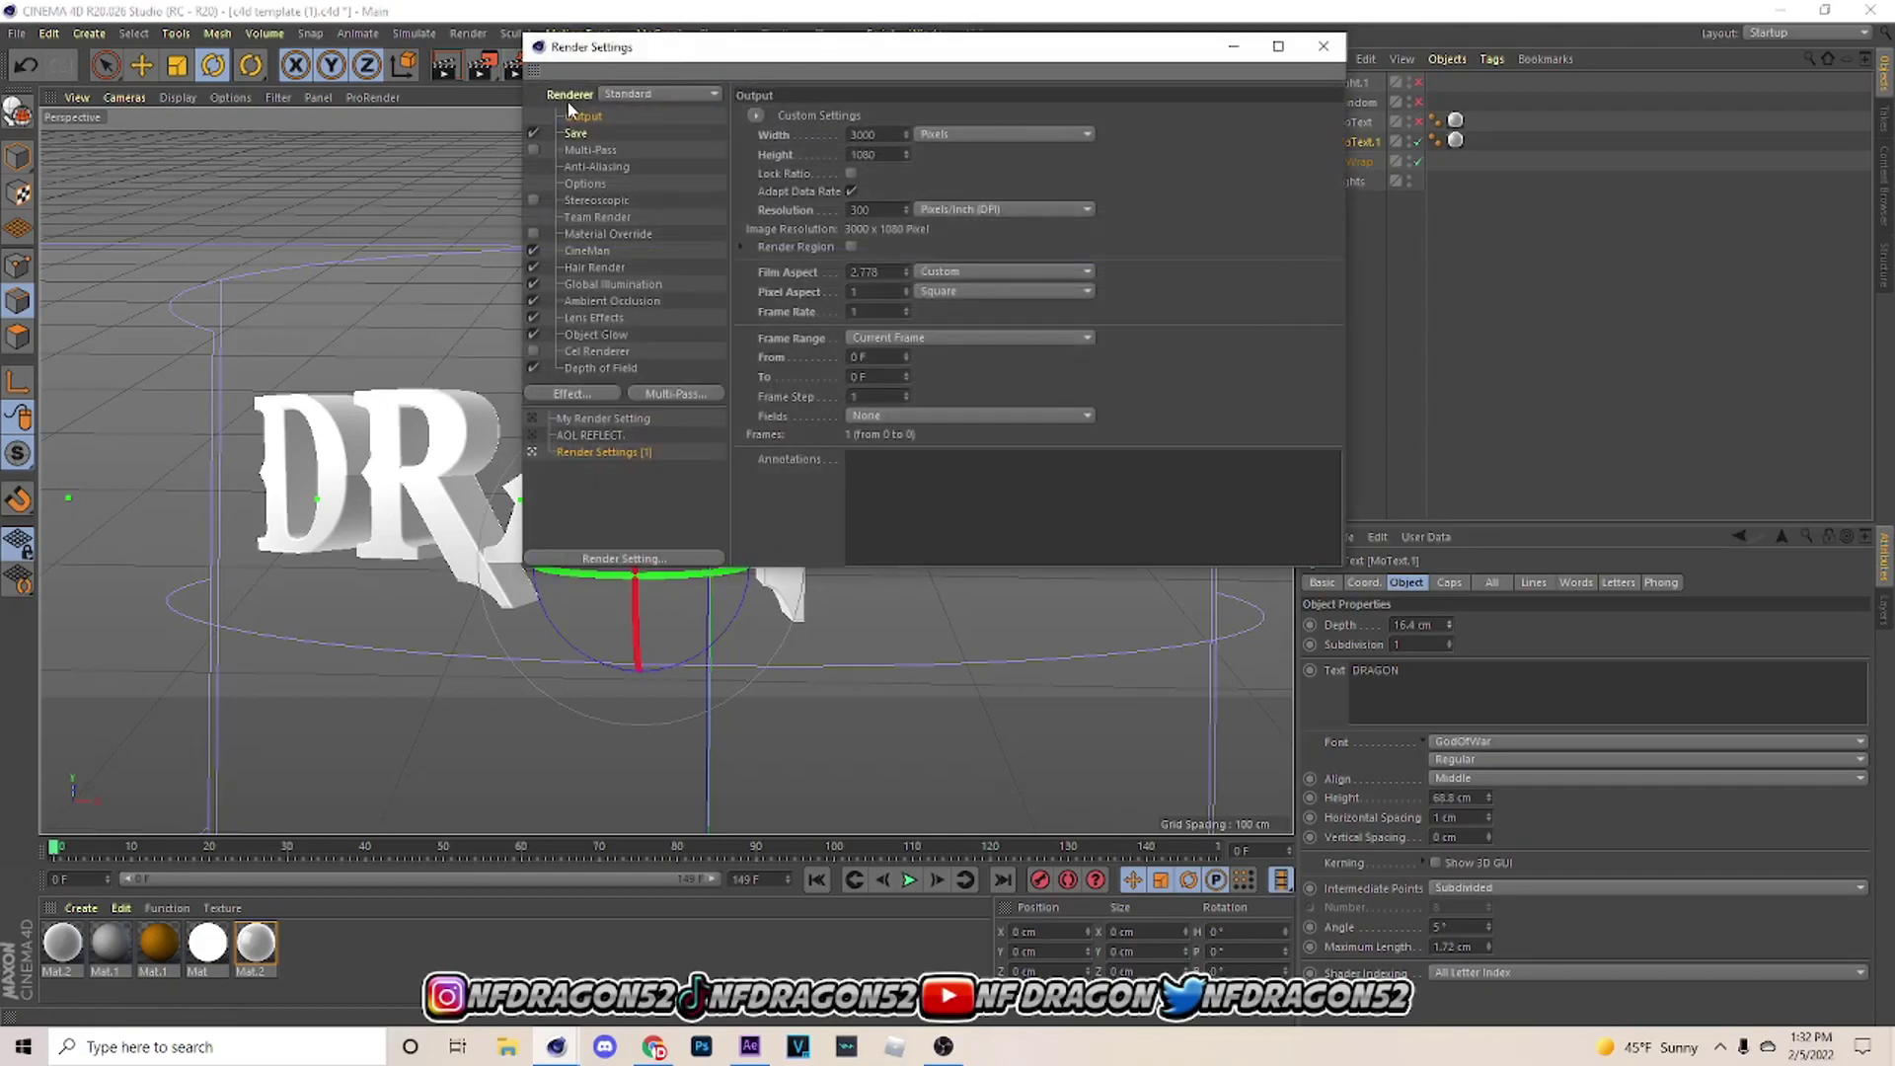
pyautogui.click(1039, 148)
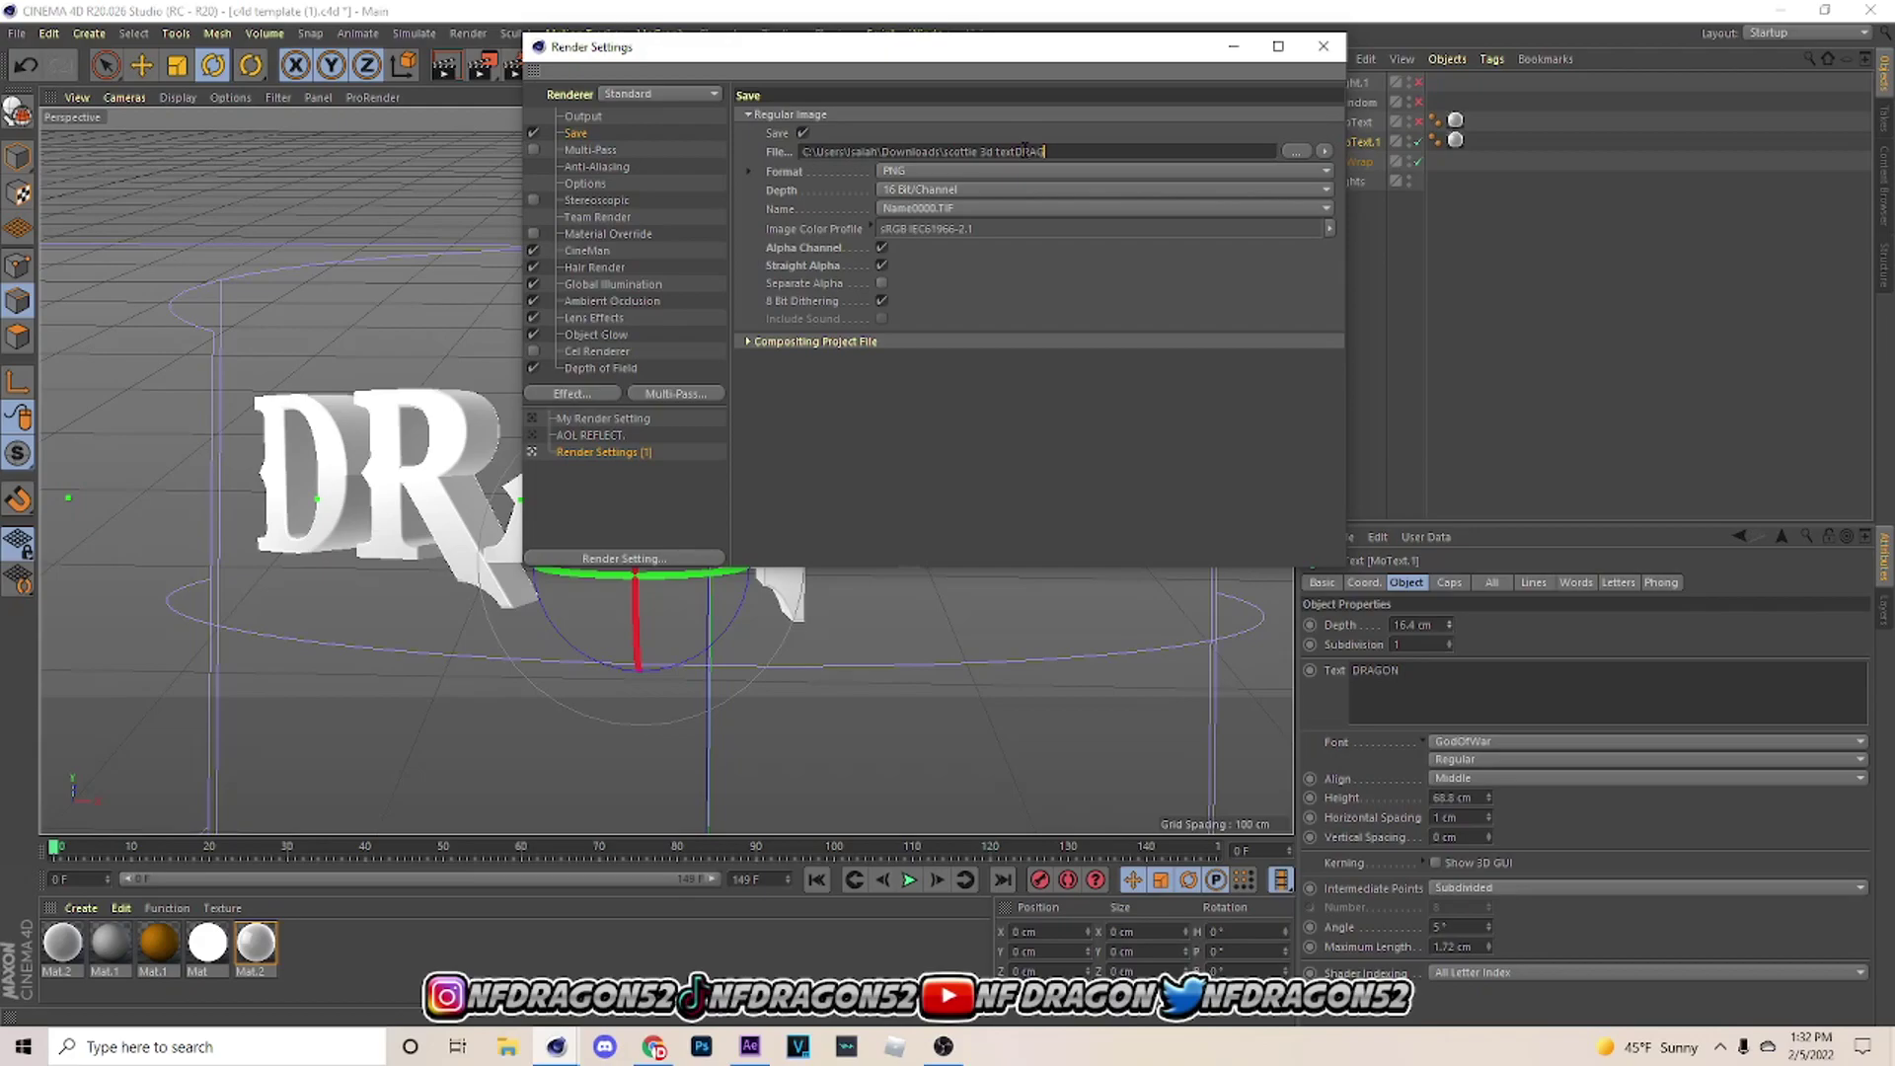
pyautogui.click(1296, 153)
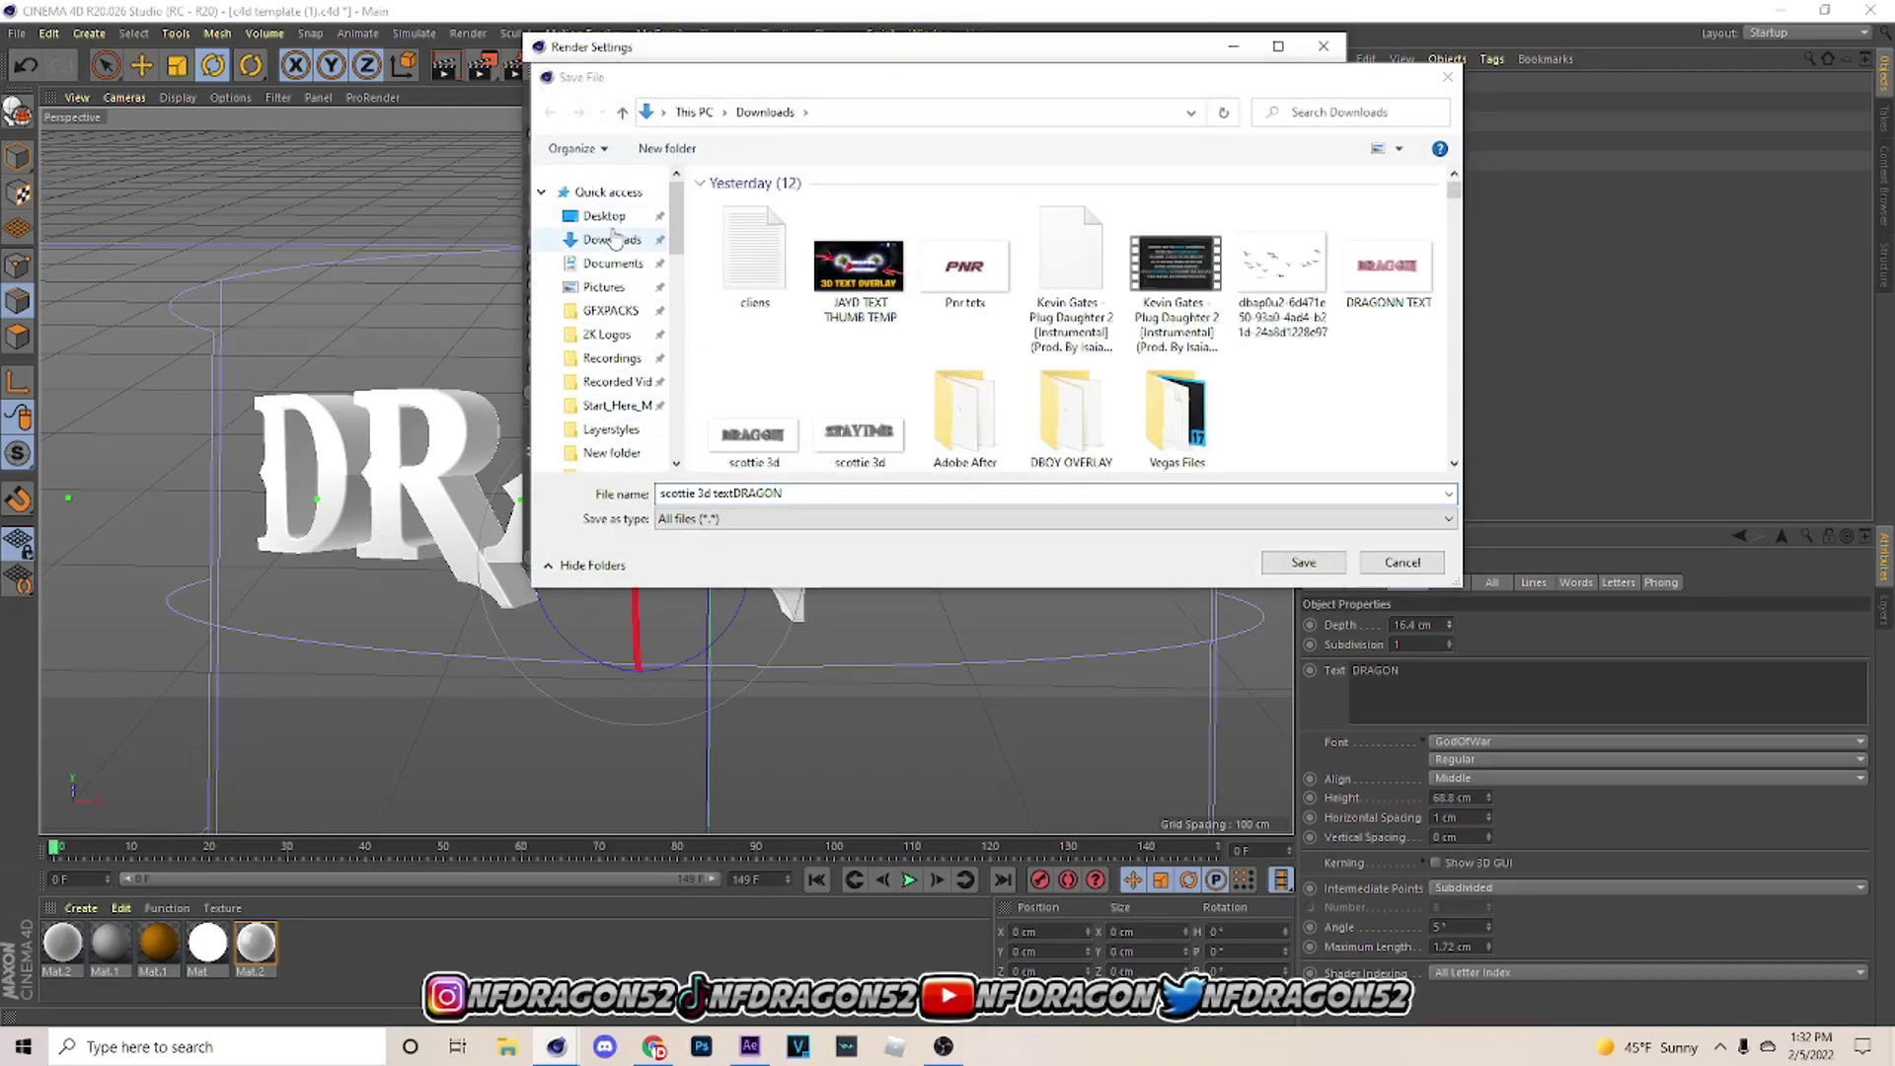
pyautogui.click(1391, 569)
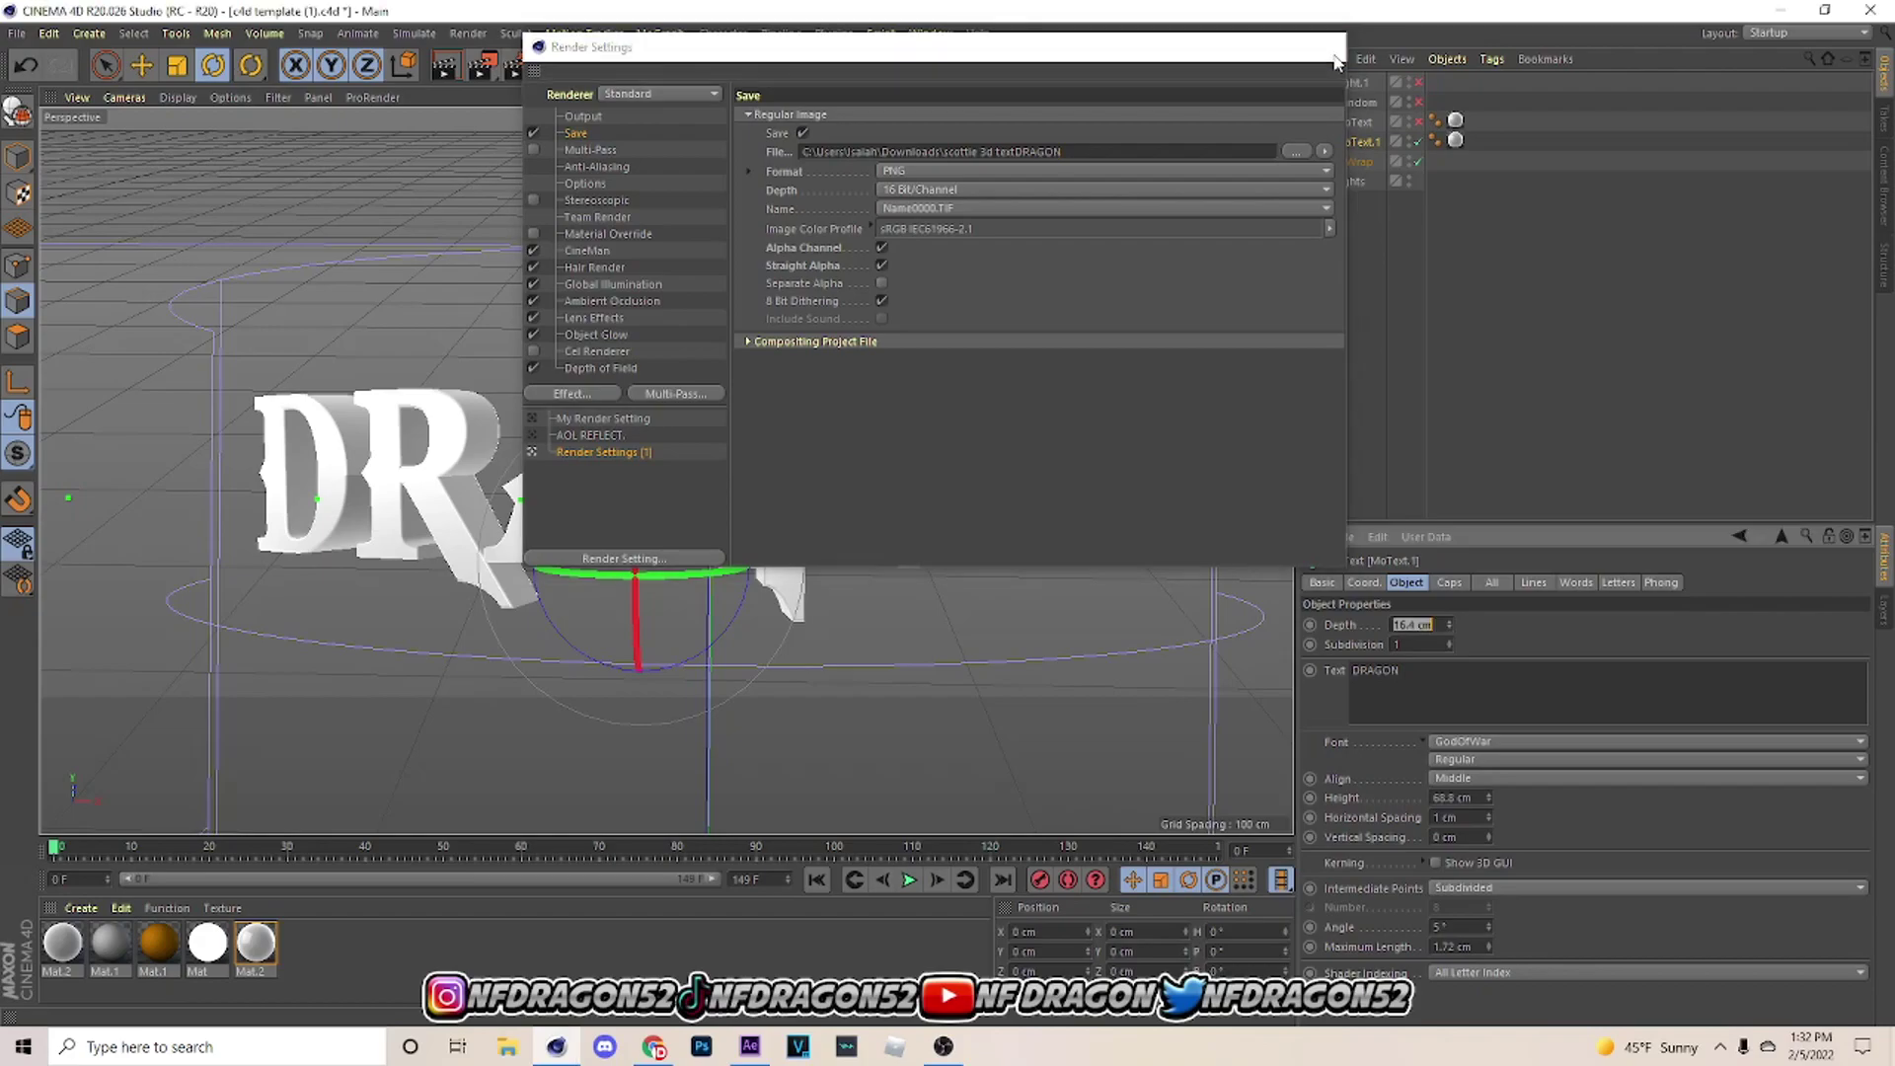
pyautogui.click(1327, 52)
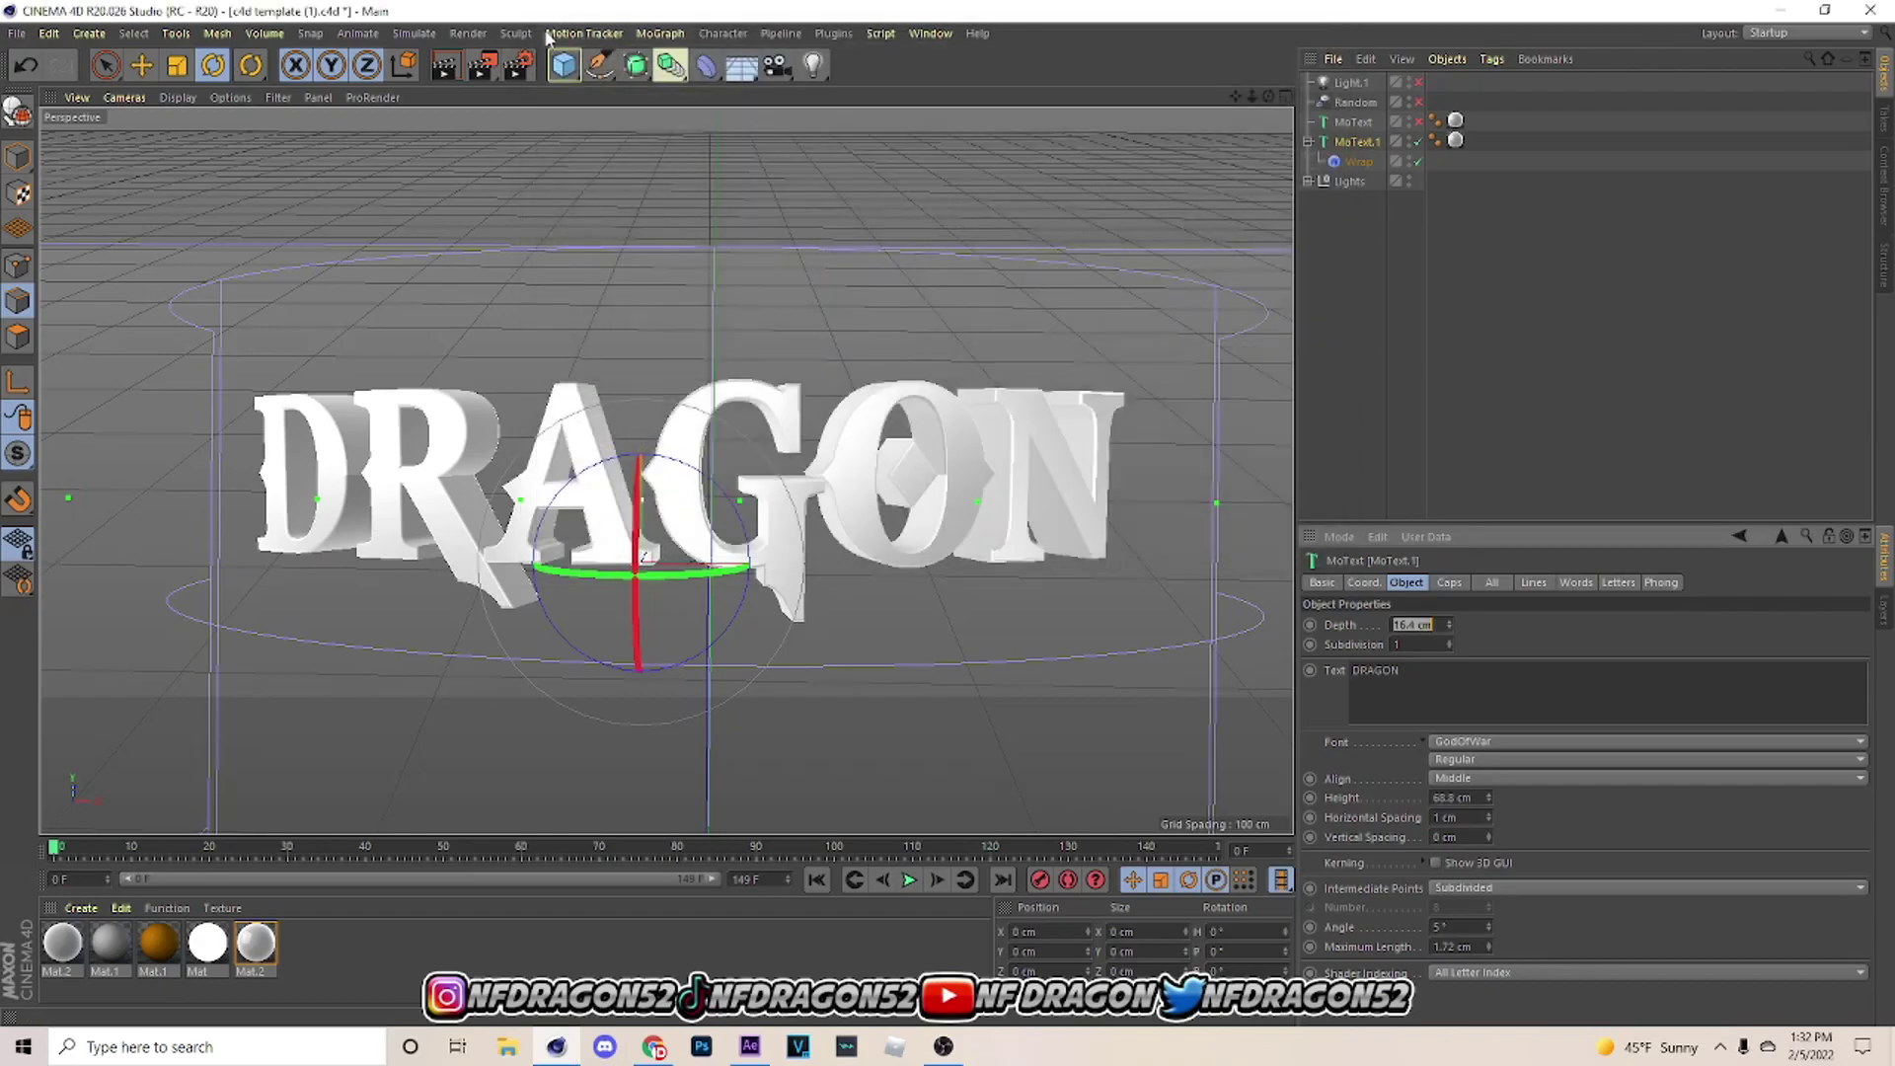
pyautogui.click(482, 69)
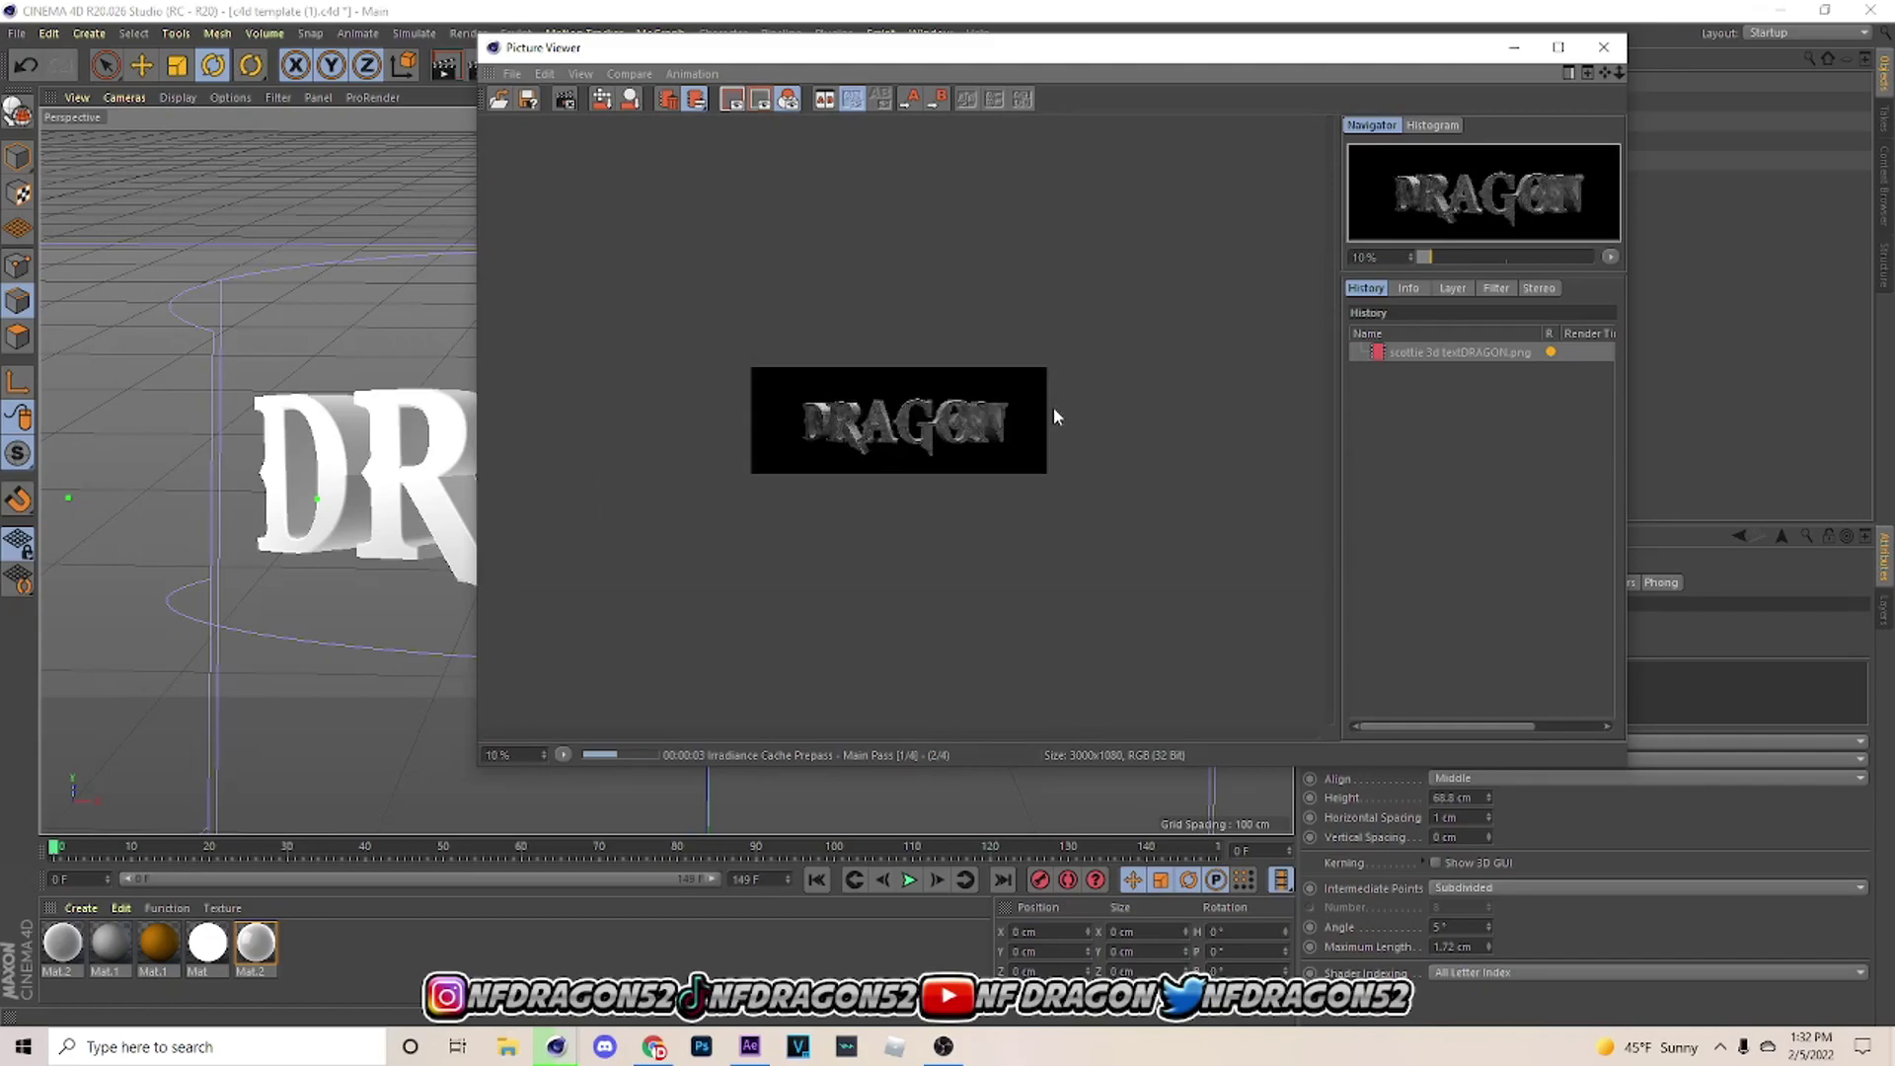
pyautogui.scroll(-1, 1055, 406)
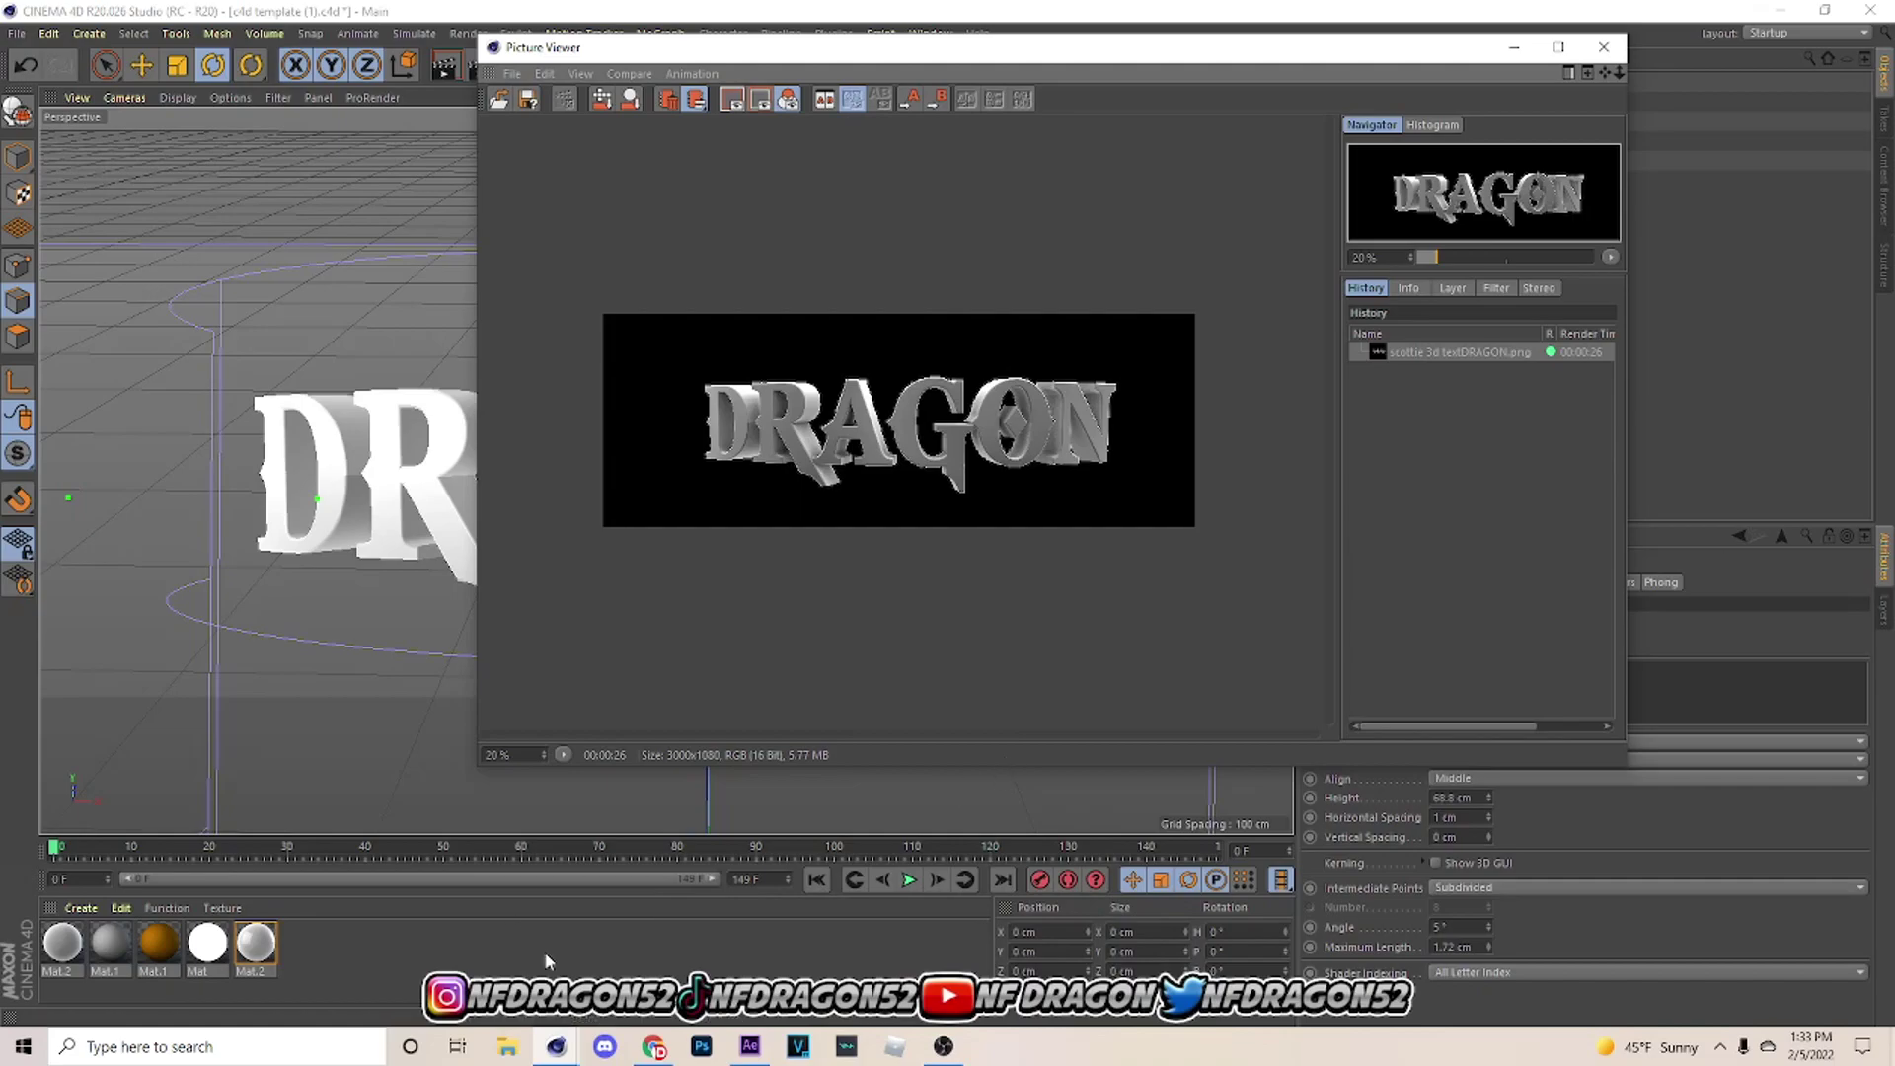
# Switch to Photoshop and create a 1280 × 720 px document at 72 ppi with a transparent background.
pyautogui.click(701, 1048)
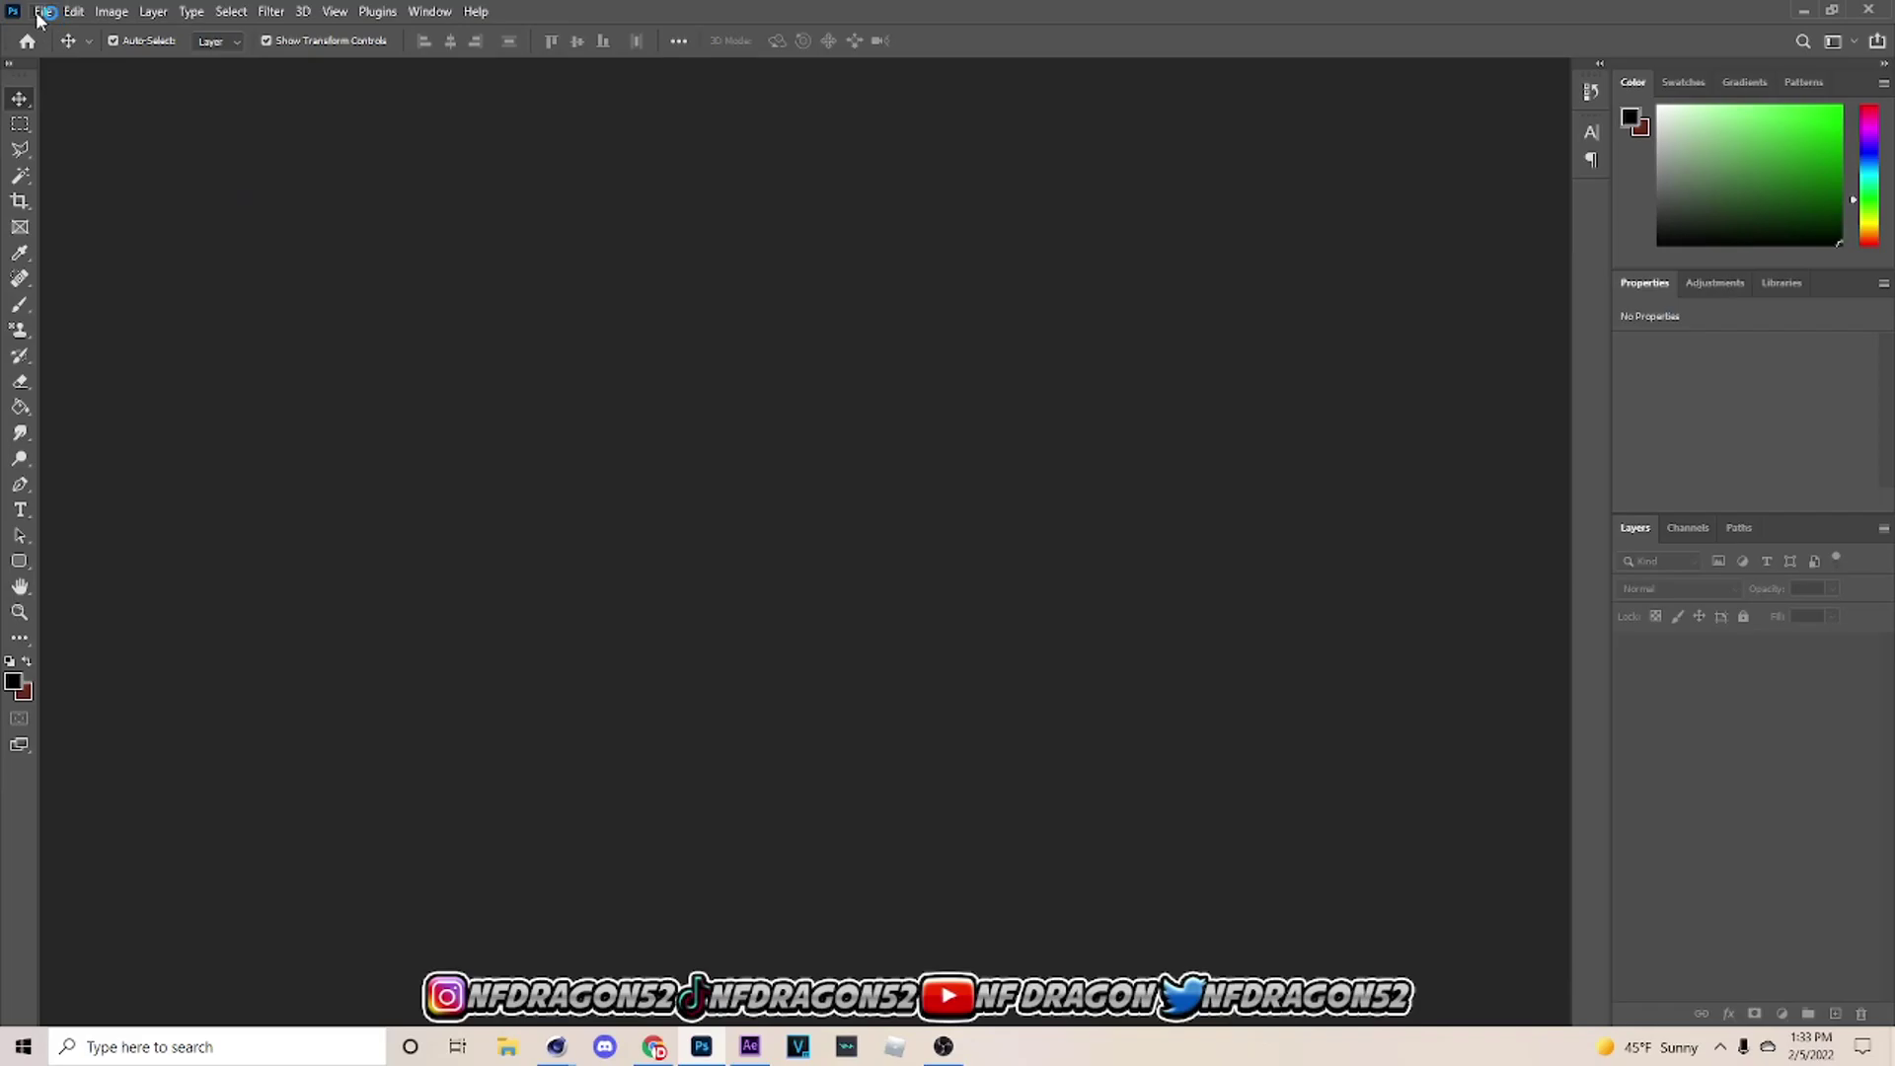
pyautogui.click(39, 18)
pyautogui.click(54, 38)
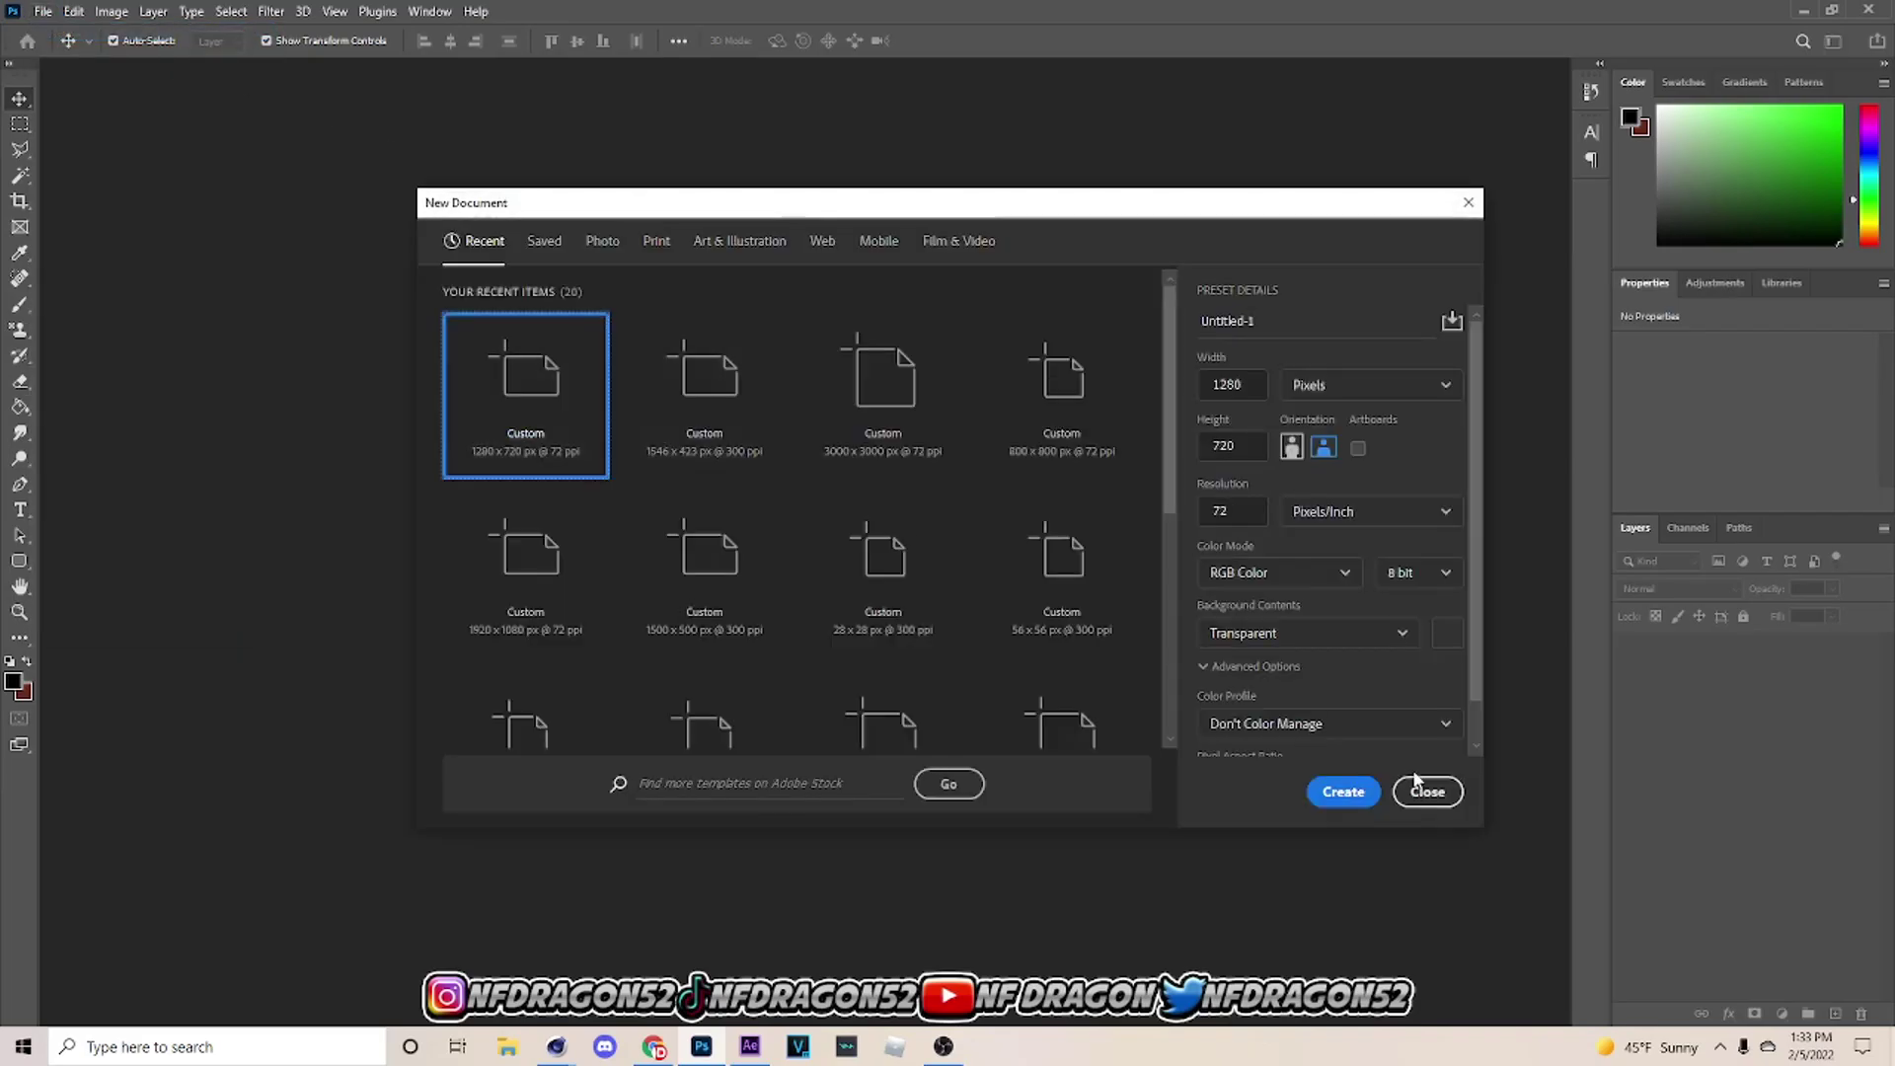
pyautogui.click(1370, 797)
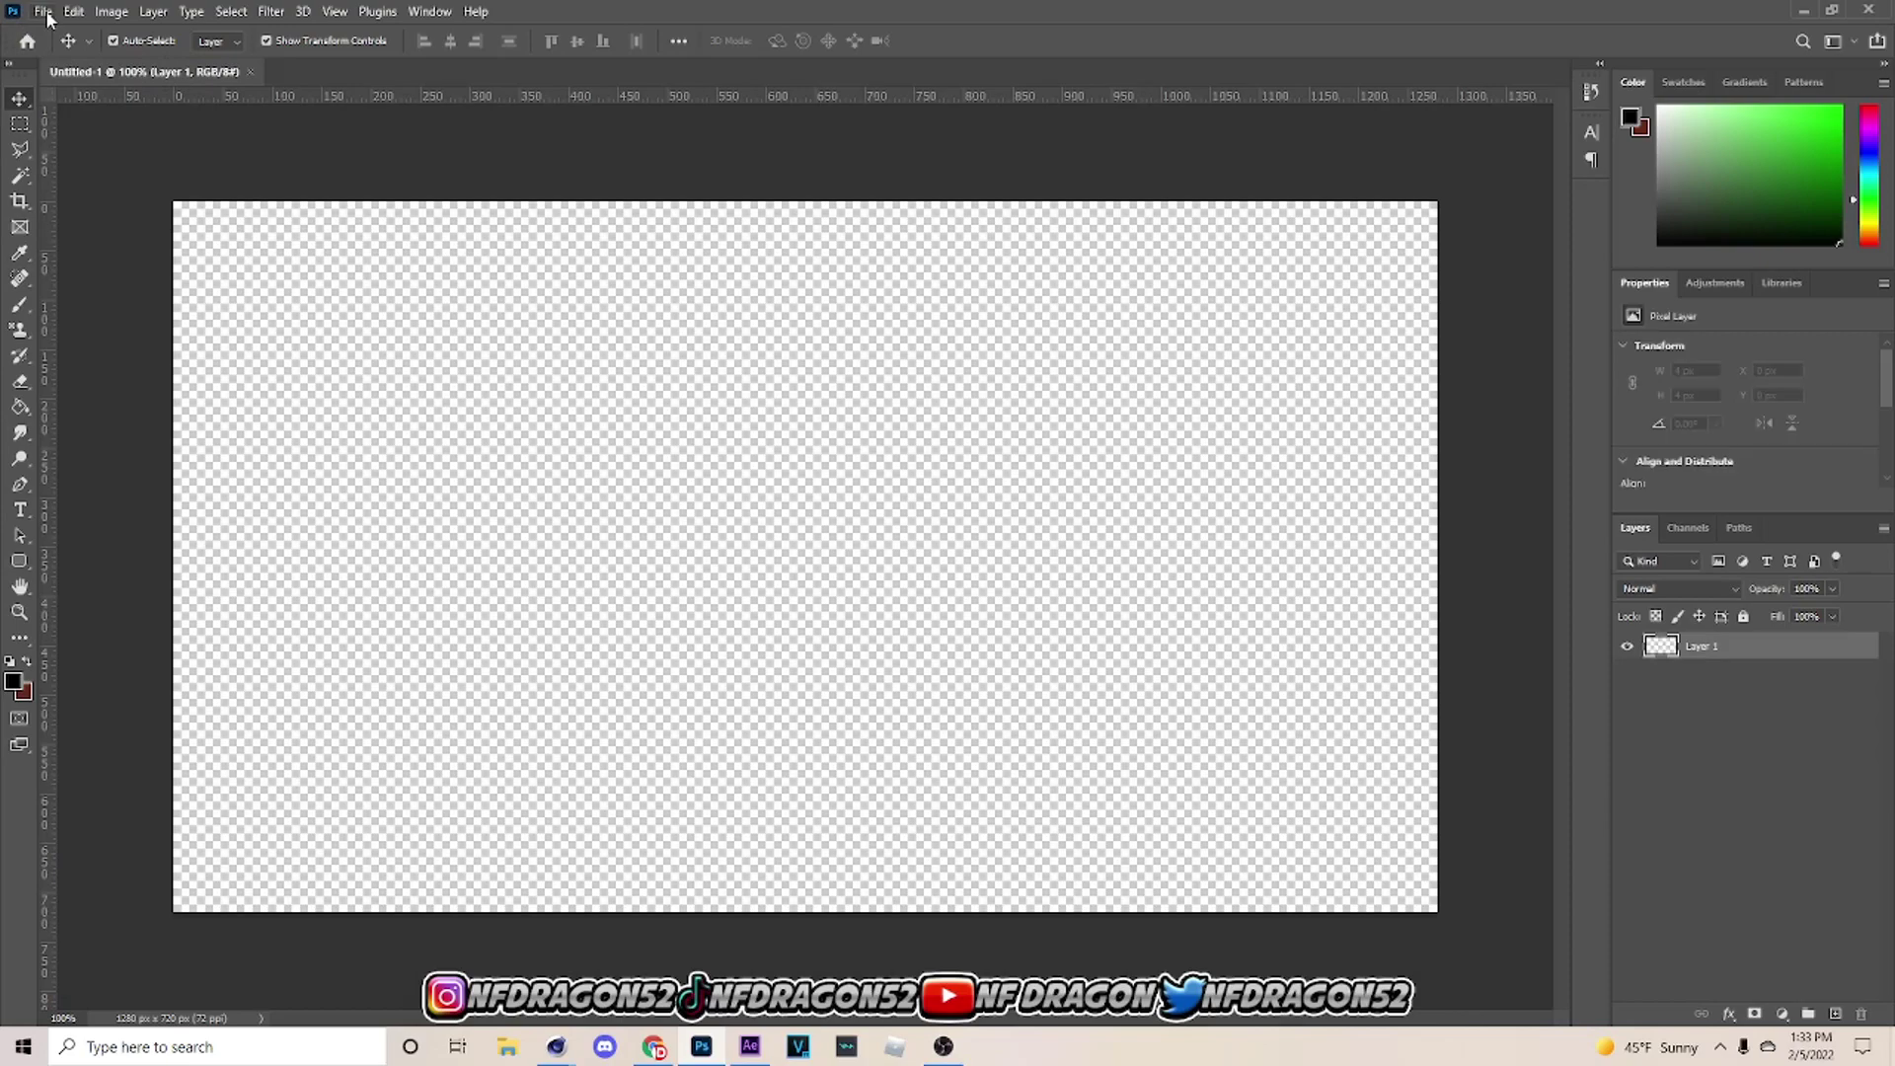
# Open the rendered "scottie 3d textDRAGON.png" image from the Downloads folder.
pyautogui.click(43, 11)
pyautogui.click(69, 57)
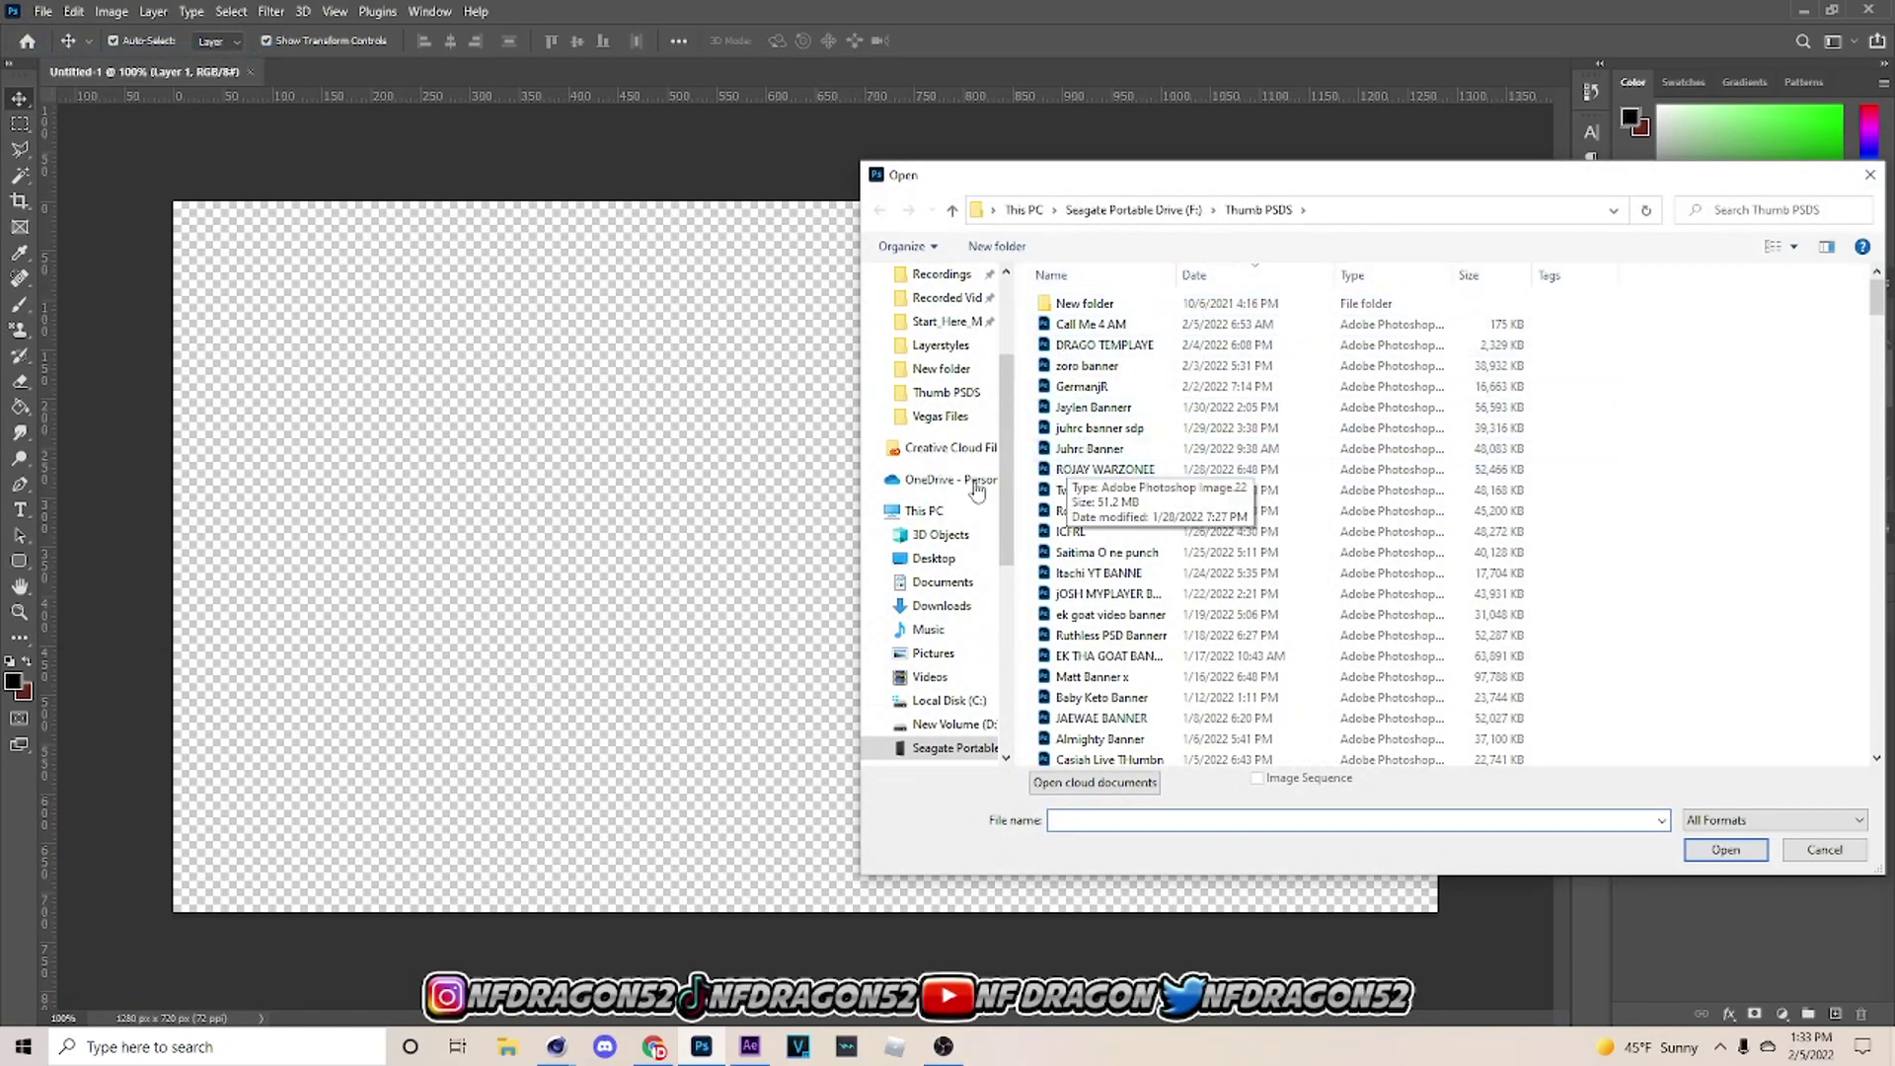
pyautogui.scroll(3, 938, 444)
pyautogui.click(977, 339)
pyautogui.click(1084, 356)
pyautogui.click(1746, 855)
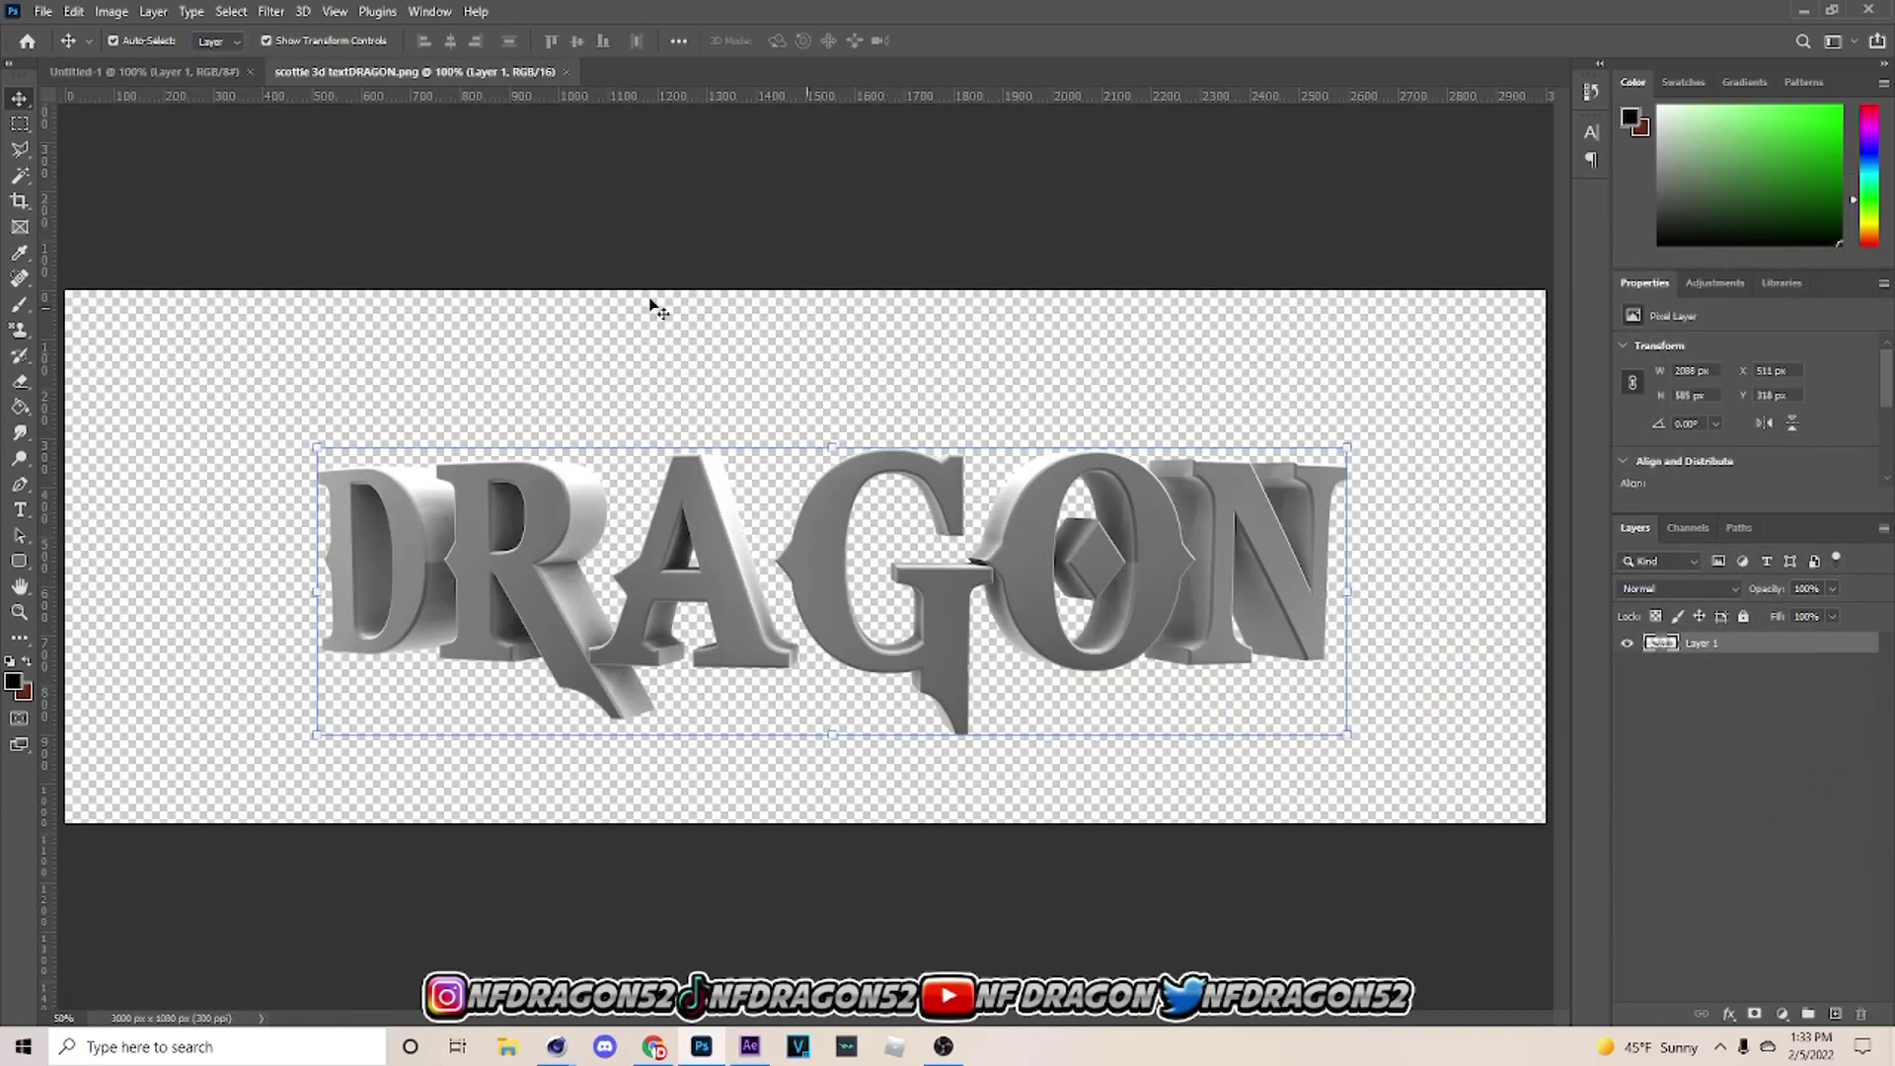
# Place the DRAGON lettering in the blank 1280 × 720 px document, scaled to about 42.86% and centred on the canvas.
pyautogui.moveTo(202, 90); pyautogui.dragTo(1456, 463)
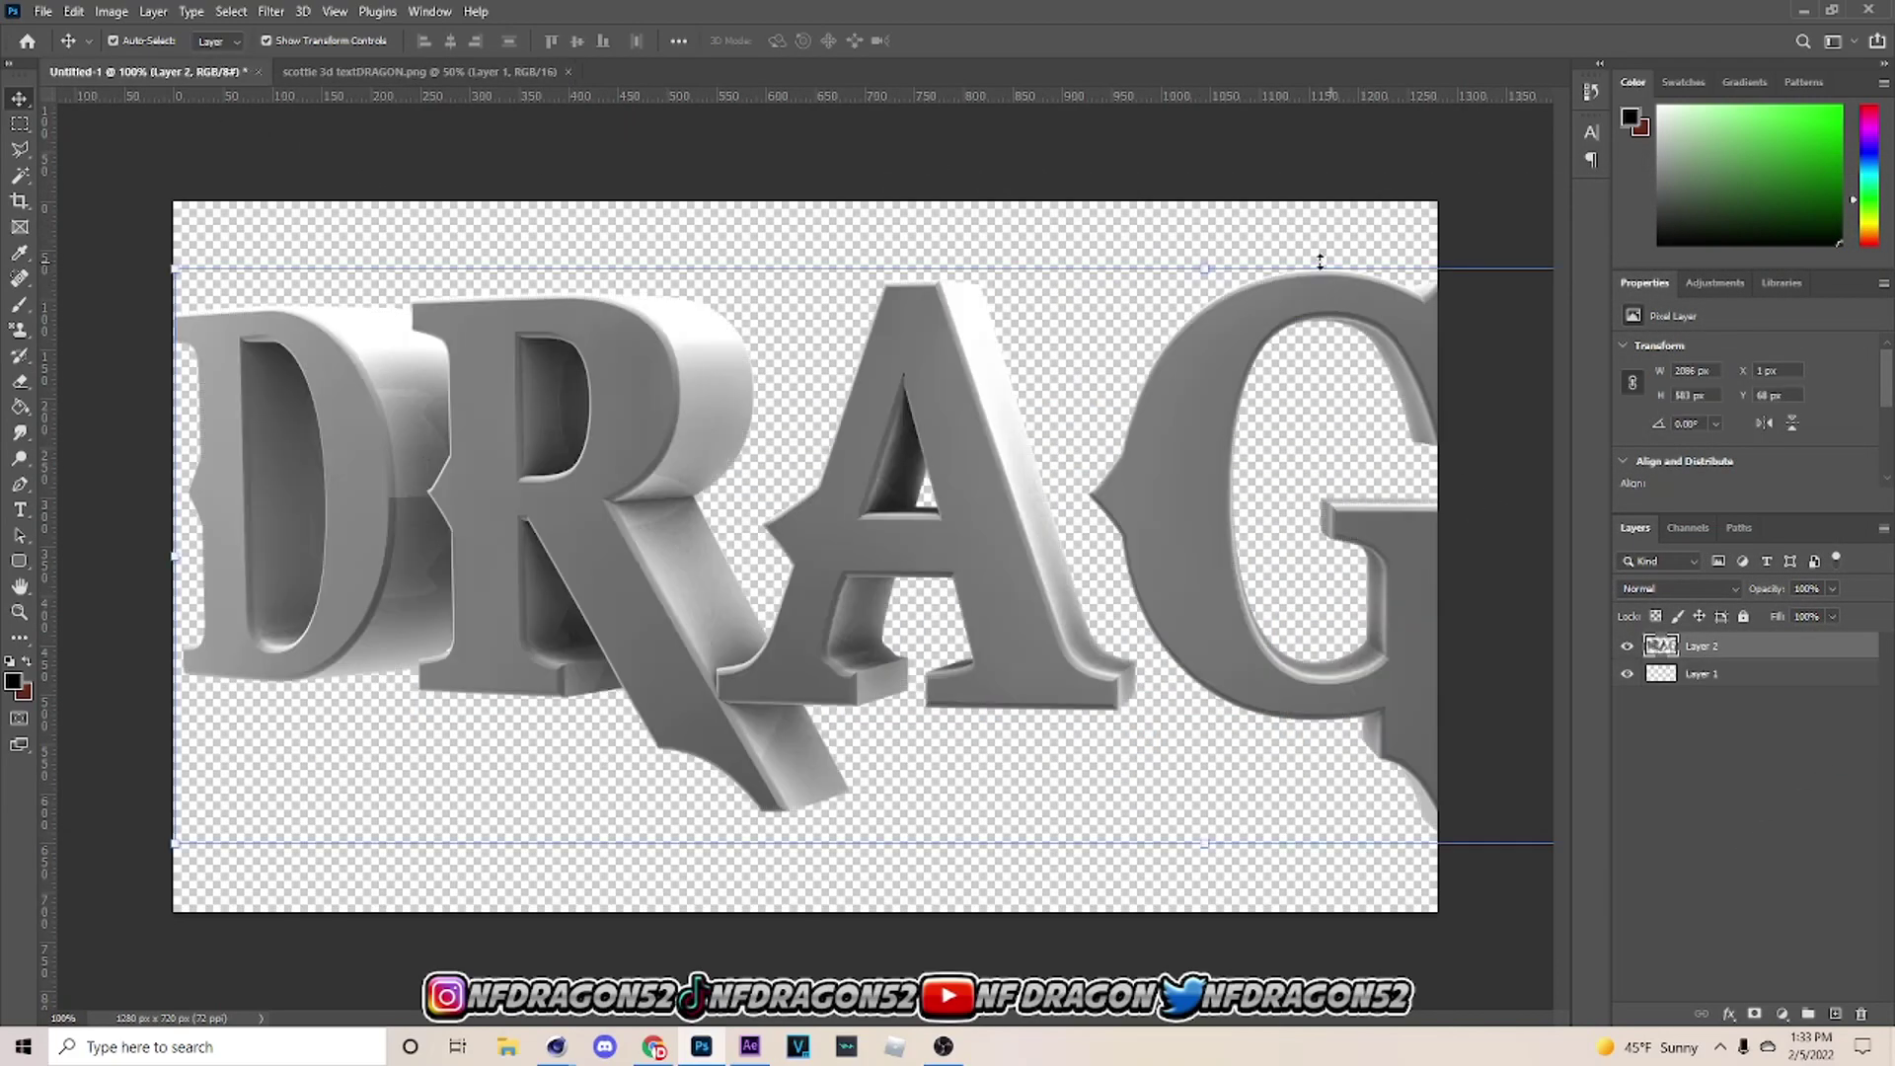
pyautogui.moveTo(1205, 259); pyautogui.dragTo(1283, 561)
pyautogui.click(945, 40)
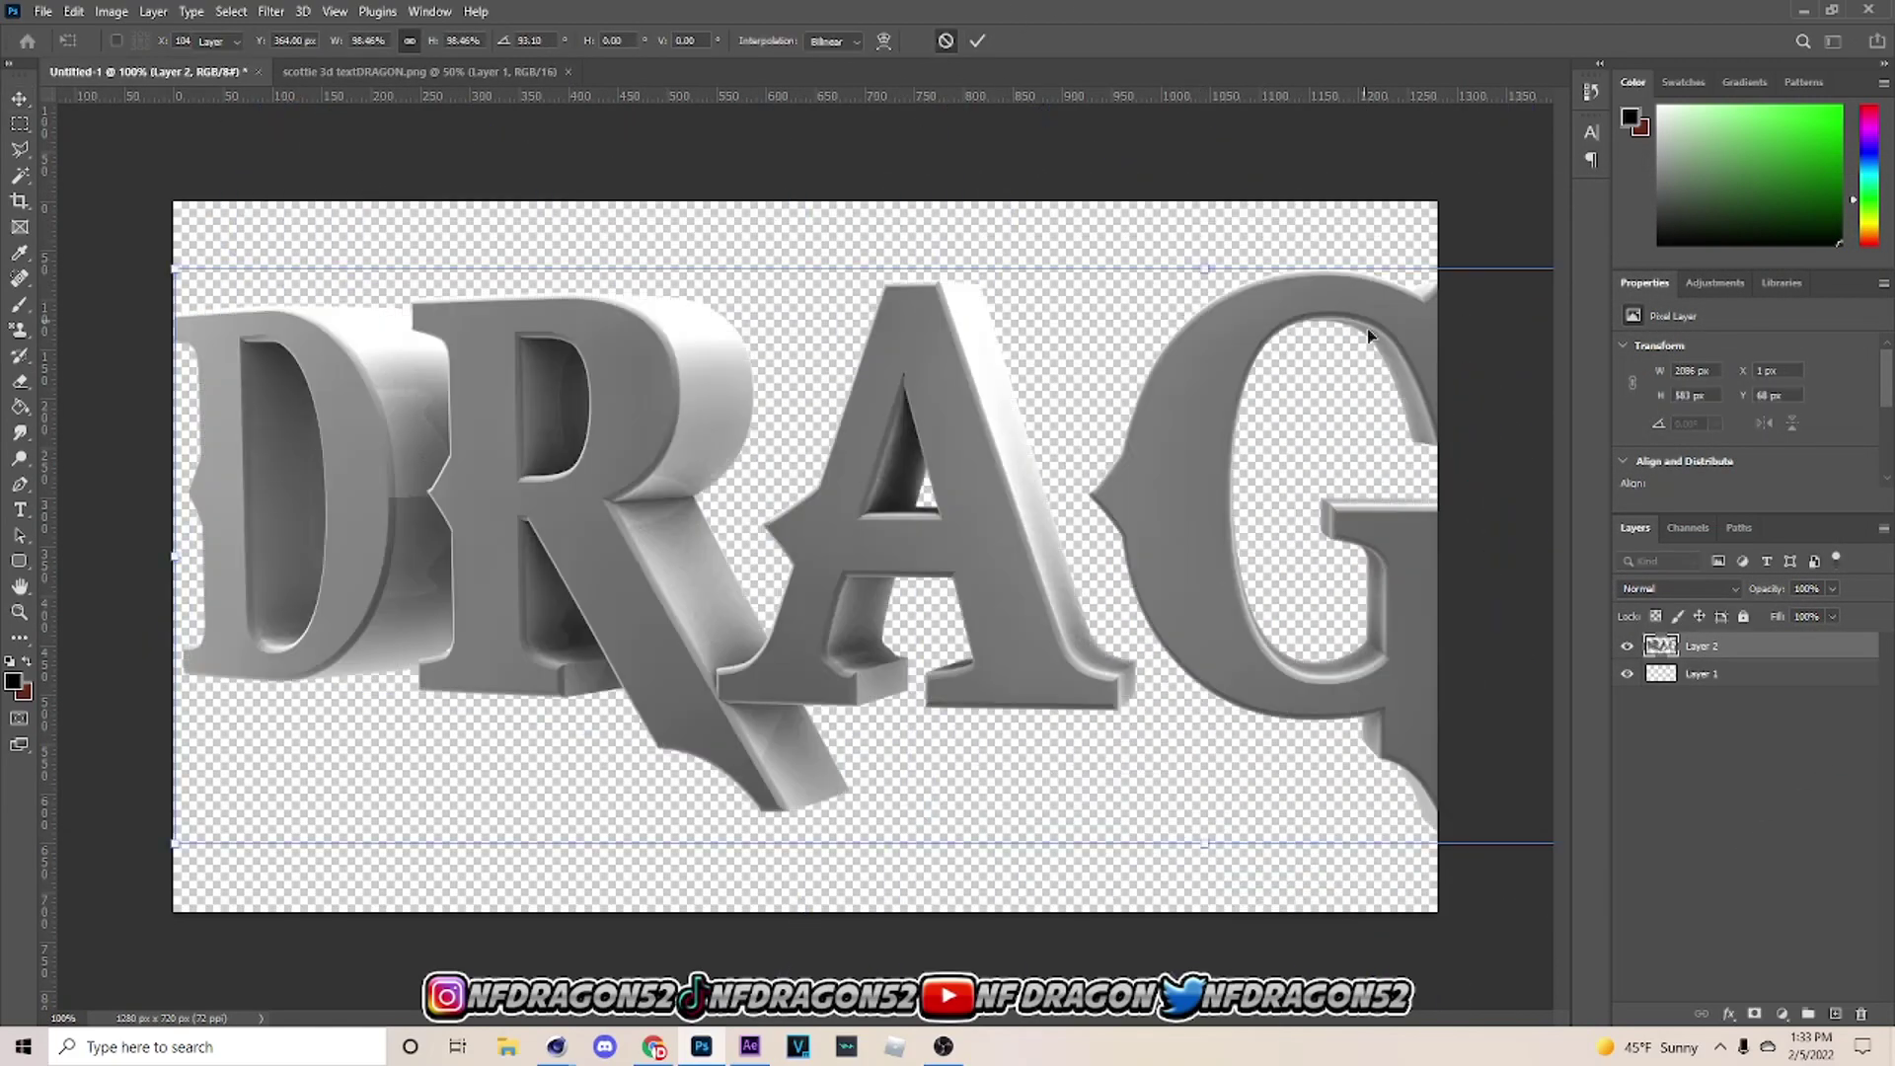
pyautogui.moveTo(1204, 269); pyautogui.dragTo(1292, 625)
pyautogui.moveTo(1362, 678); pyautogui.dragTo(975, 505)
pyautogui.moveTo(958, 505); pyautogui.dragTo(945, 506)
pyautogui.moveTo(1208, 562)
pyautogui.mouseDown()
pyautogui.moveTo(1289, 561)
pyautogui.moveTo(1197, 576)
pyautogui.mouseUp()
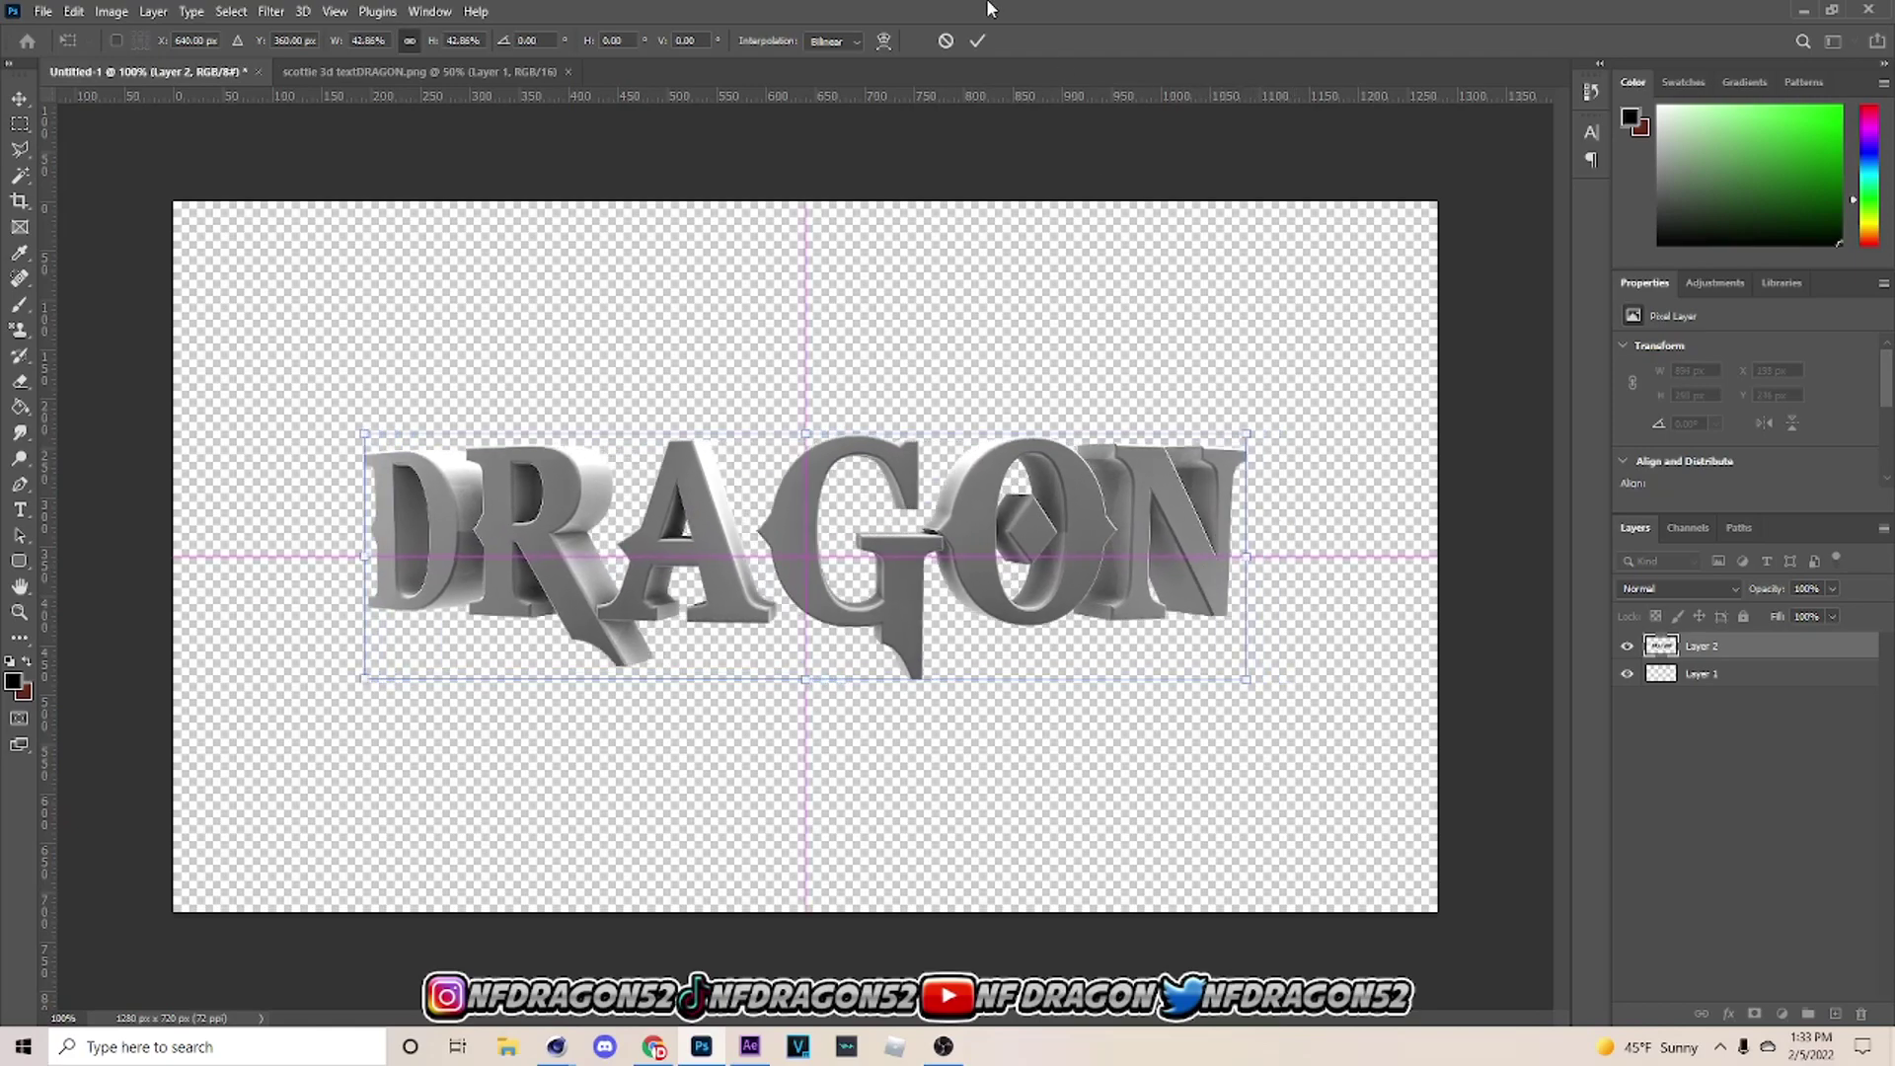
pyautogui.click(1206, 231)
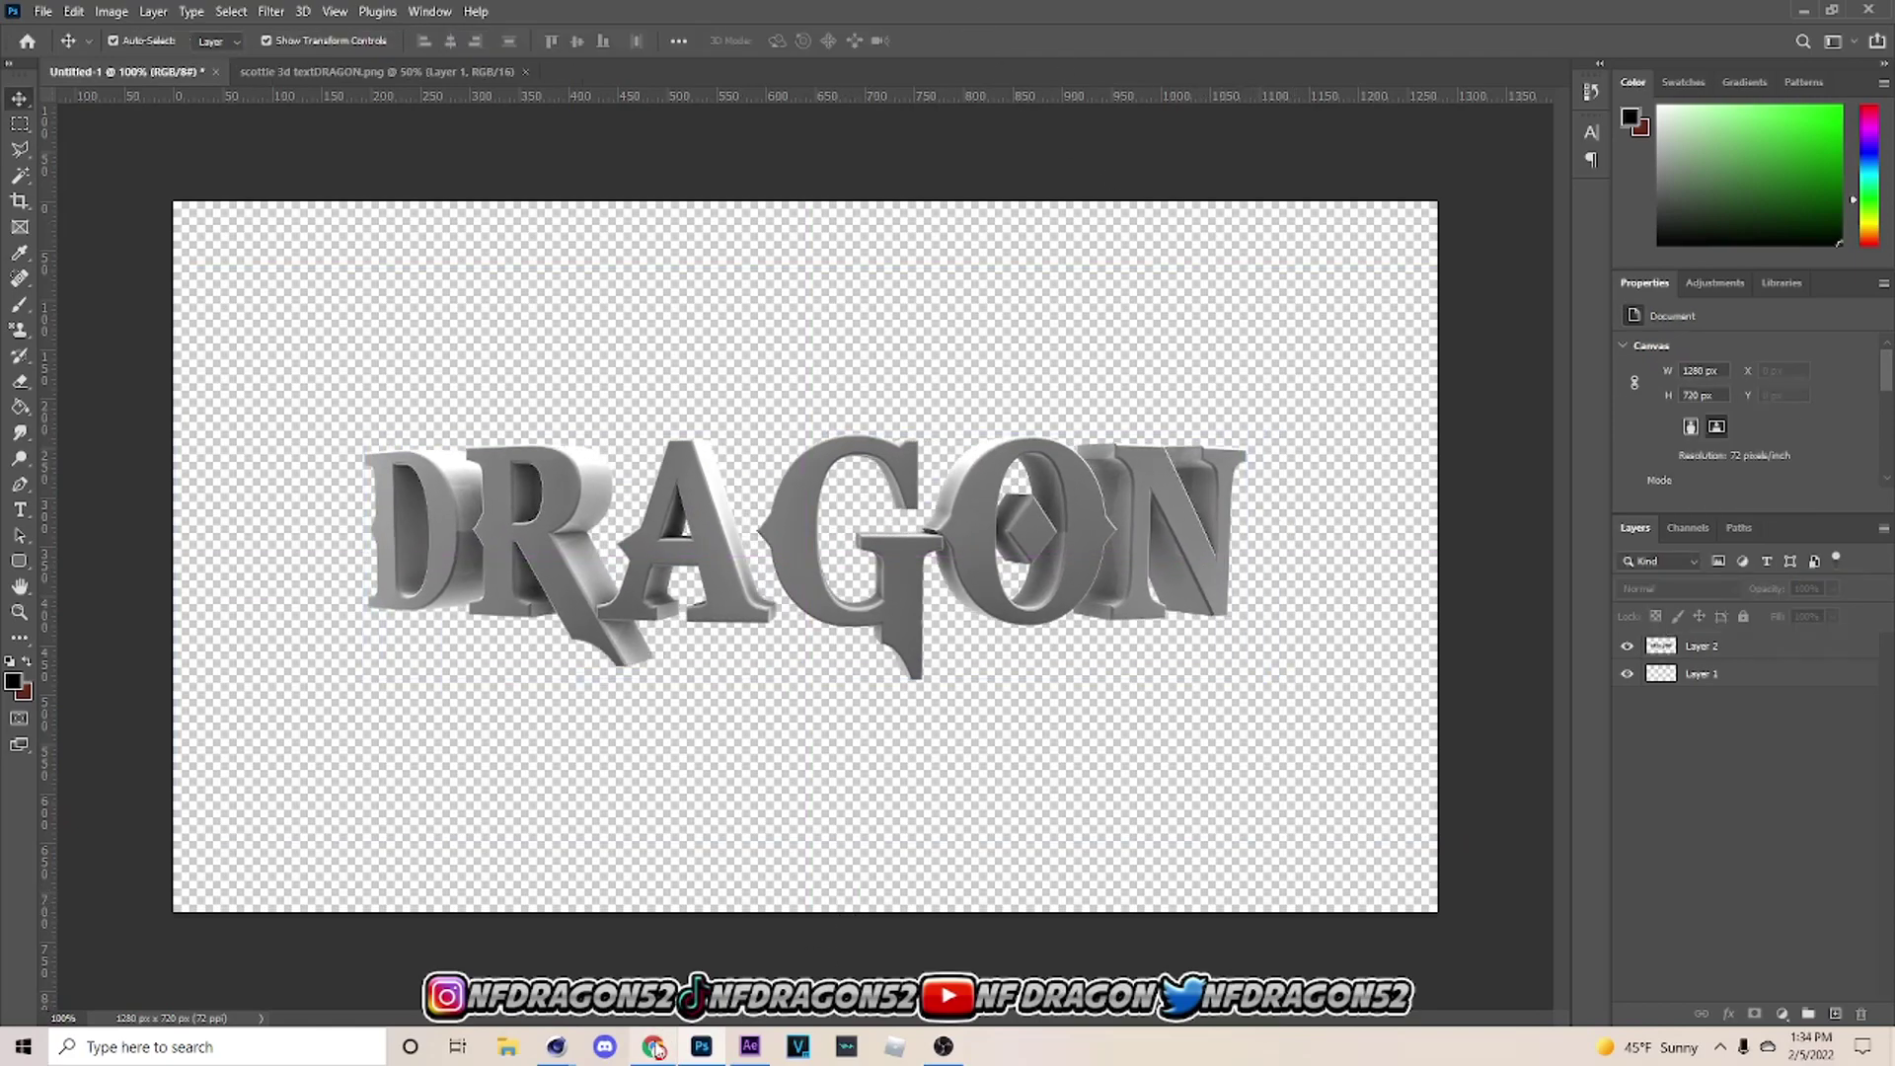
# Switch to Chrome, narrow the "sky images" image results to high resolution and copy the first blue sky picture.
pyautogui.moveTo(659, 1052)
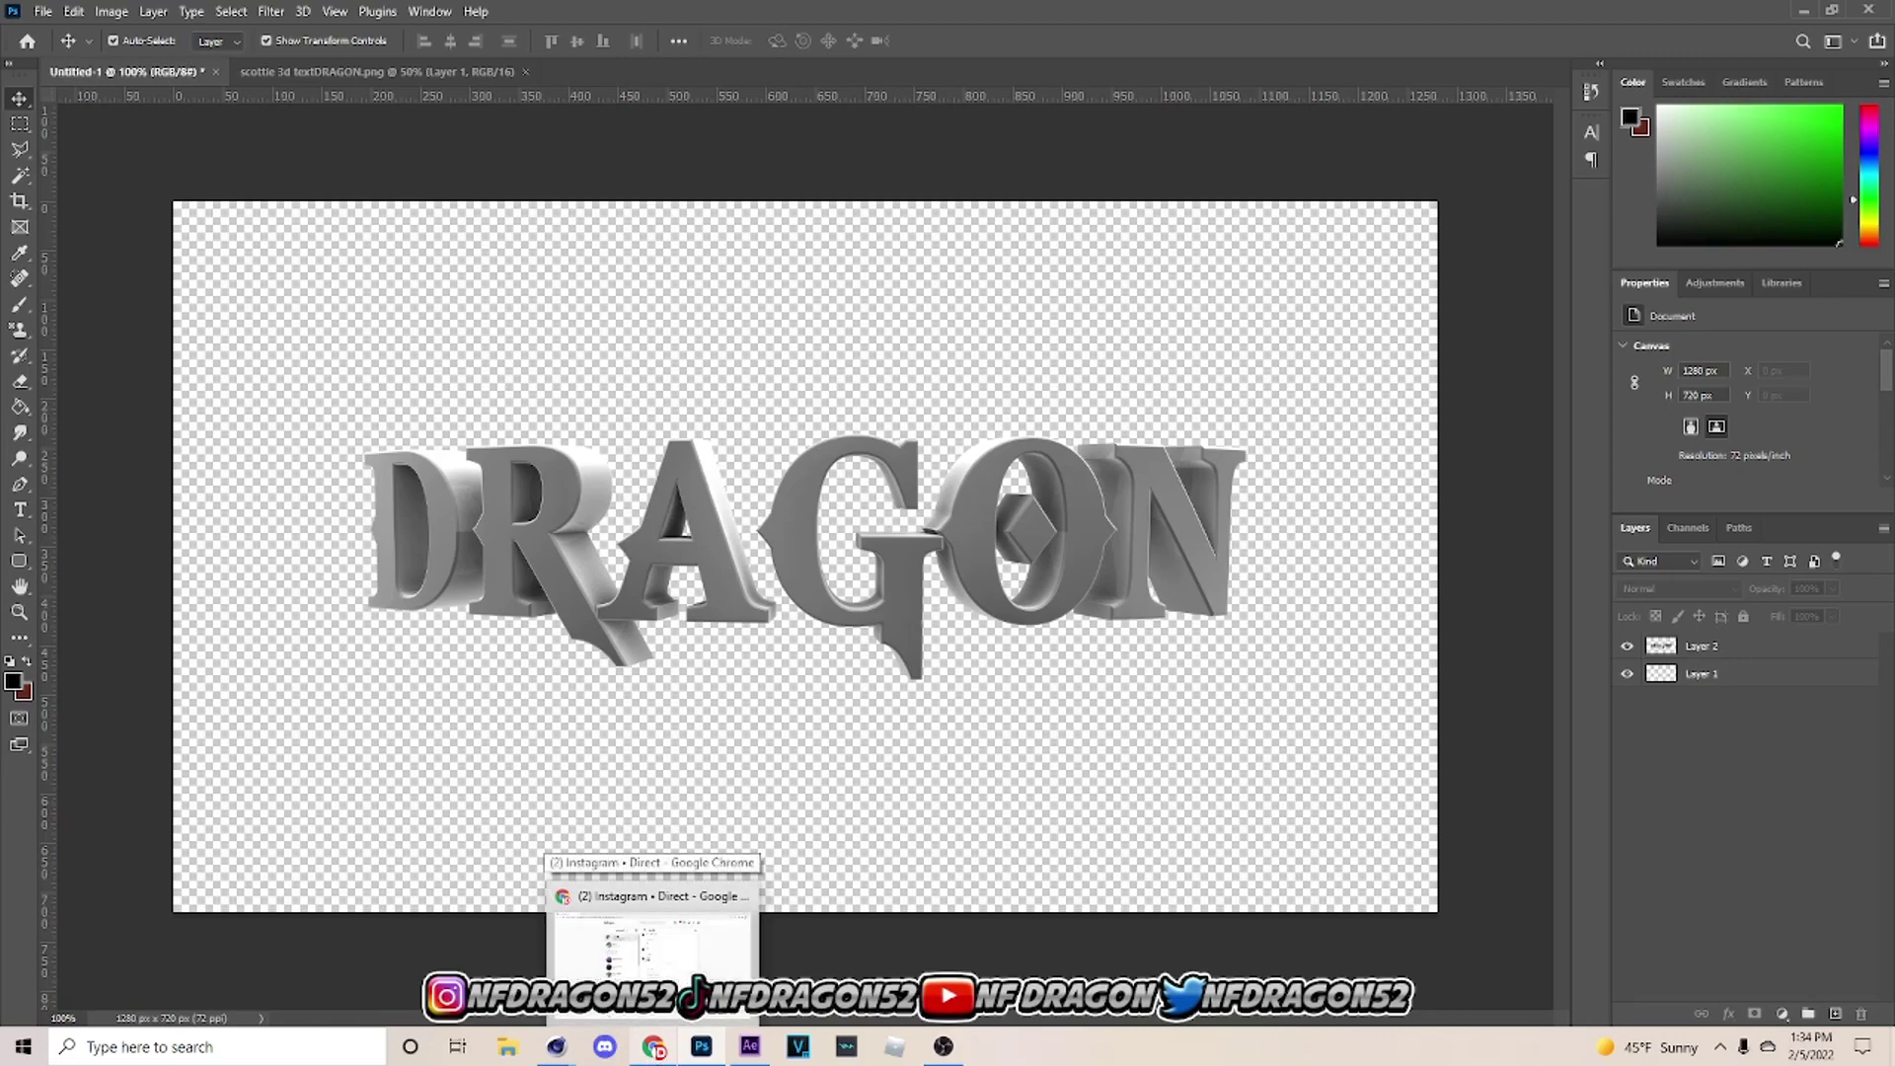
pyautogui.click(659, 1052)
pyautogui.click(296, 178)
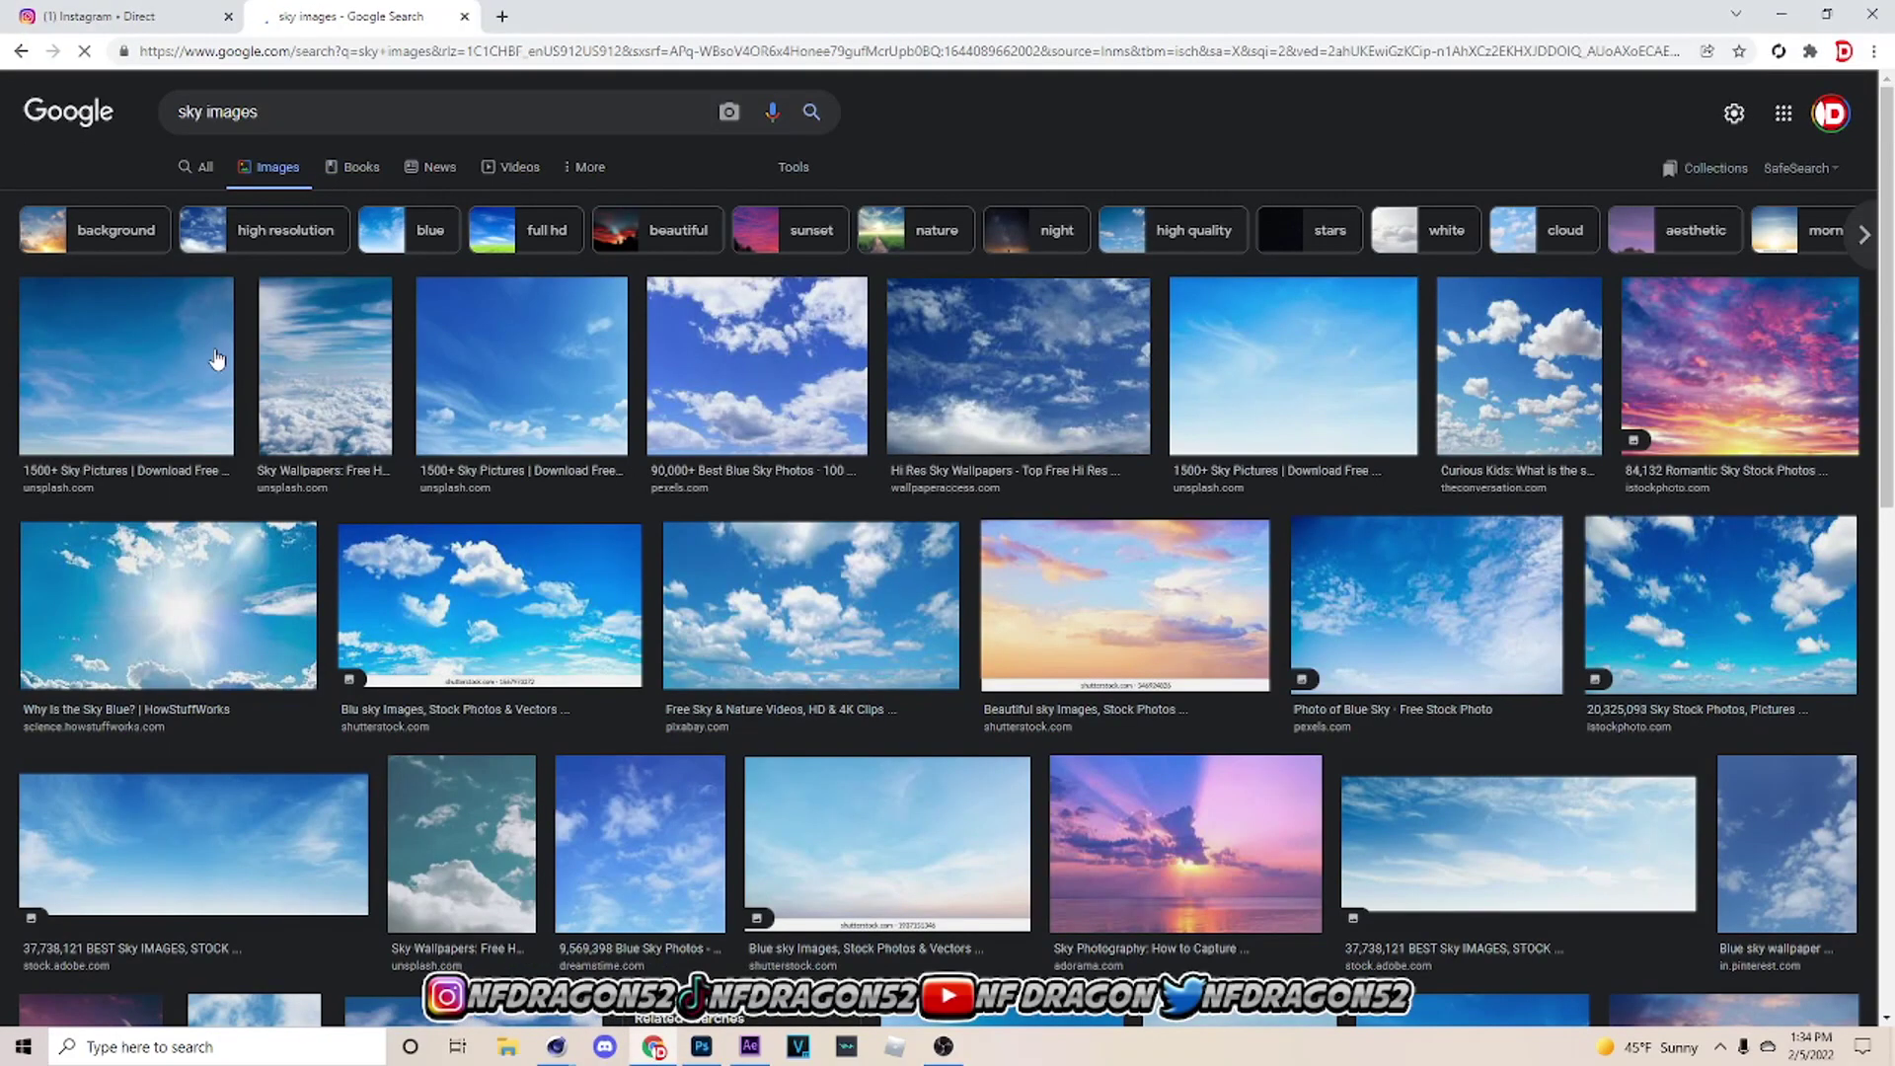
pyautogui.click(245, 237)
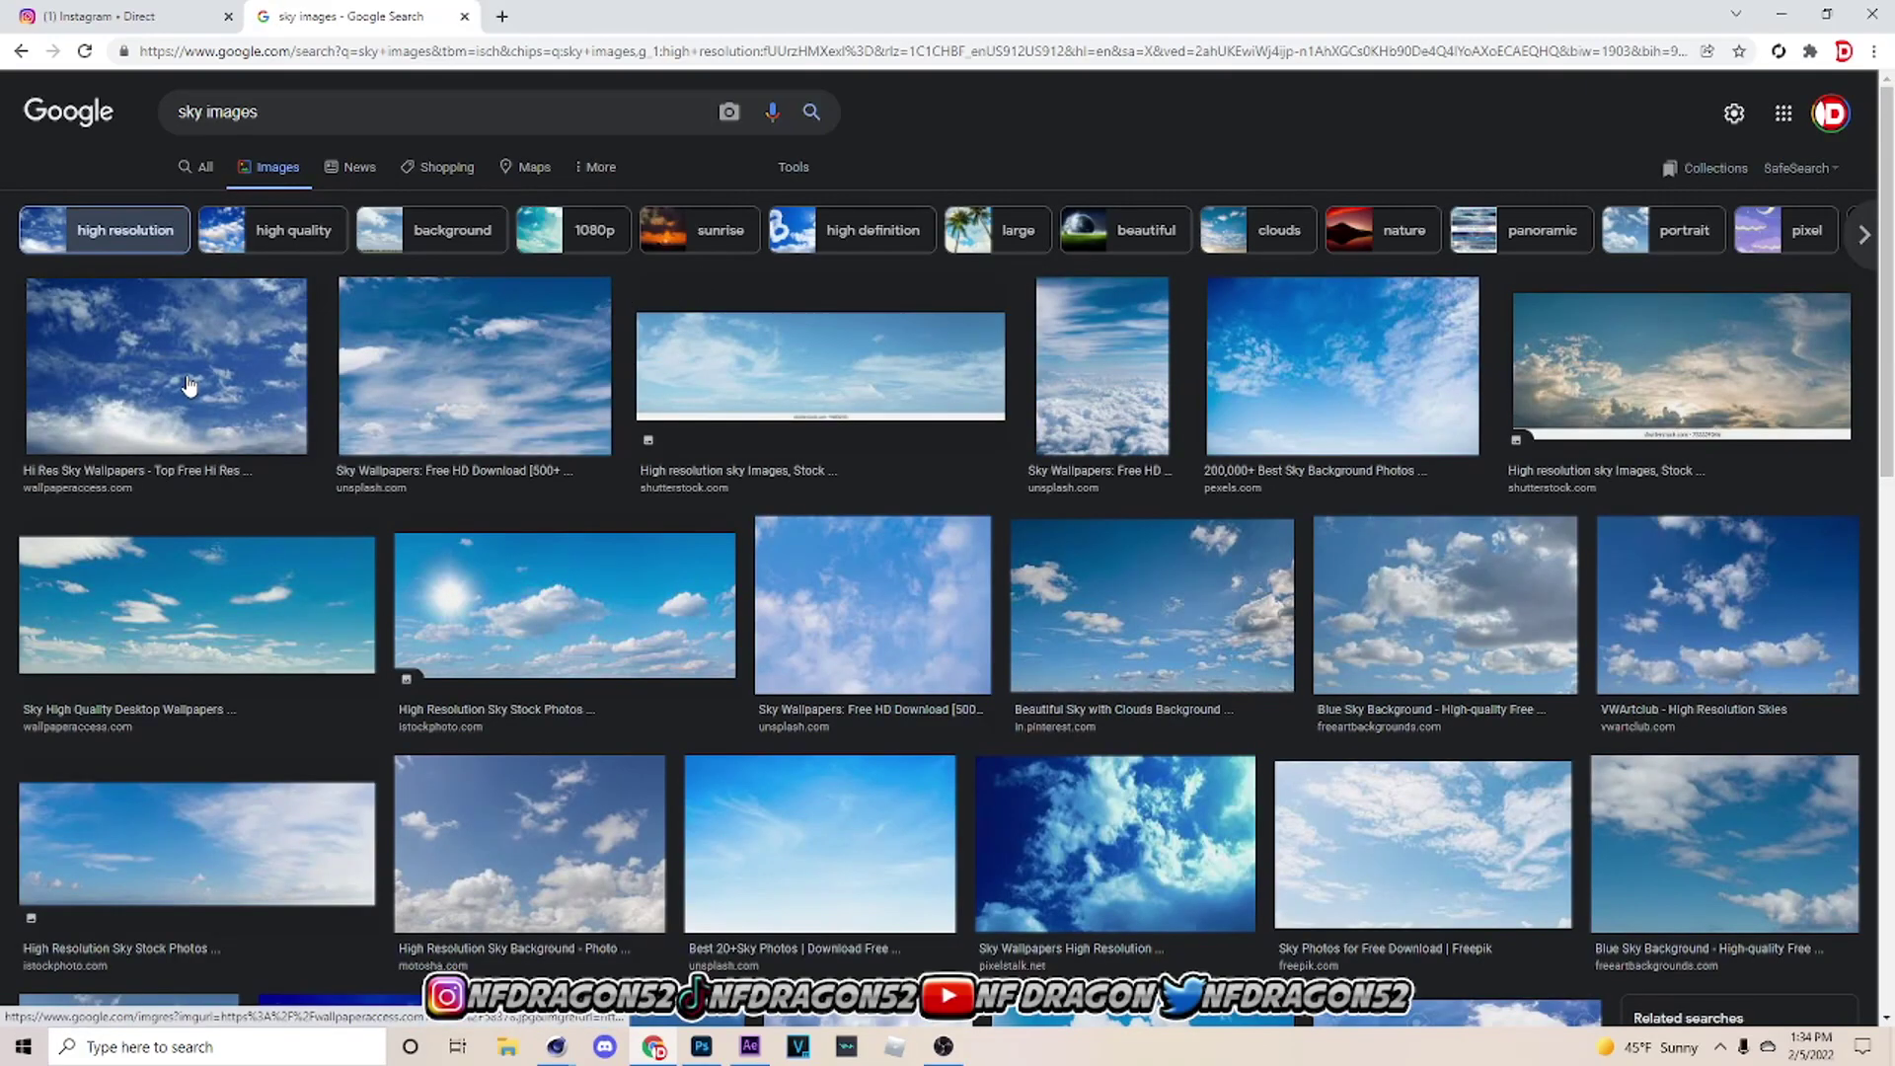
pyautogui.click(168, 365)
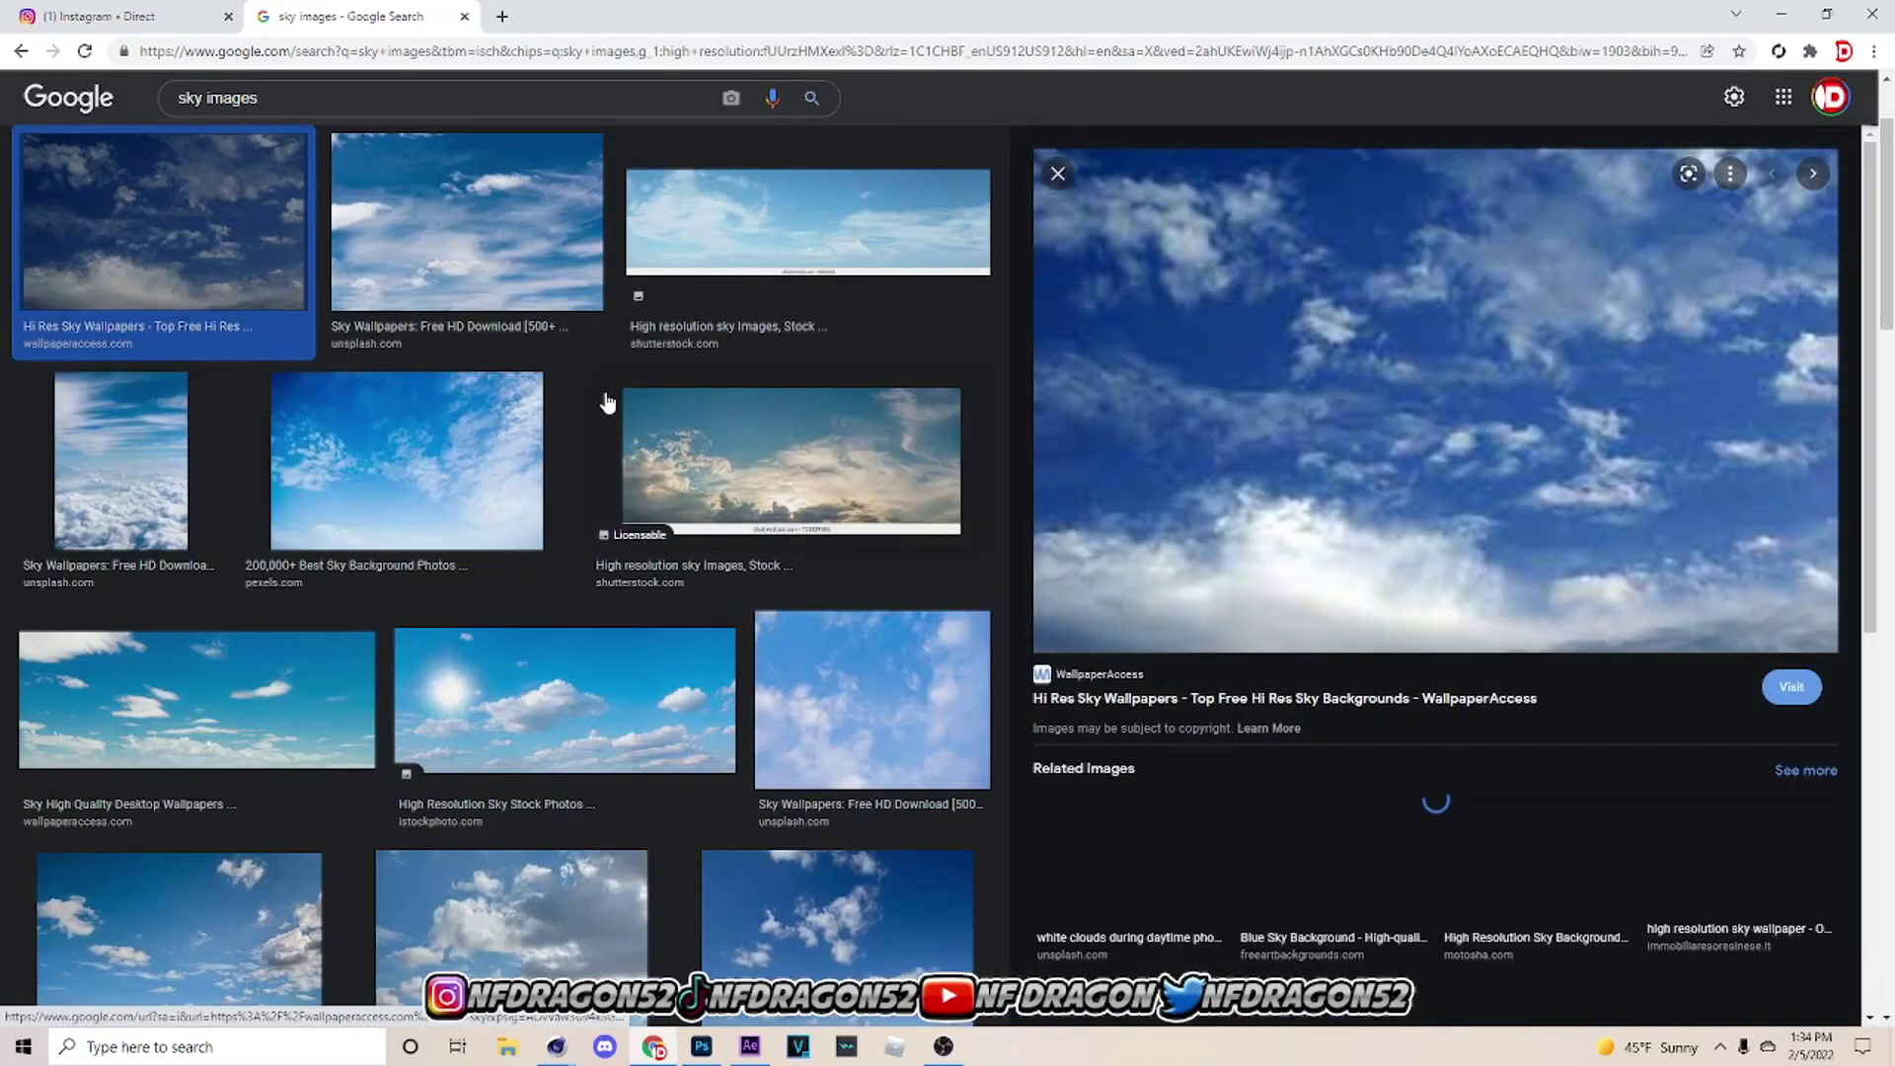
pyautogui.rightClick(1392, 428)
pyautogui.rightClick(1277, 496)
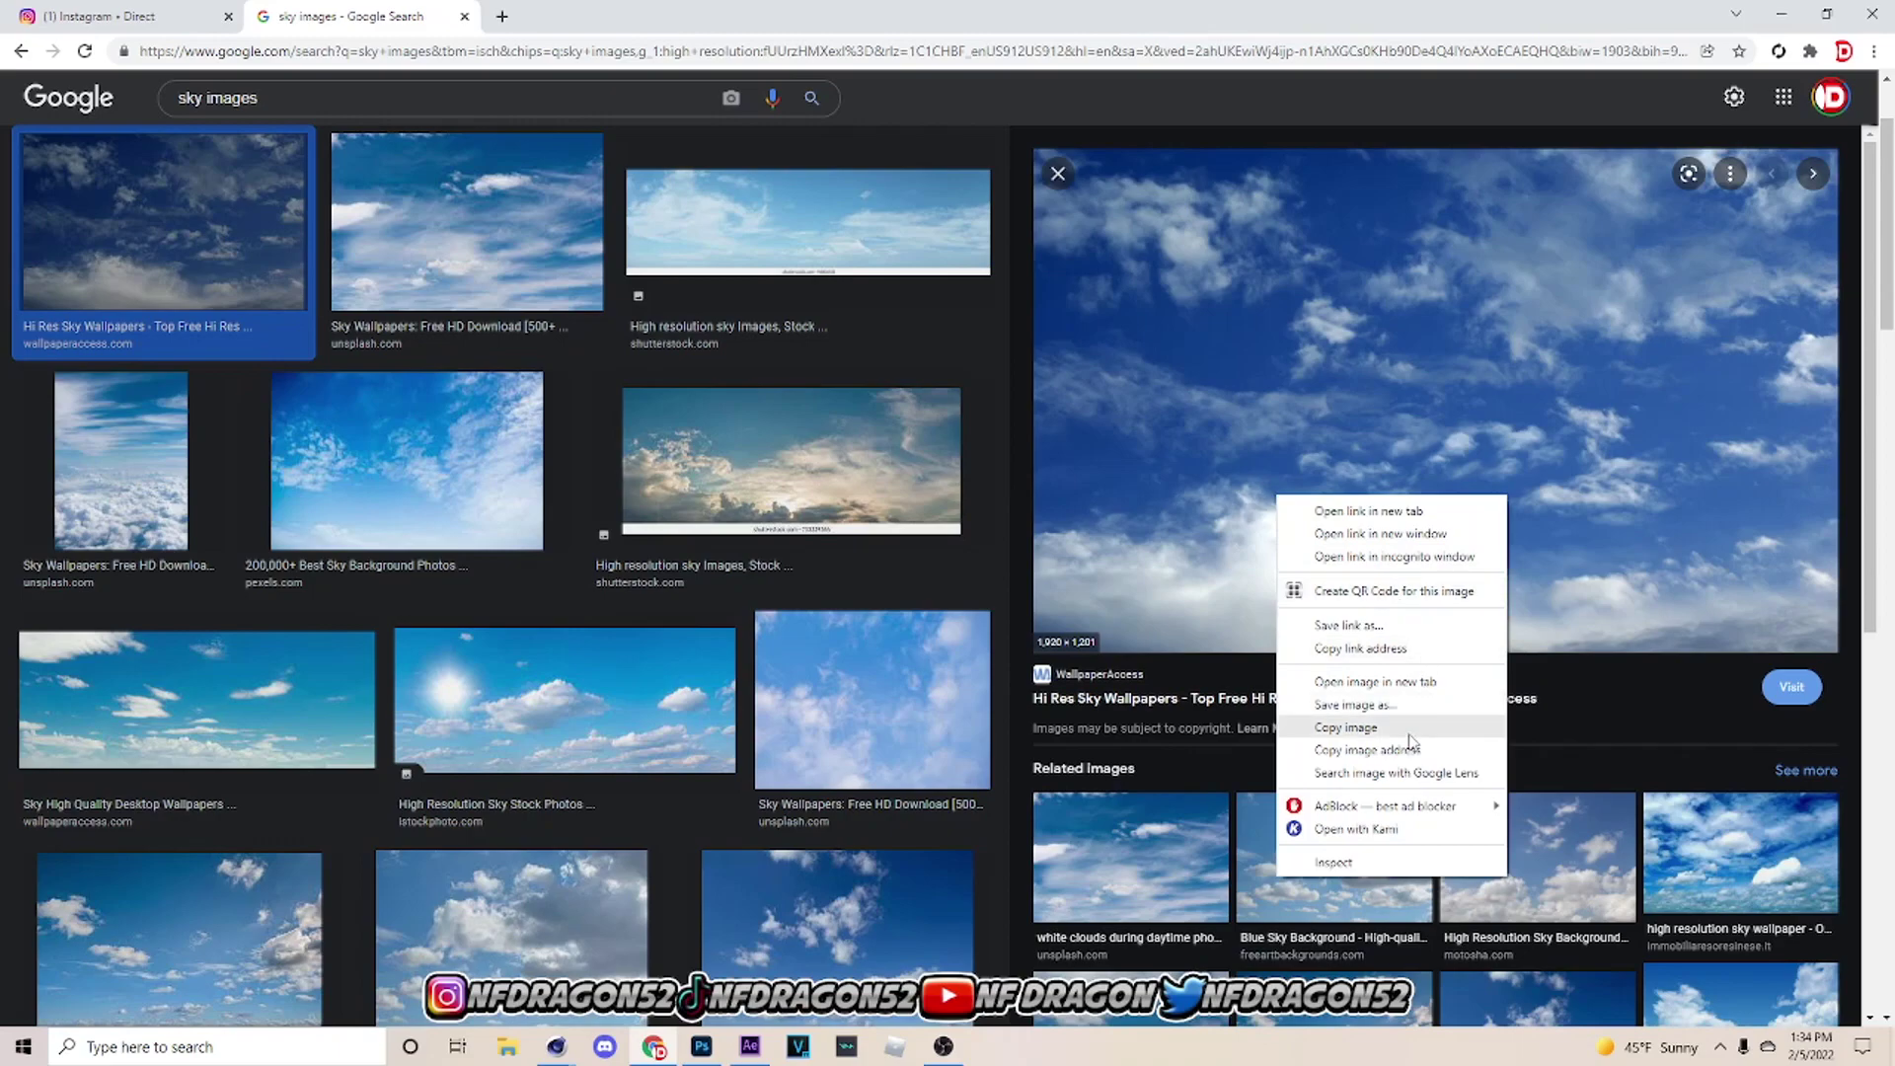
pyautogui.click(1413, 728)
# Back in Photoshop, paste the sky picture above the lettering as a clipping mask and set its blend mode to Overlay.
pyautogui.click(701, 1046)
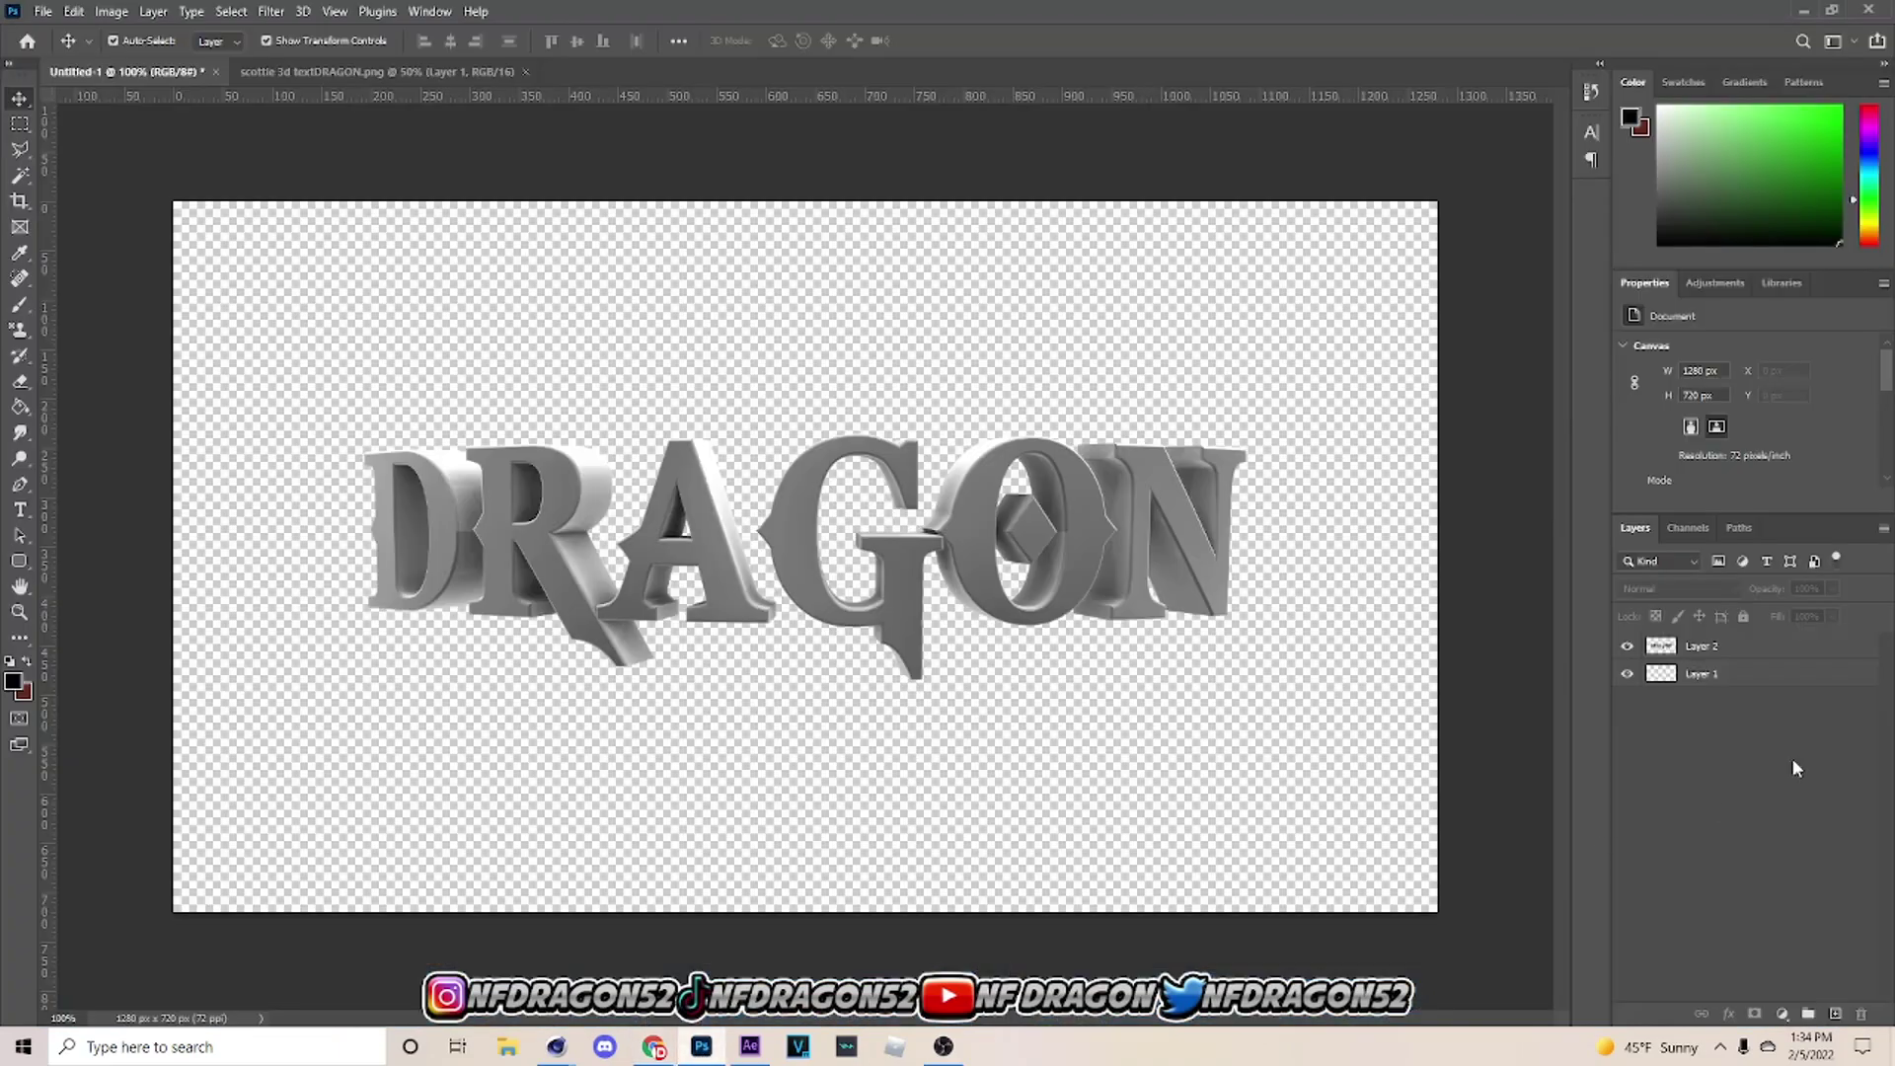
pyautogui.click(1766, 652)
pyautogui.hotkey('ctrl', 'v')
pyautogui.rightClick(1745, 646)
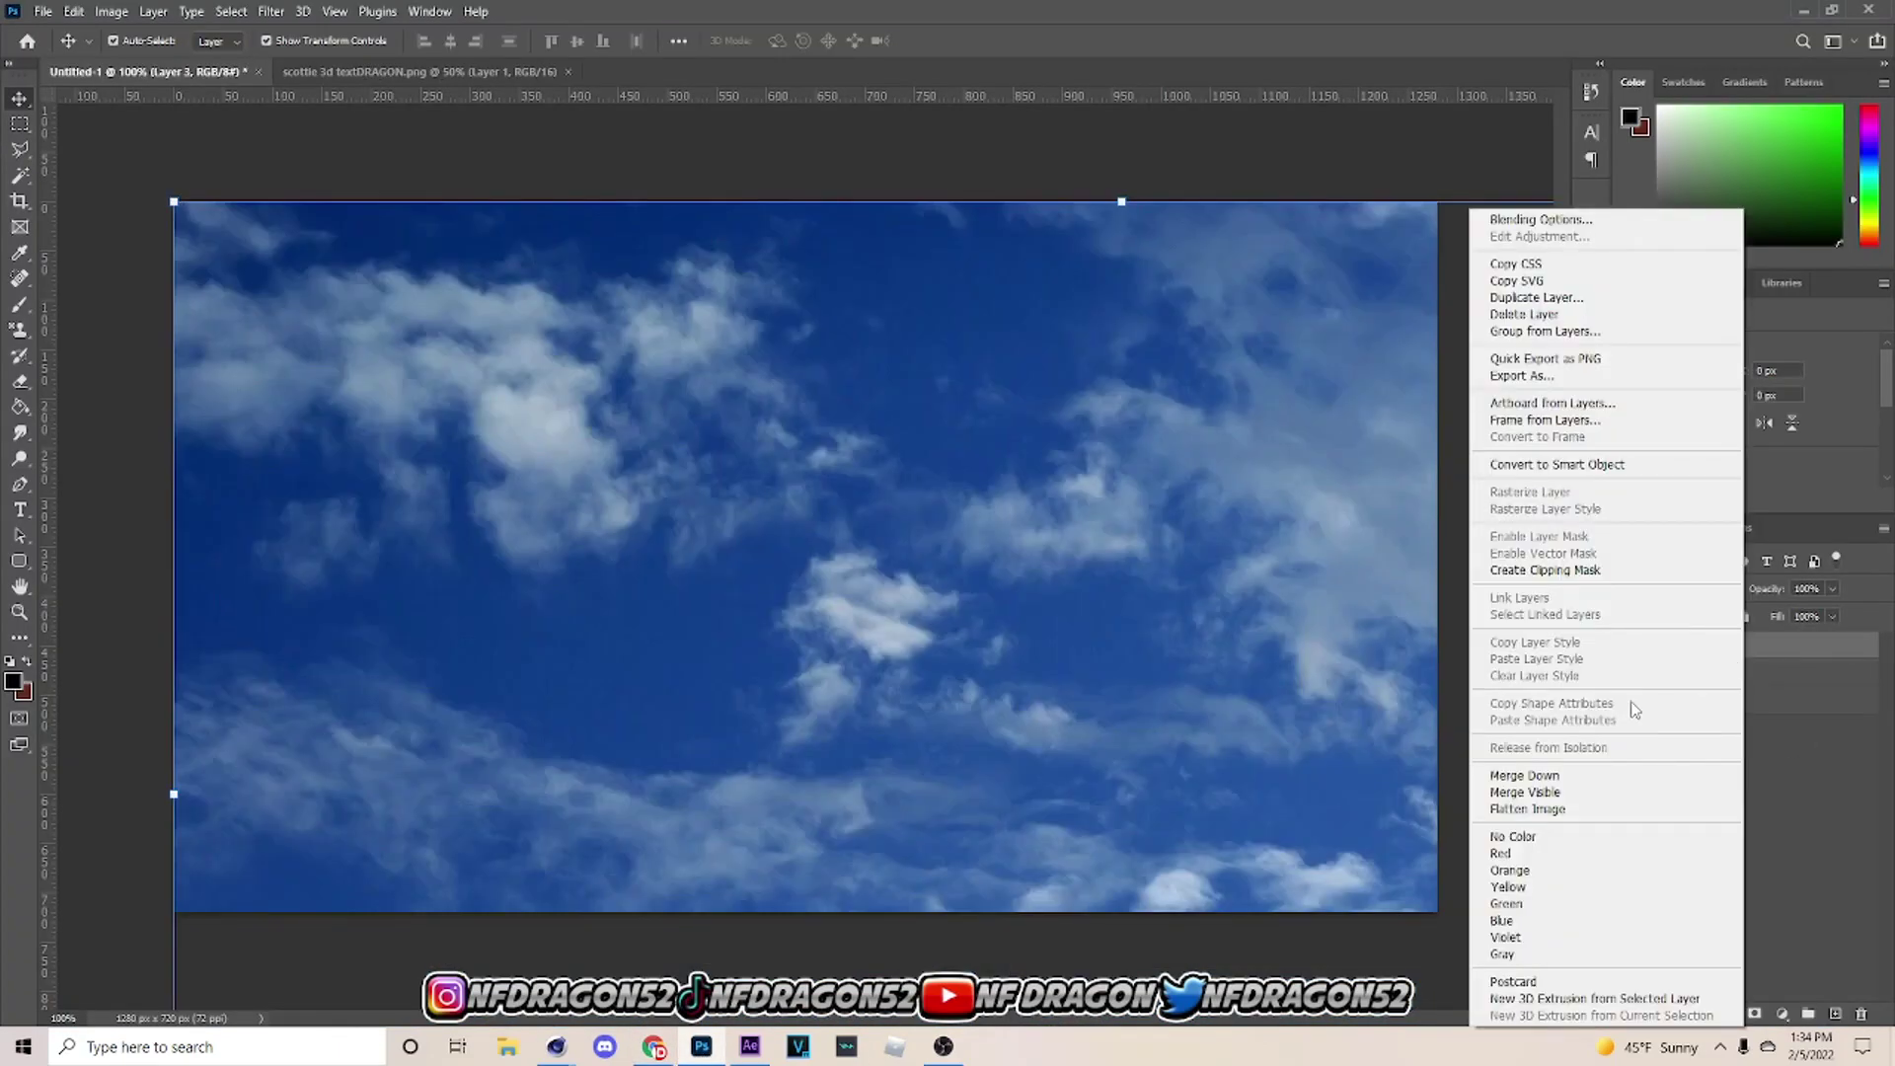
pyautogui.click(1545, 570)
pyautogui.click(1713, 590)
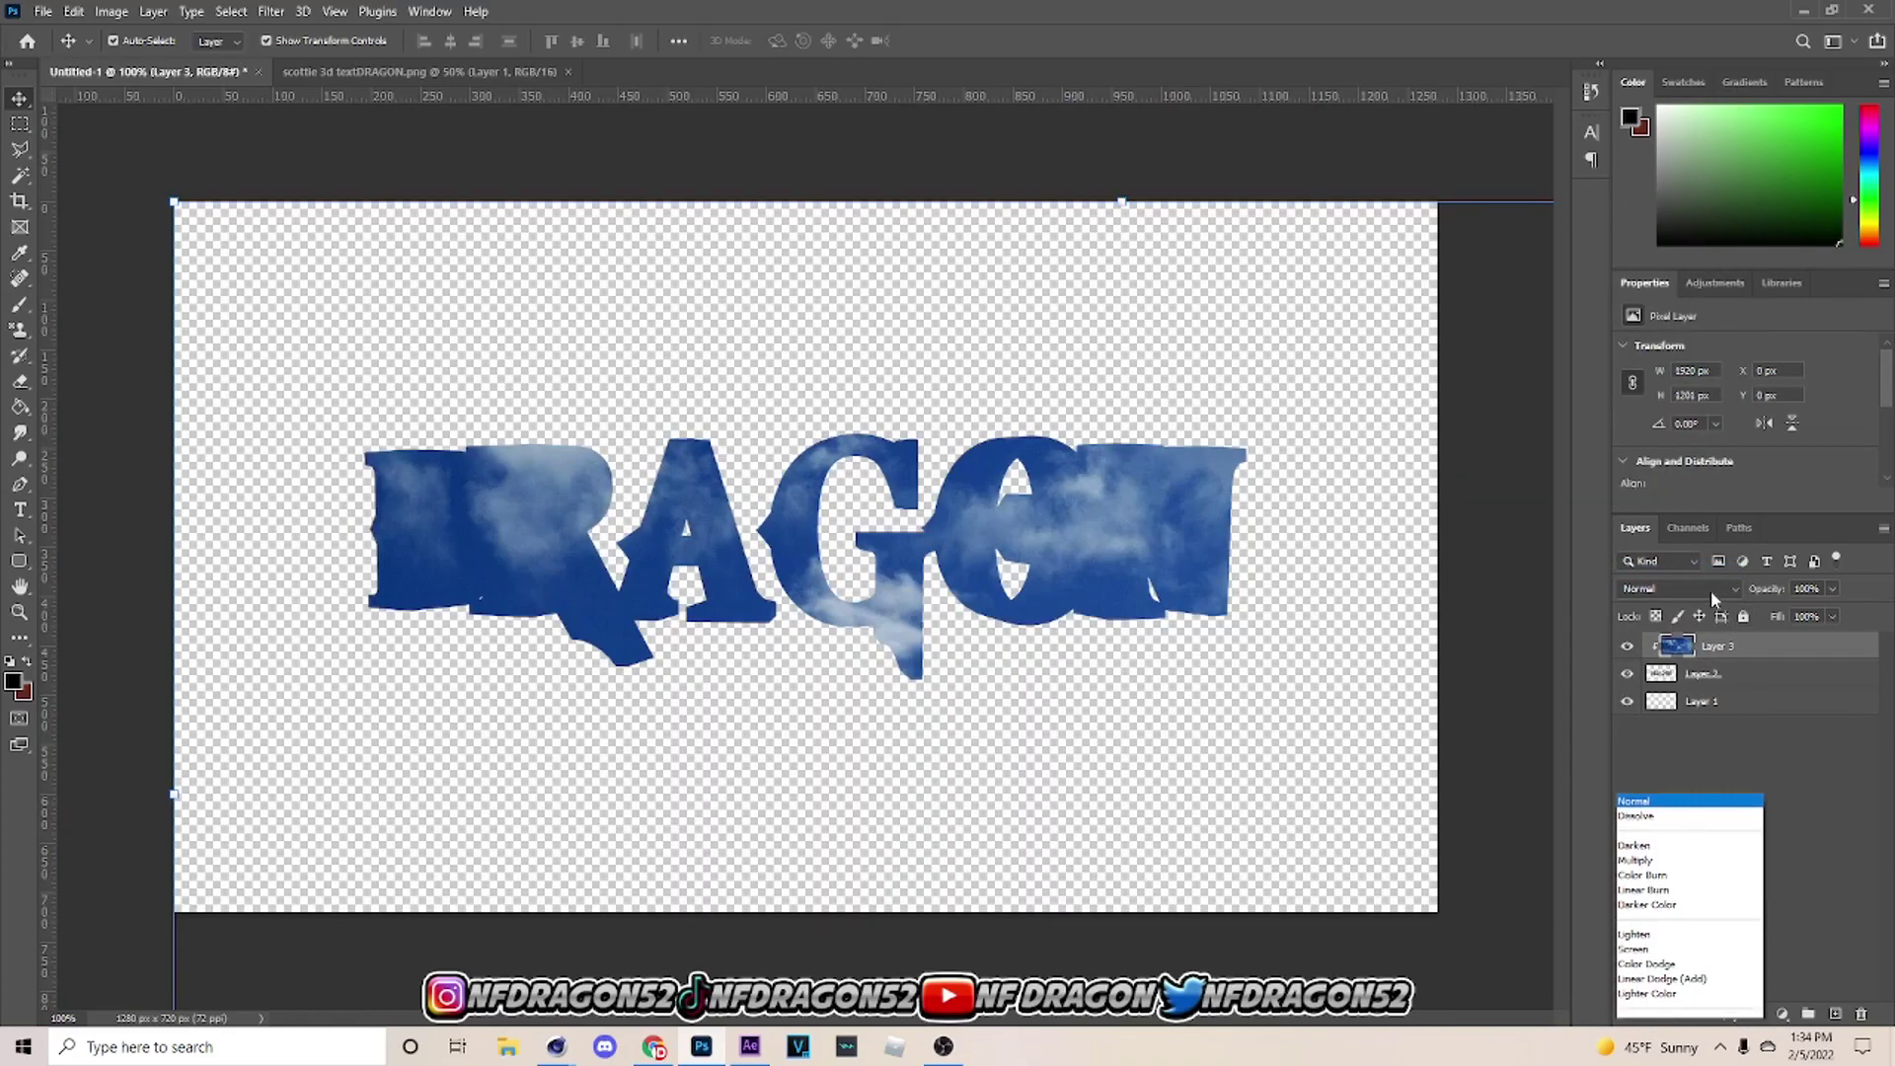
pyautogui.click(1676, 773)
# Scale the sky layer down to about 1023 × 640 px and position it over the whole DRAGON lettering.
pyautogui.moveTo(1133, 196); pyautogui.dragTo(909, 377)
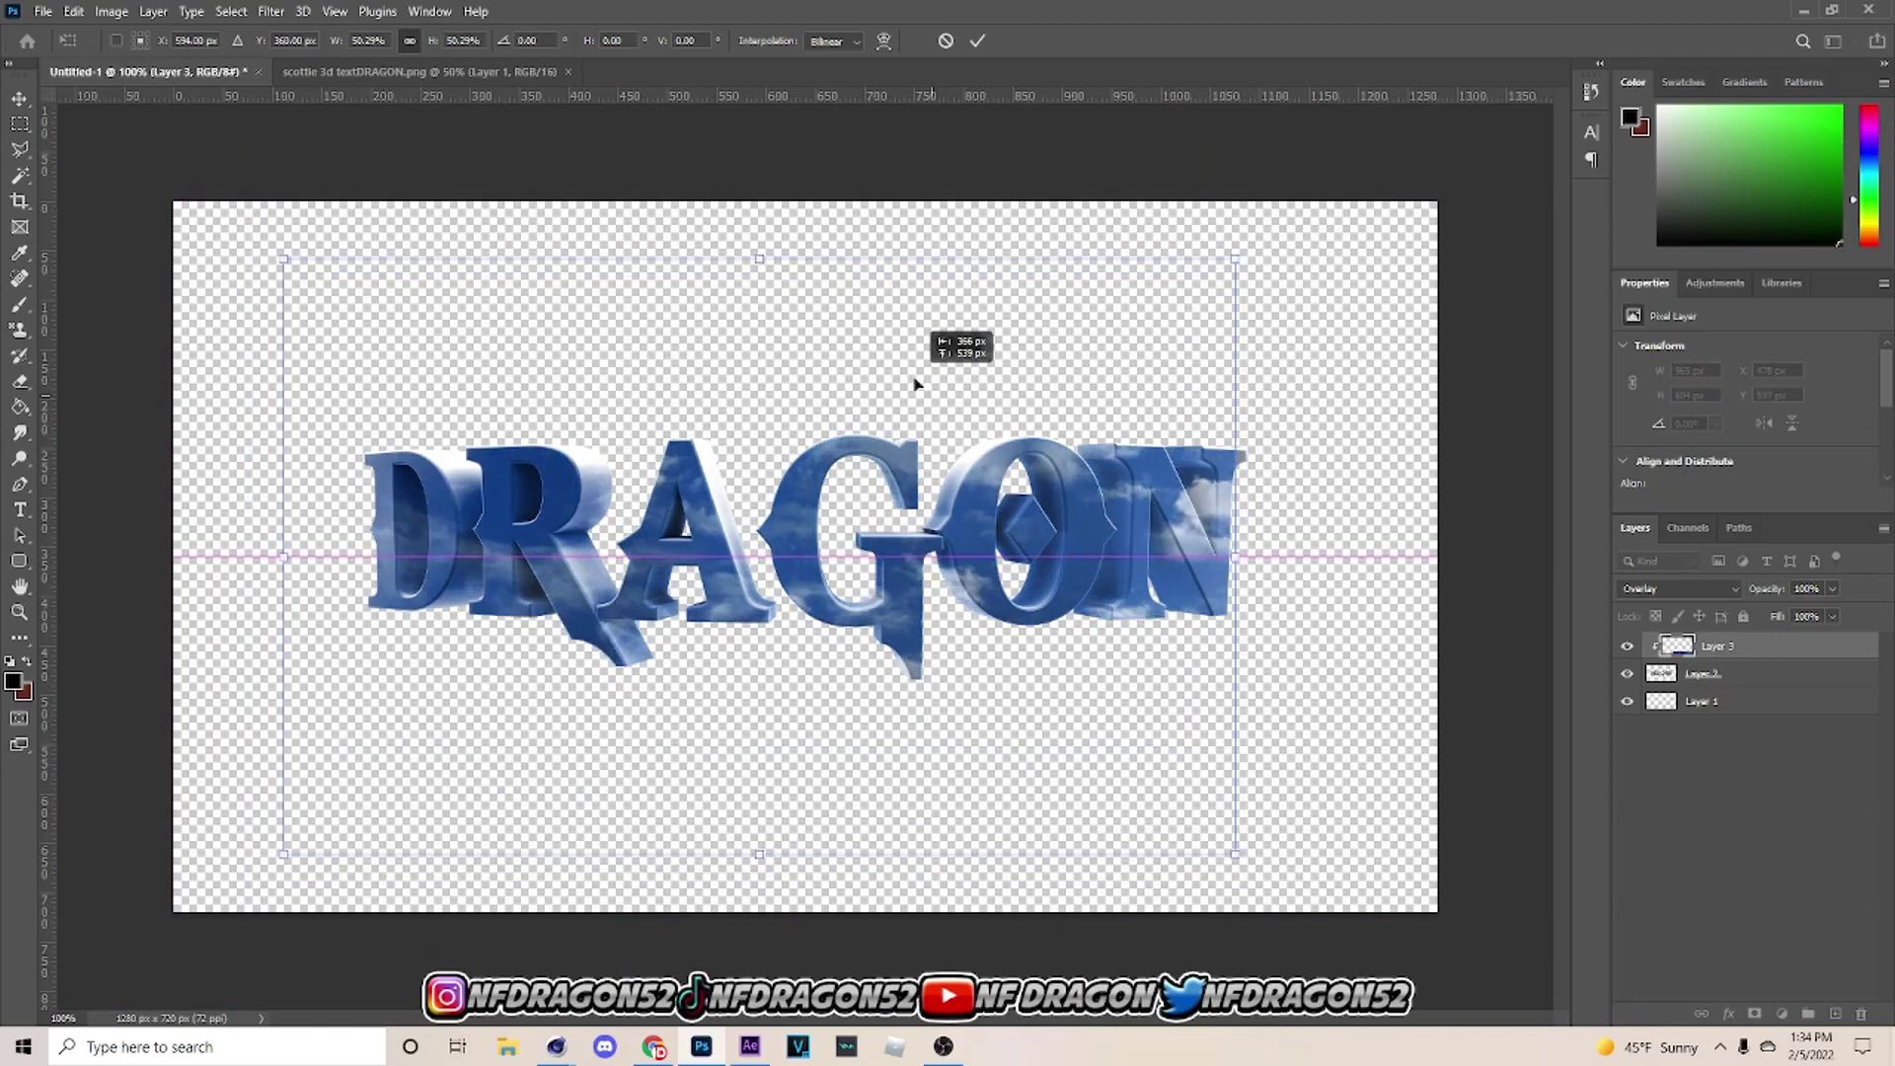
pyautogui.moveTo(1235, 556); pyautogui.dragTo(1202, 583)
pyautogui.click(980, 42)
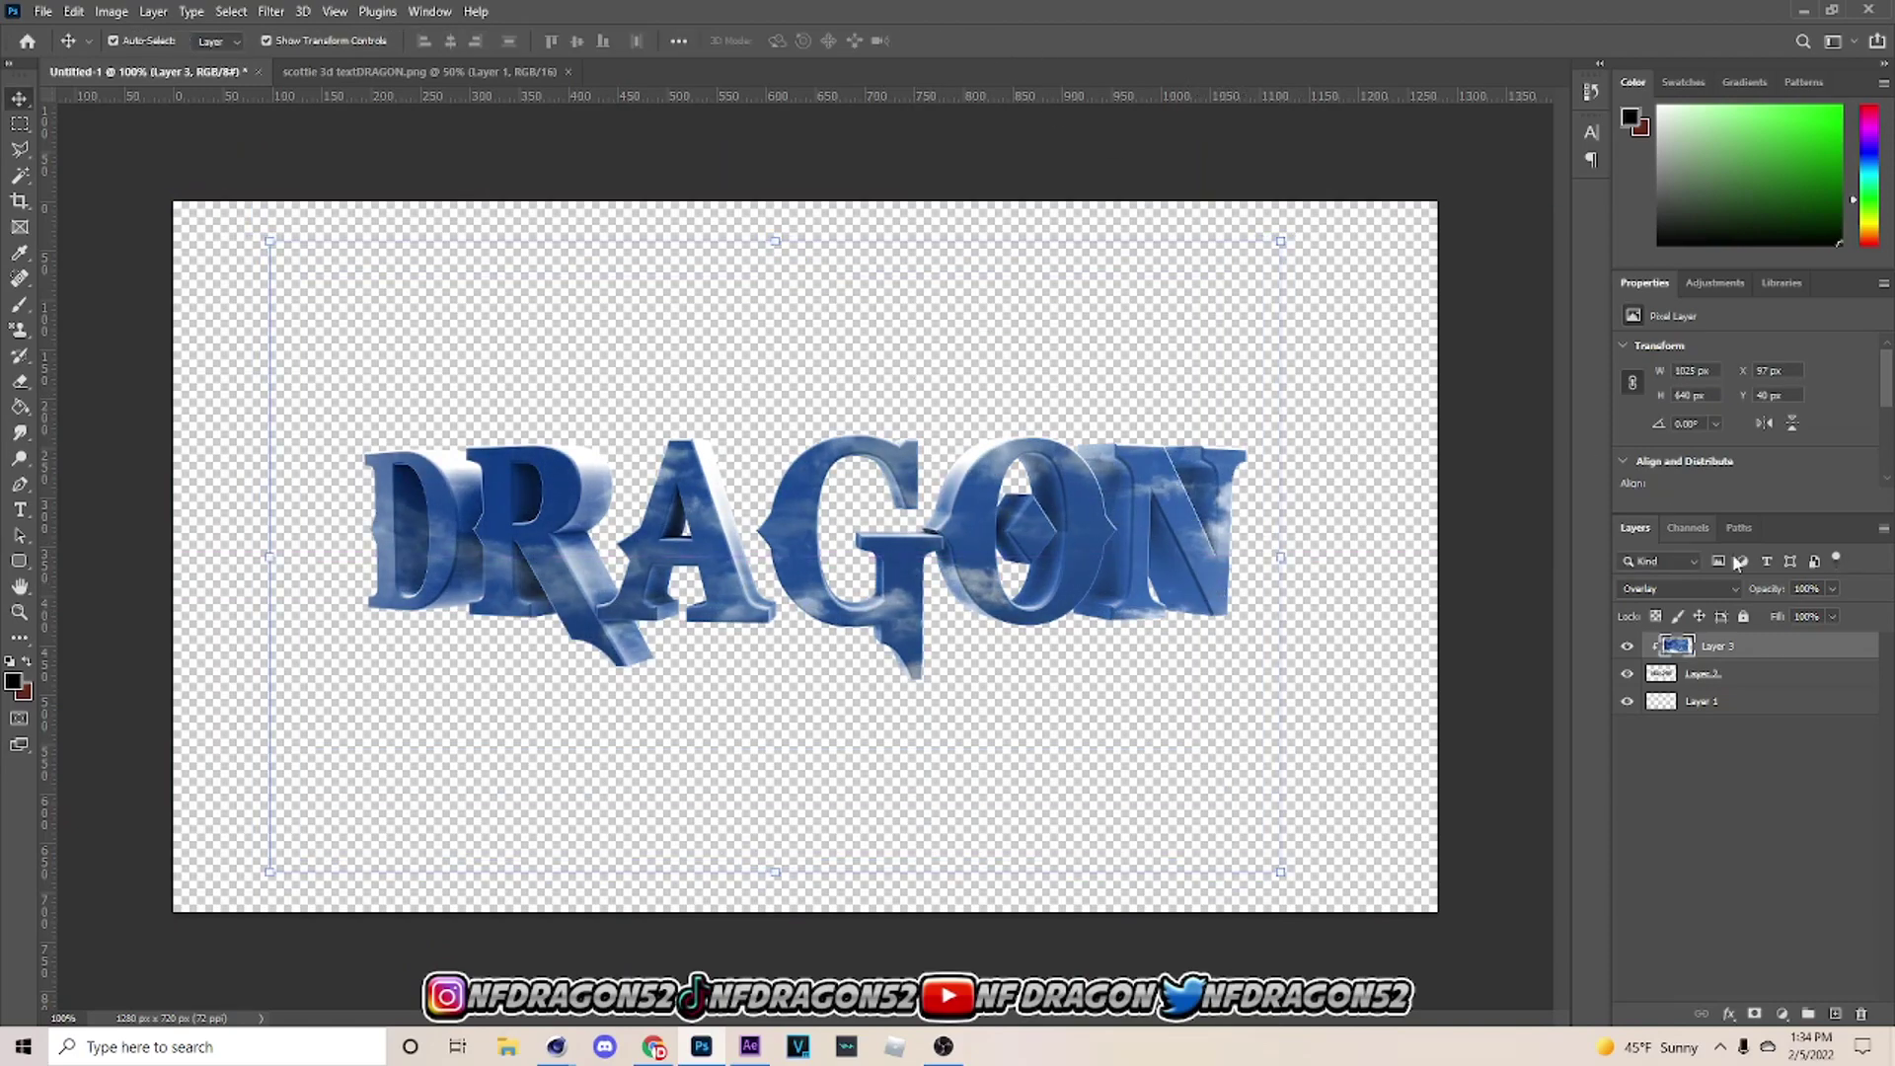
# Add a white inner shadow to the lettering layer with 57% opacity, a 90° angle and a size of 9 px.
pyautogui.rightClick(1759, 675)
pyautogui.click(1445, 385)
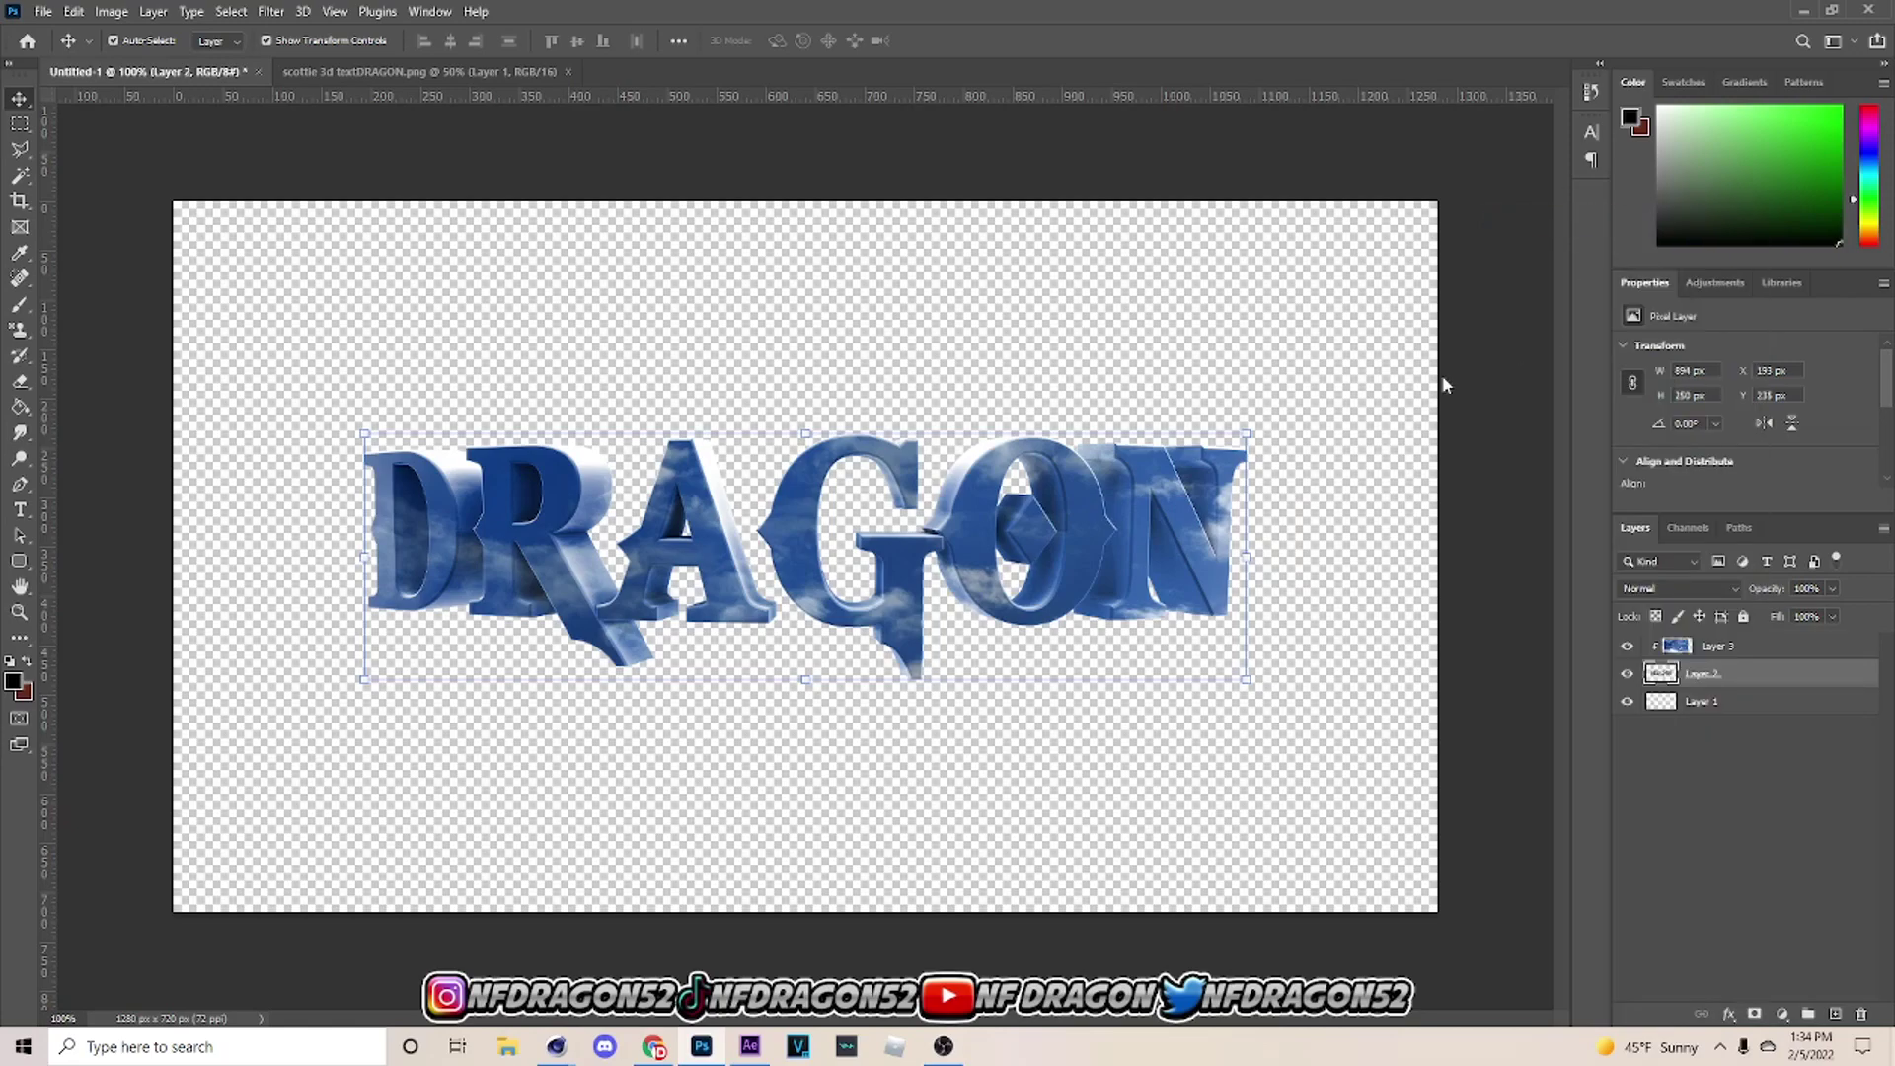
pyautogui.click(758, 336)
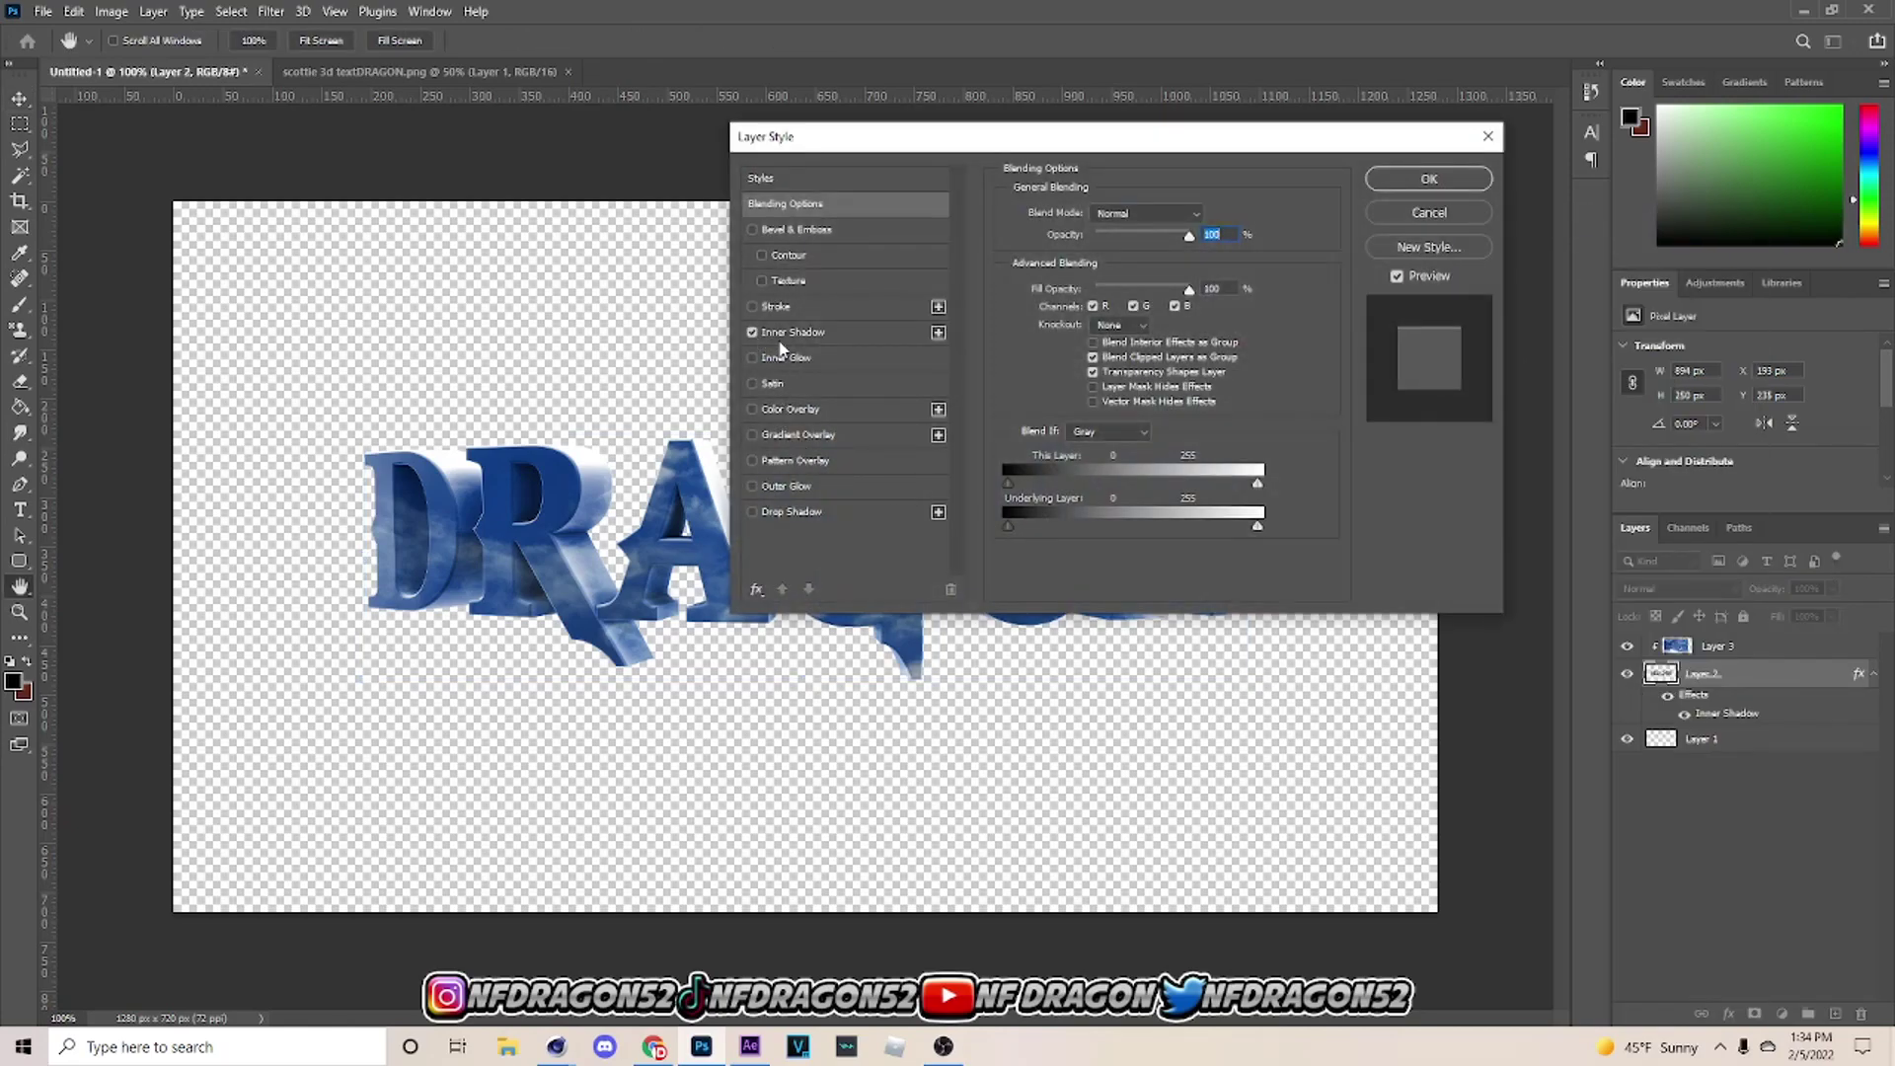
pyautogui.moveTo(1082, 298); pyautogui.dragTo(1089, 353)
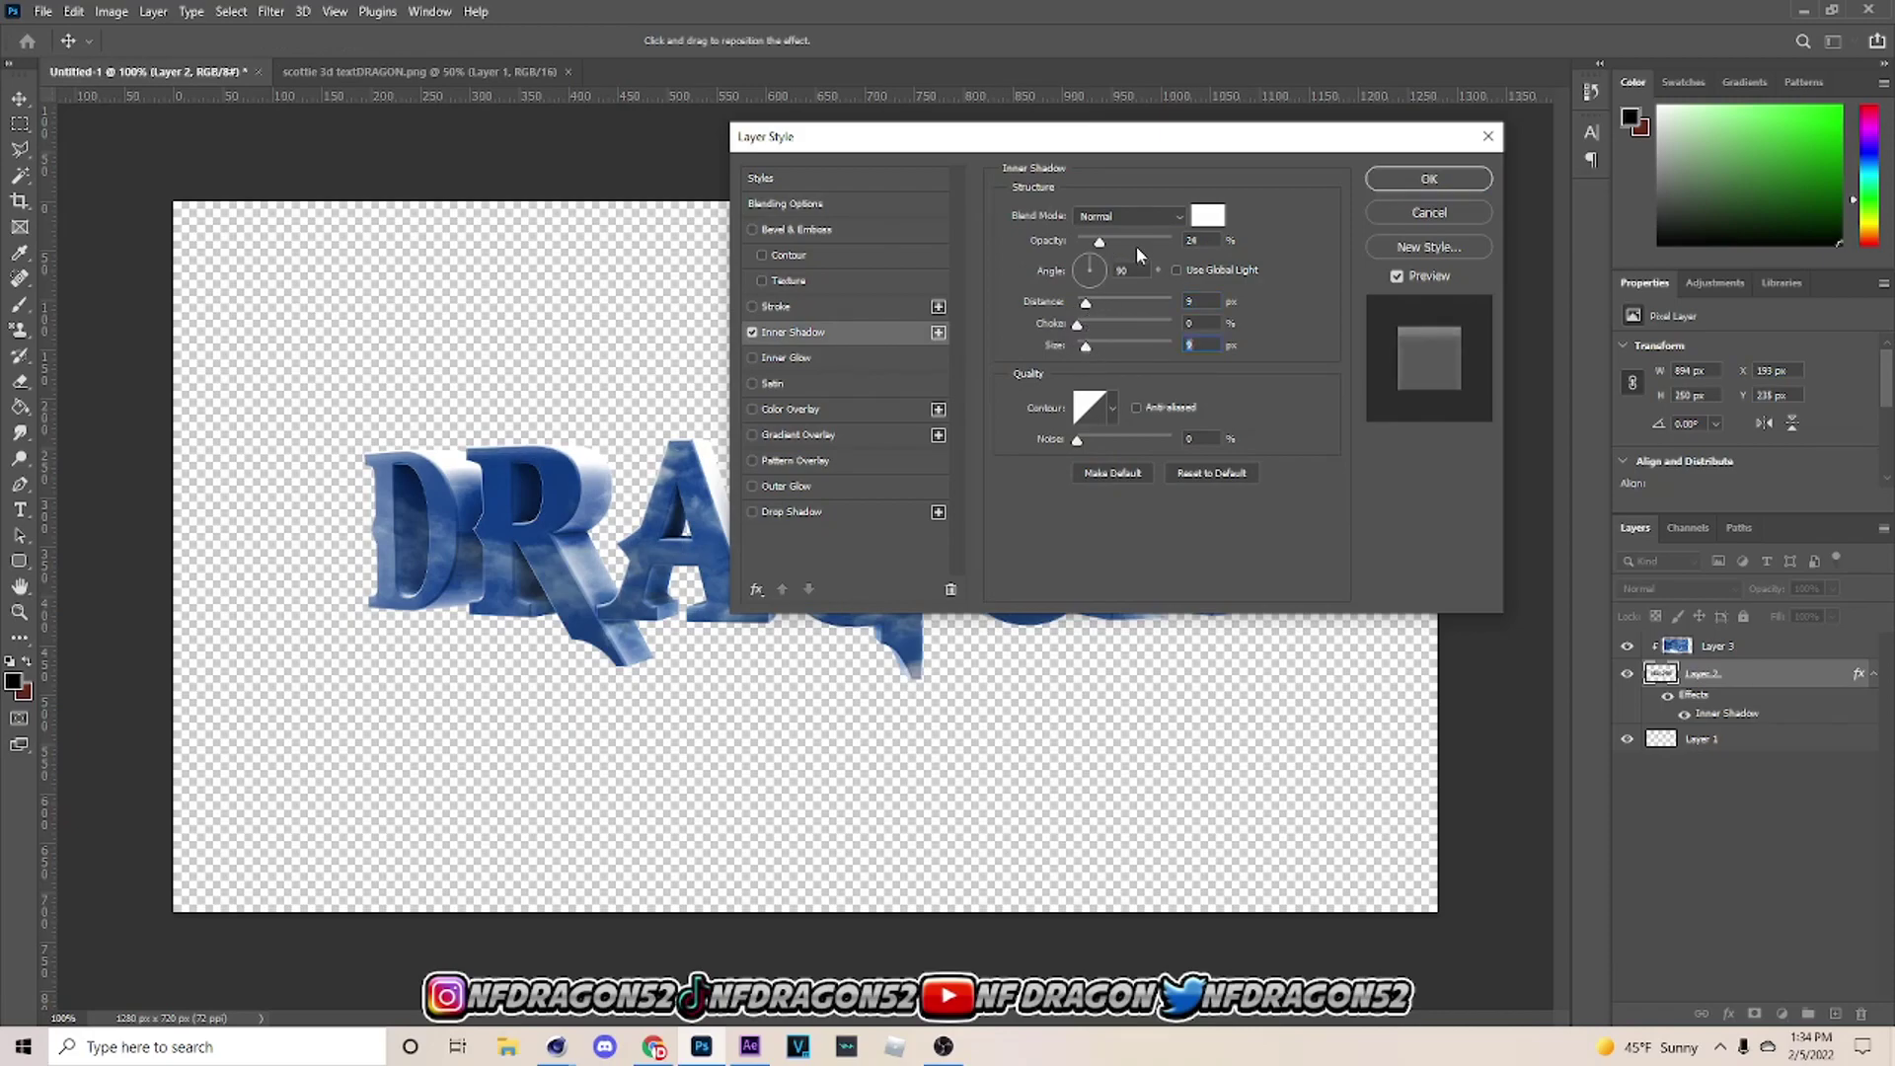
pyautogui.moveTo(1137, 244); pyautogui.dragTo(1131, 246)
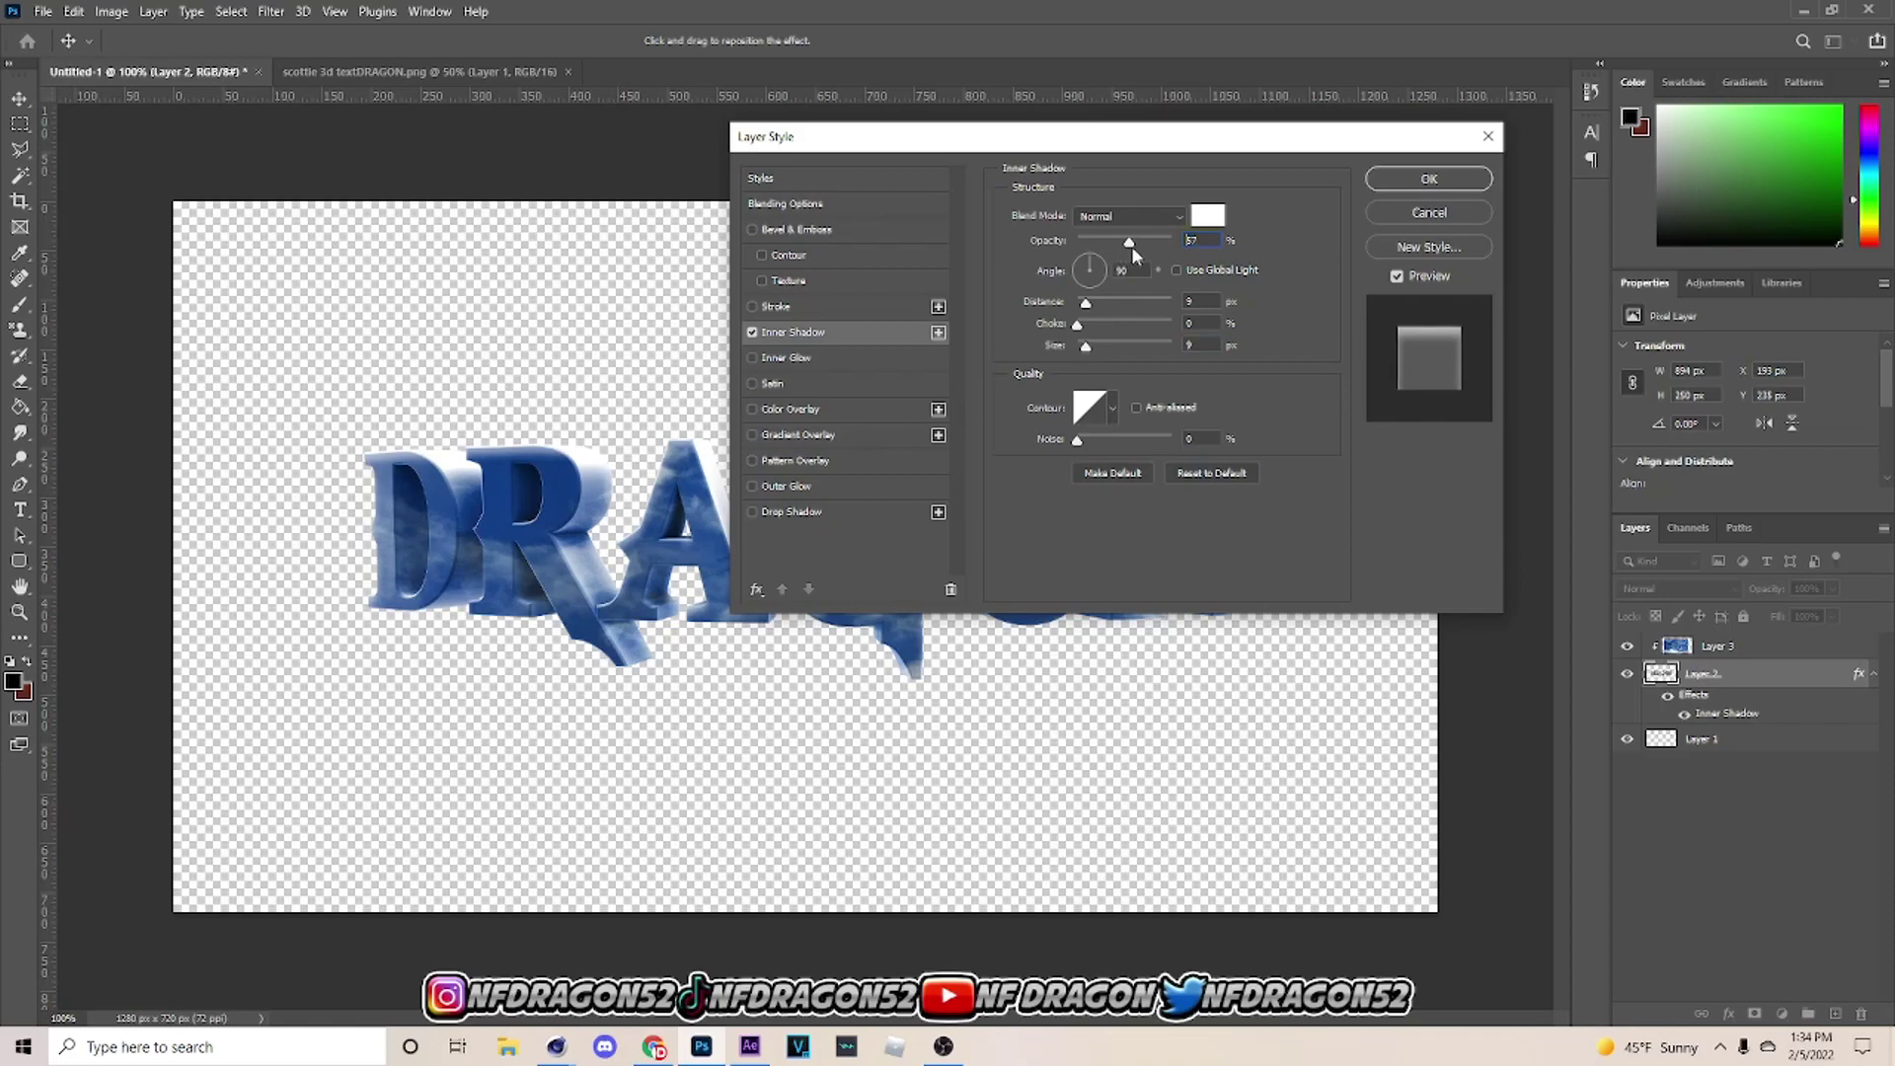
pyautogui.click(1376, 188)
# Deselect the lettering layer and hide the sky texture layer.
pyautogui.click(1408, 520)
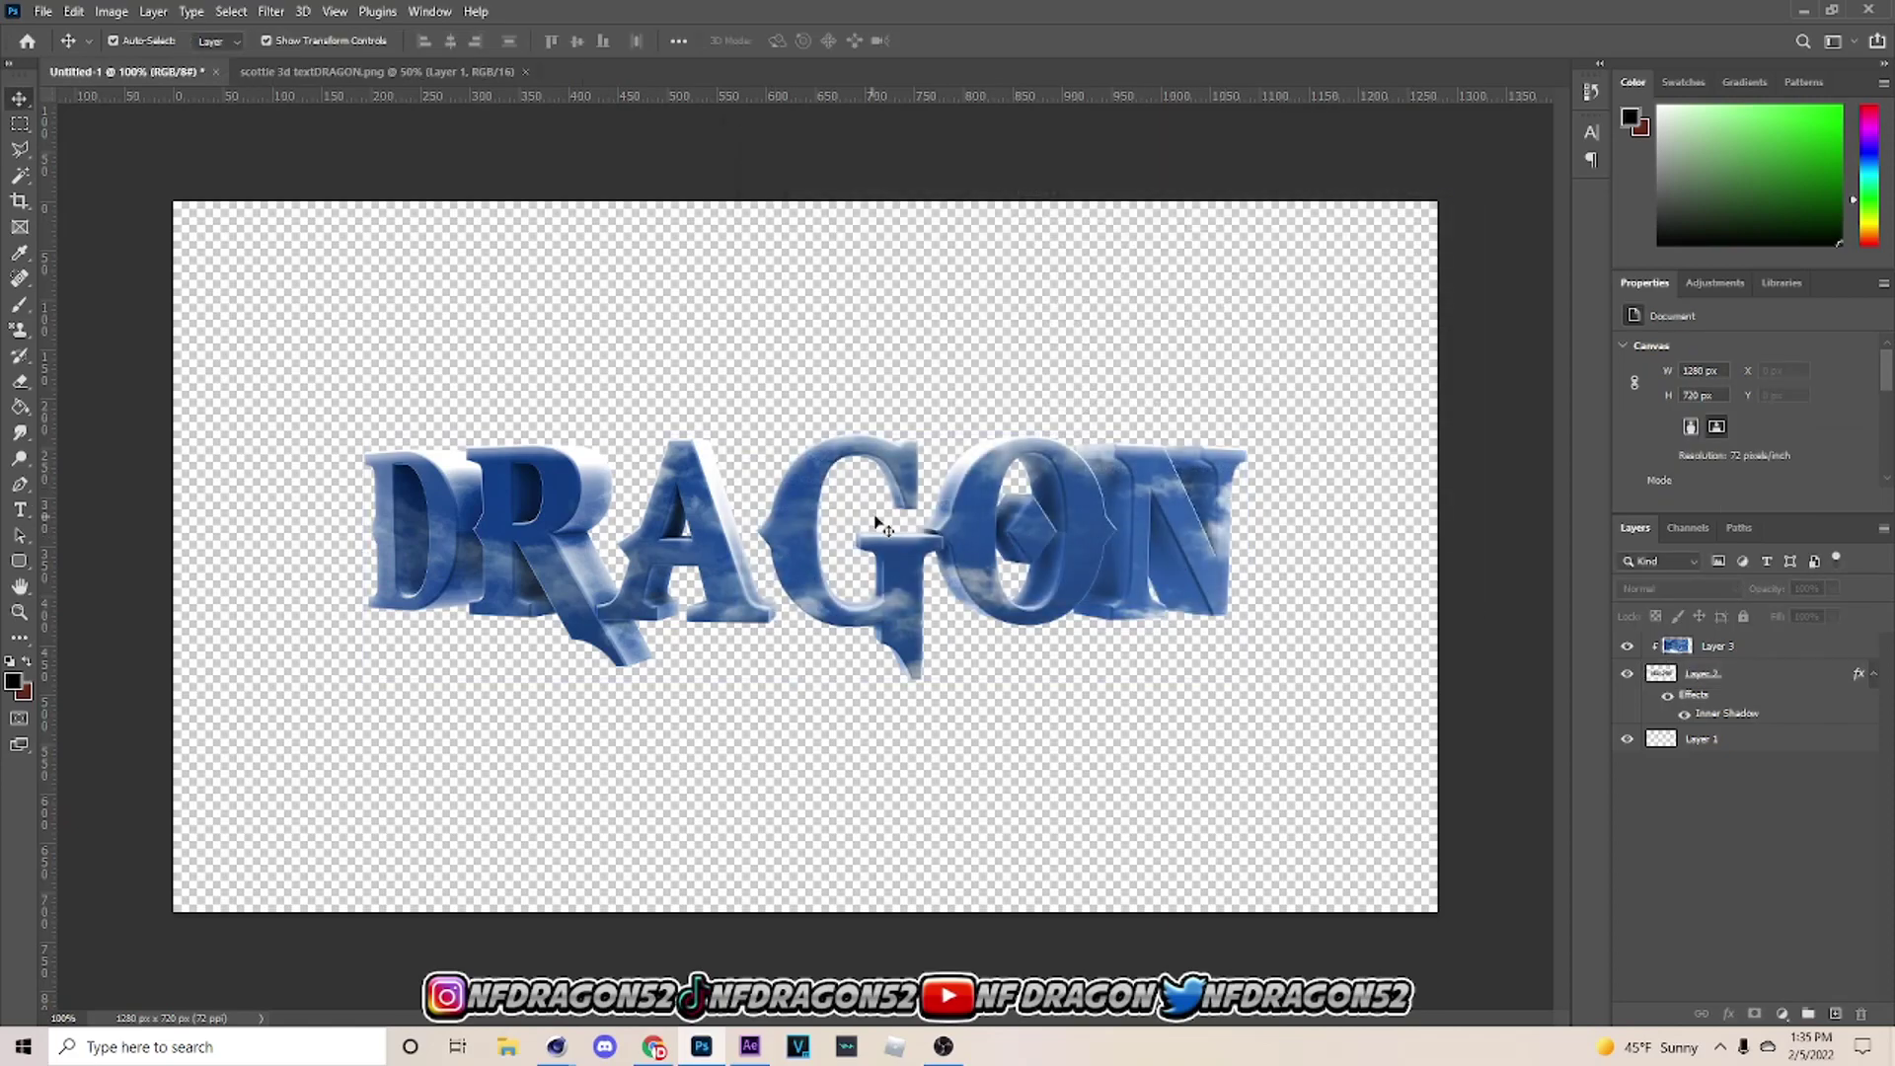
pyautogui.click(1298, 612)
pyautogui.click(1627, 646)
pyautogui.click(1628, 649)
pyautogui.click(1627, 650)
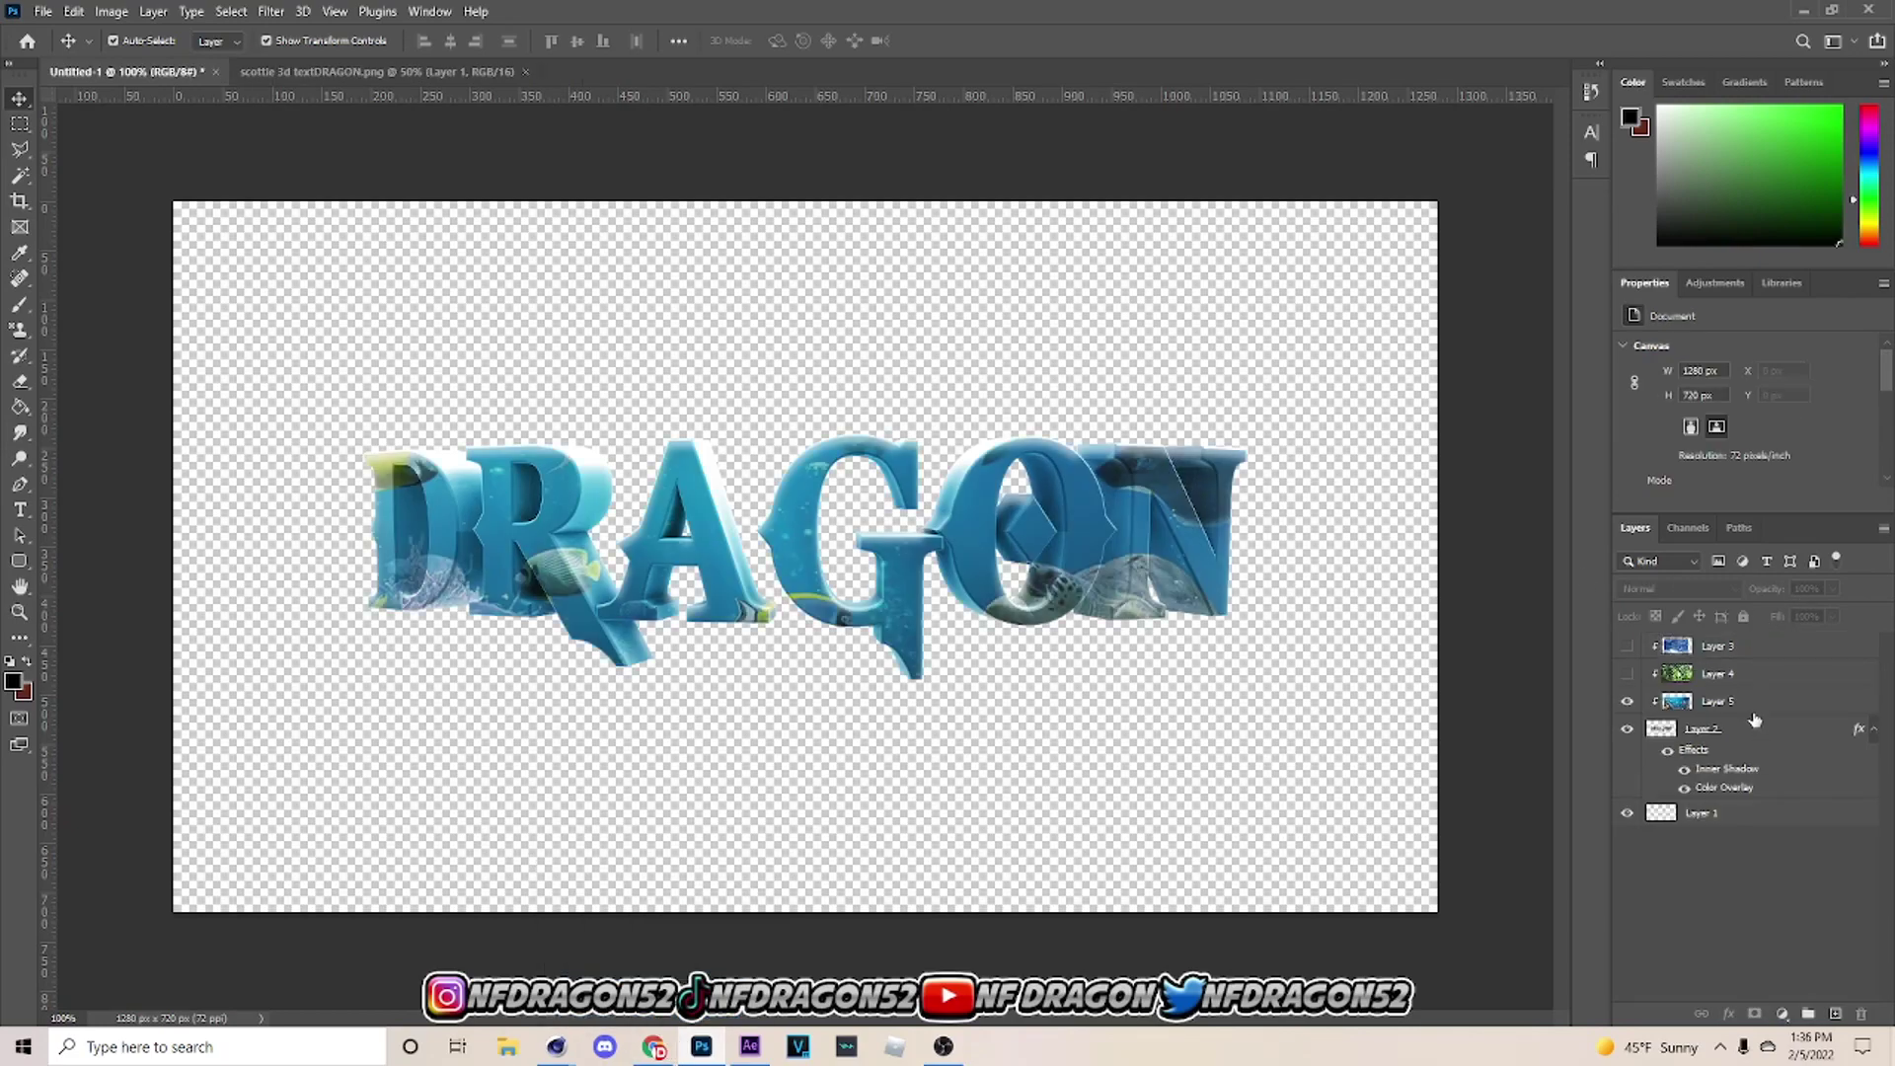
# Try to reposition the underwater texture layer so the turtle and coral fall across the DRAGON lettering.
pyautogui.click(1751, 704)
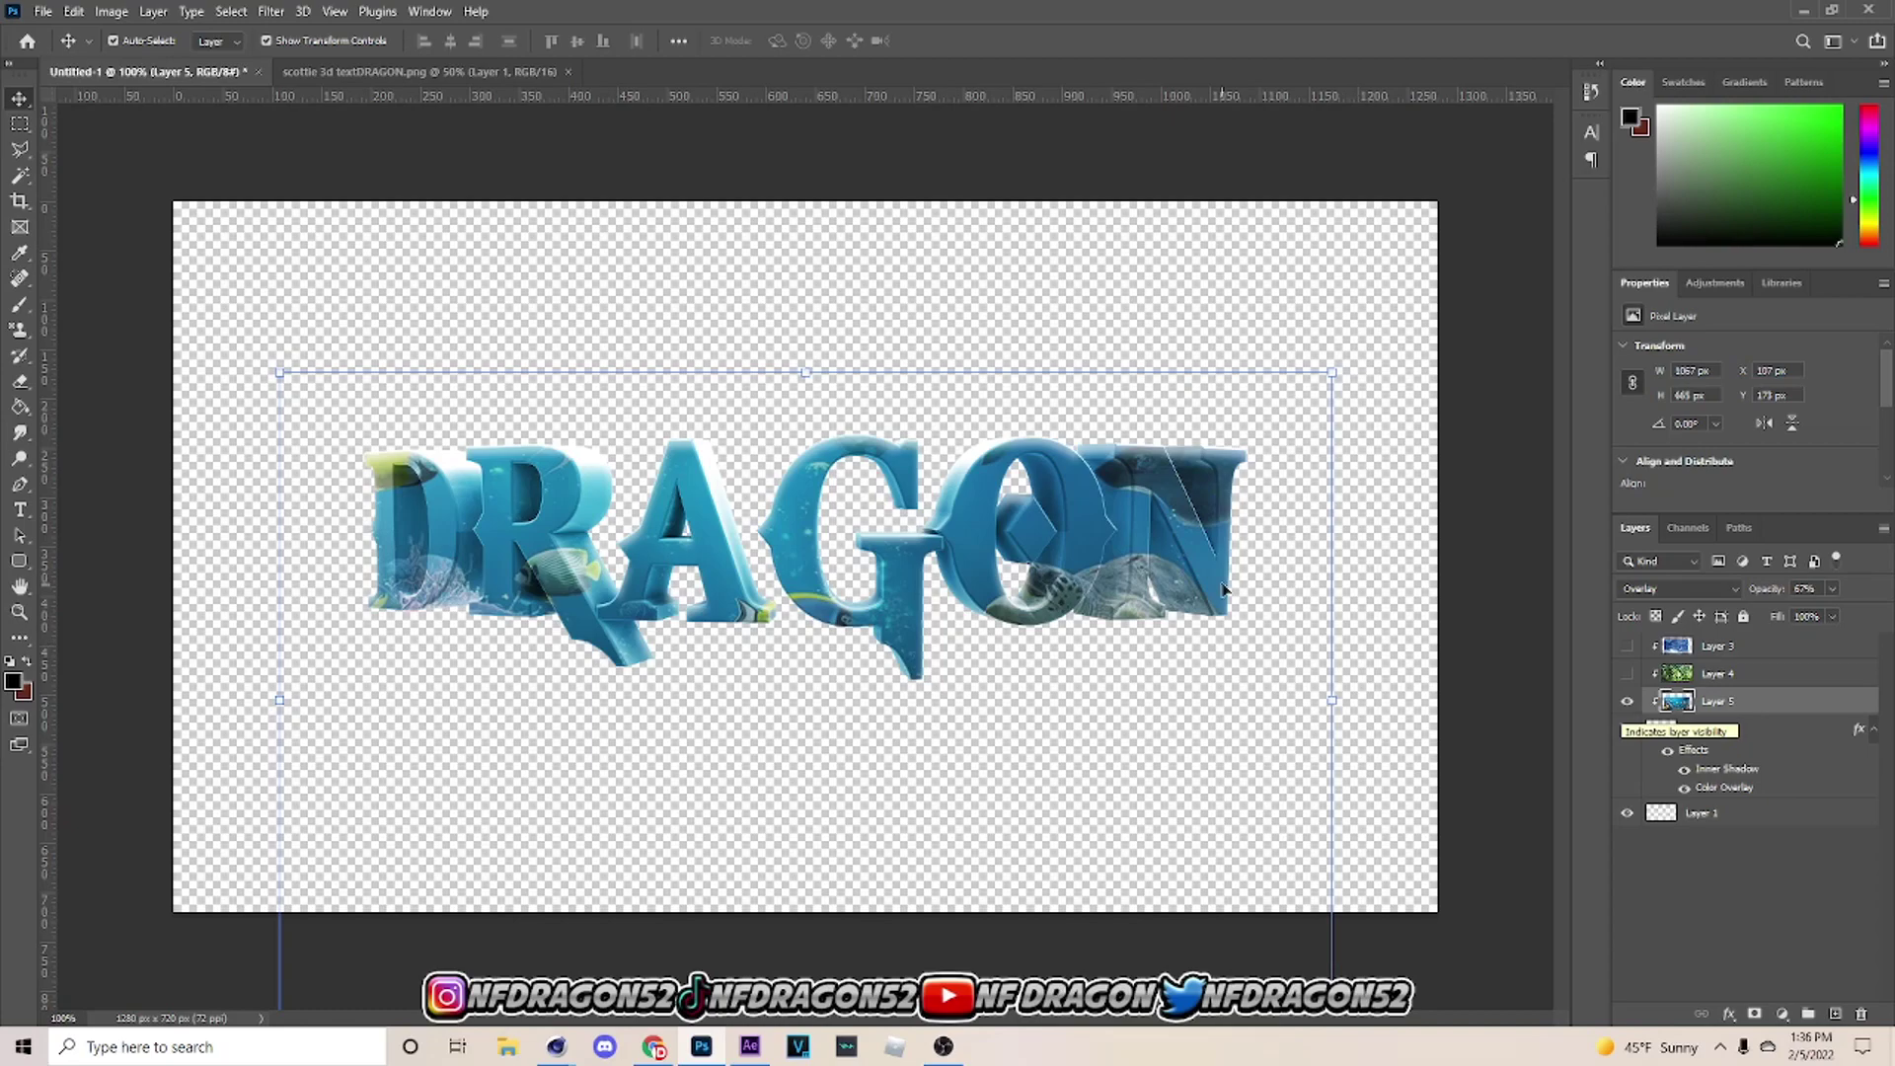
pyautogui.hotkey('ctrl', 't')
pyautogui.moveTo(1324, 711); pyautogui.dragTo(1192, 785)
pyautogui.moveTo(1251, 536); pyautogui.dragTo(1243, 449)
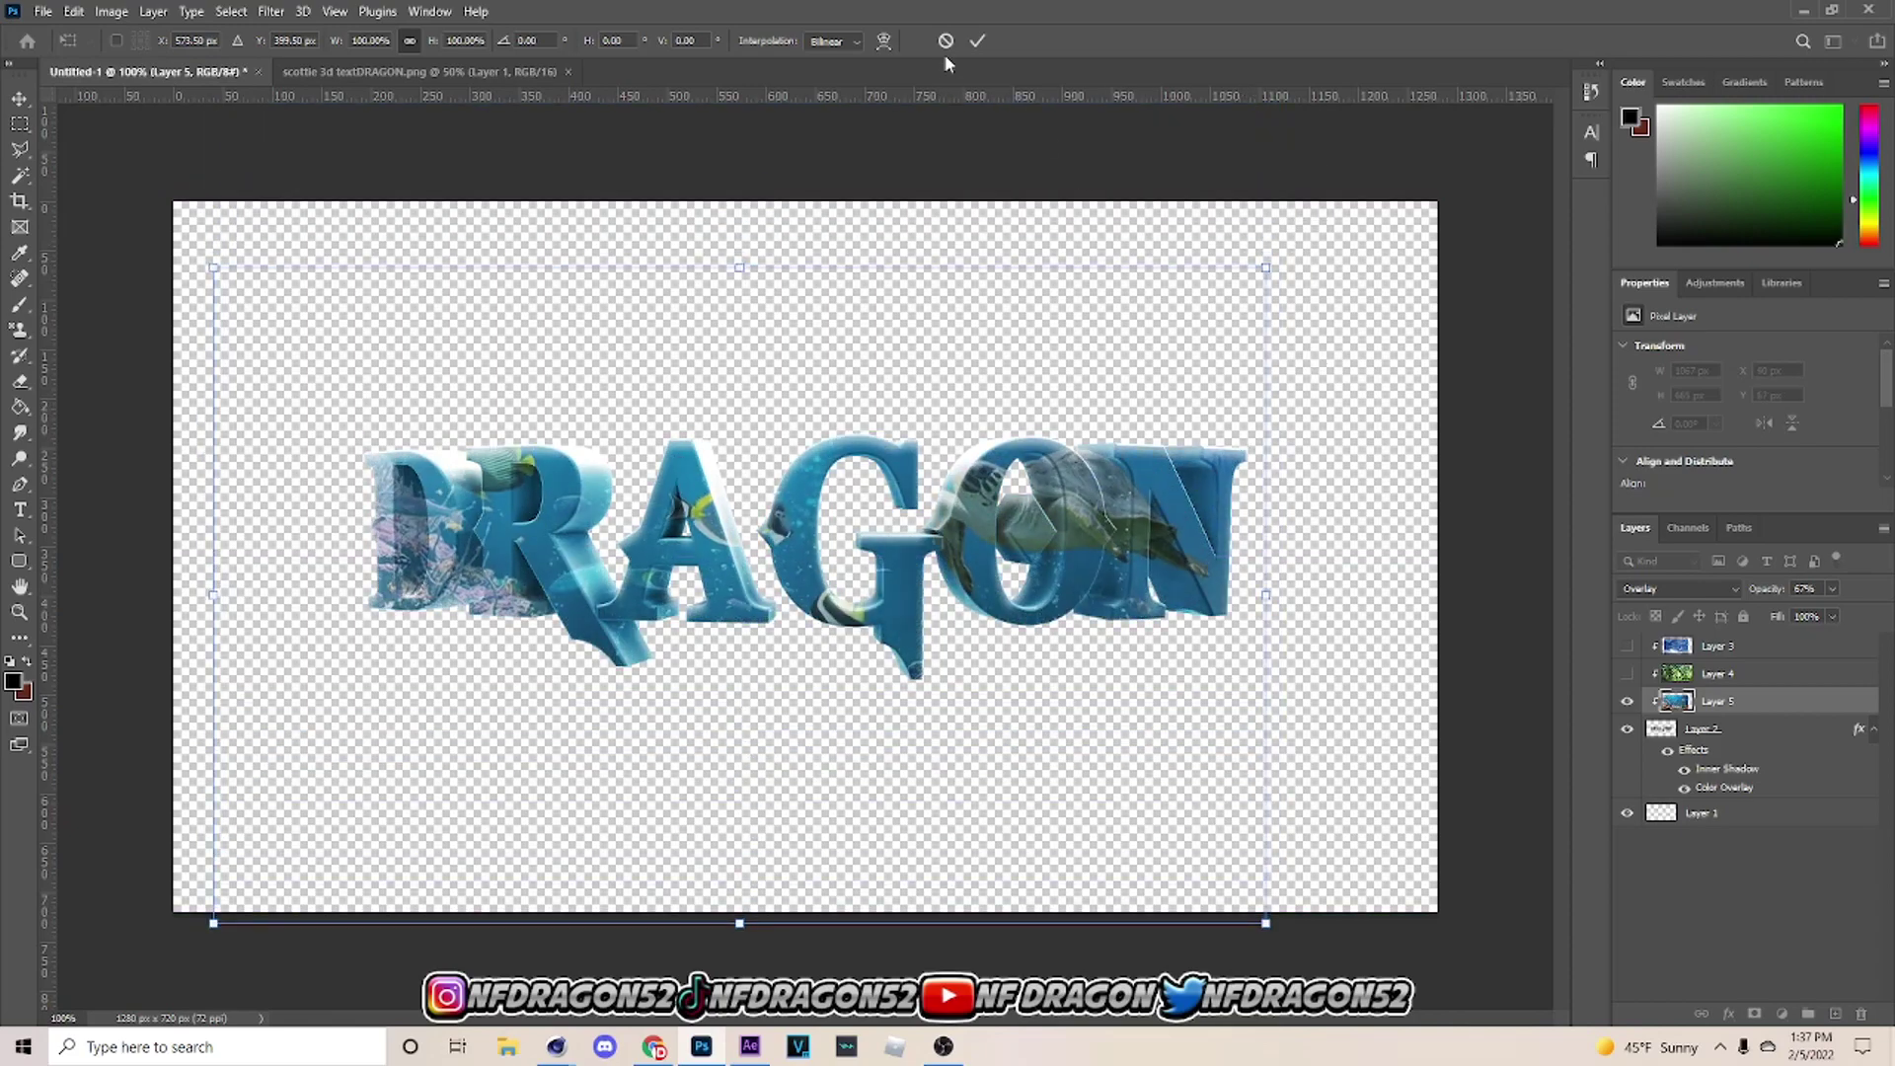
pyautogui.click(946, 40)
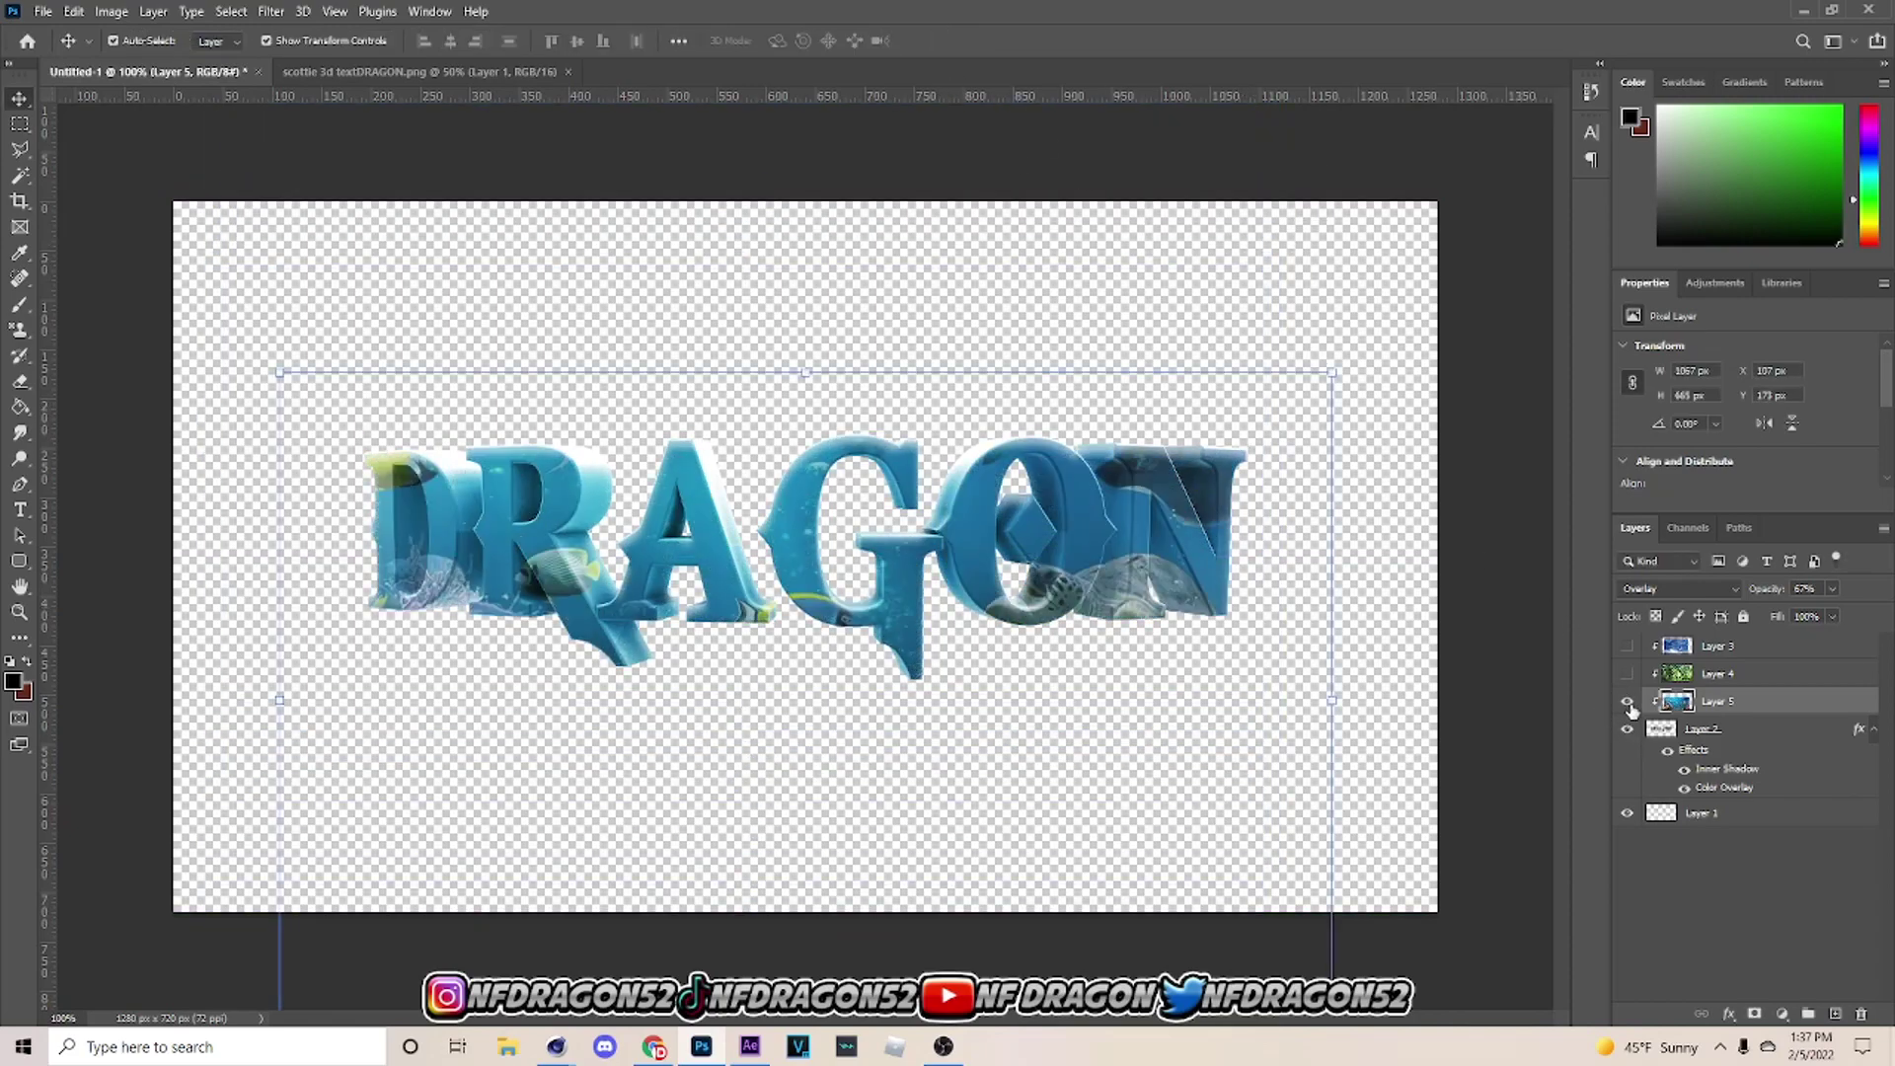
# Compare the DRAGON lettering with and without its Color Overlay effect, leaving the effect switched off.
pyautogui.click(1685, 788)
pyautogui.click(1685, 788)
pyautogui.click(1686, 789)
pyautogui.click(1685, 788)
pyautogui.click(1686, 789)
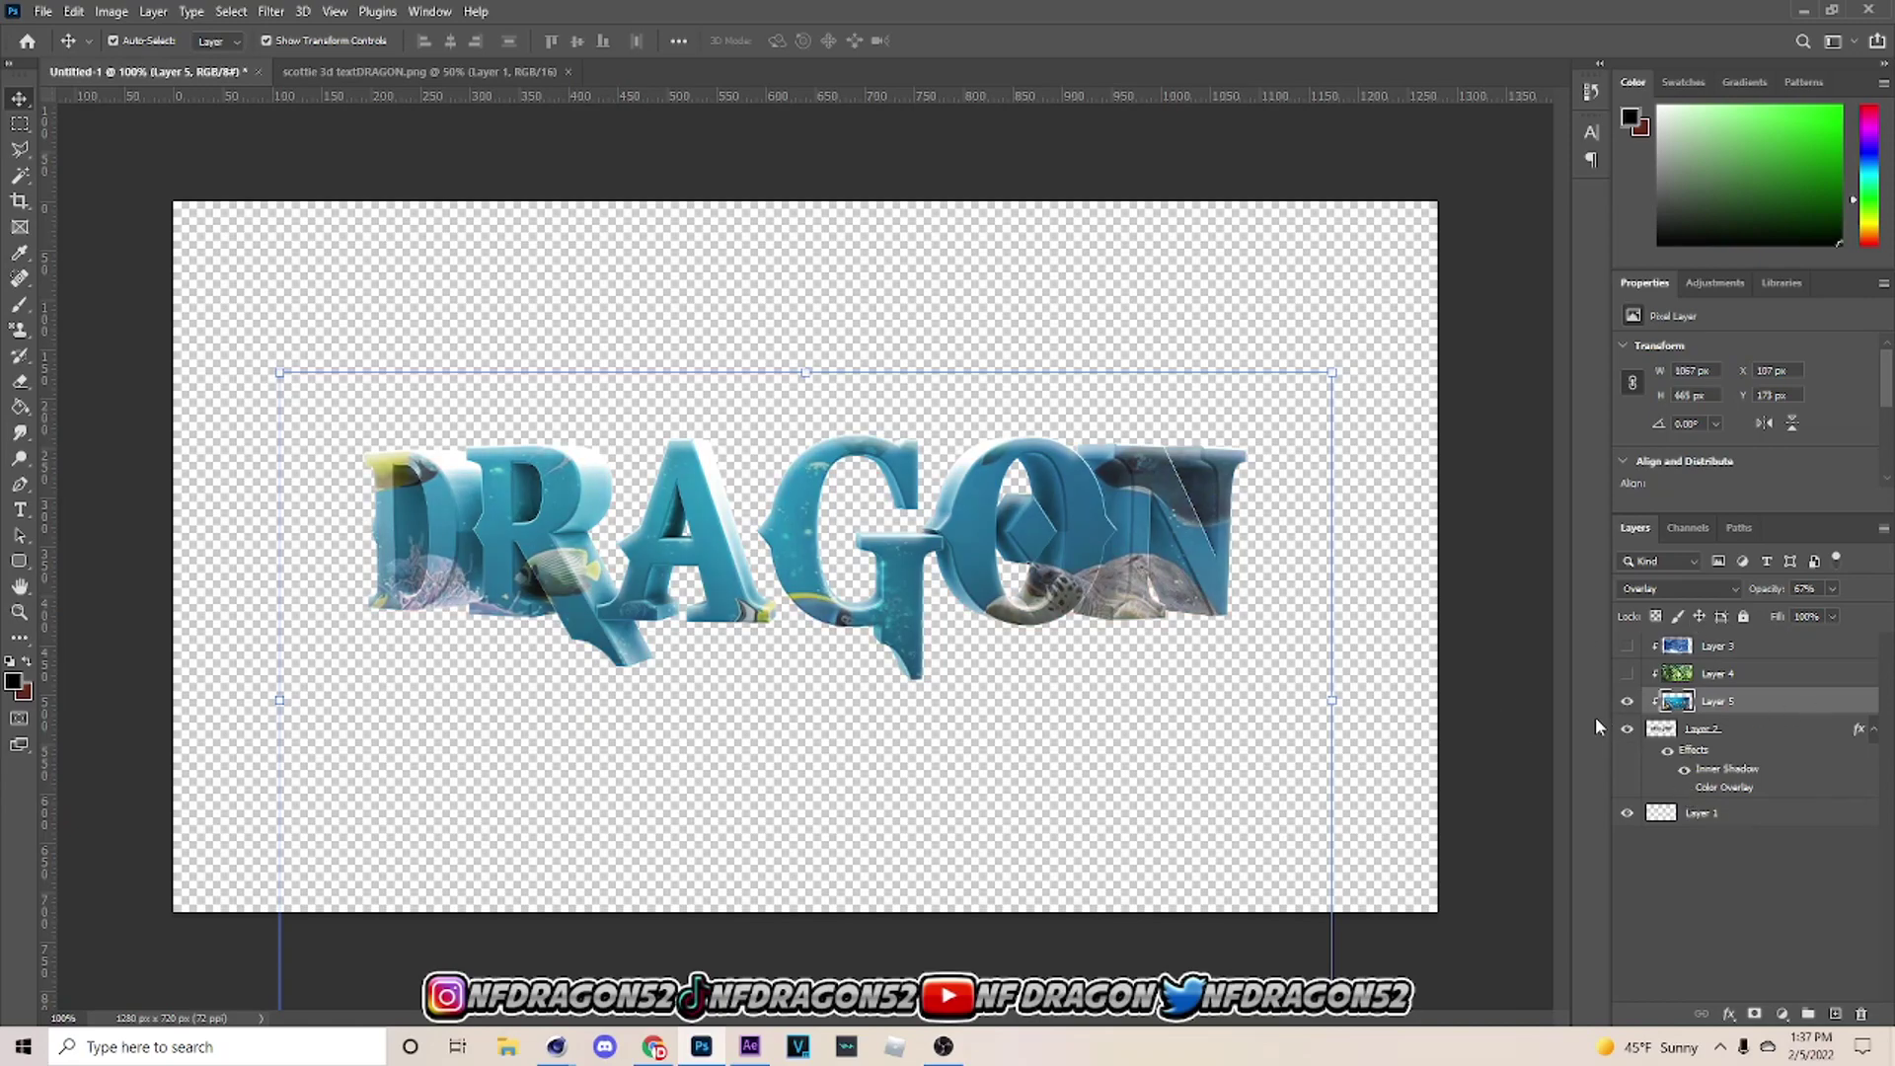
# Show the sky texture instead of the underwater one, recheck the lettering's Color Overlay before switching it off, and select the sky layer.
pyautogui.click(1627, 701)
pyautogui.click(1627, 645)
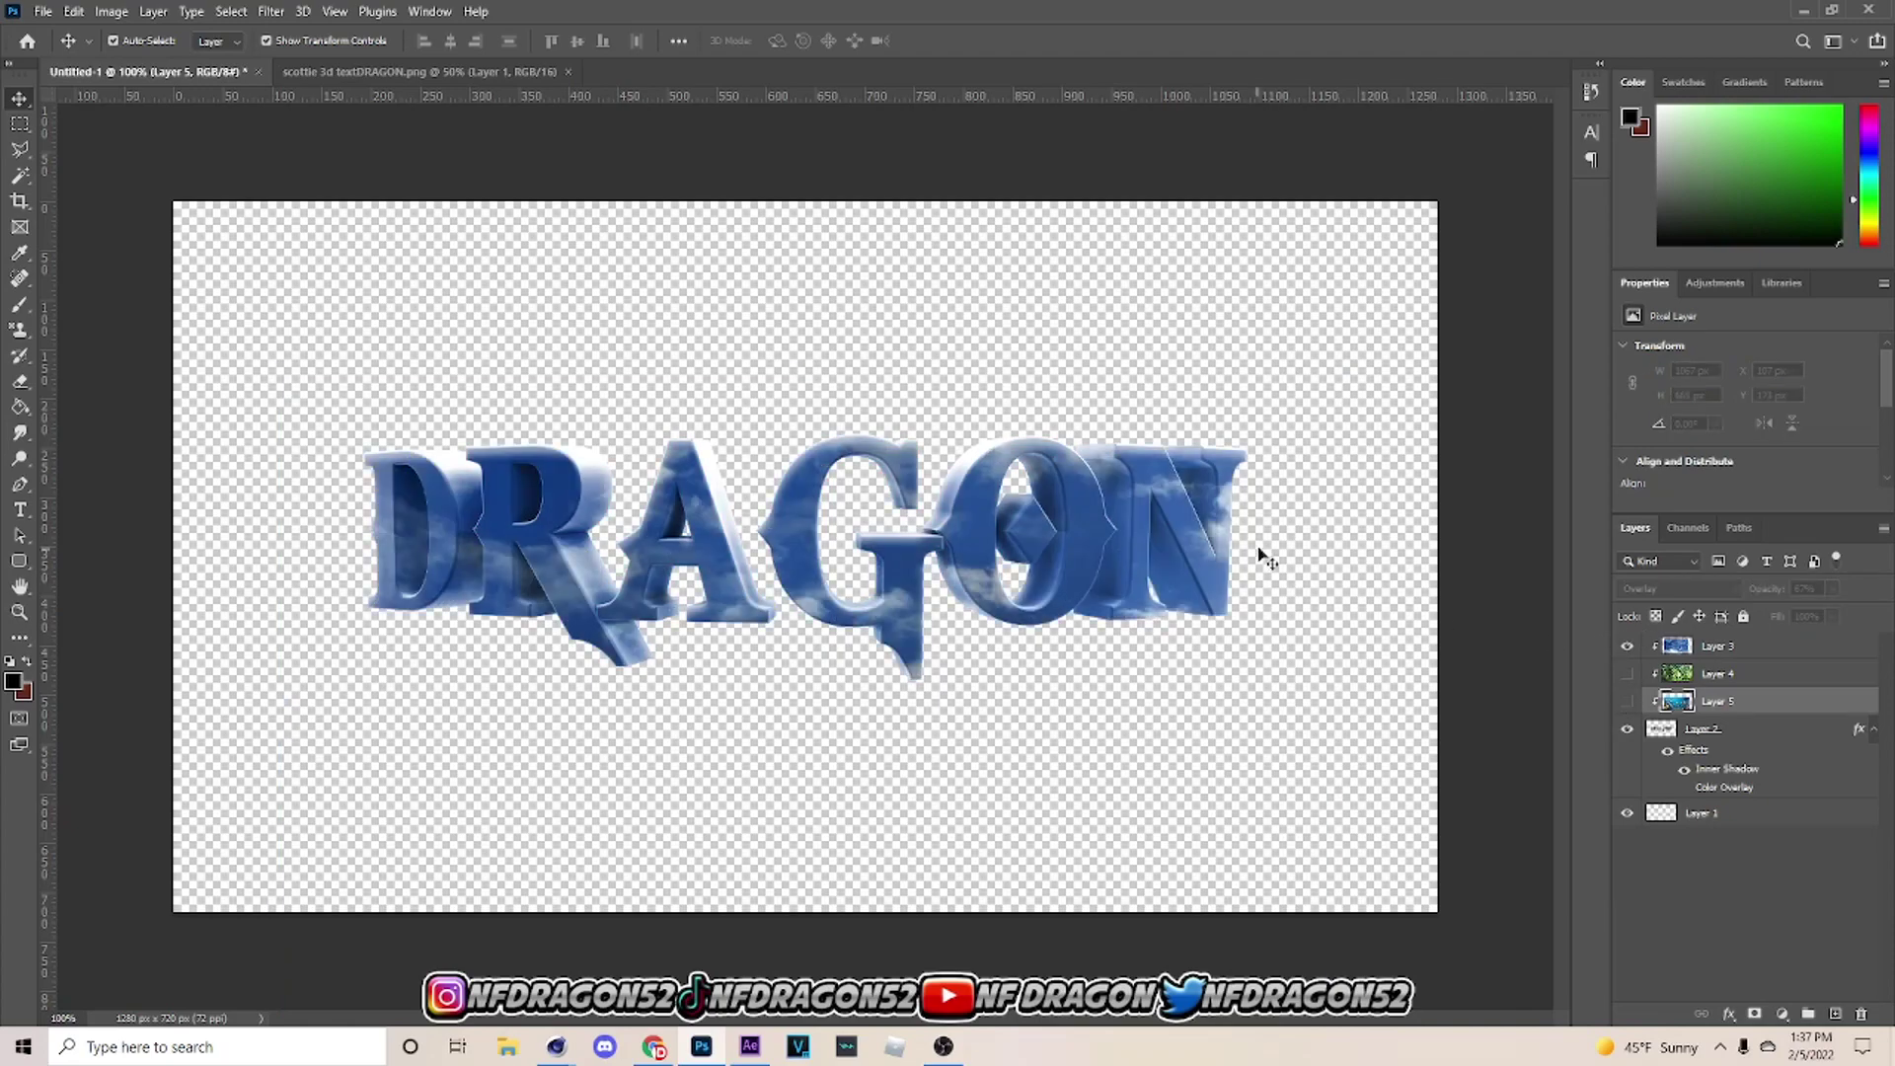
pyautogui.click(1690, 790)
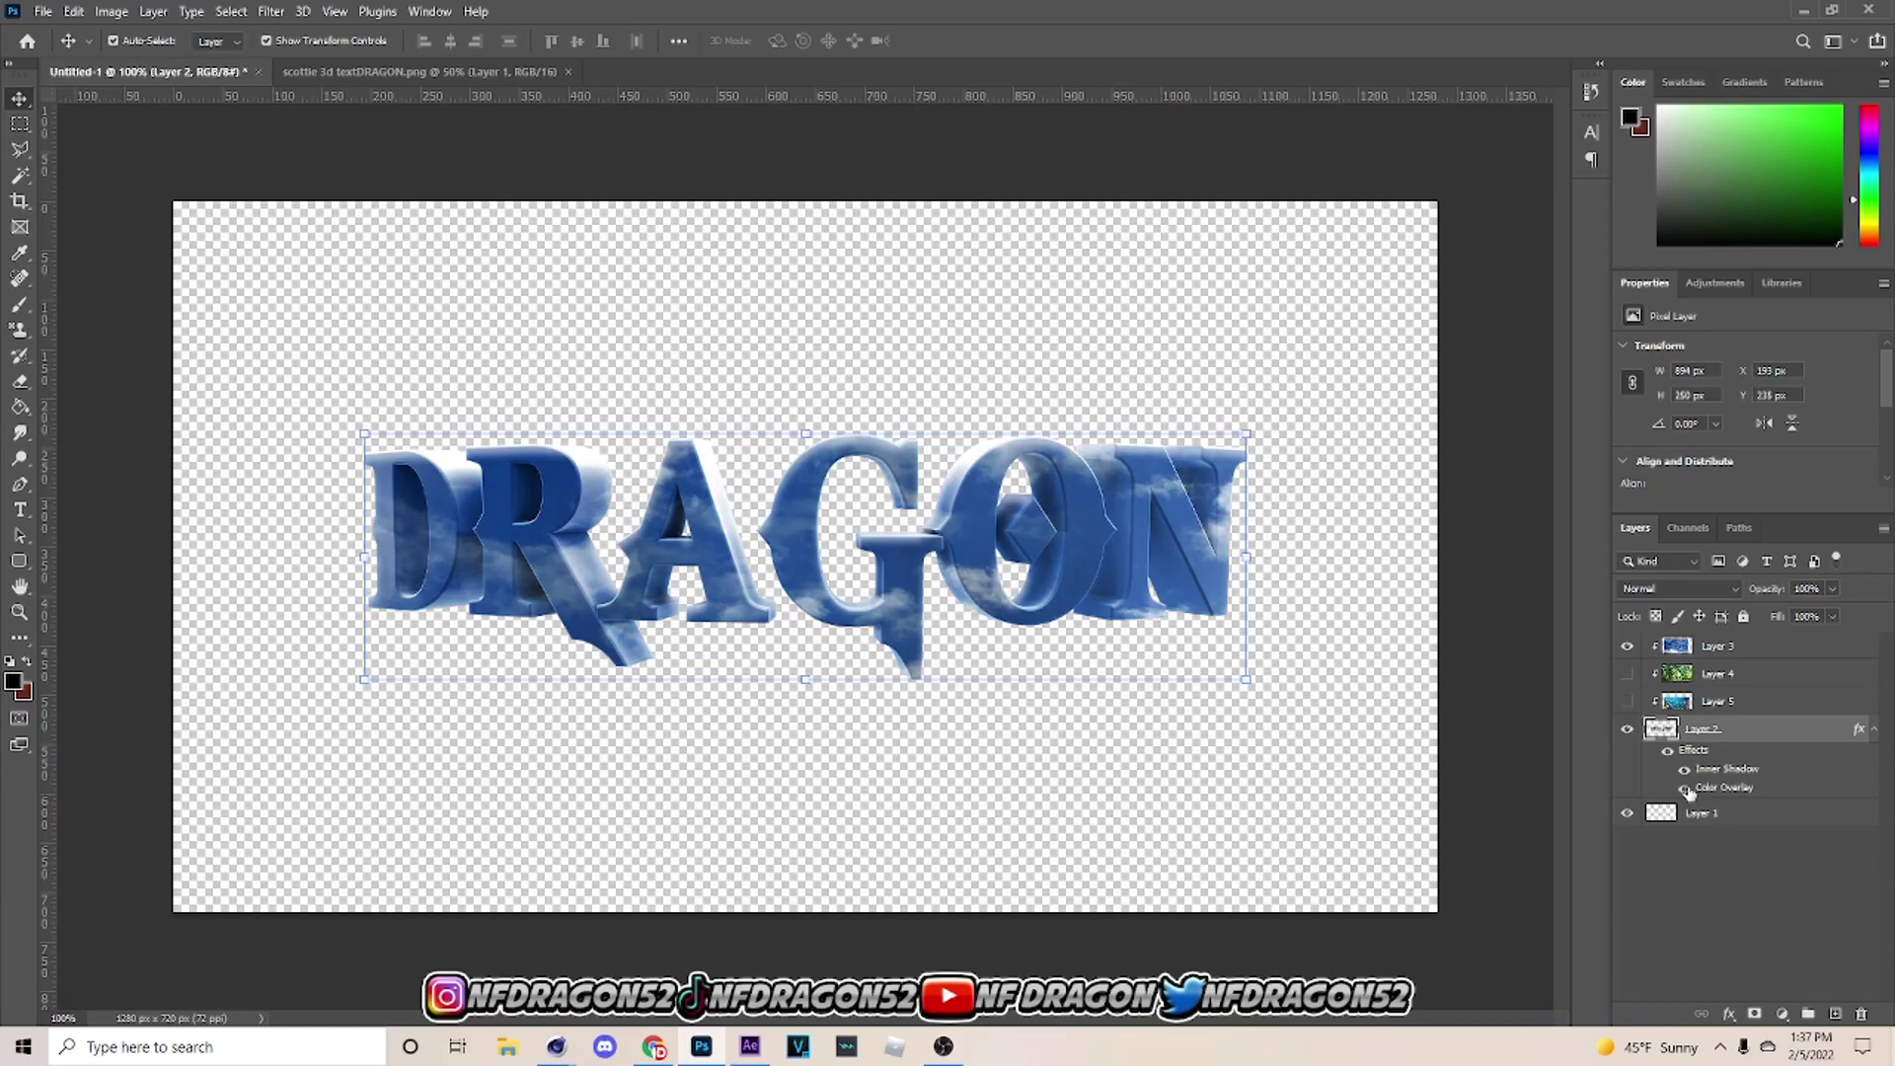
pyautogui.click(1685, 788)
pyautogui.click(1431, 651)
pyautogui.click(1777, 674)
pyautogui.click(1732, 648)
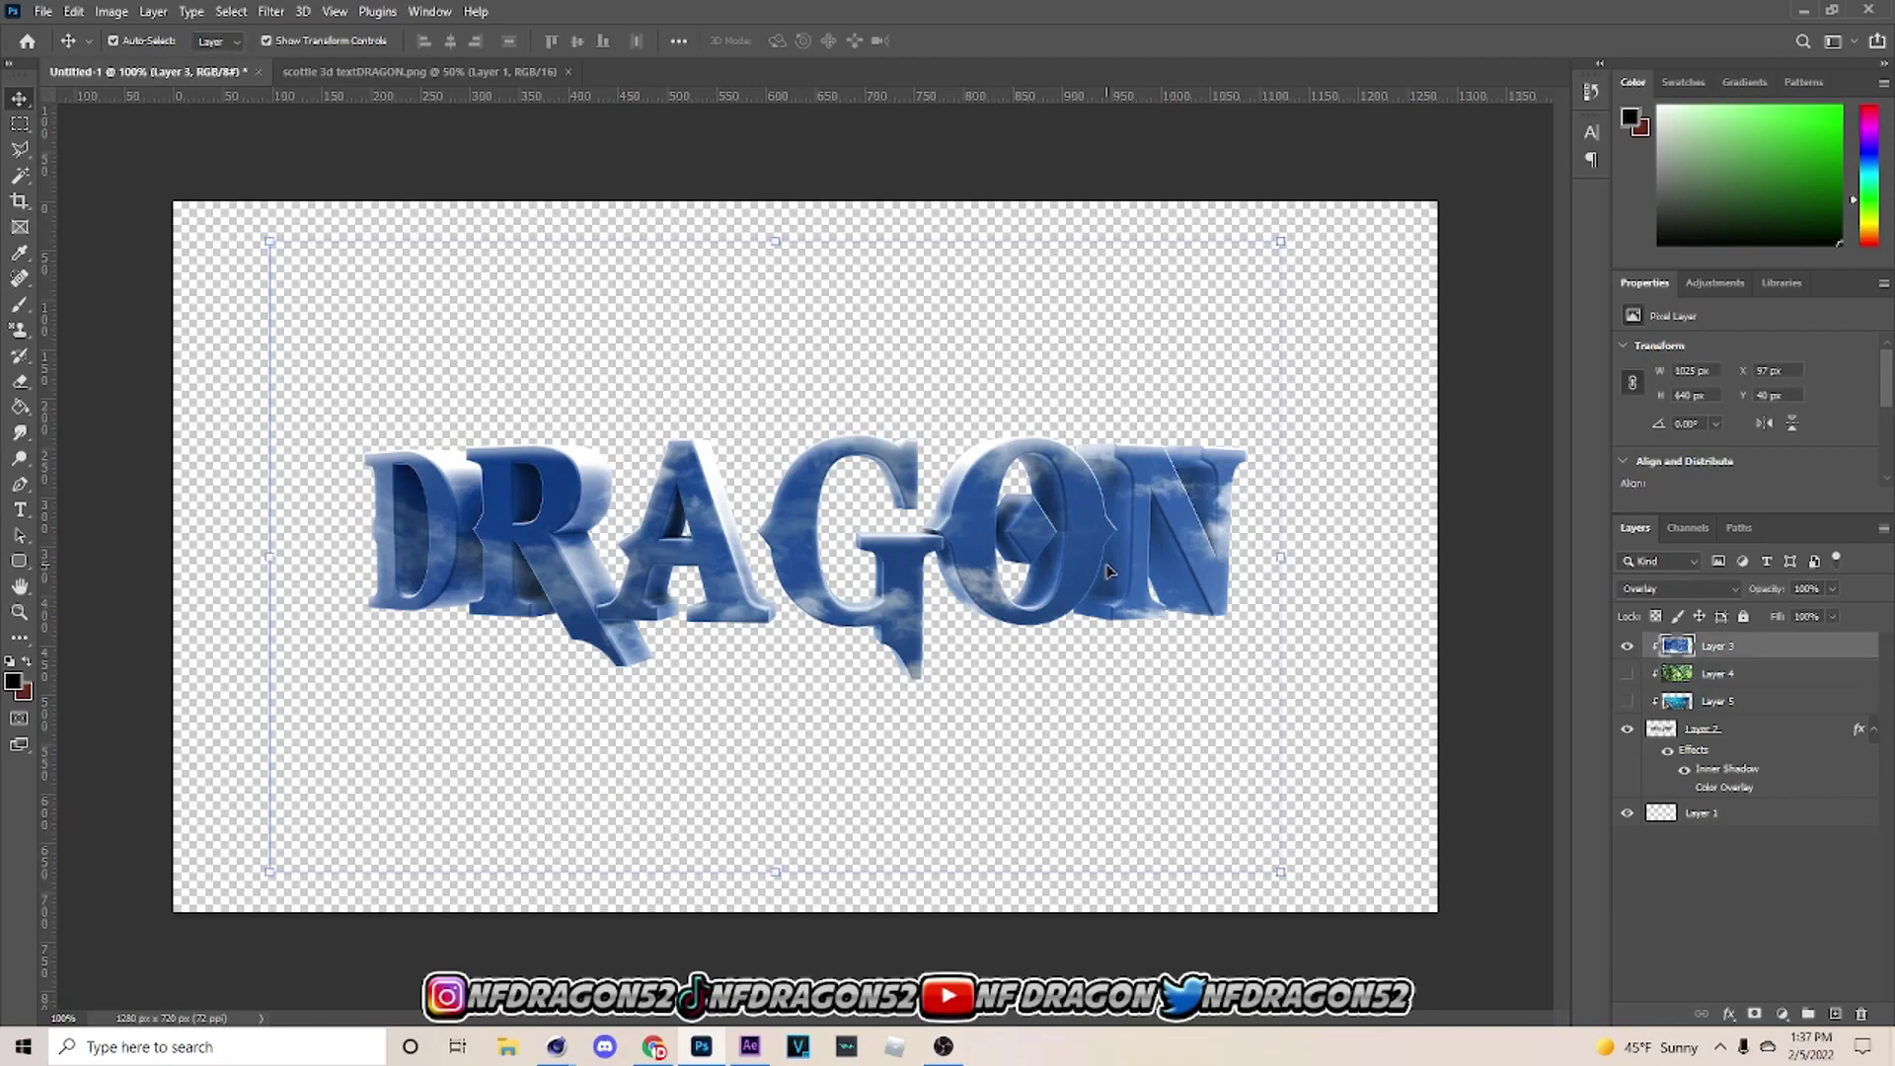
# Export the artwork as a transparent 1280 × 720 px PNG named Dragon sky 2 in the Downloads folder.
pyautogui.click(56, 14)
pyautogui.moveTo(227, 298)
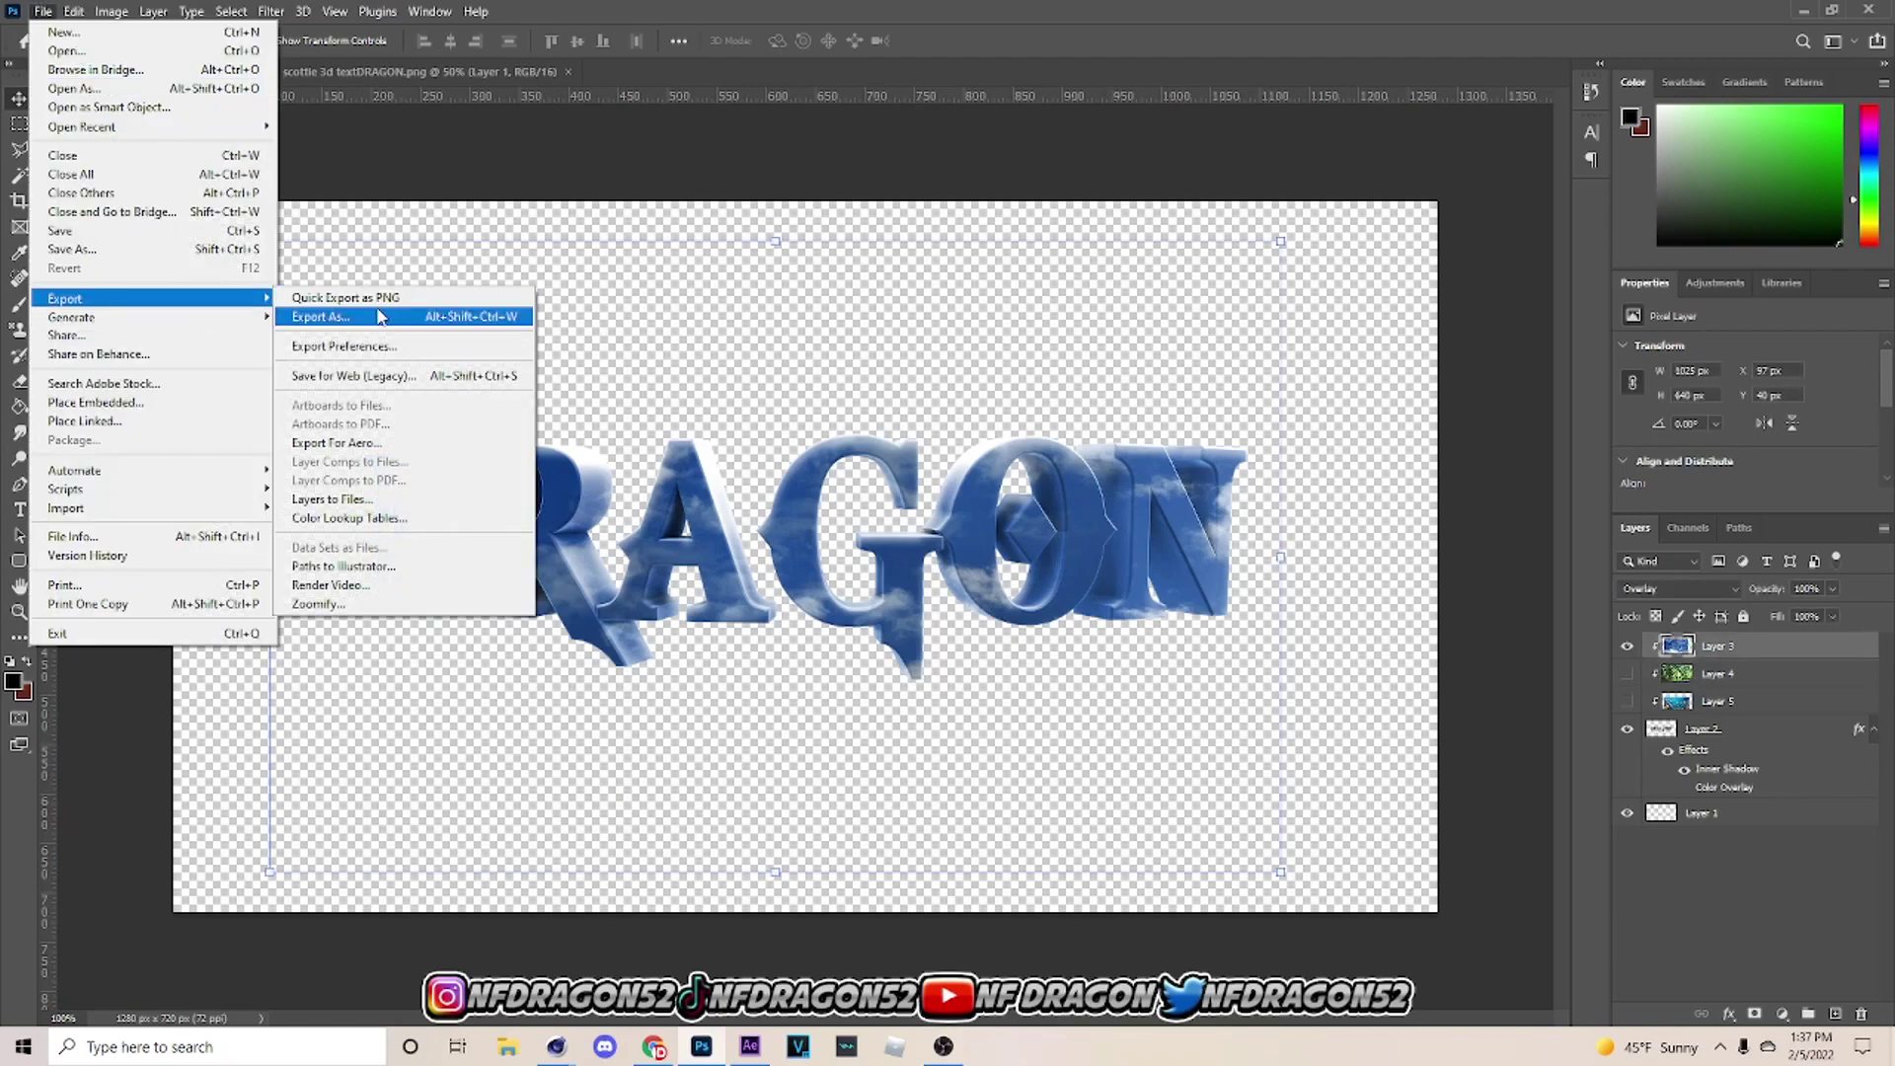
pyautogui.click(381, 317)
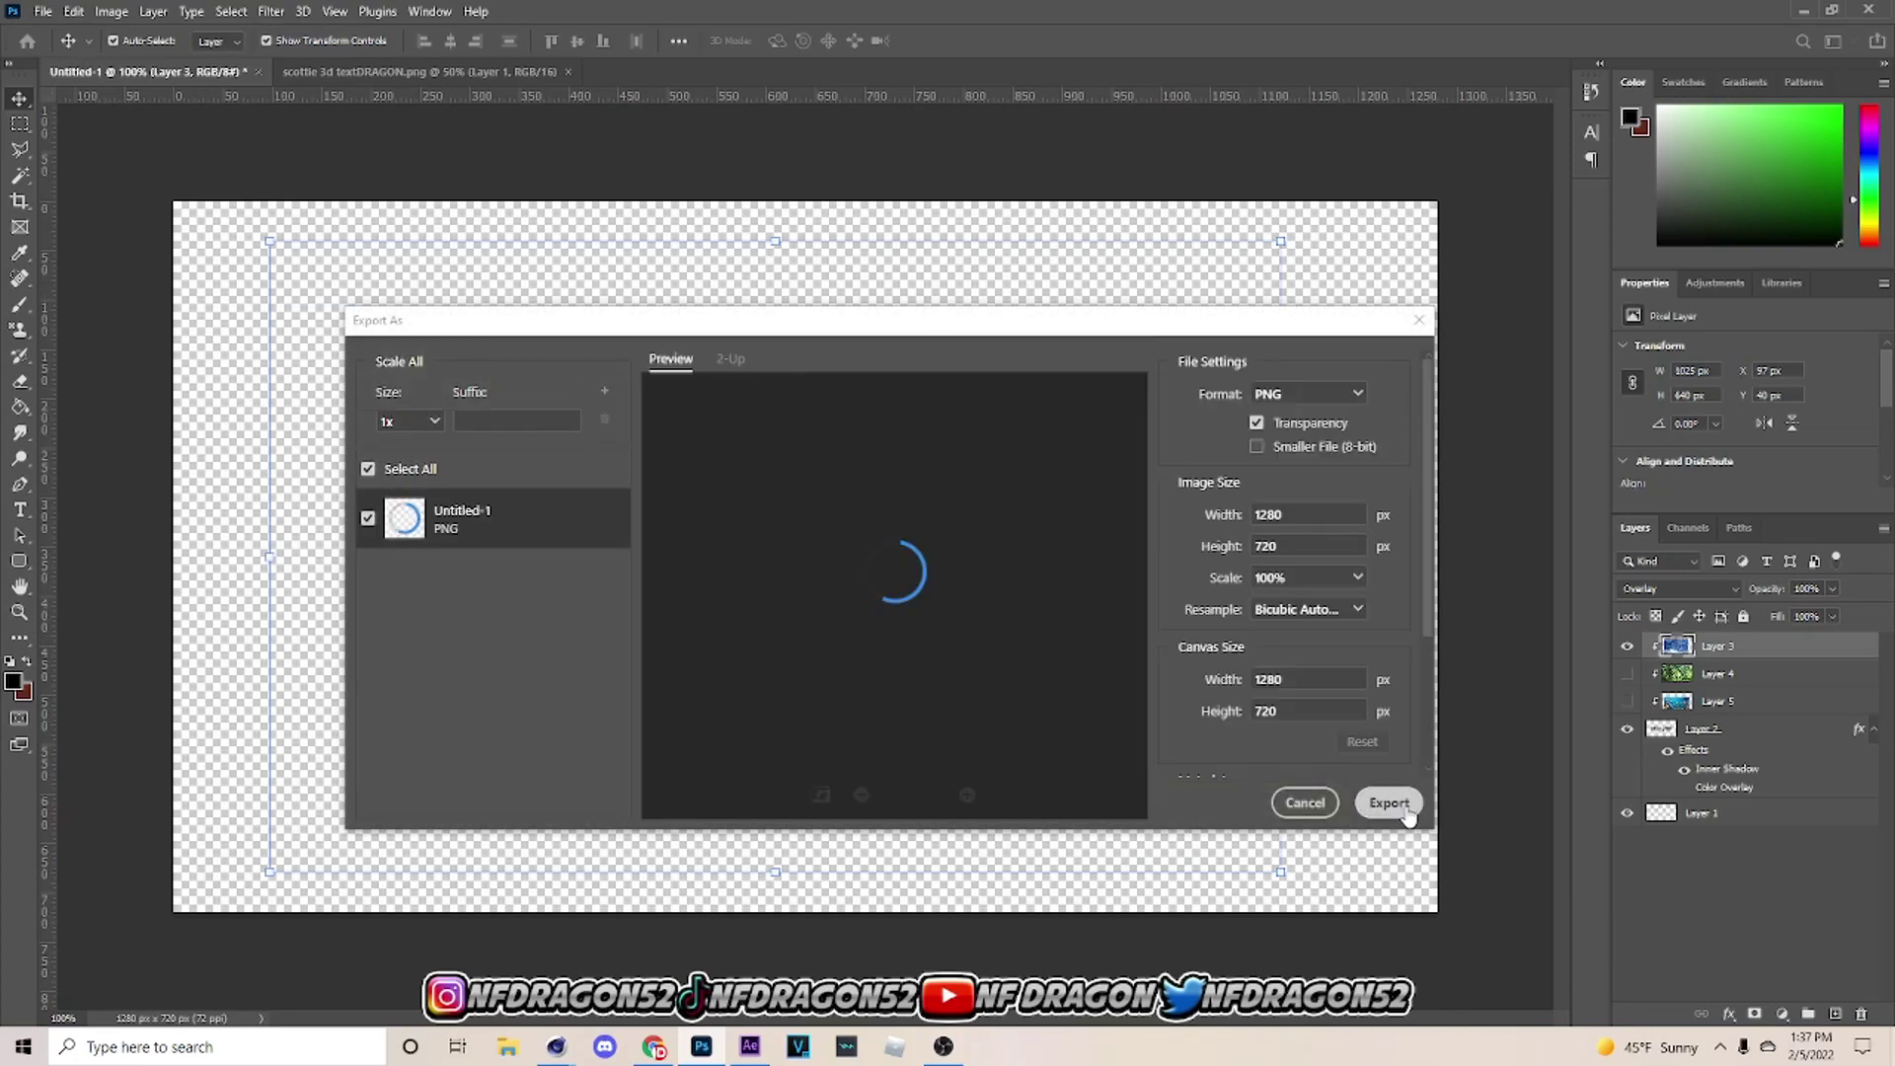
pyautogui.click(1389, 802)
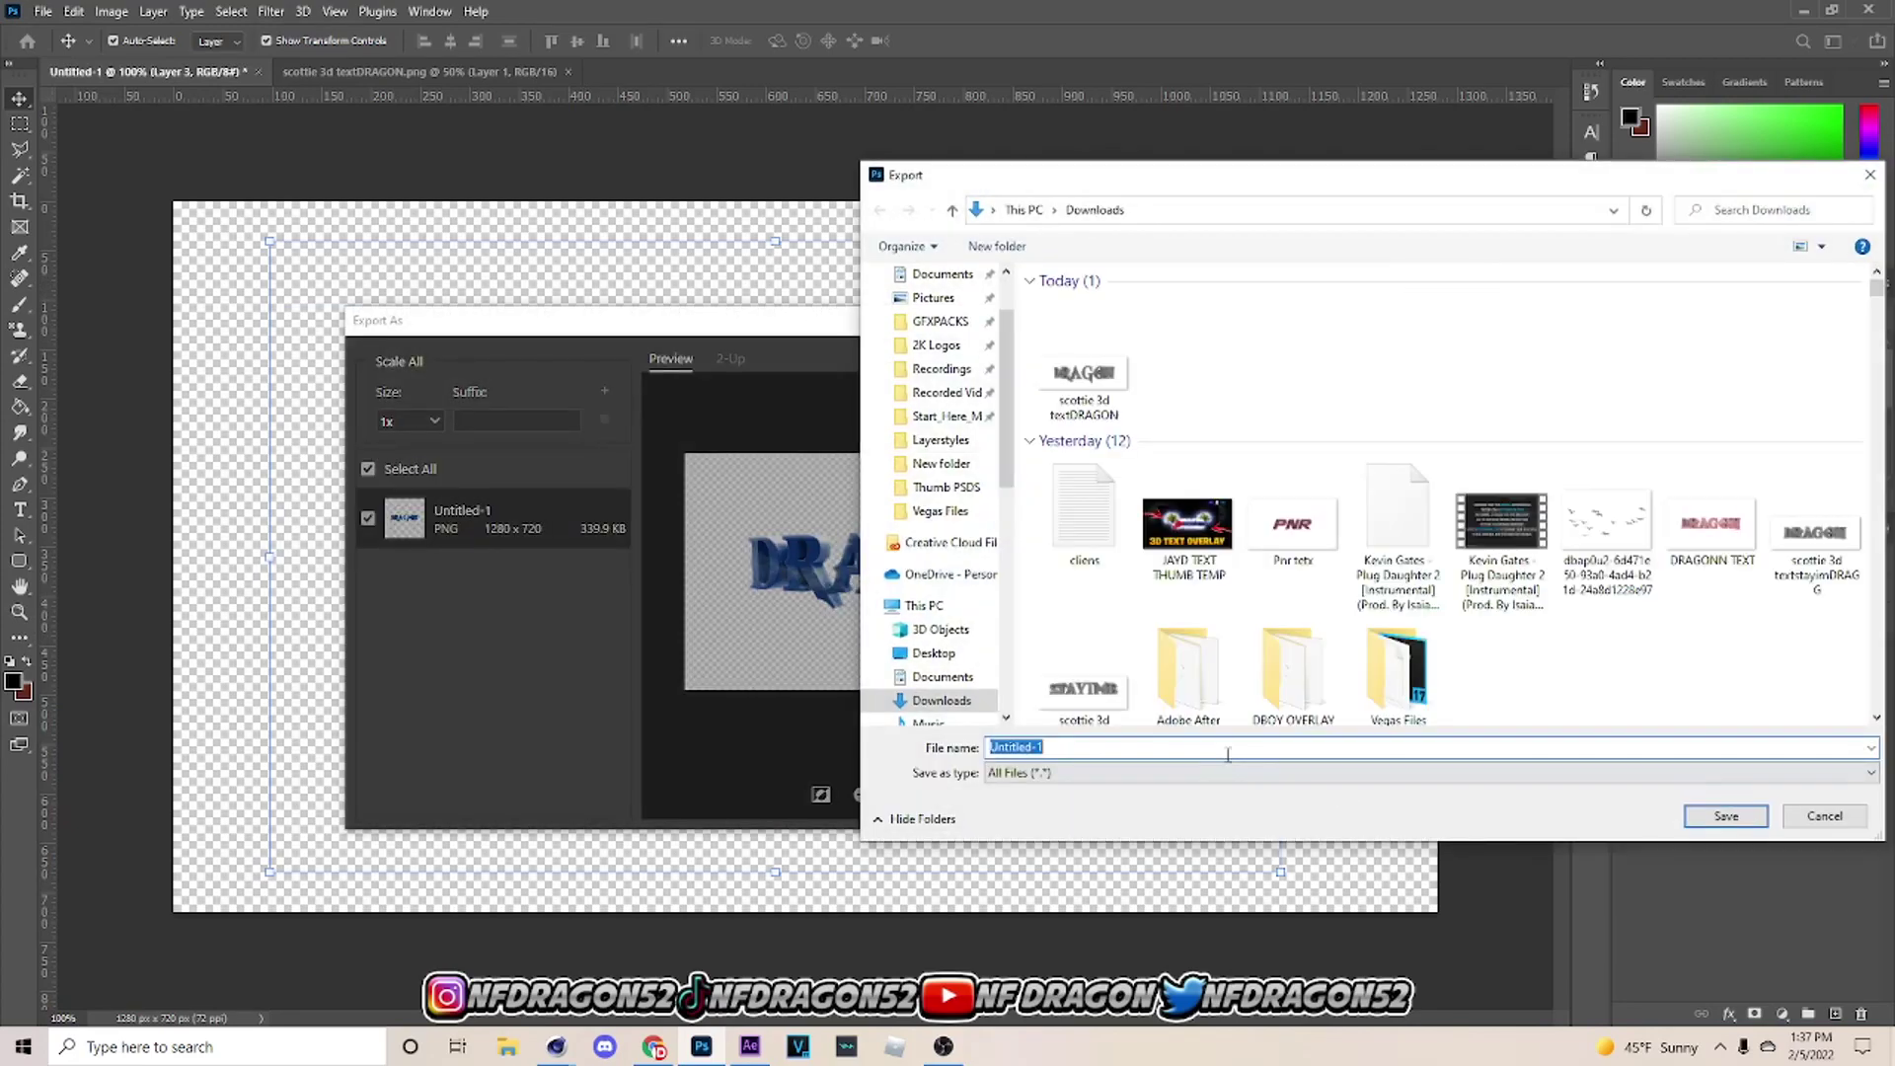
pyautogui.write('Dragon sky 2')
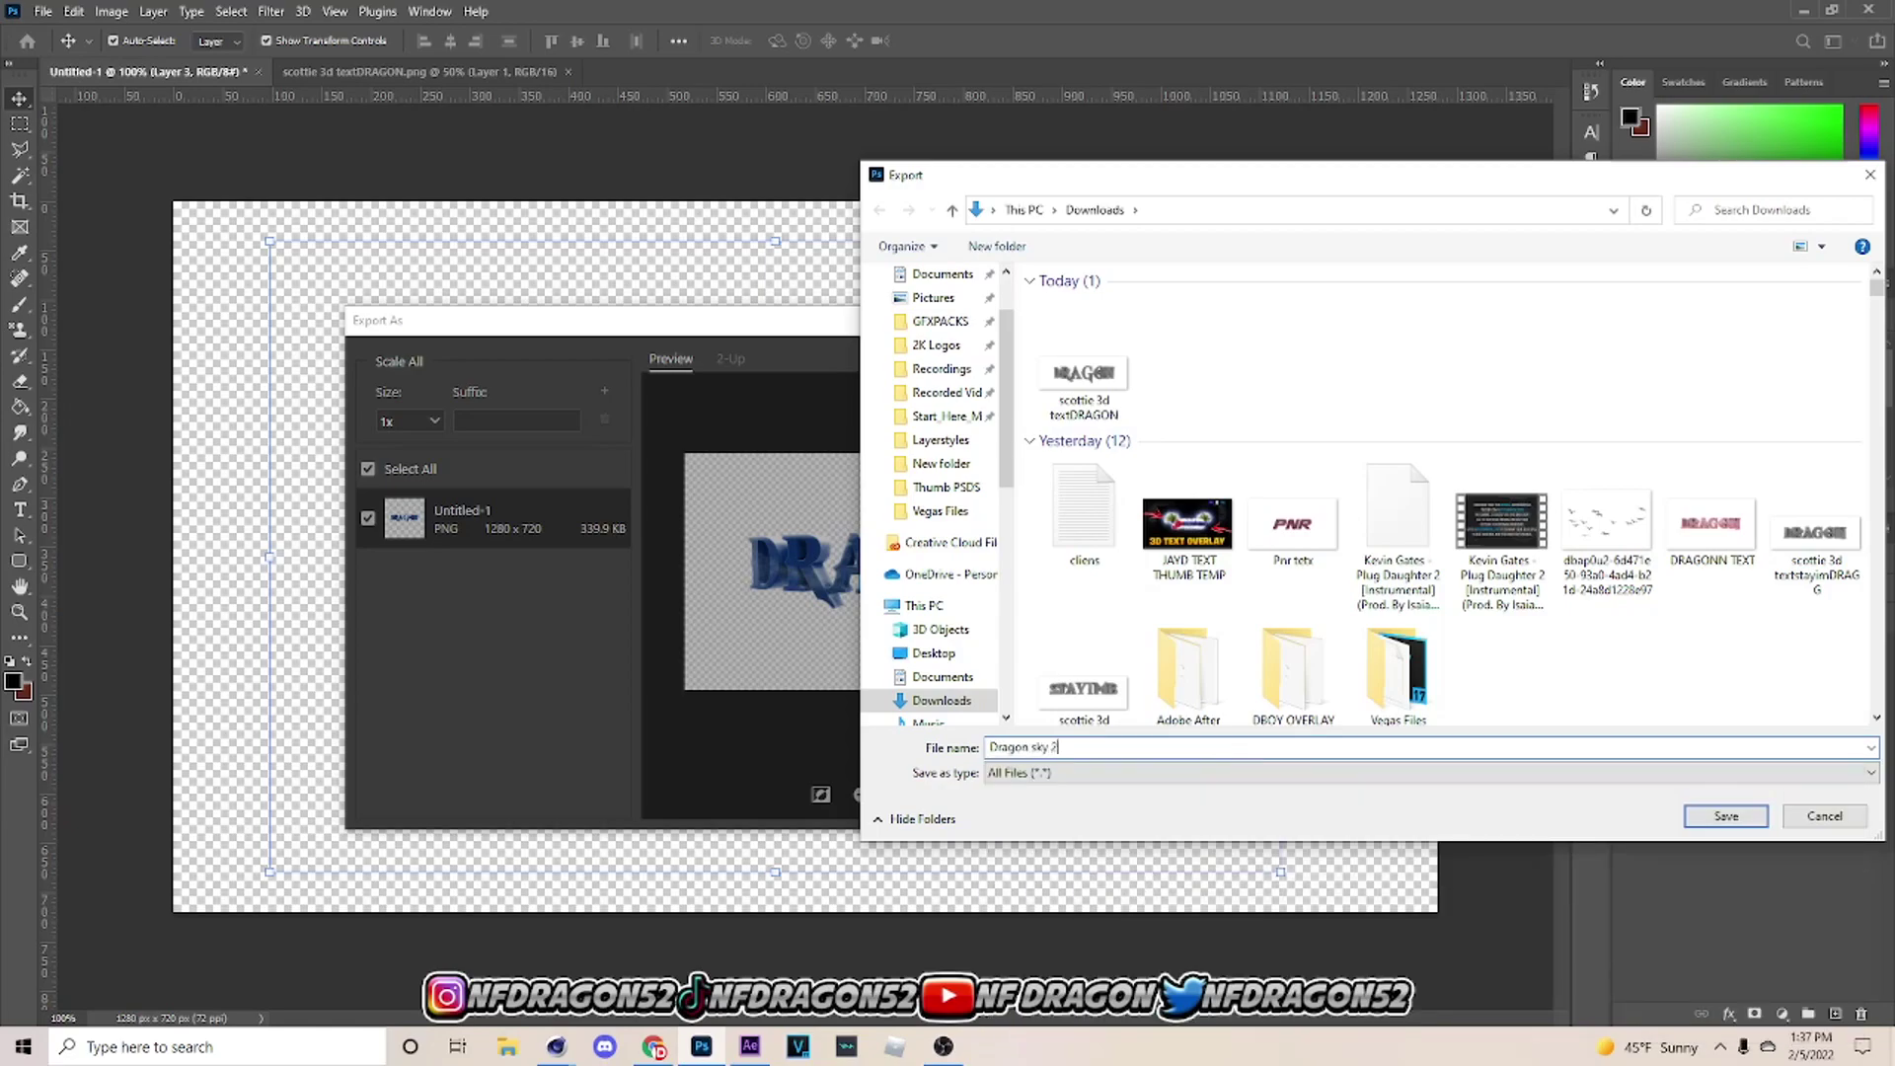
pyautogui.press('Return')
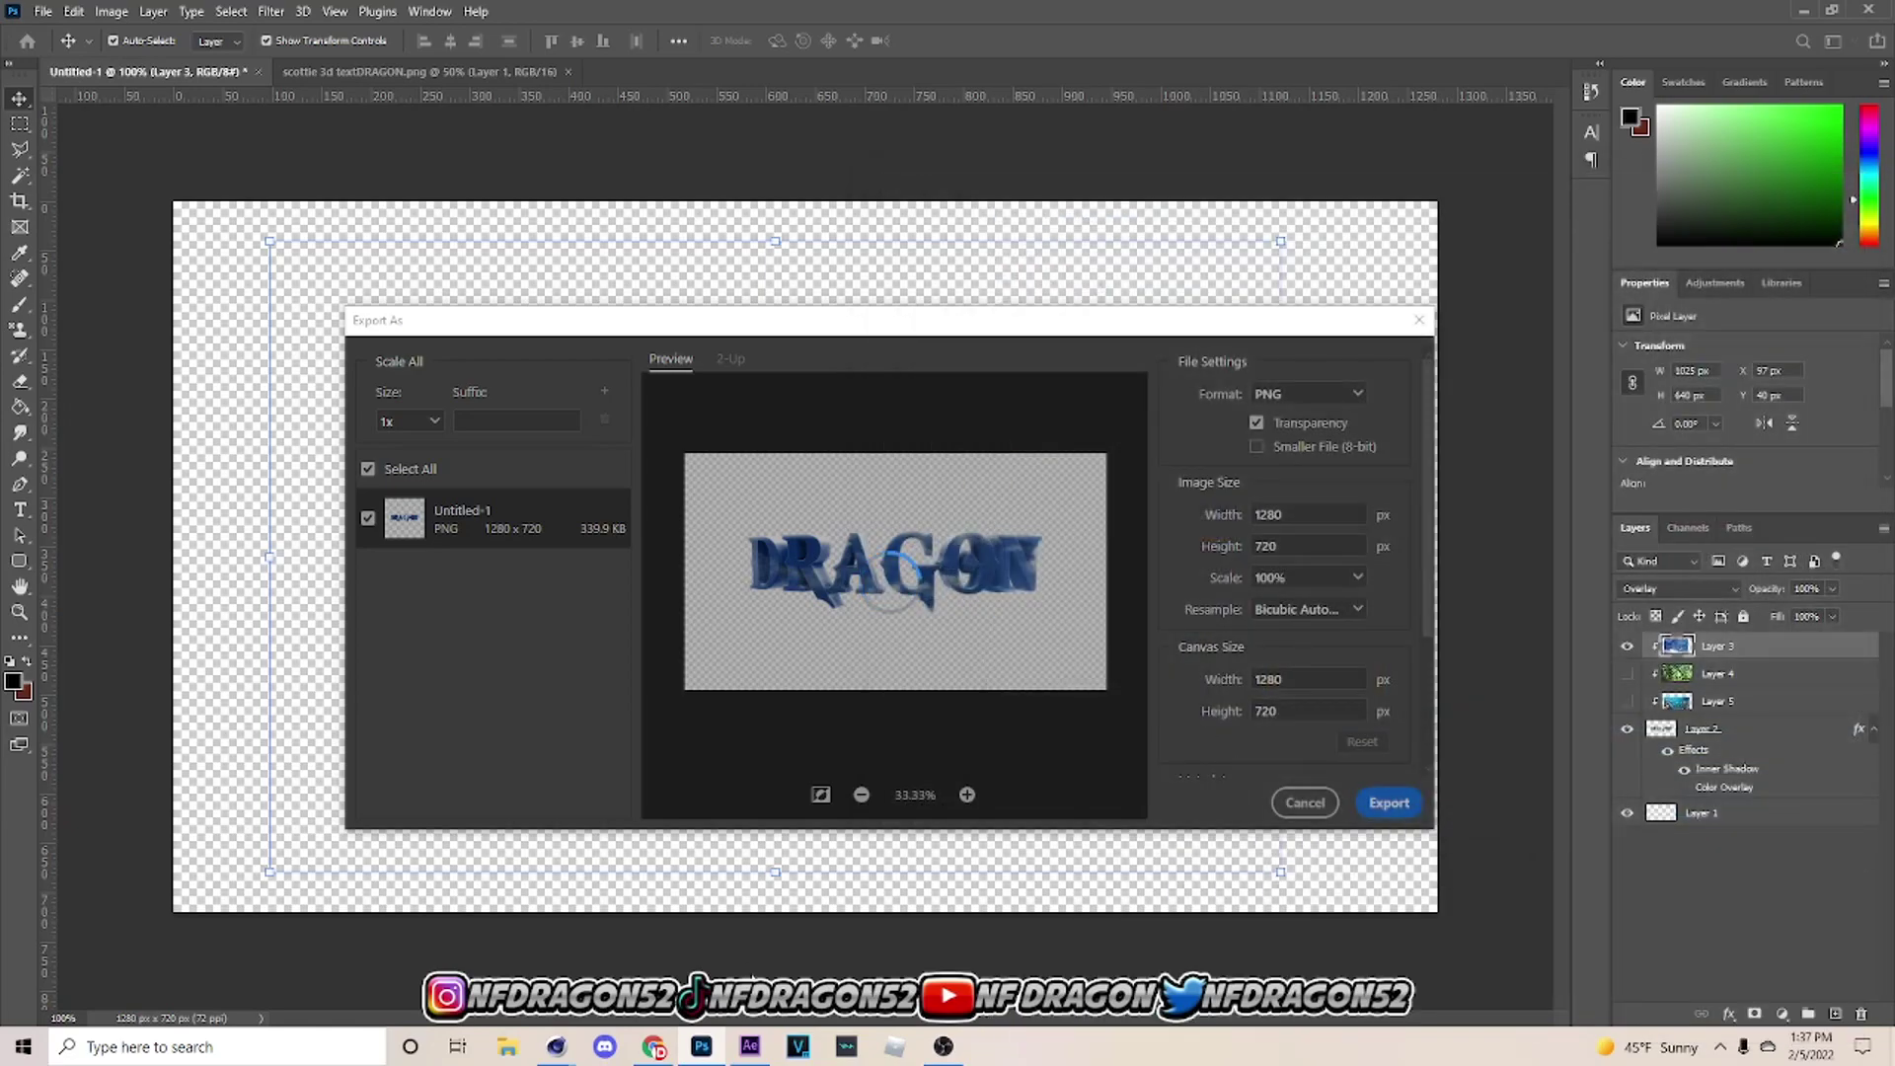
# Switch to After Effects and create a 1280 × 720 px composition at 30 fps with a 15-second duration.
pyautogui.click(752, 1046)
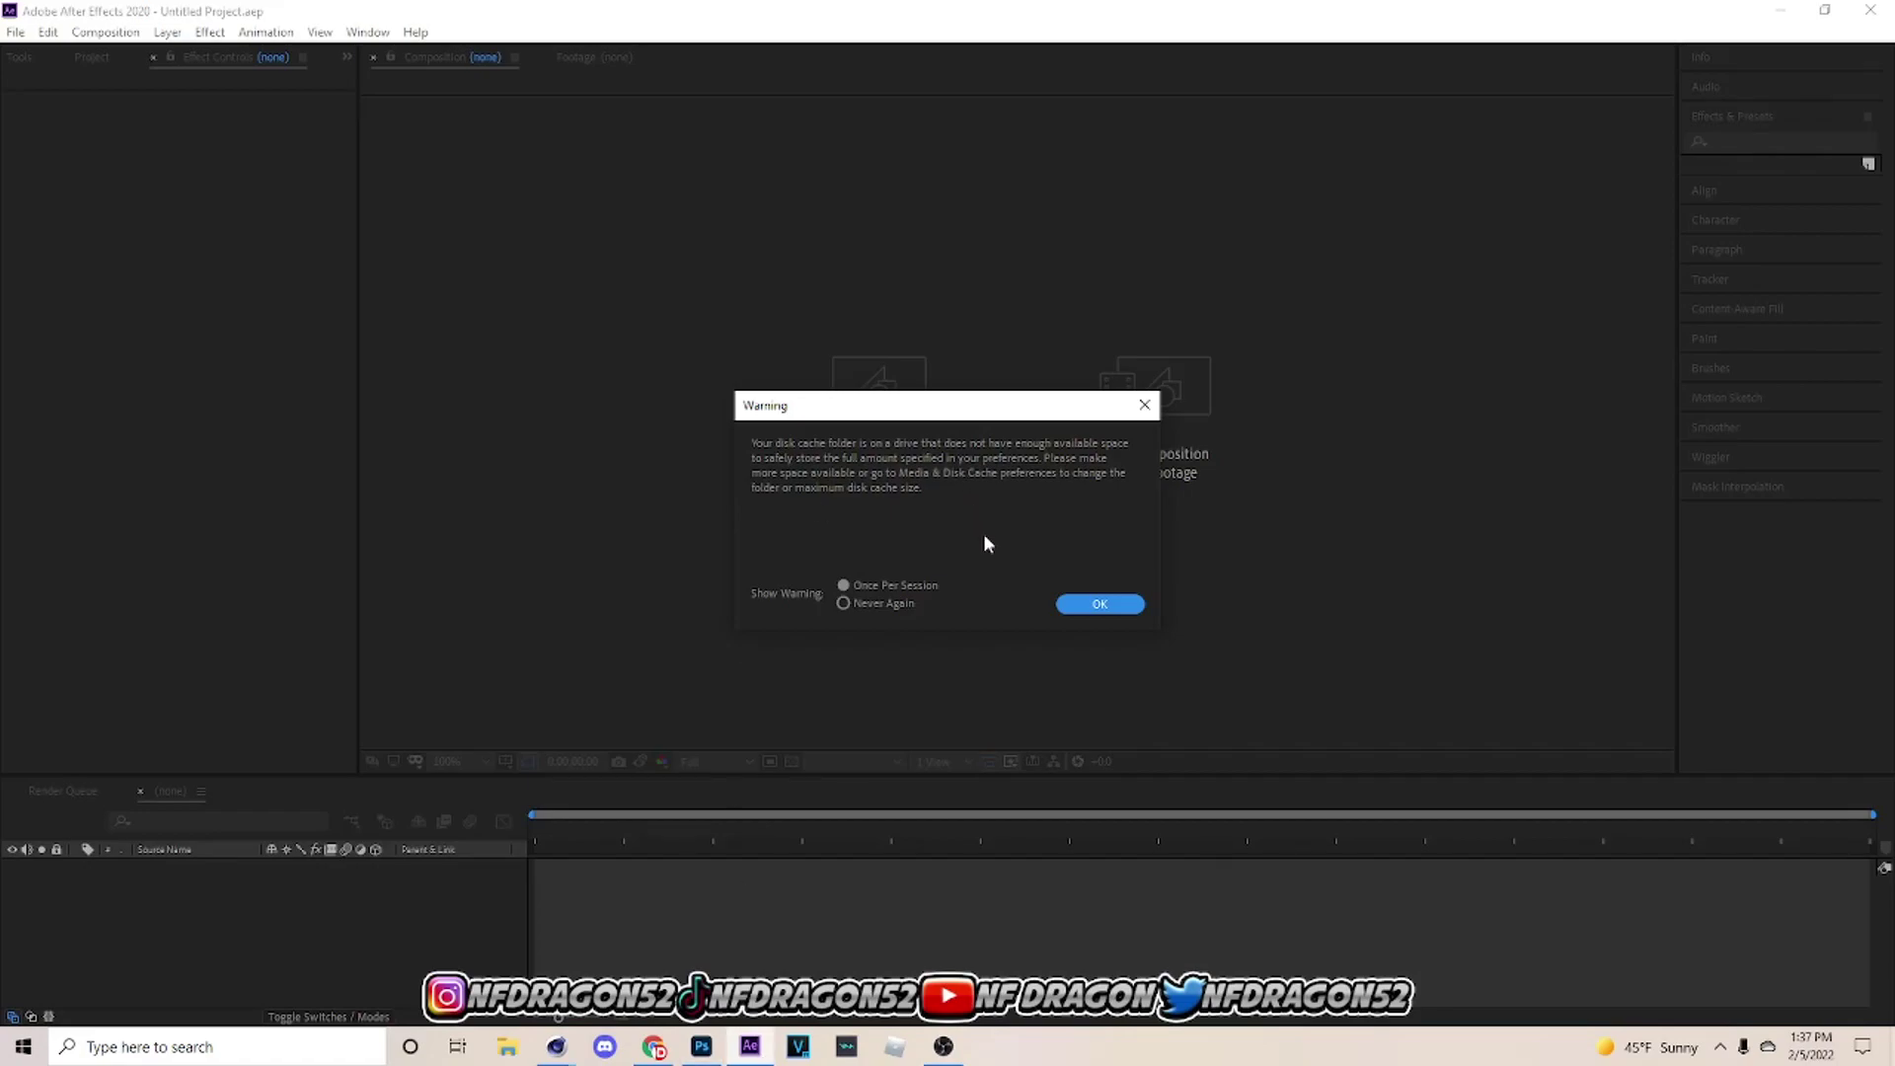
pyautogui.click(1078, 607)
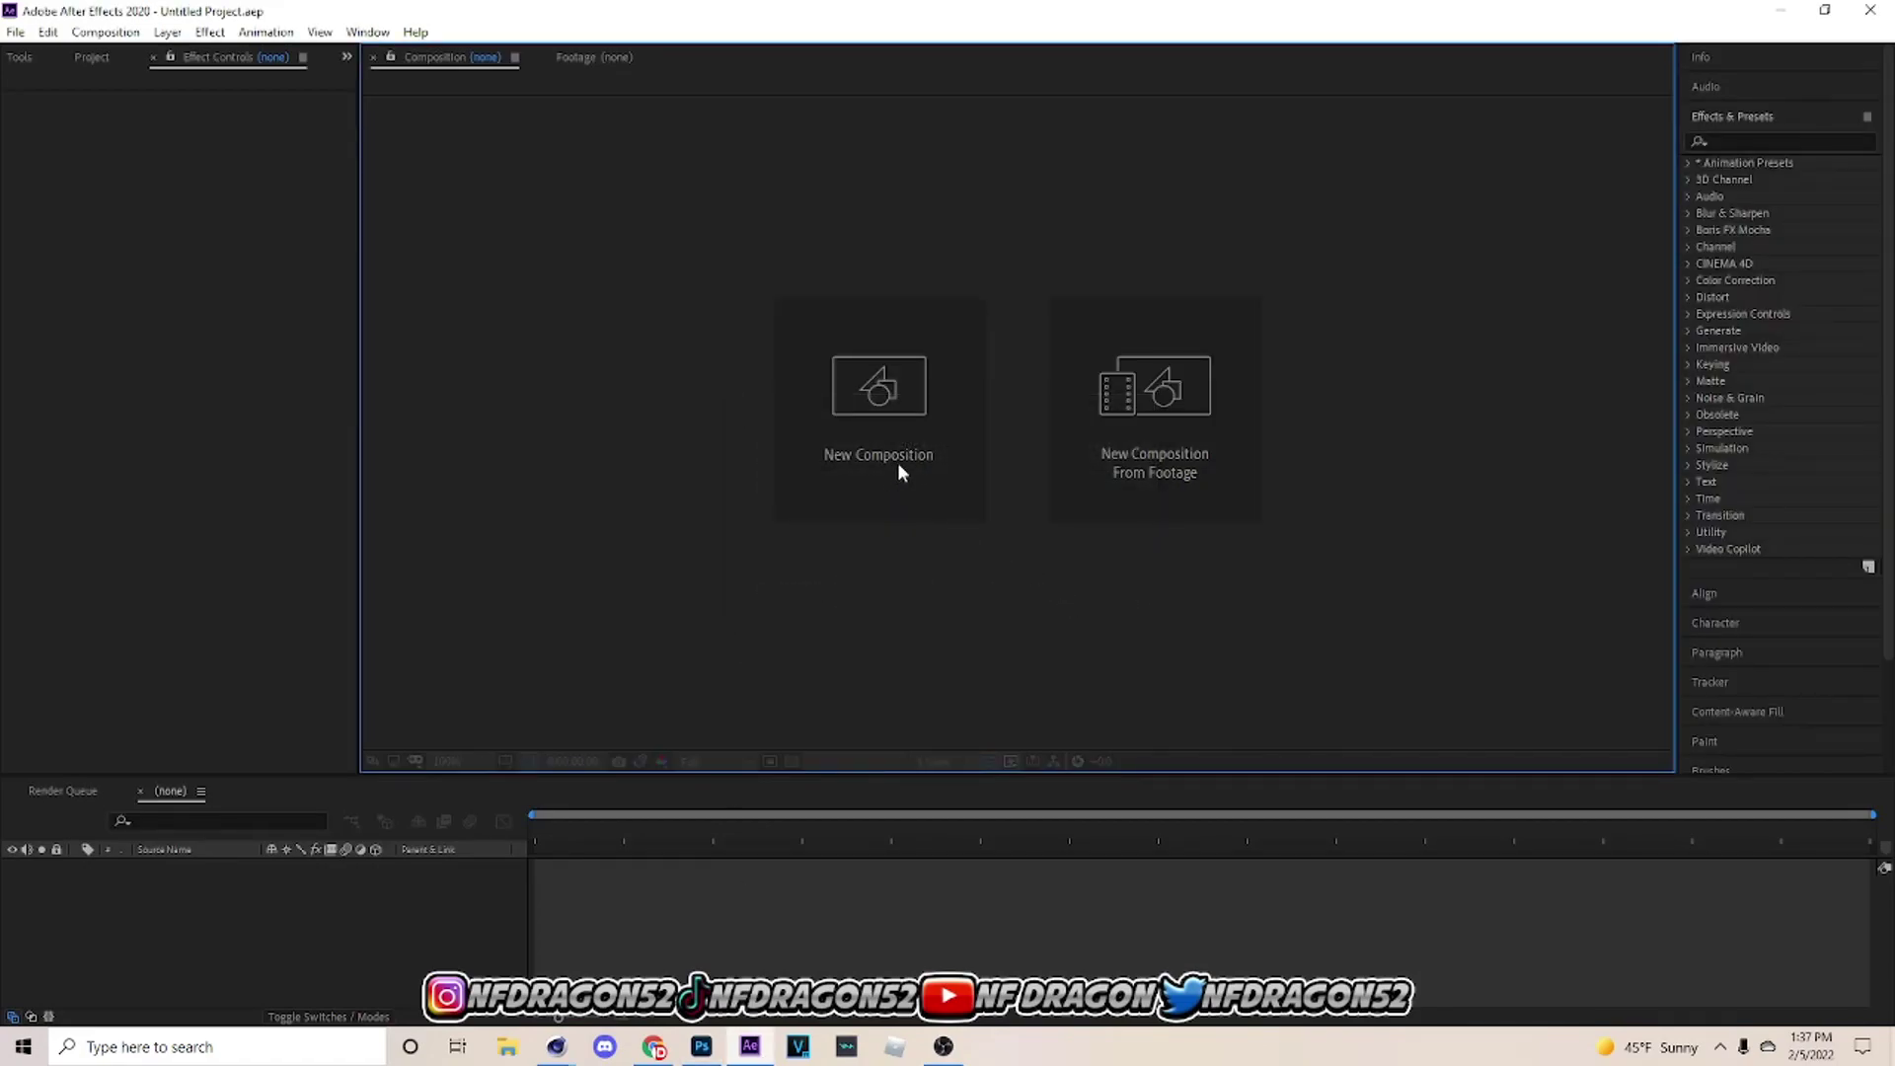
pyautogui.click(943, 432)
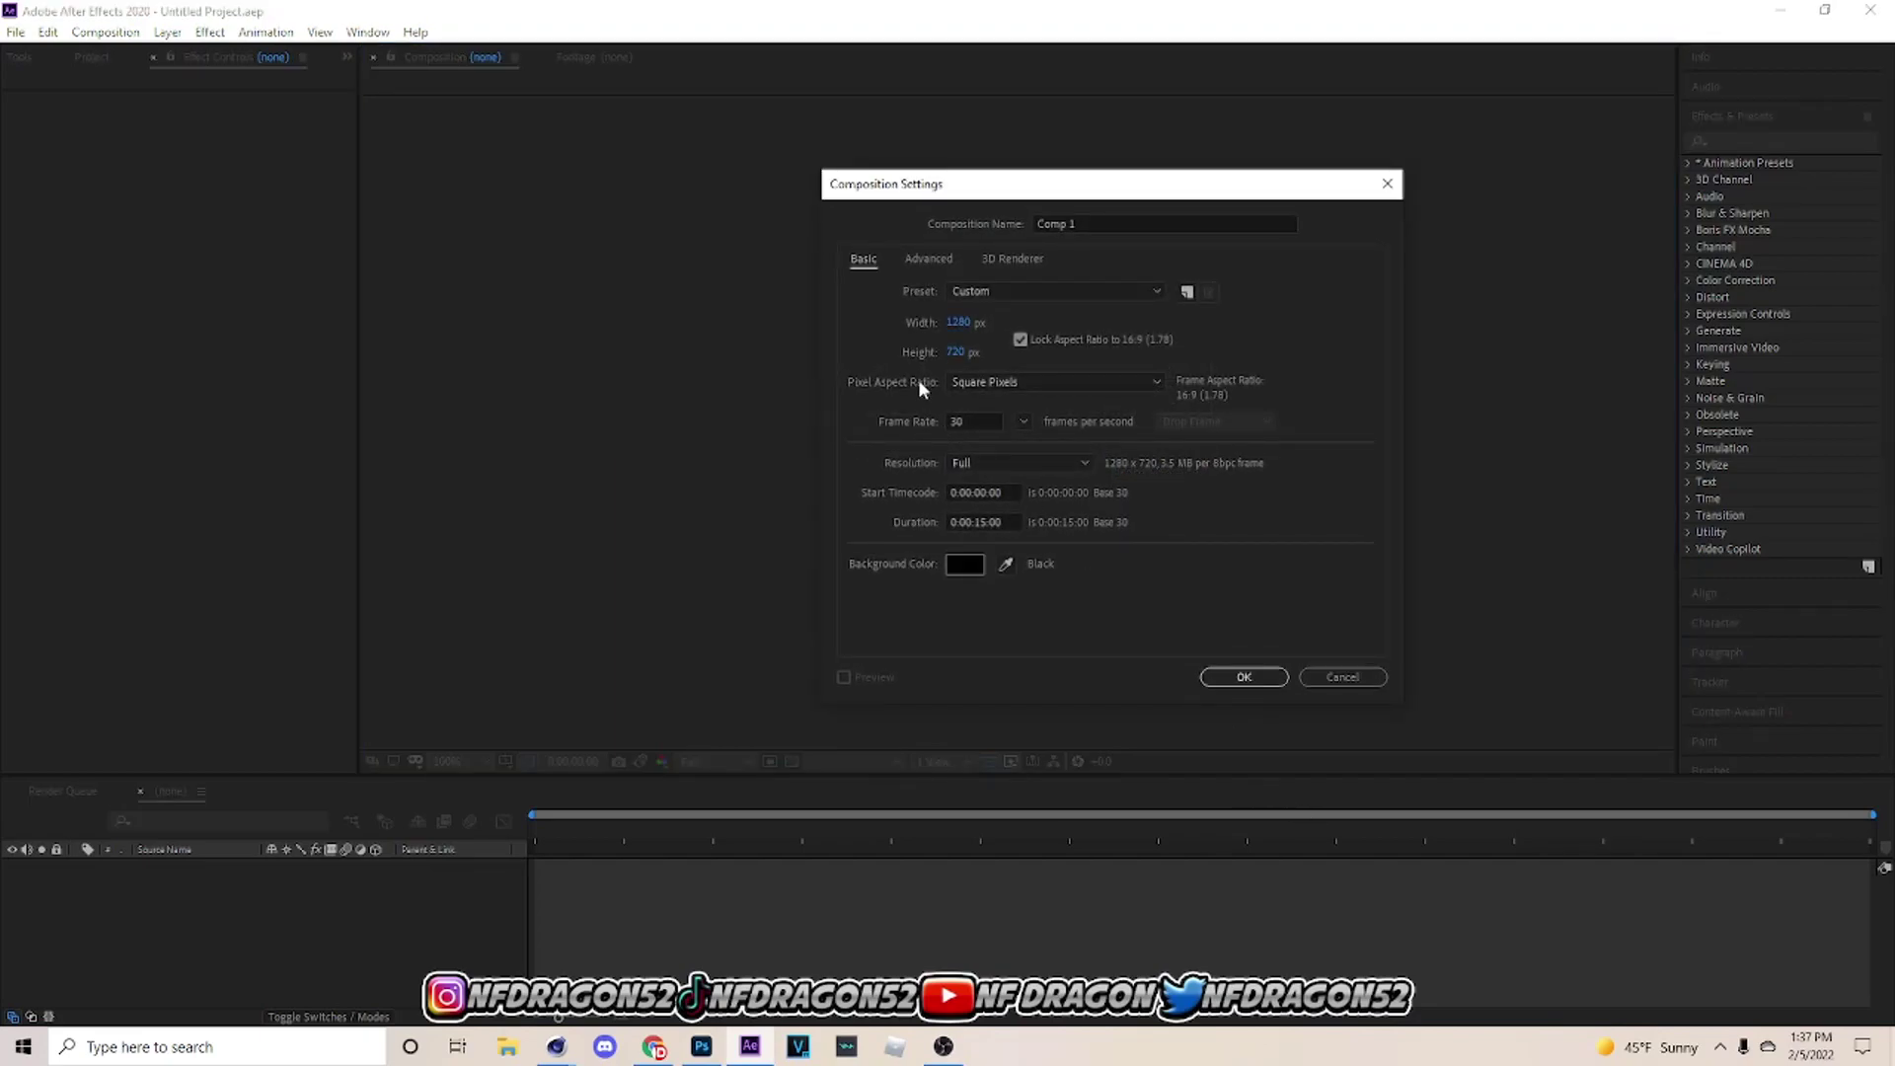
pyautogui.click(986, 520)
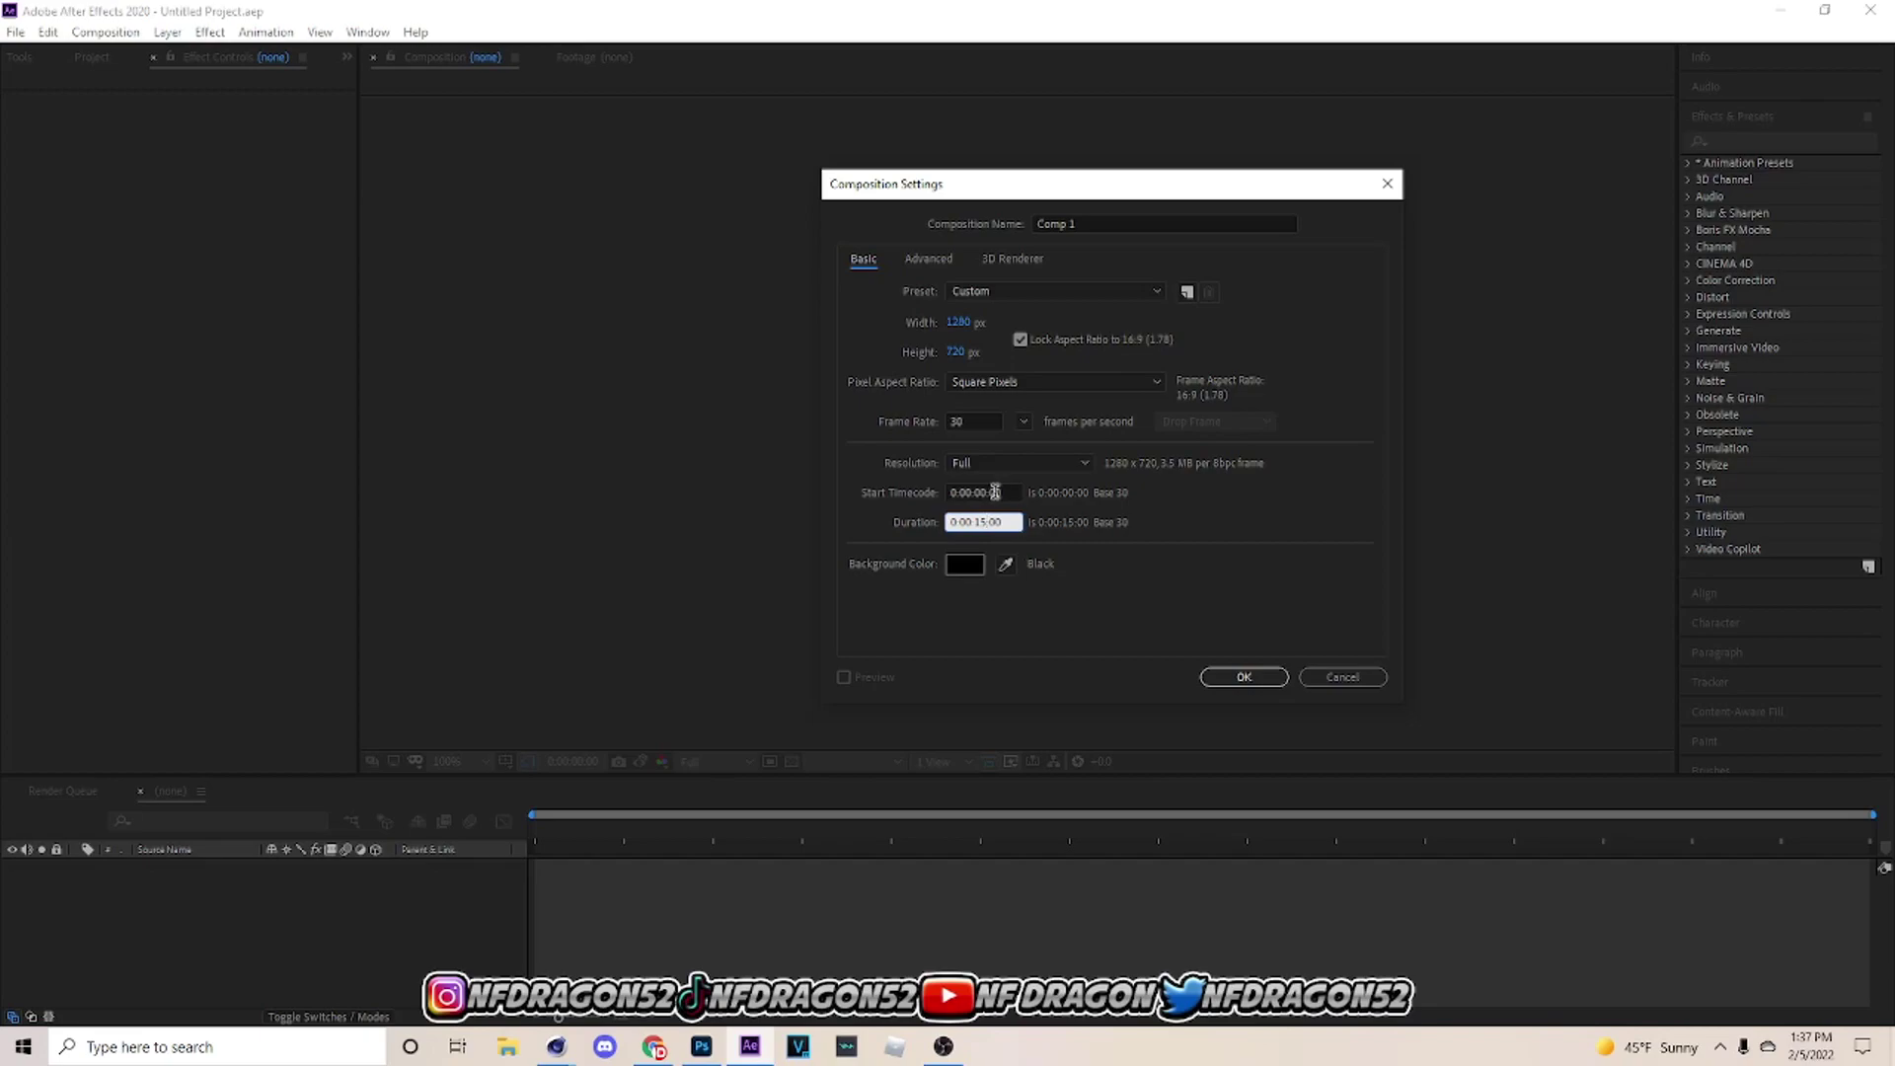
pyautogui.click(970, 421)
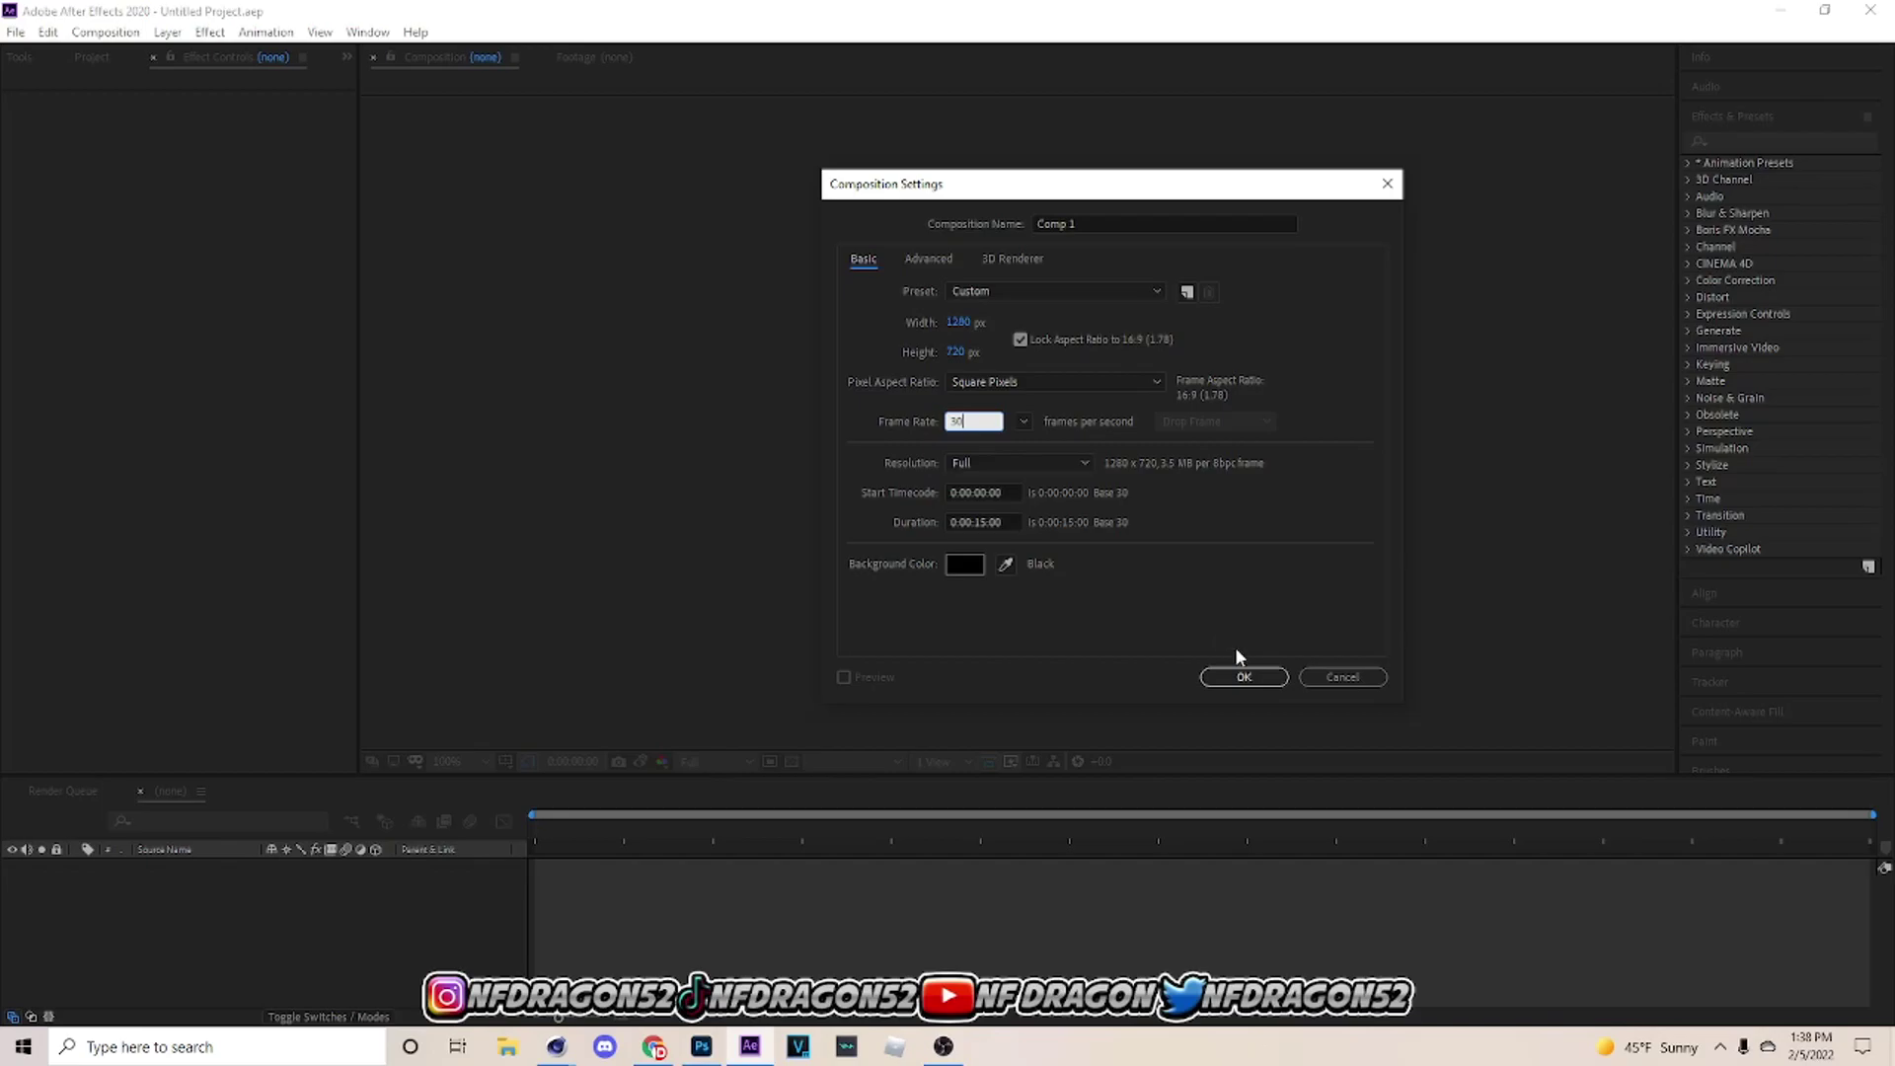
pyautogui.click(1245, 677)
# Import Dragon sky 2 from the Downloads folder as footage and place it in the composition.
pyautogui.click(16, 32)
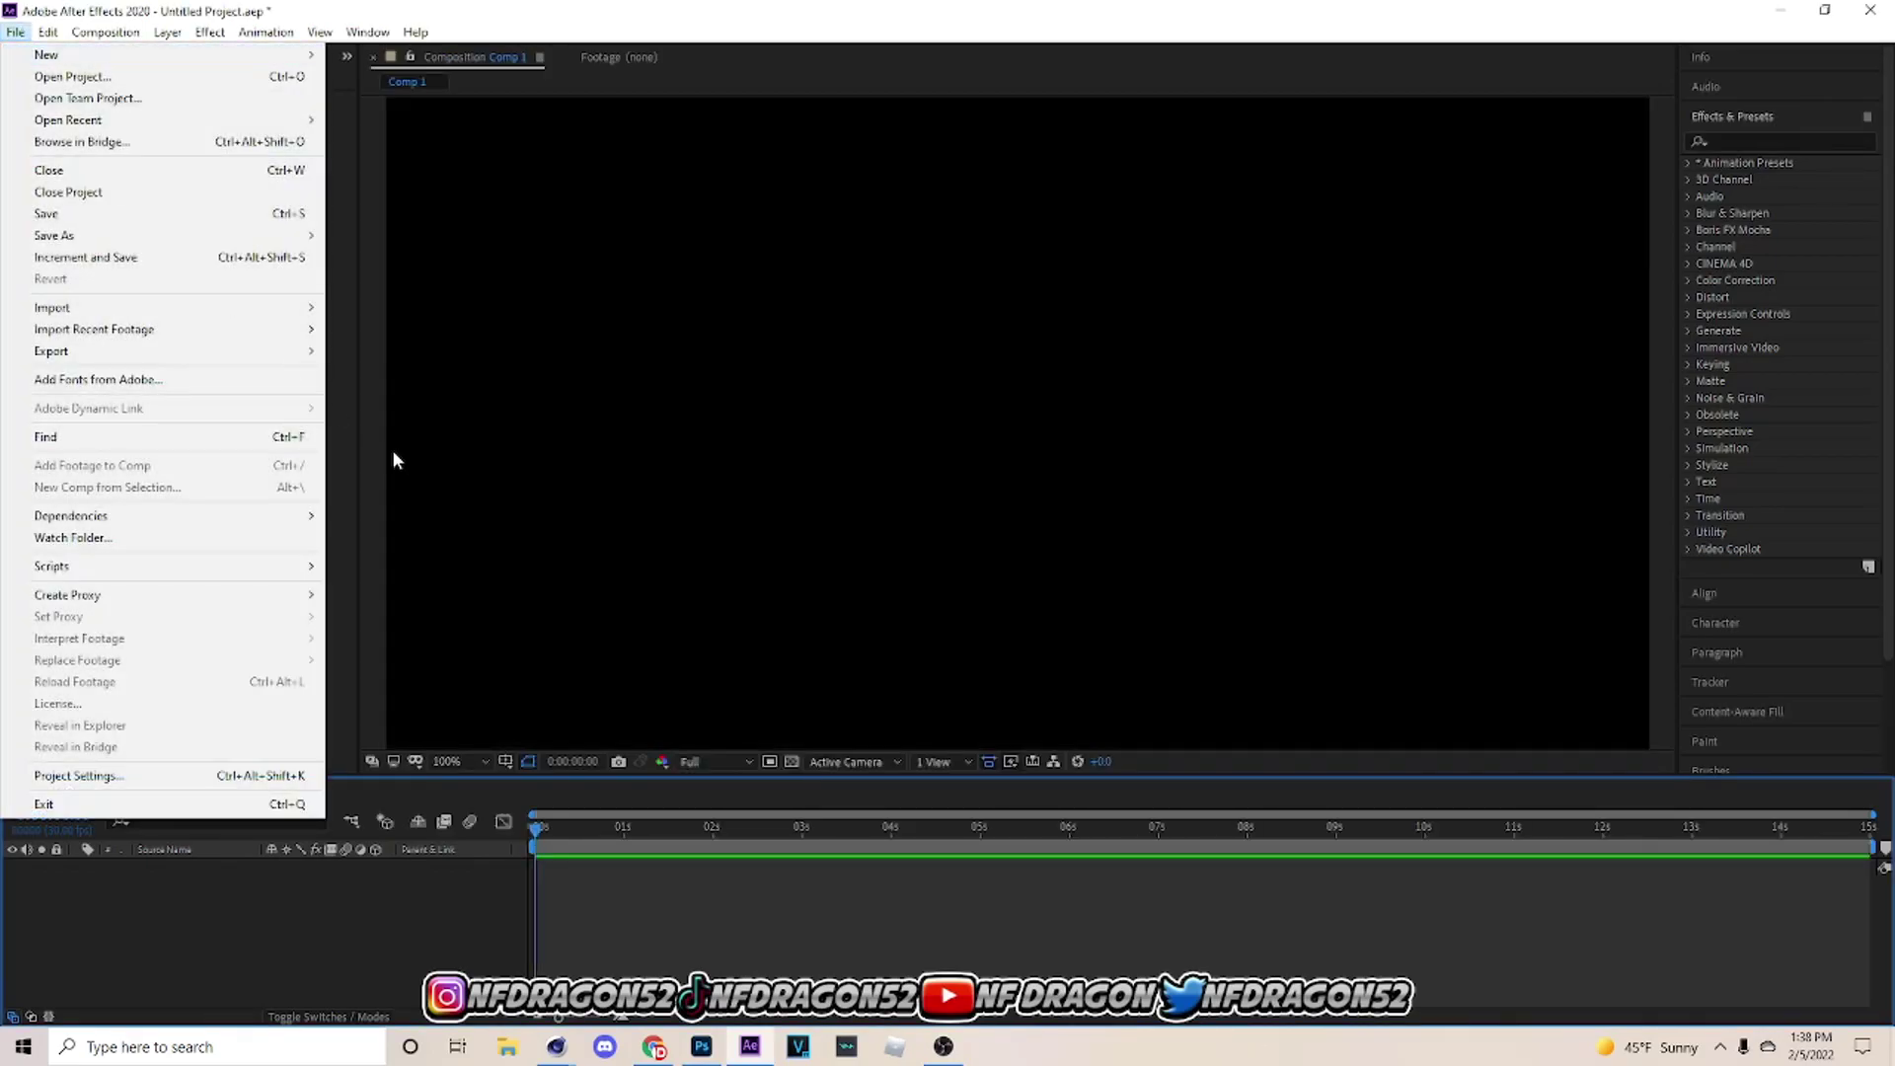
pyautogui.moveTo(240, 320)
pyautogui.click(394, 306)
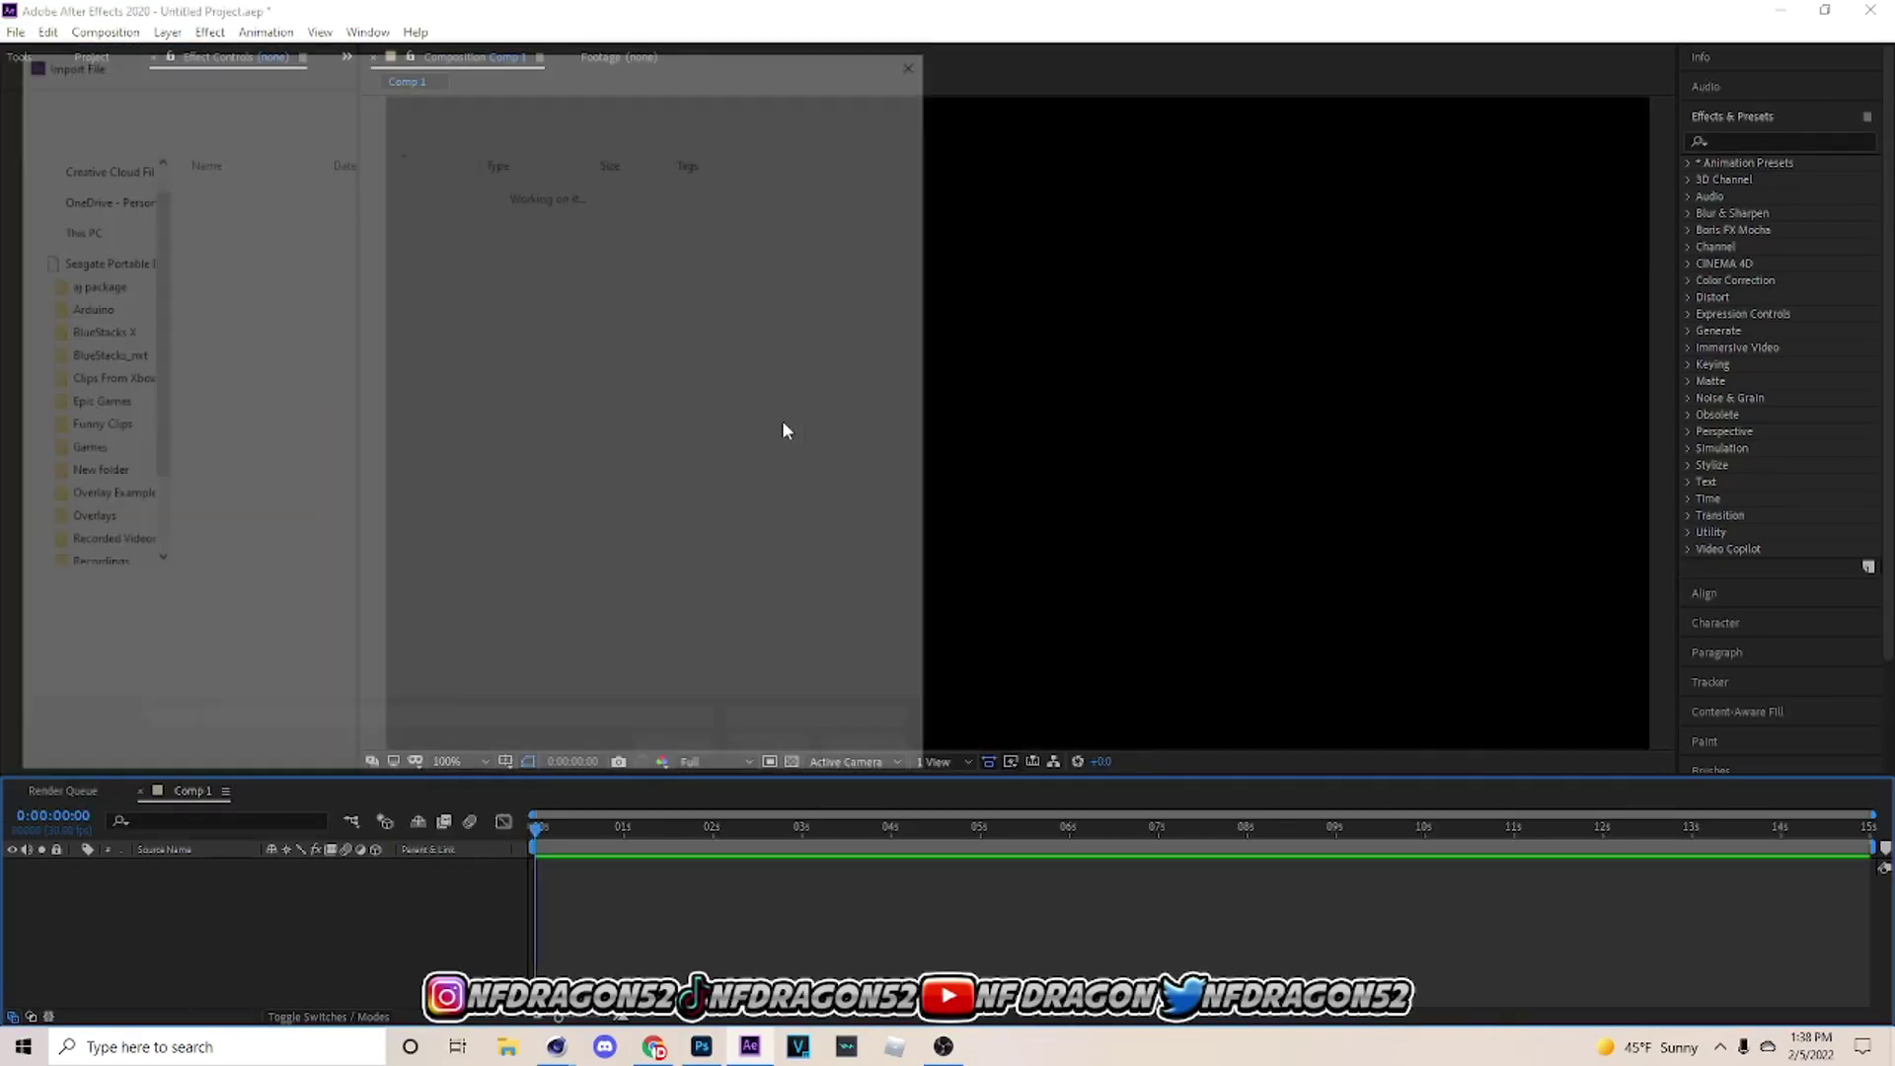
pyautogui.scroll(10, 112, 240)
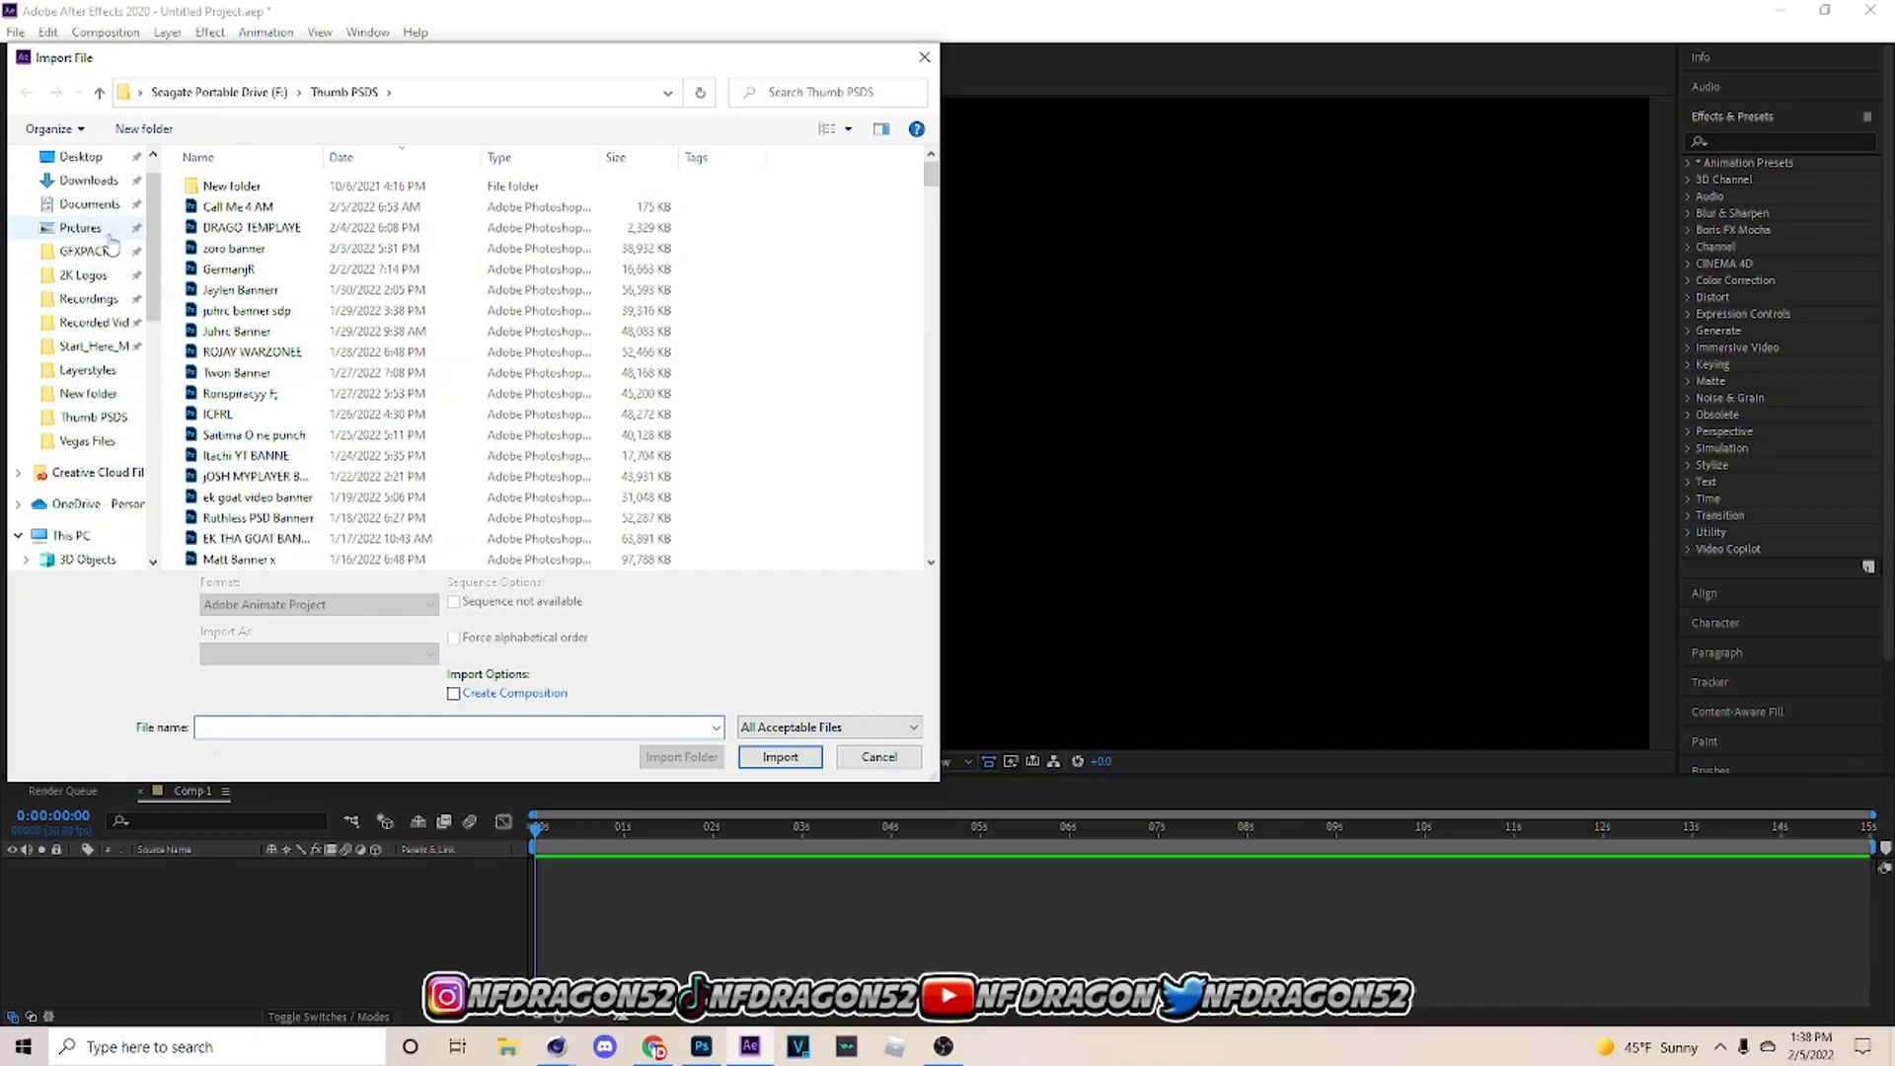
pyautogui.click(111, 218)
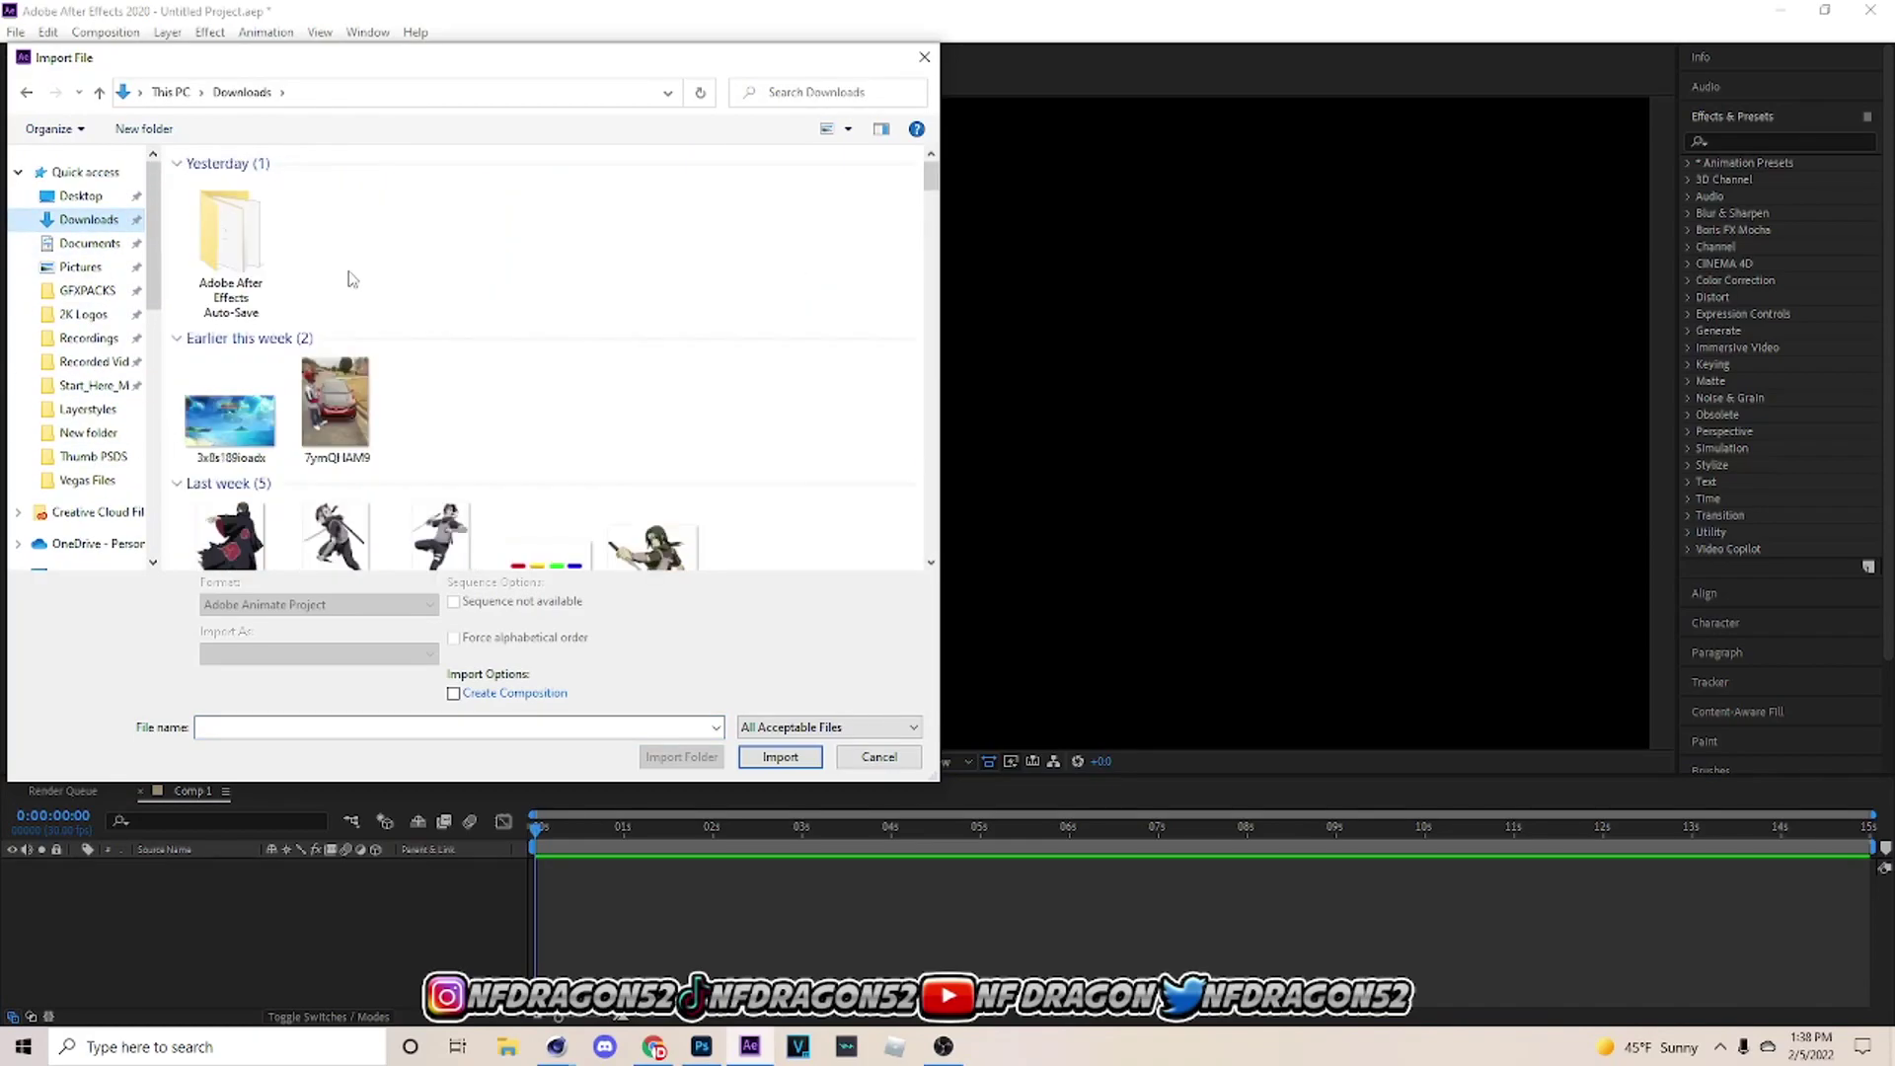
pyautogui.click(233, 215)
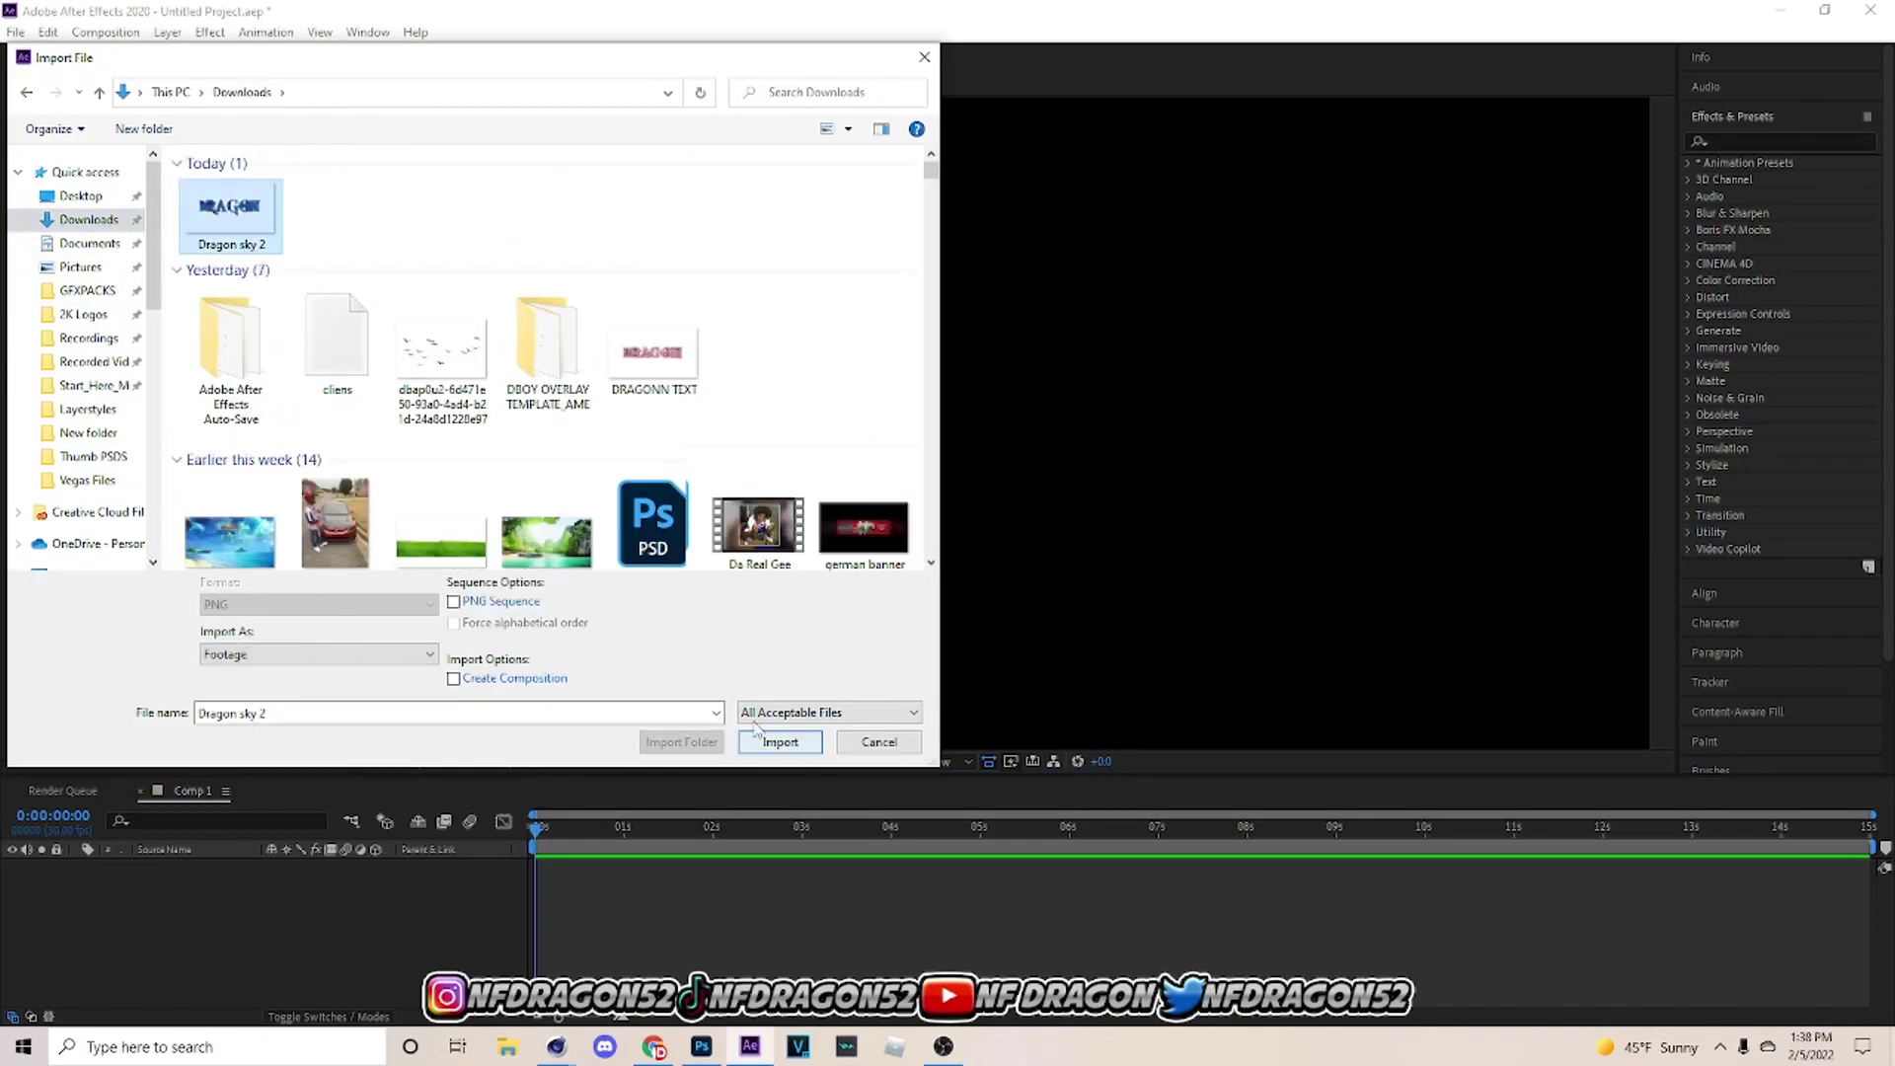
pyautogui.click(775, 756)
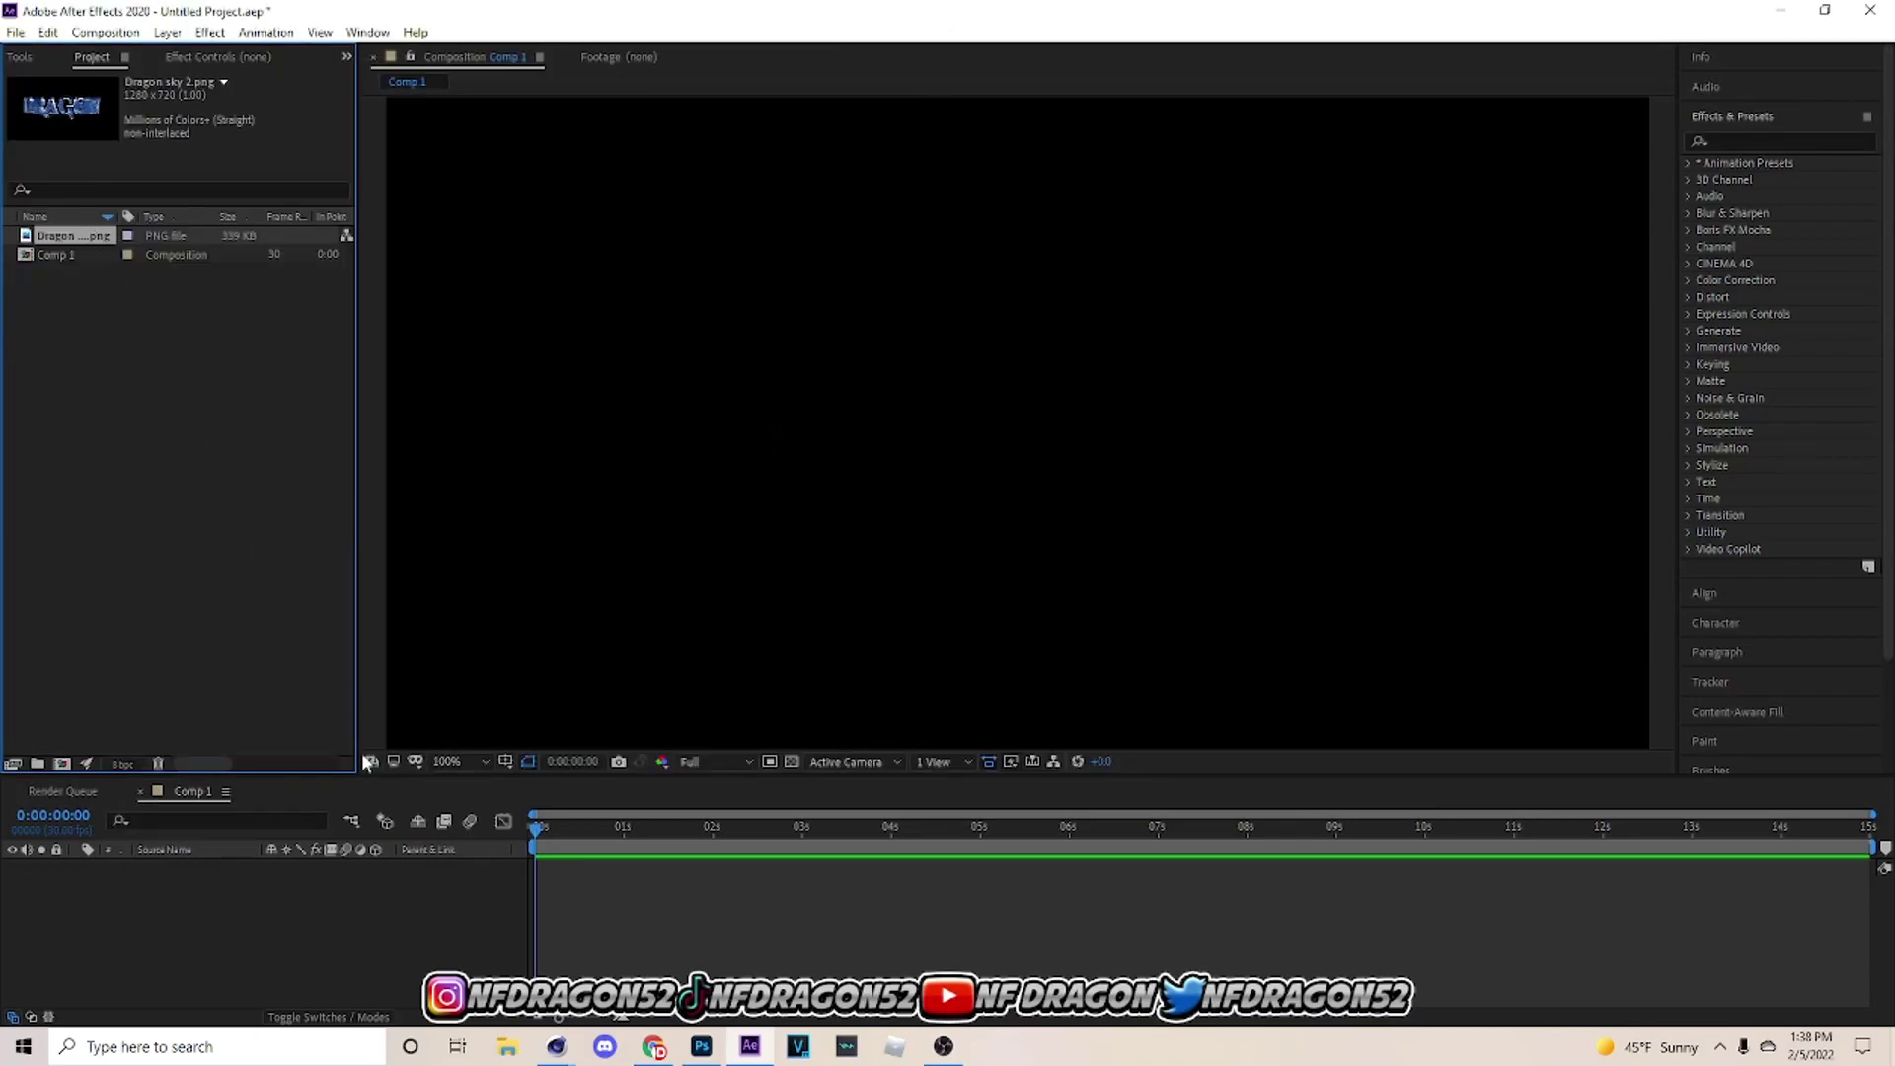
pyautogui.moveTo(99, 239); pyautogui.dragTo(352, 901)
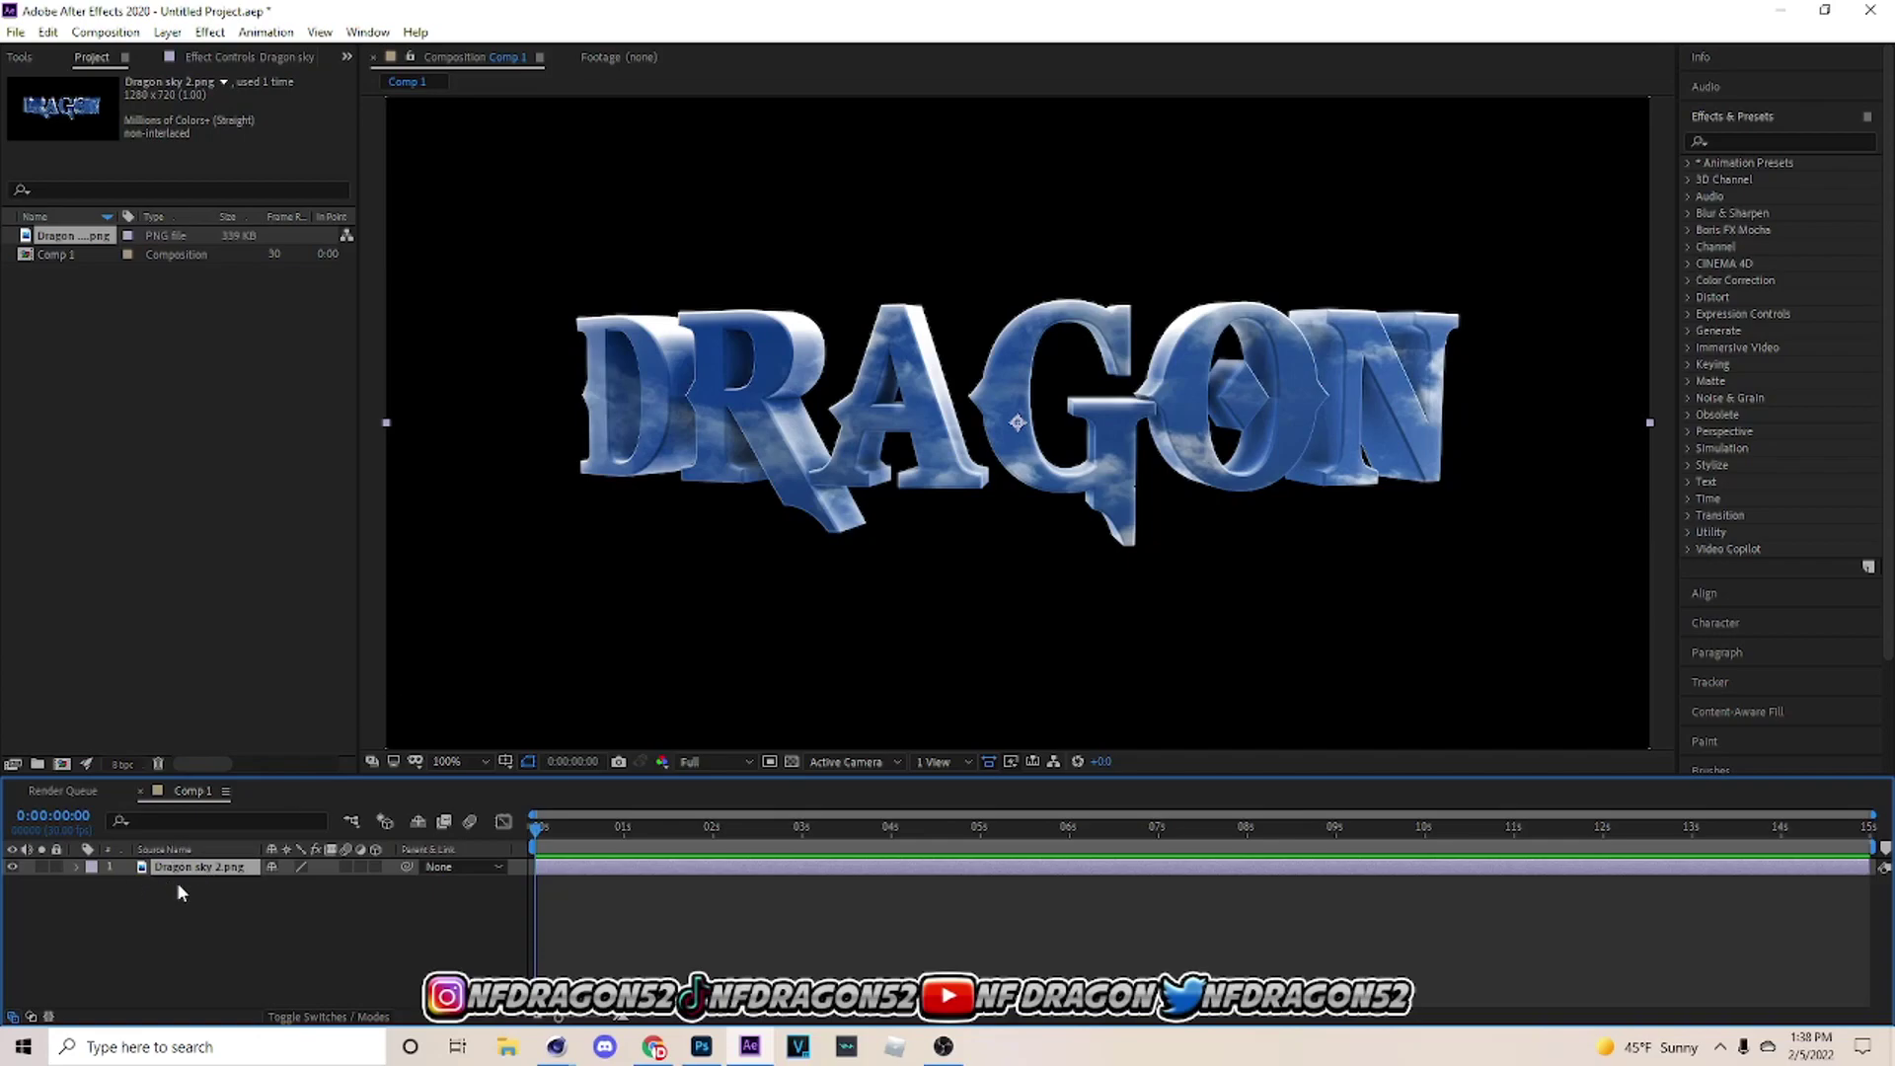
# Duplicate the lettering layer and auto-trace the lower copy with the default settings to create masks around the letters.
pyautogui.hotkey('ctrl', 'd')
pyautogui.click(237, 881)
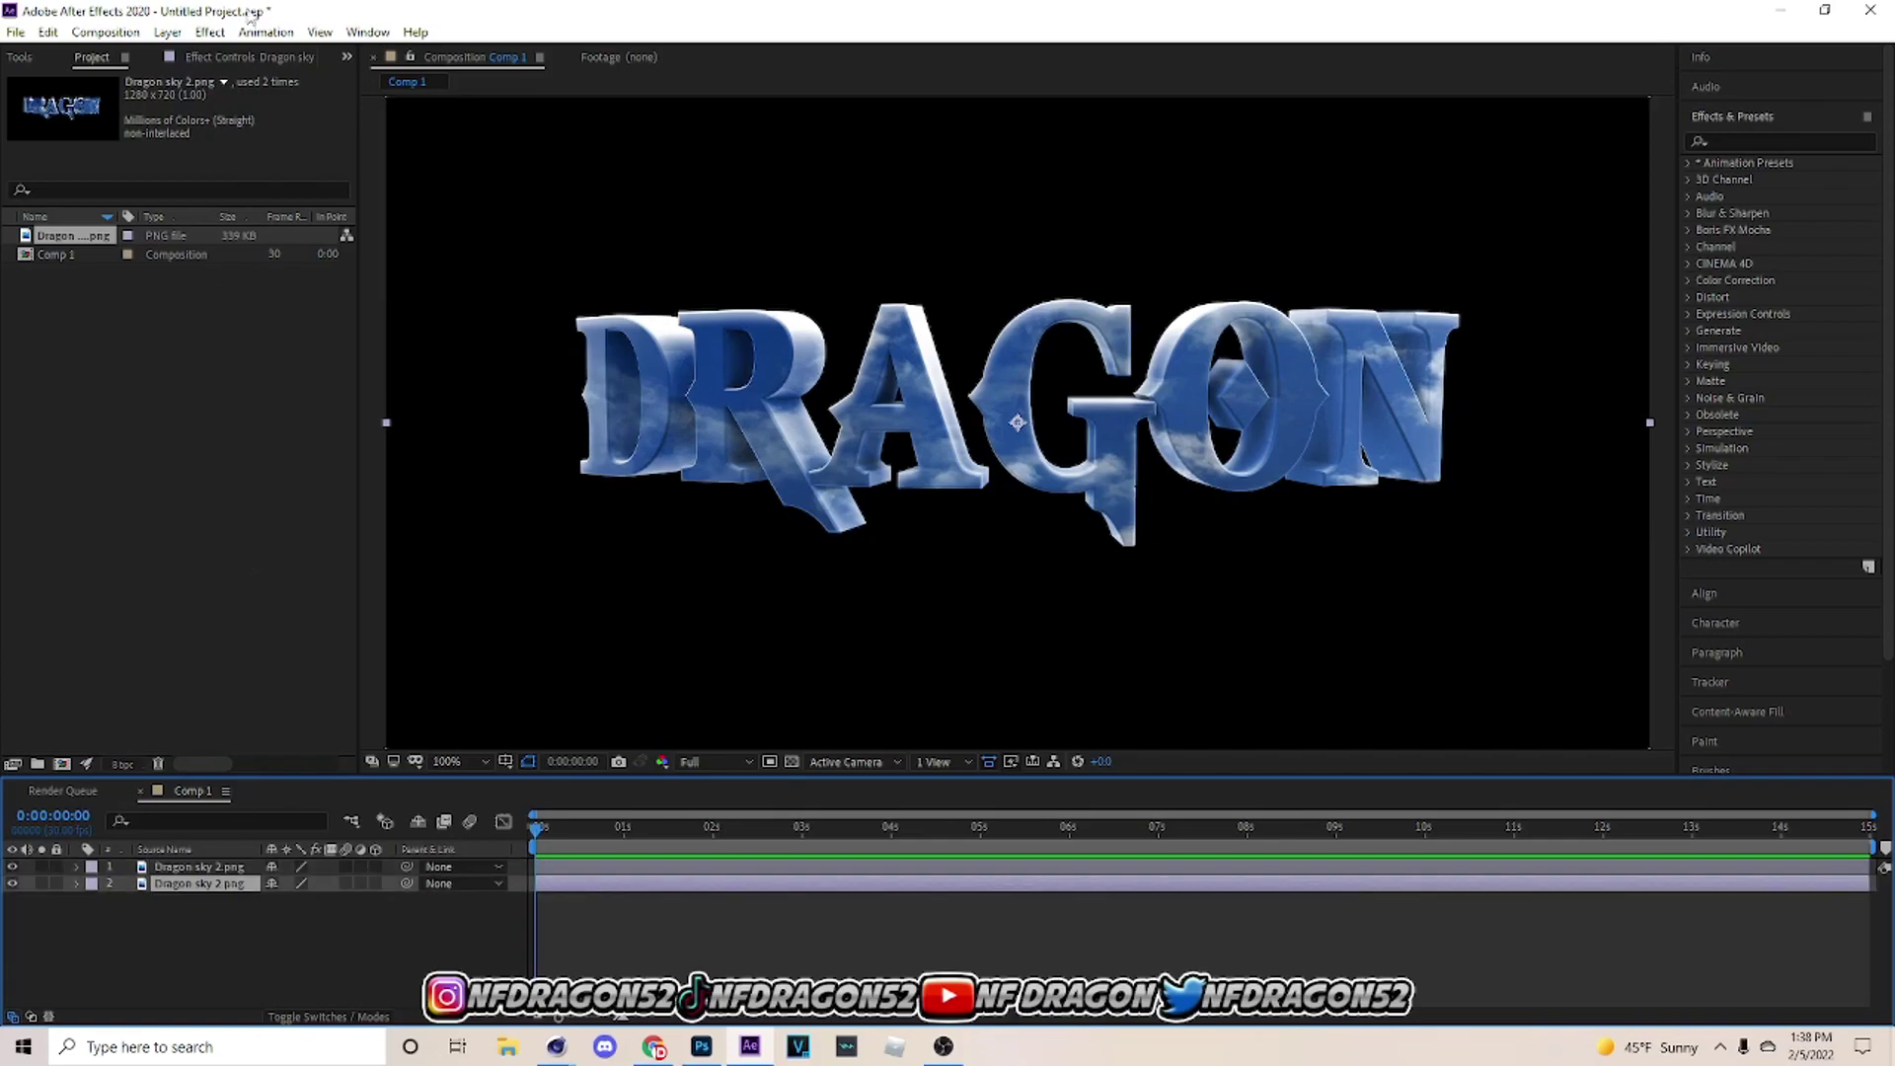
pyautogui.click(167, 31)
pyautogui.click(214, 661)
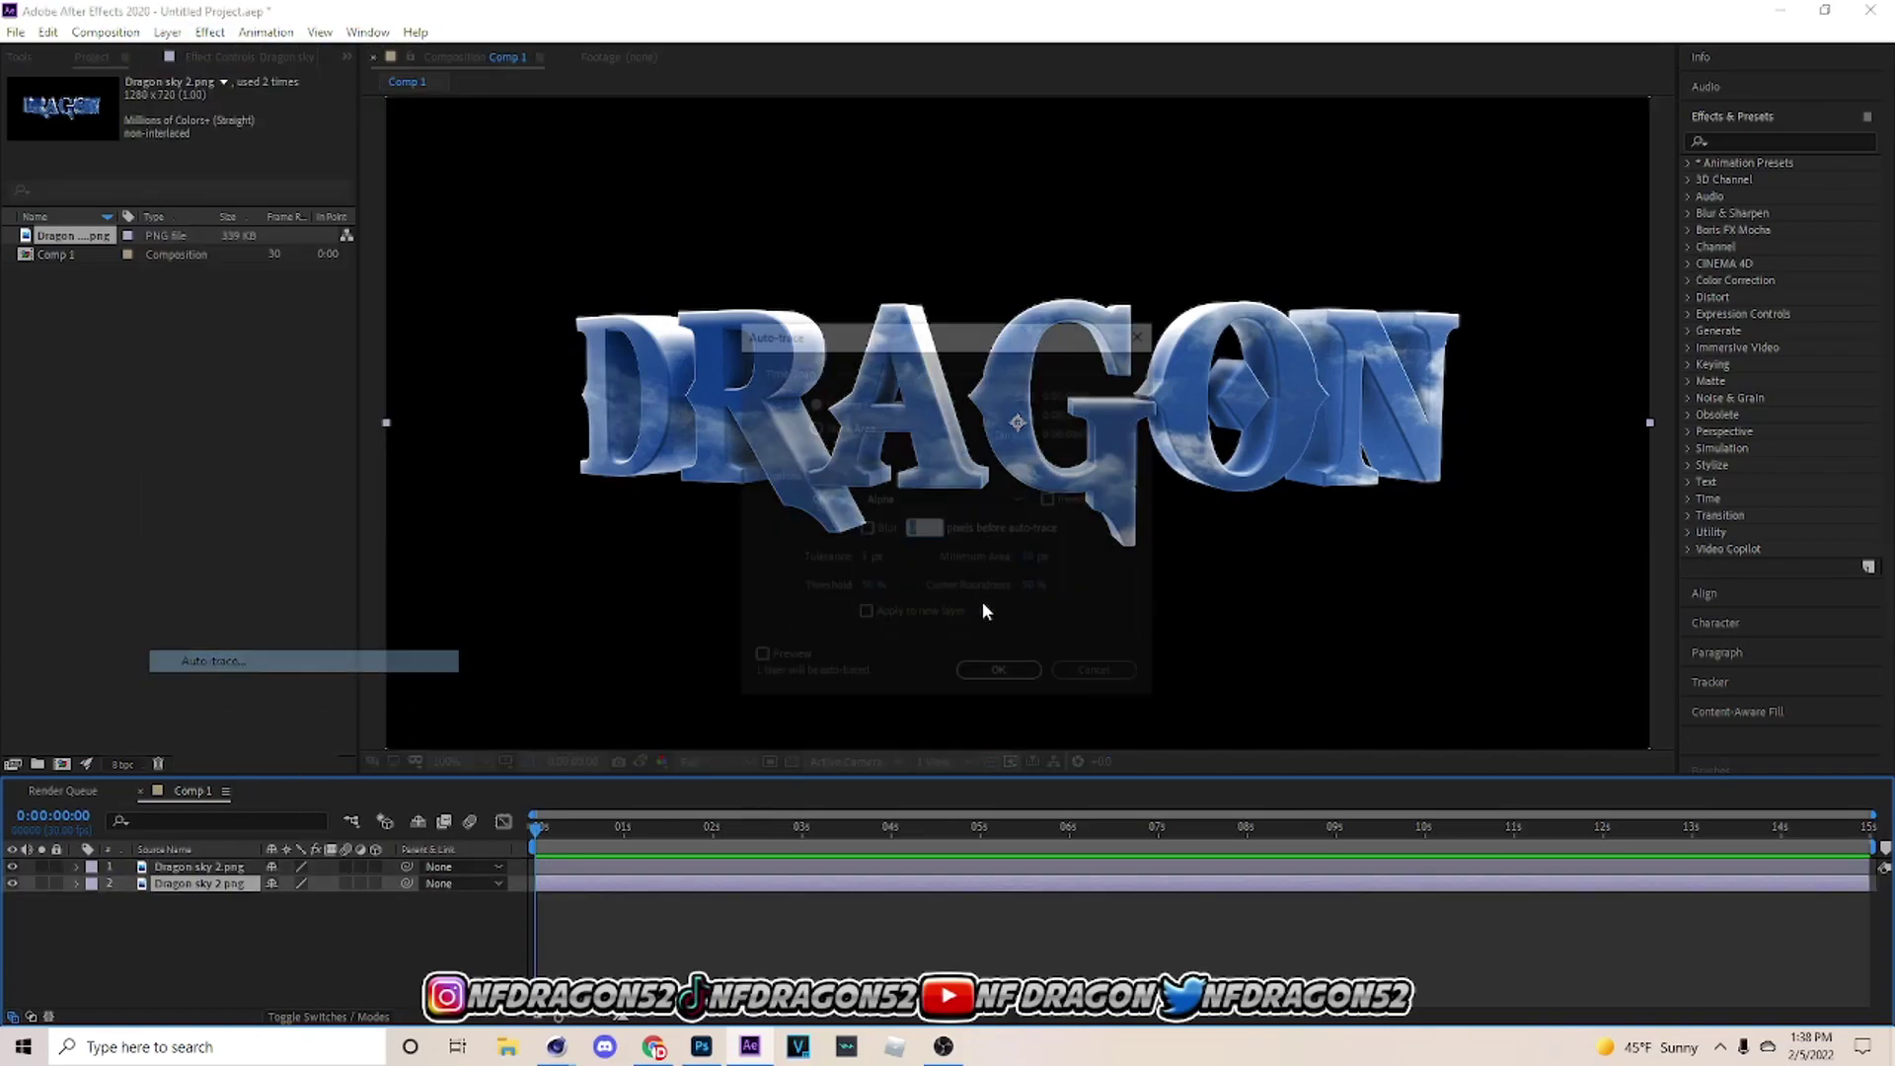
pyautogui.click(999, 669)
# Find the Saber effect and apply it to the lower lettering layer.
pyautogui.click(1841, 143)
pyautogui.write('seber')
pyautogui.moveTo(1754, 181); pyautogui.dragTo(171, 885)
# Set Saber's composite setting to Transparent and its core type to Layer Masks.
pyautogui.click(28, 334)
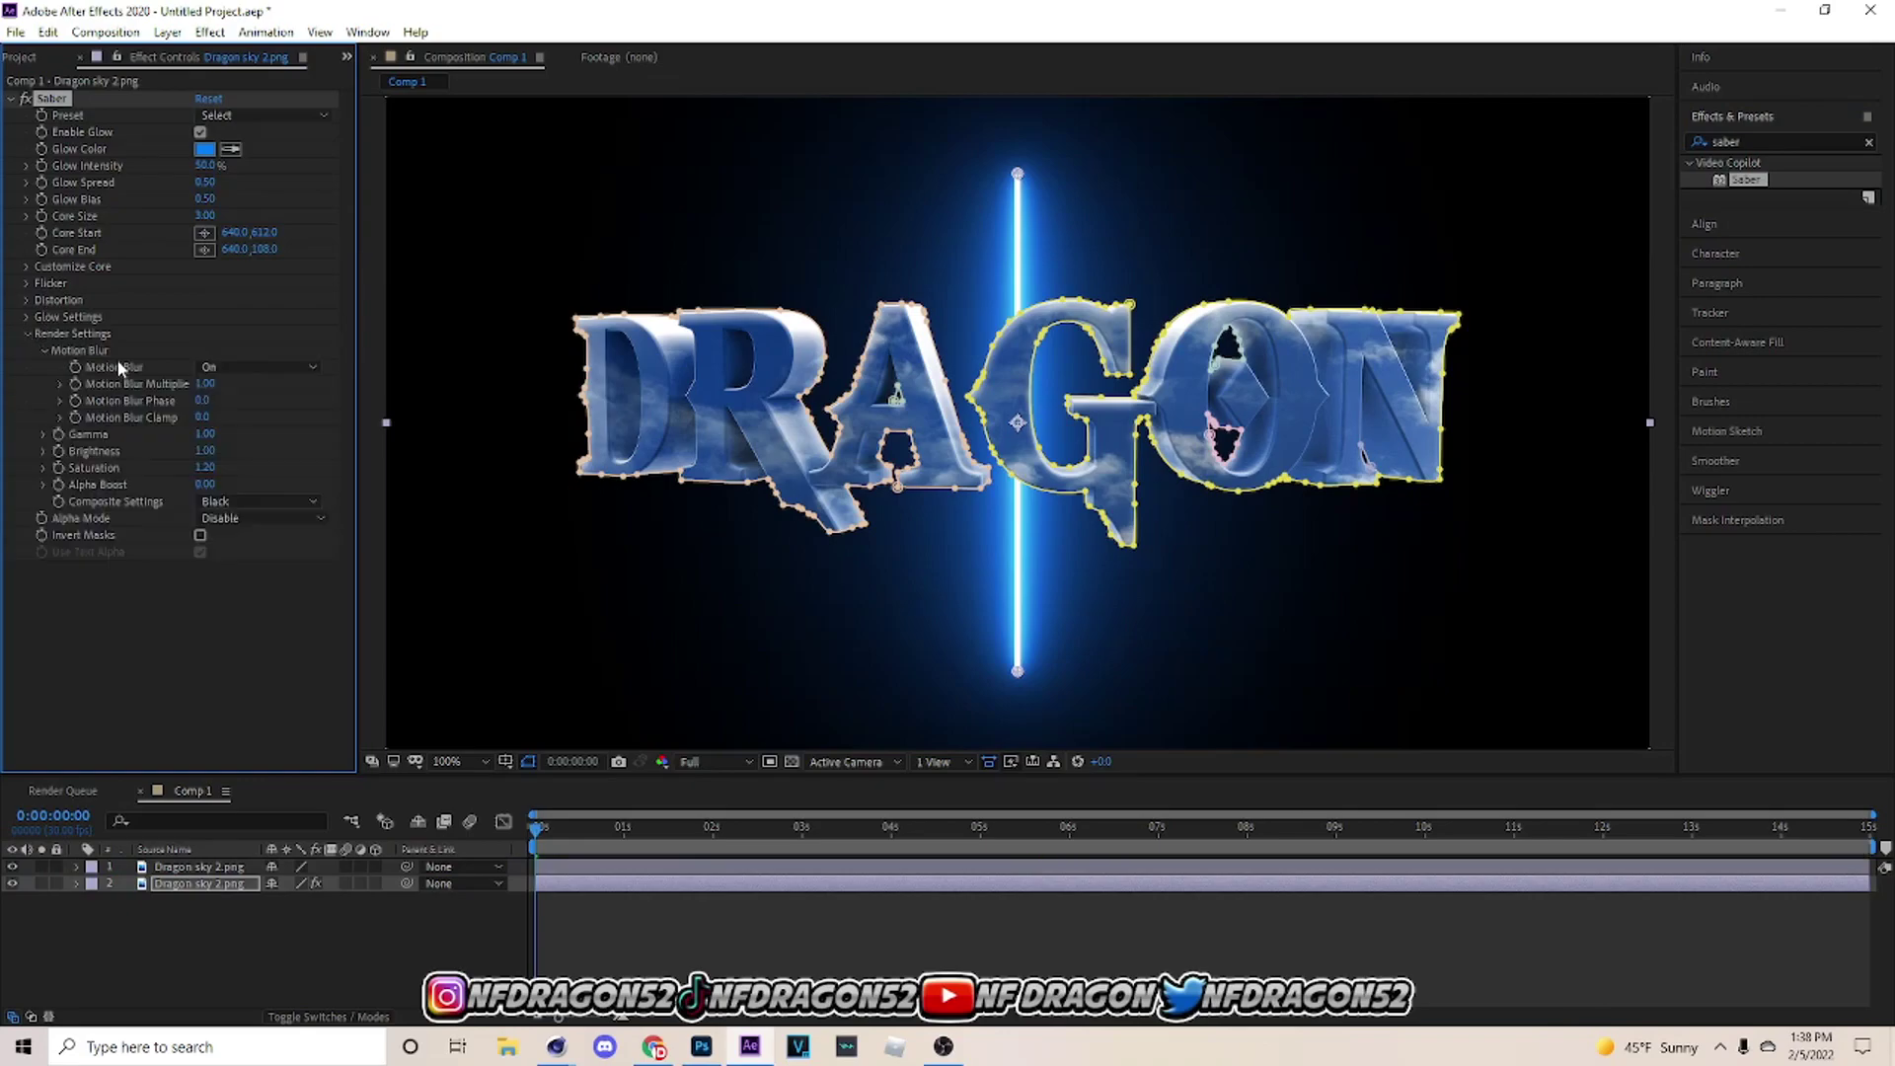
pyautogui.click(323, 504)
pyautogui.click(247, 516)
pyautogui.click(27, 267)
pyautogui.click(204, 283)
pyautogui.click(246, 326)
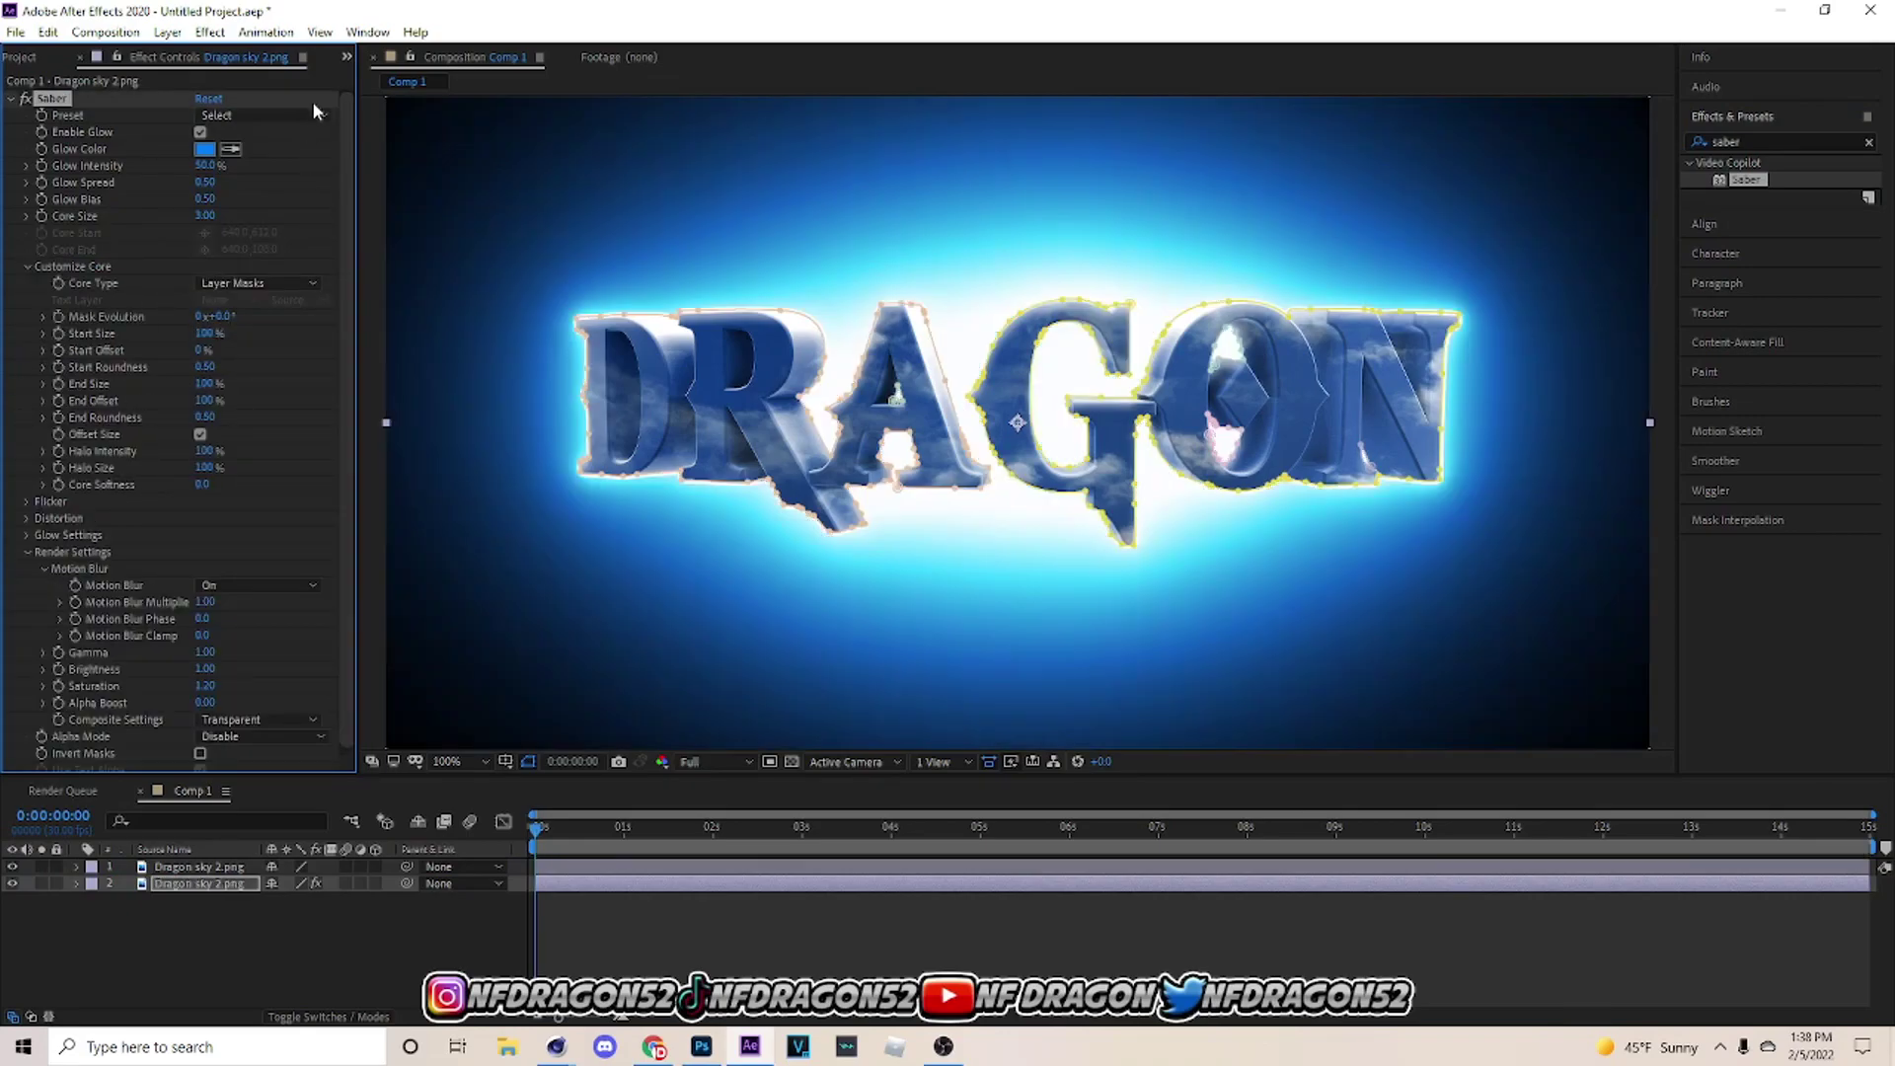
# Try Saber's Arc Reactor preset with a glow color sampled from the blue lettering, and check it against the transparency grid.
pyautogui.click(285, 114)
pyautogui.click(314, 81)
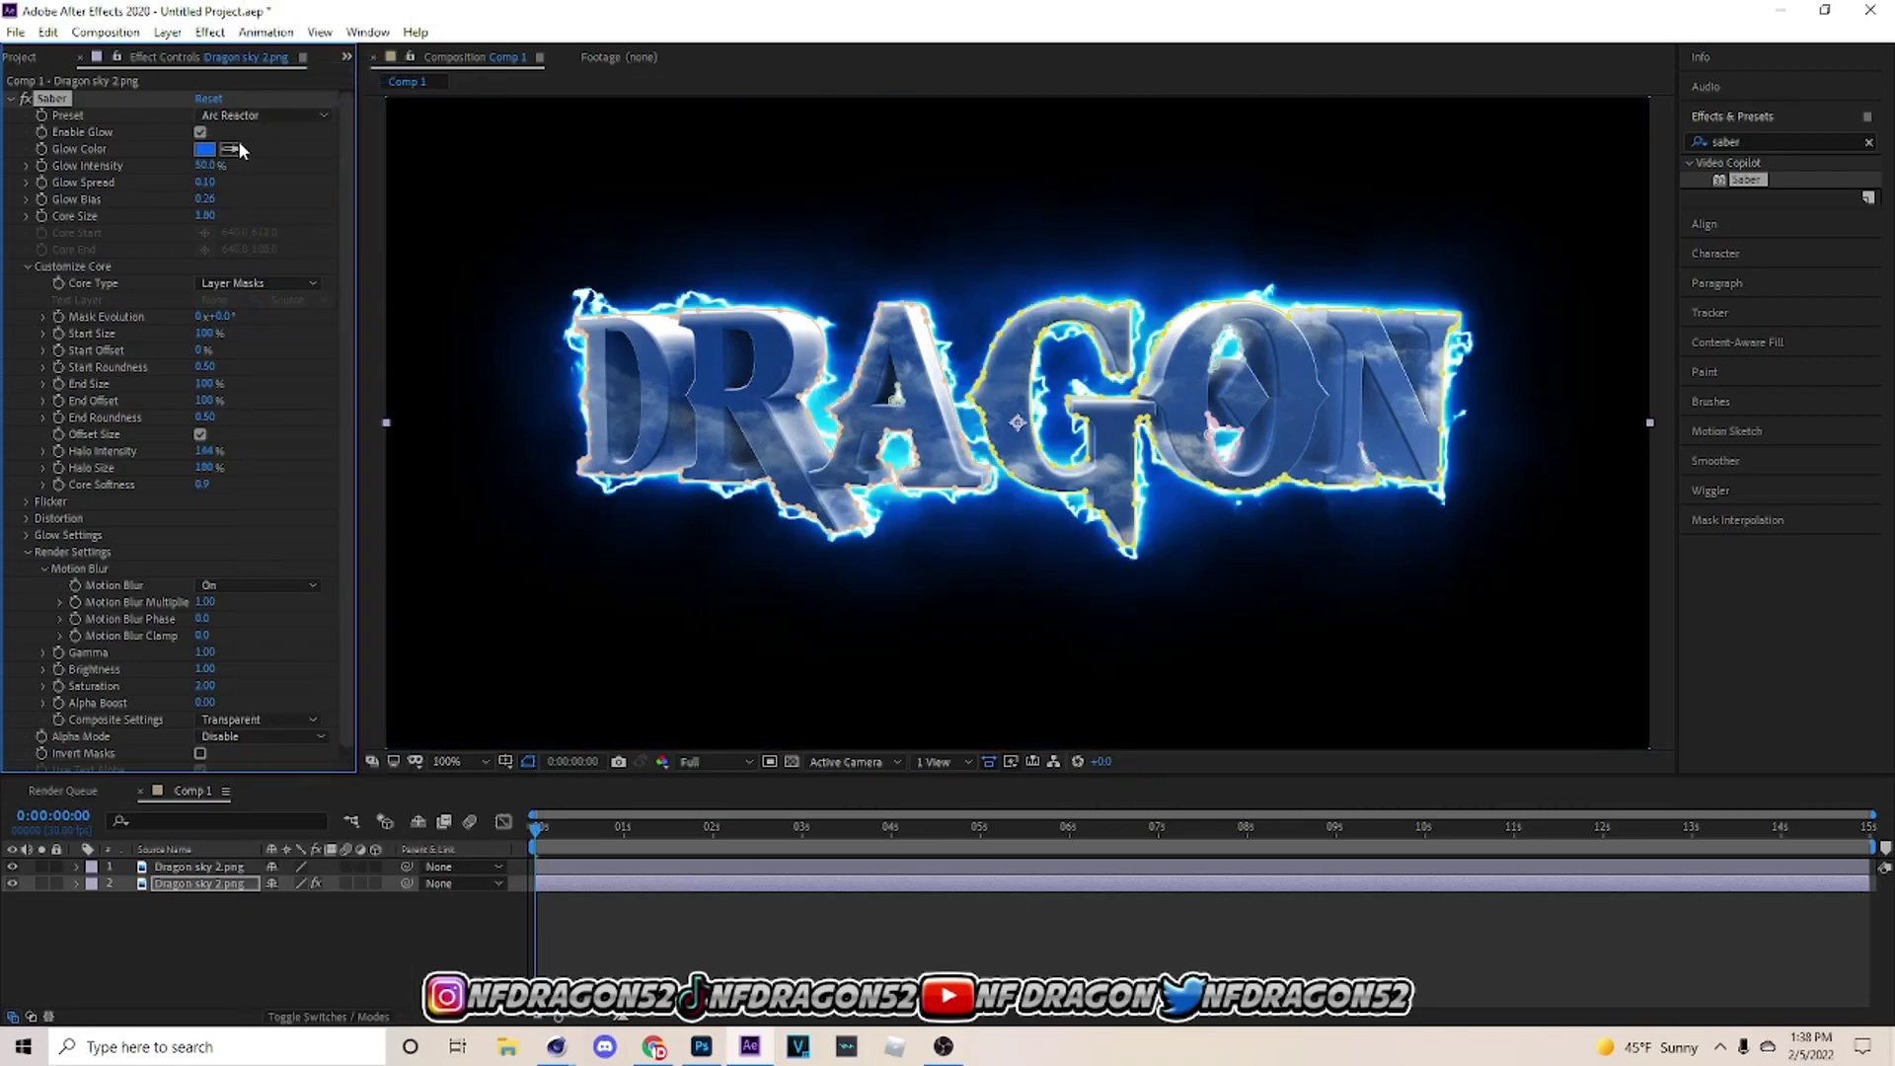
pyautogui.click(231, 148)
pyautogui.click(742, 424)
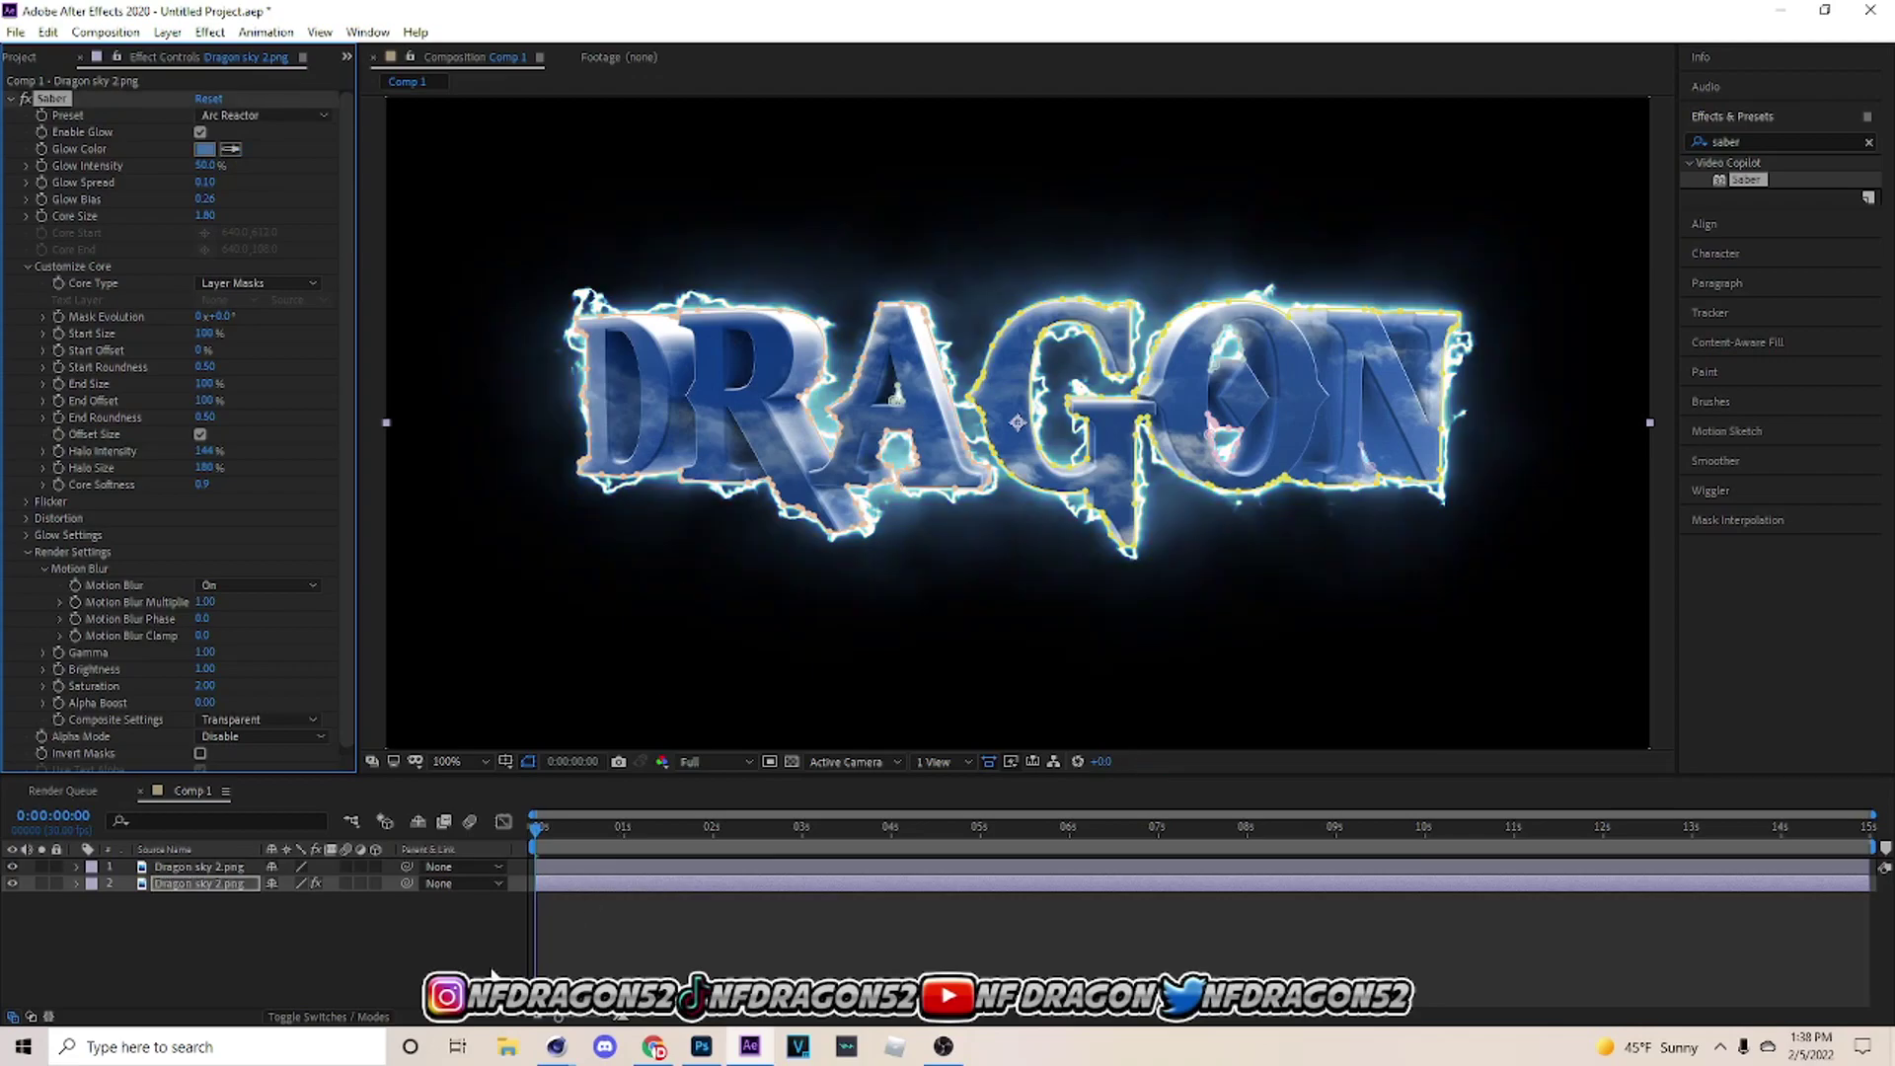
pyautogui.click(792, 761)
pyautogui.click(792, 761)
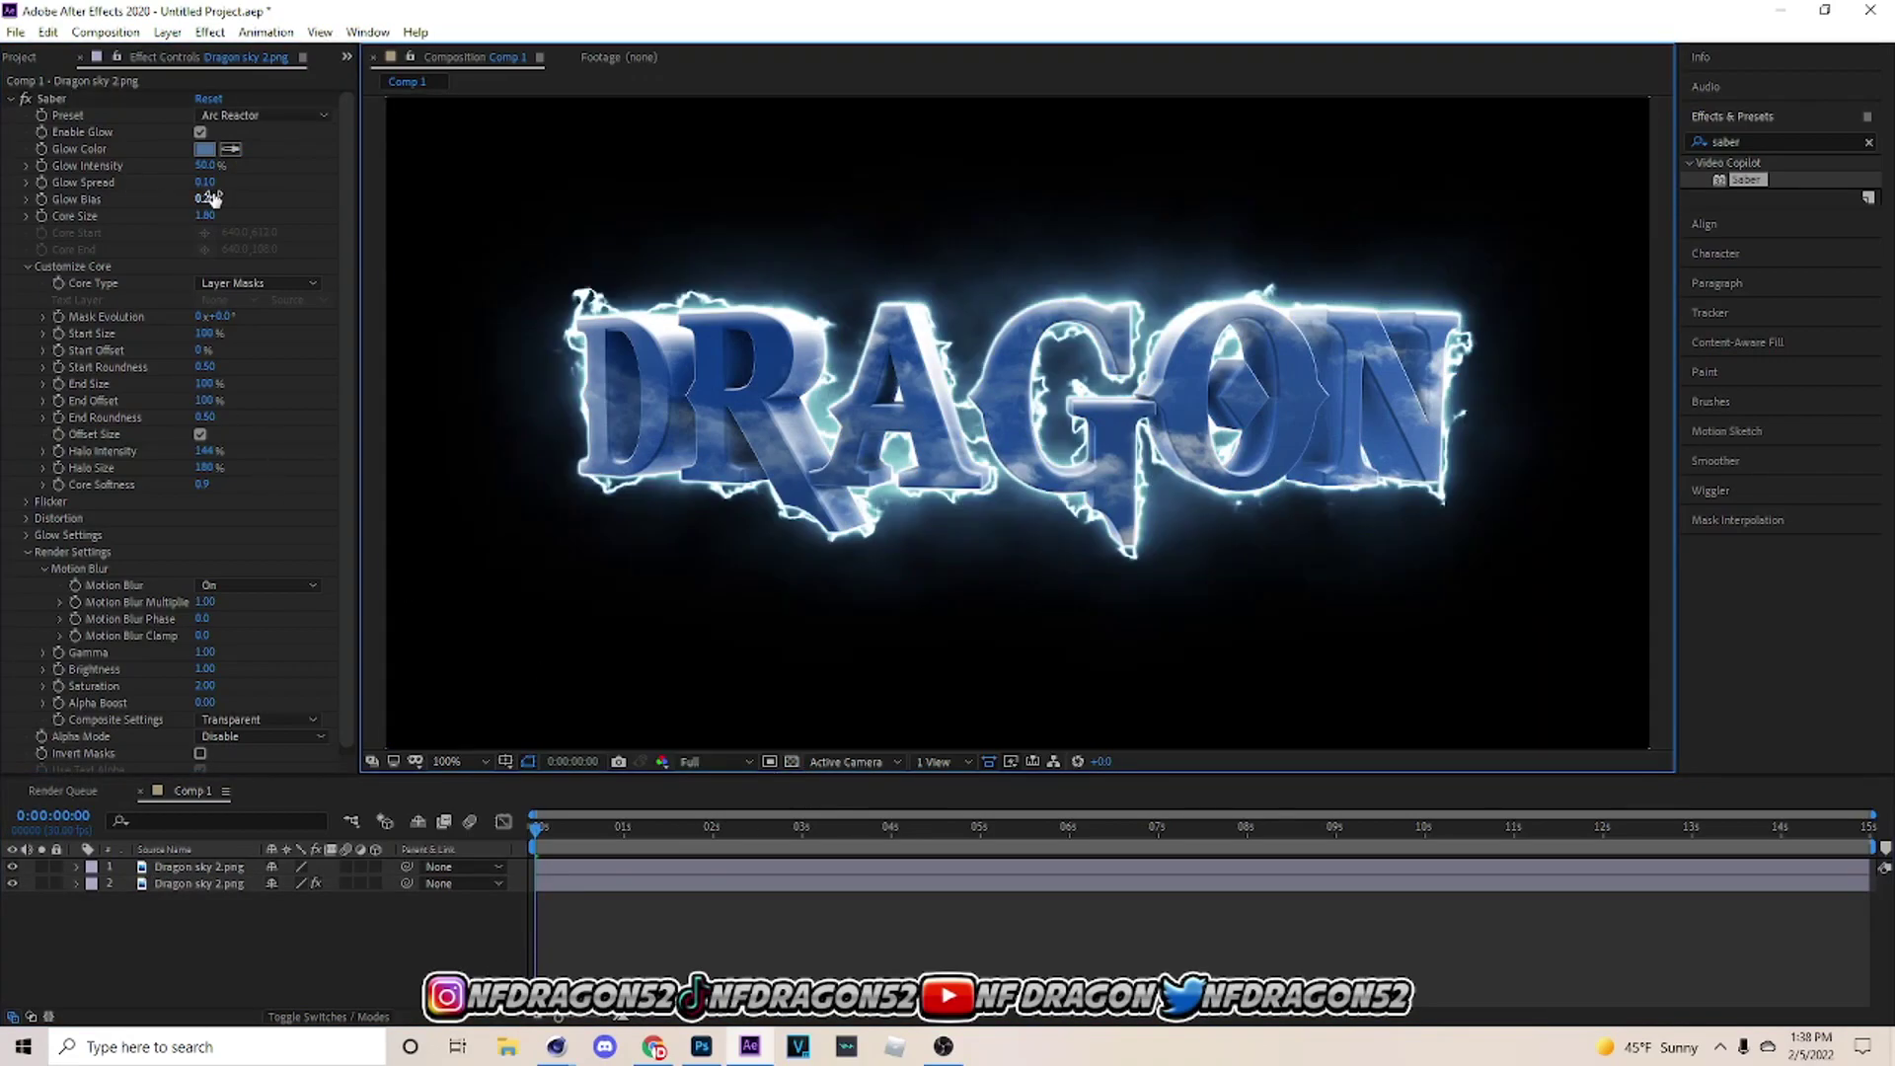
# Raise Saber's glow intensity to about 76% and reduce its core size to 0.90.
pyautogui.moveTo(204, 169); pyautogui.dragTo(230, 169)
pyautogui.click(314, 933)
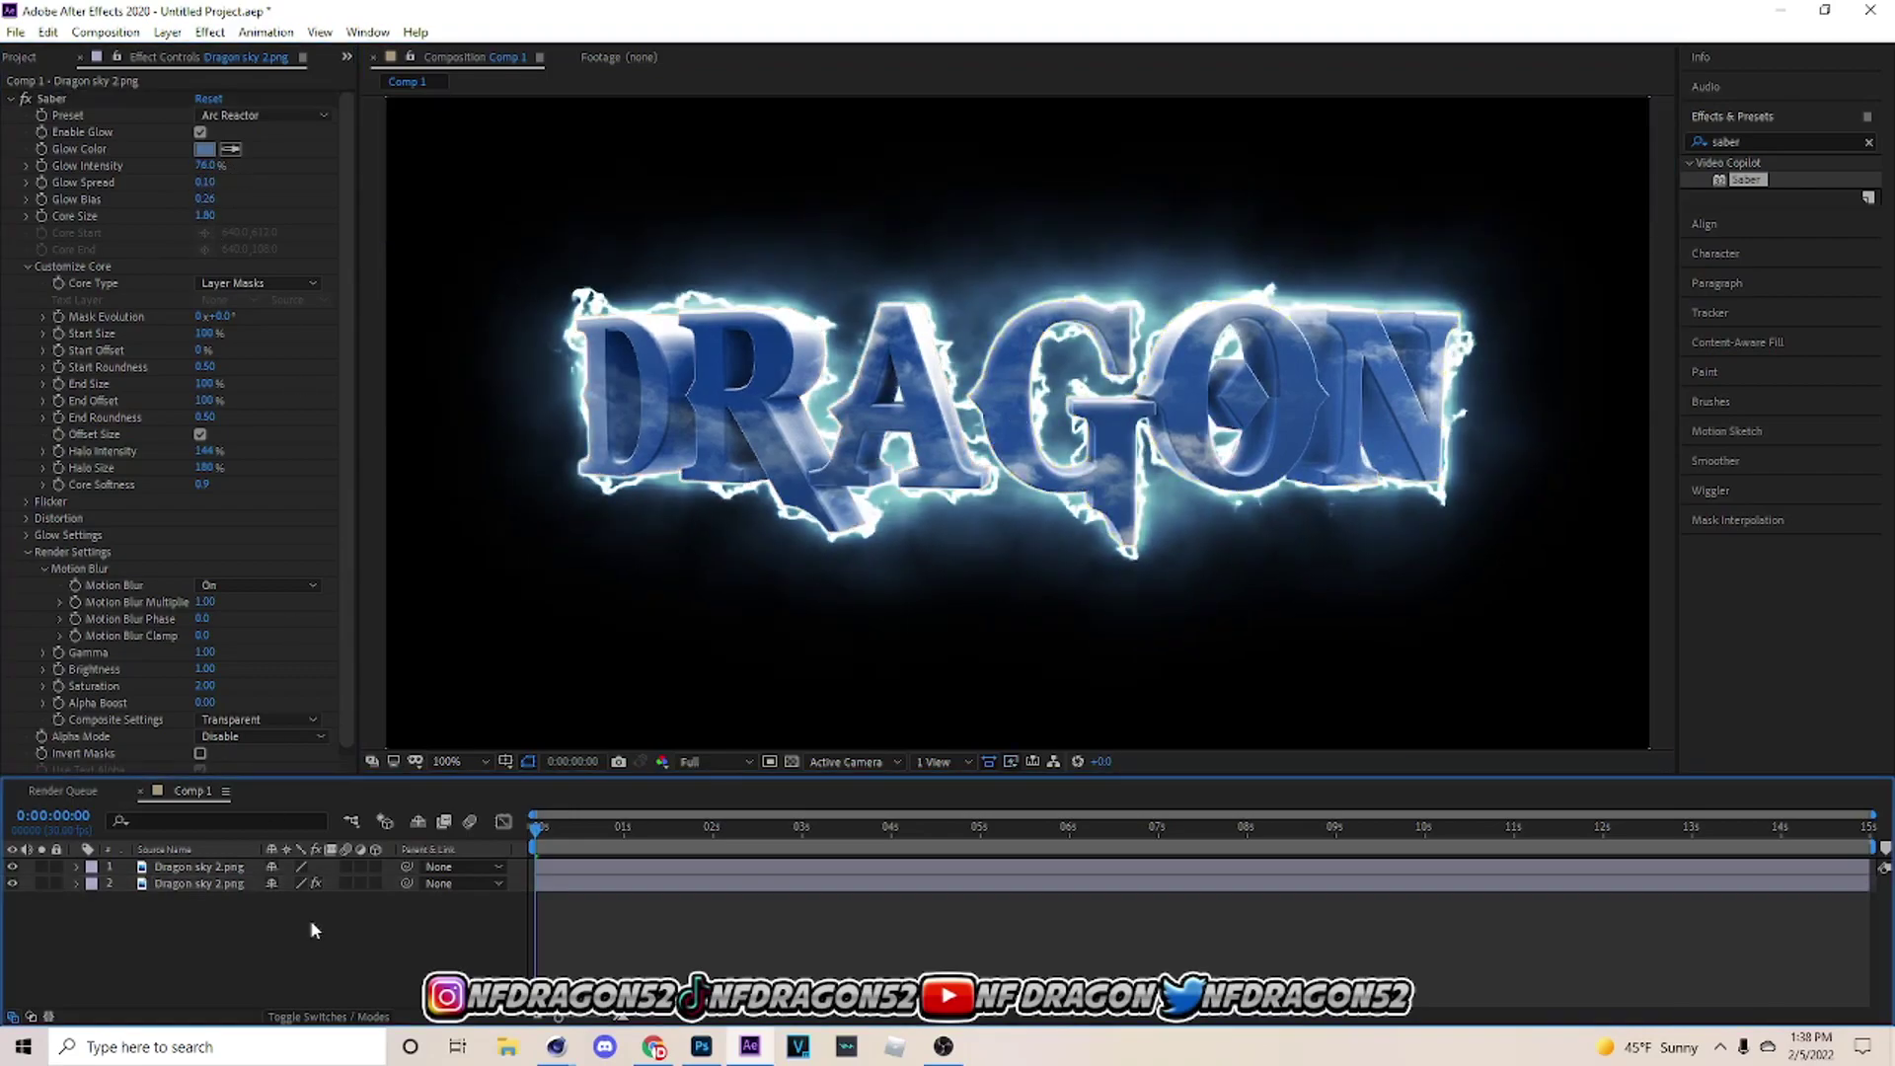
pyautogui.moveTo(205, 216); pyautogui.dragTo(187, 216)
pyautogui.click(449, 881)
pyautogui.click(296, 913)
pyautogui.click(296, 913)
# Switch Saber to the Fuel preset and sample its glow color from the blue of the lettering.
pyautogui.click(287, 115)
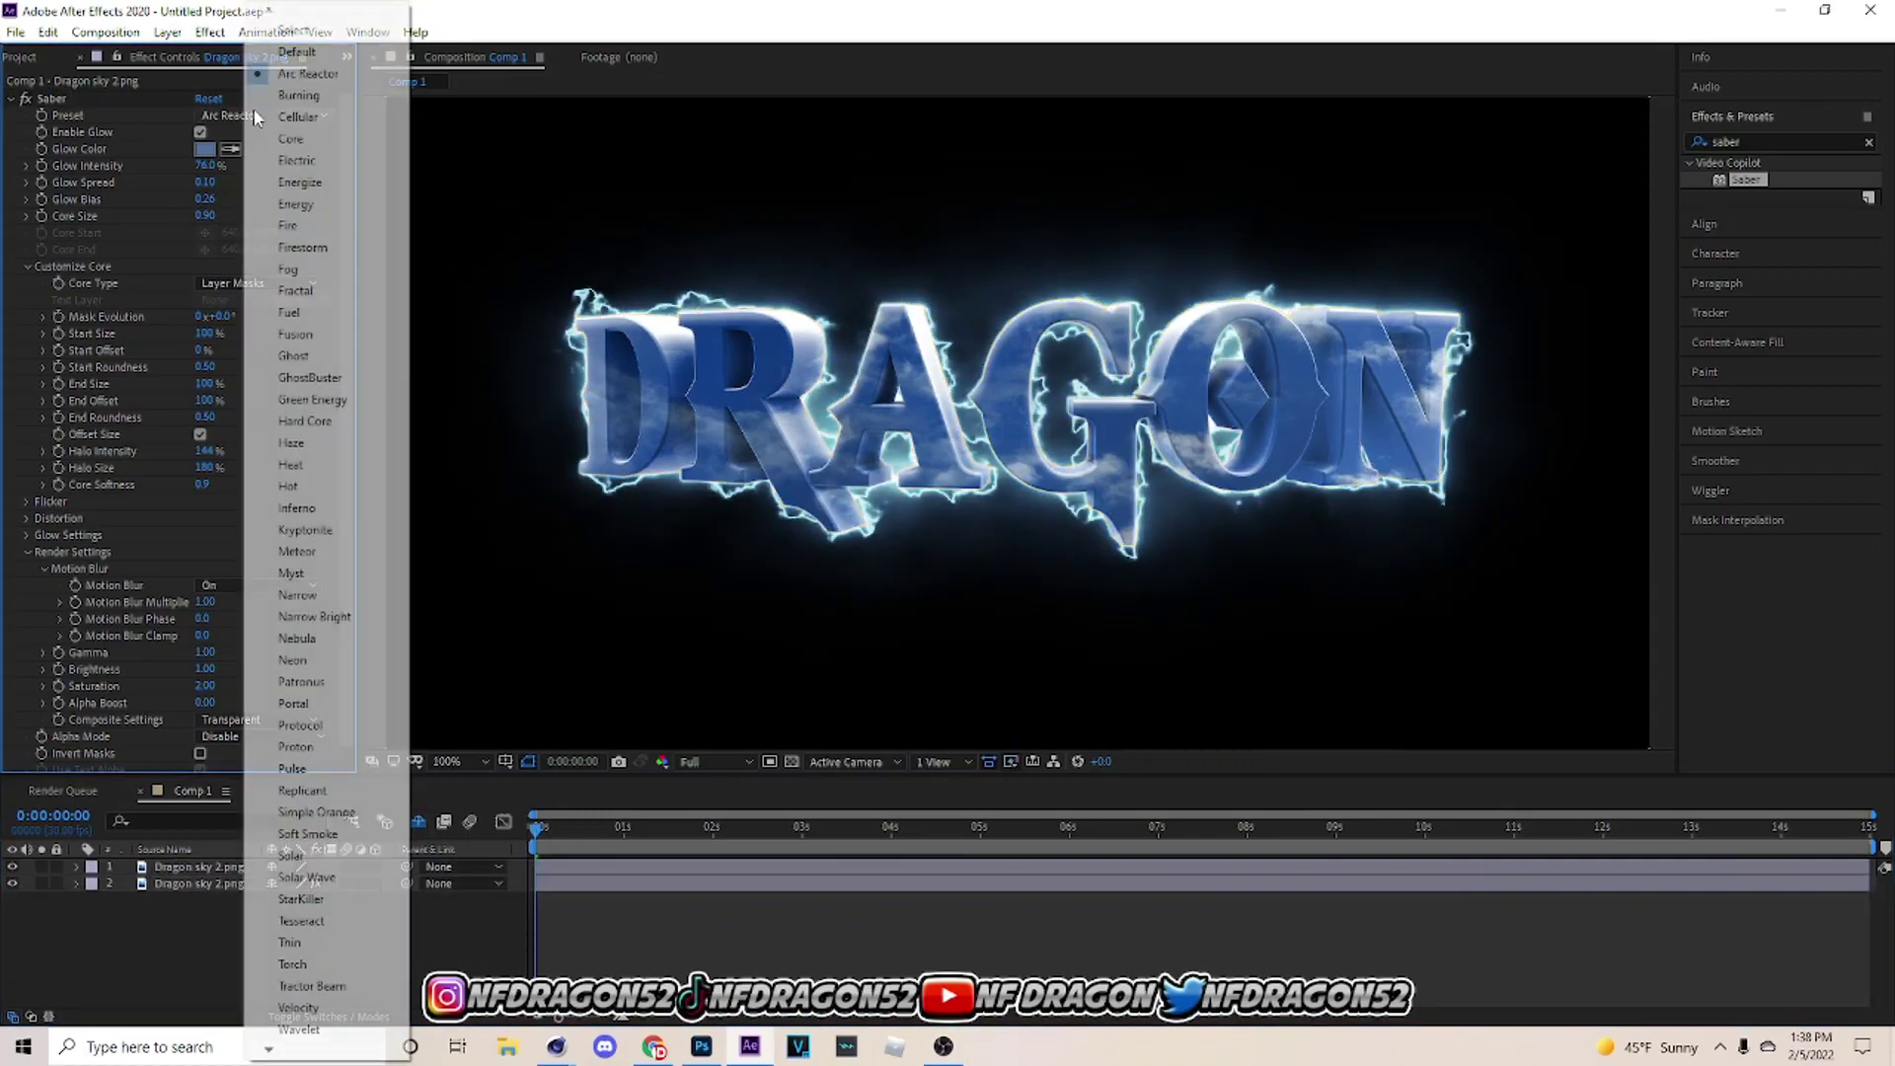
pyautogui.click(296, 313)
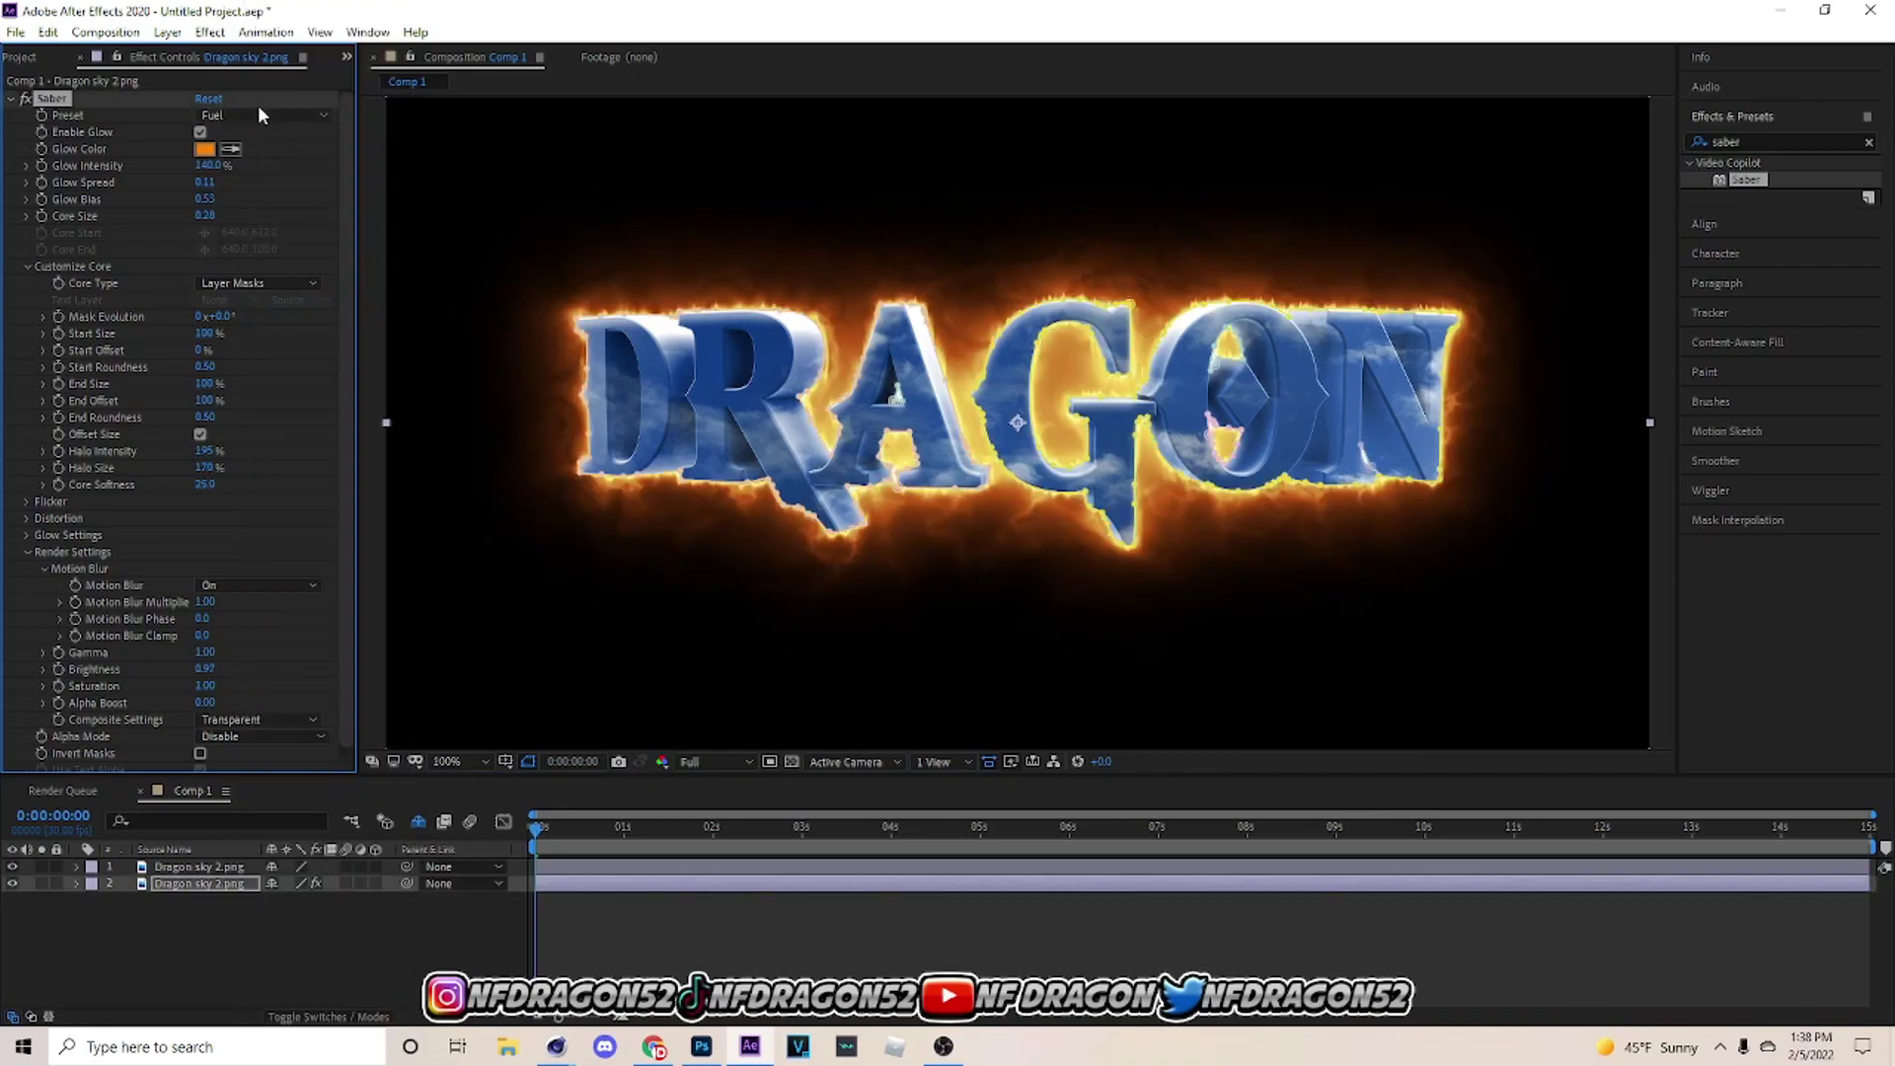
pyautogui.click(478, 963)
pyautogui.click(230, 149)
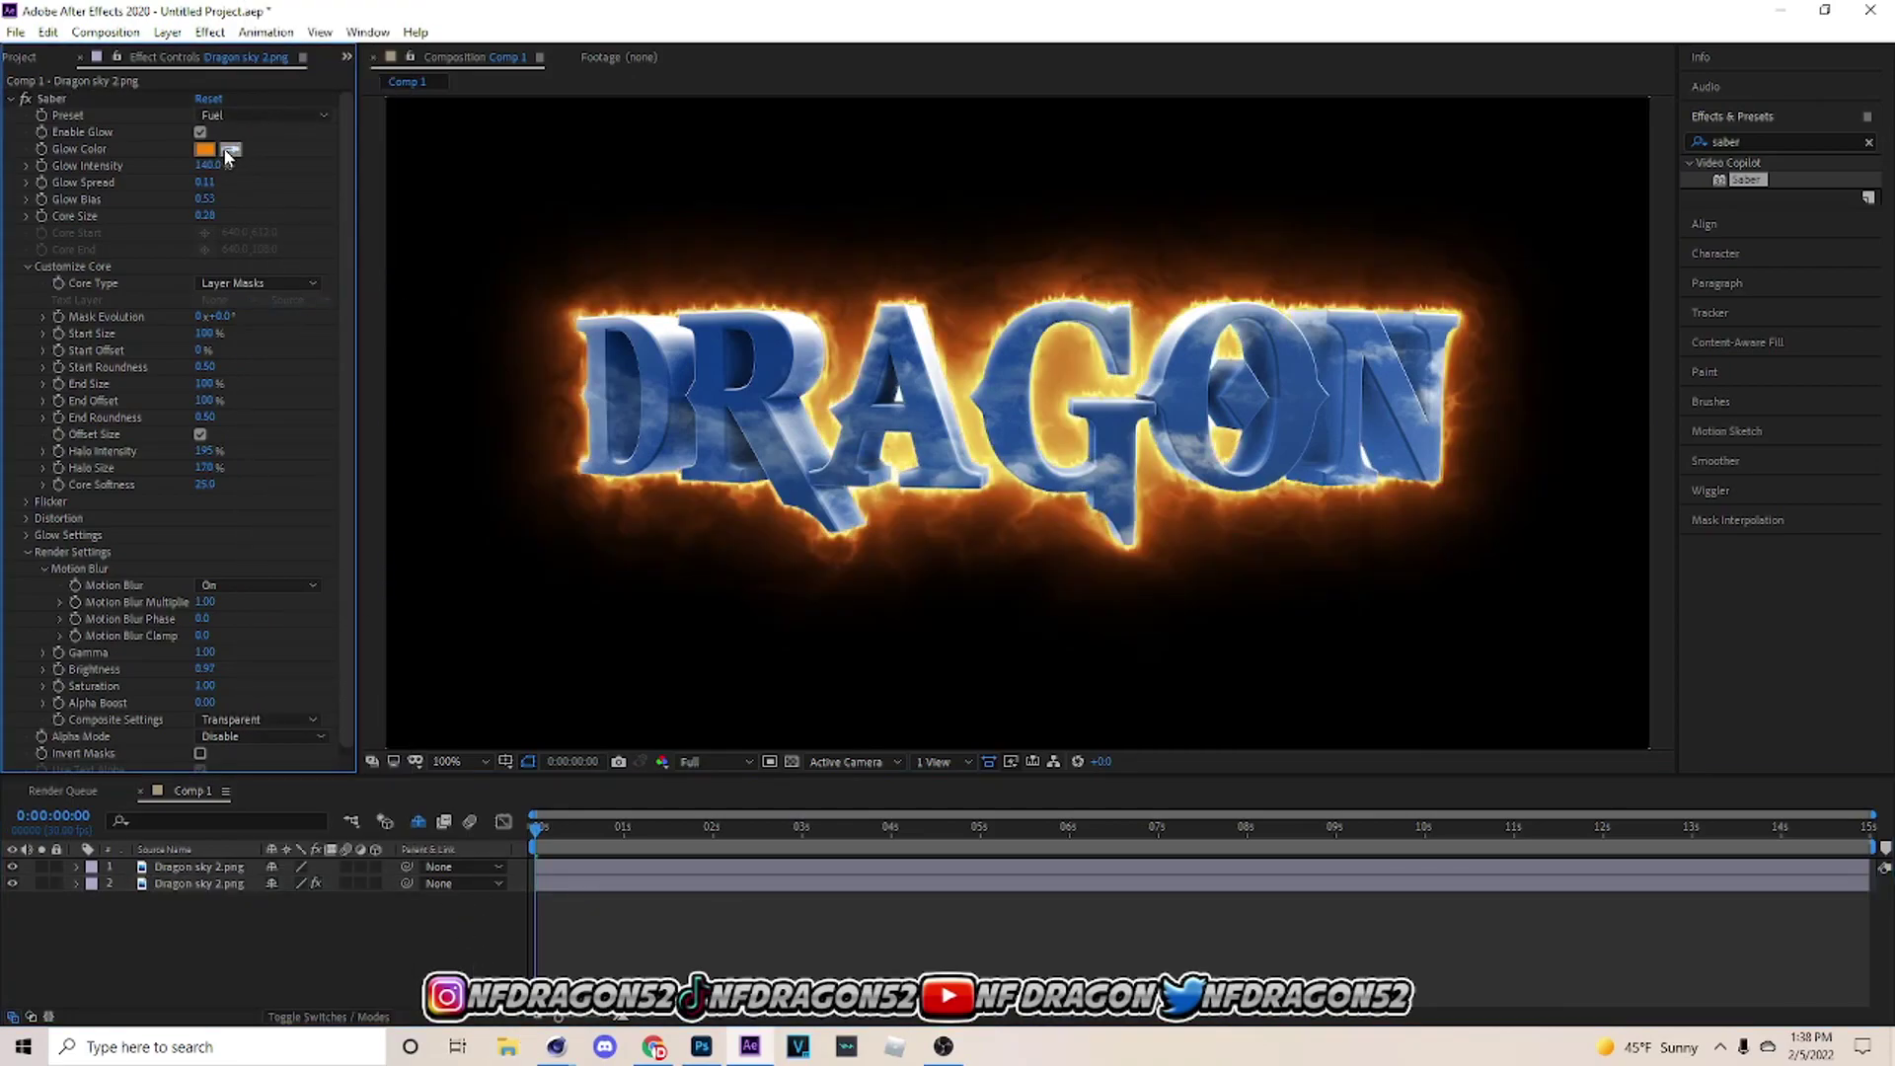
pyautogui.click(767, 434)
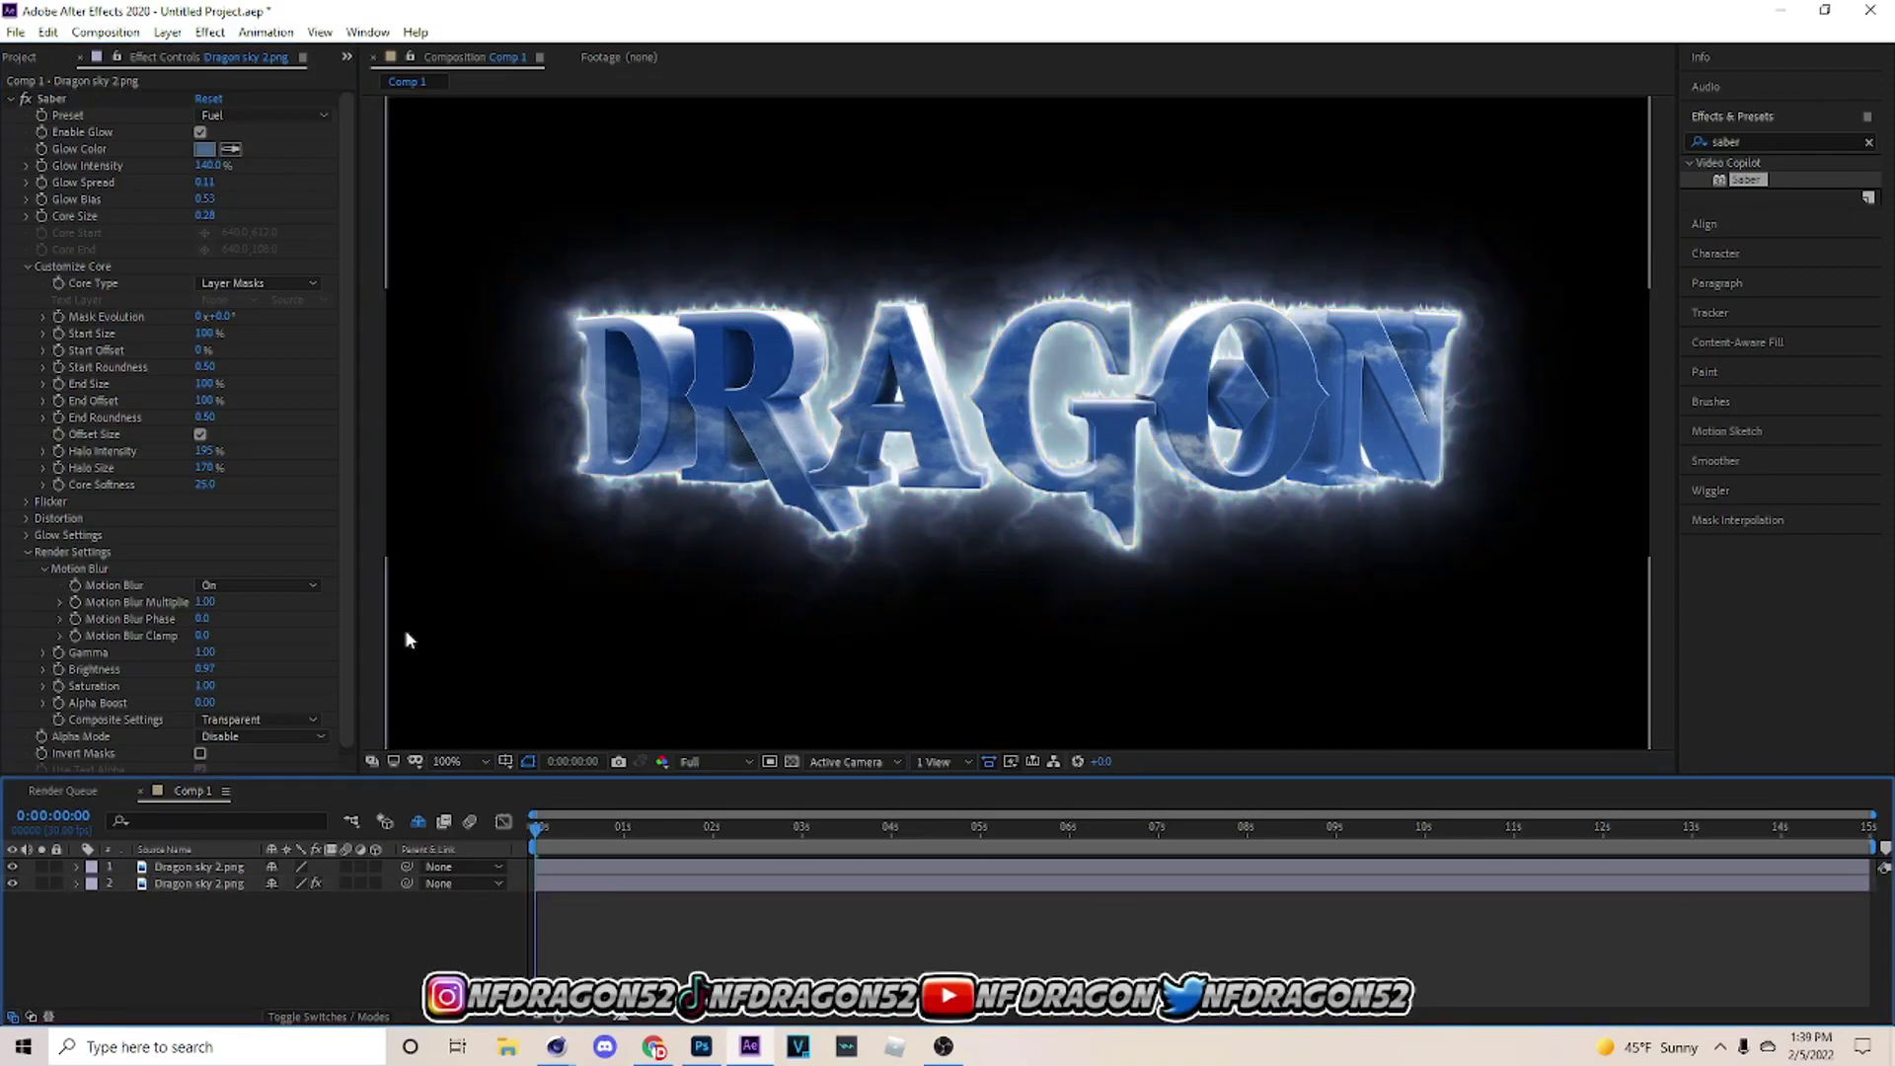
# Look over the Saber presets without changing the selection and check the glow against the transparency grid.
pyautogui.click(251, 111)
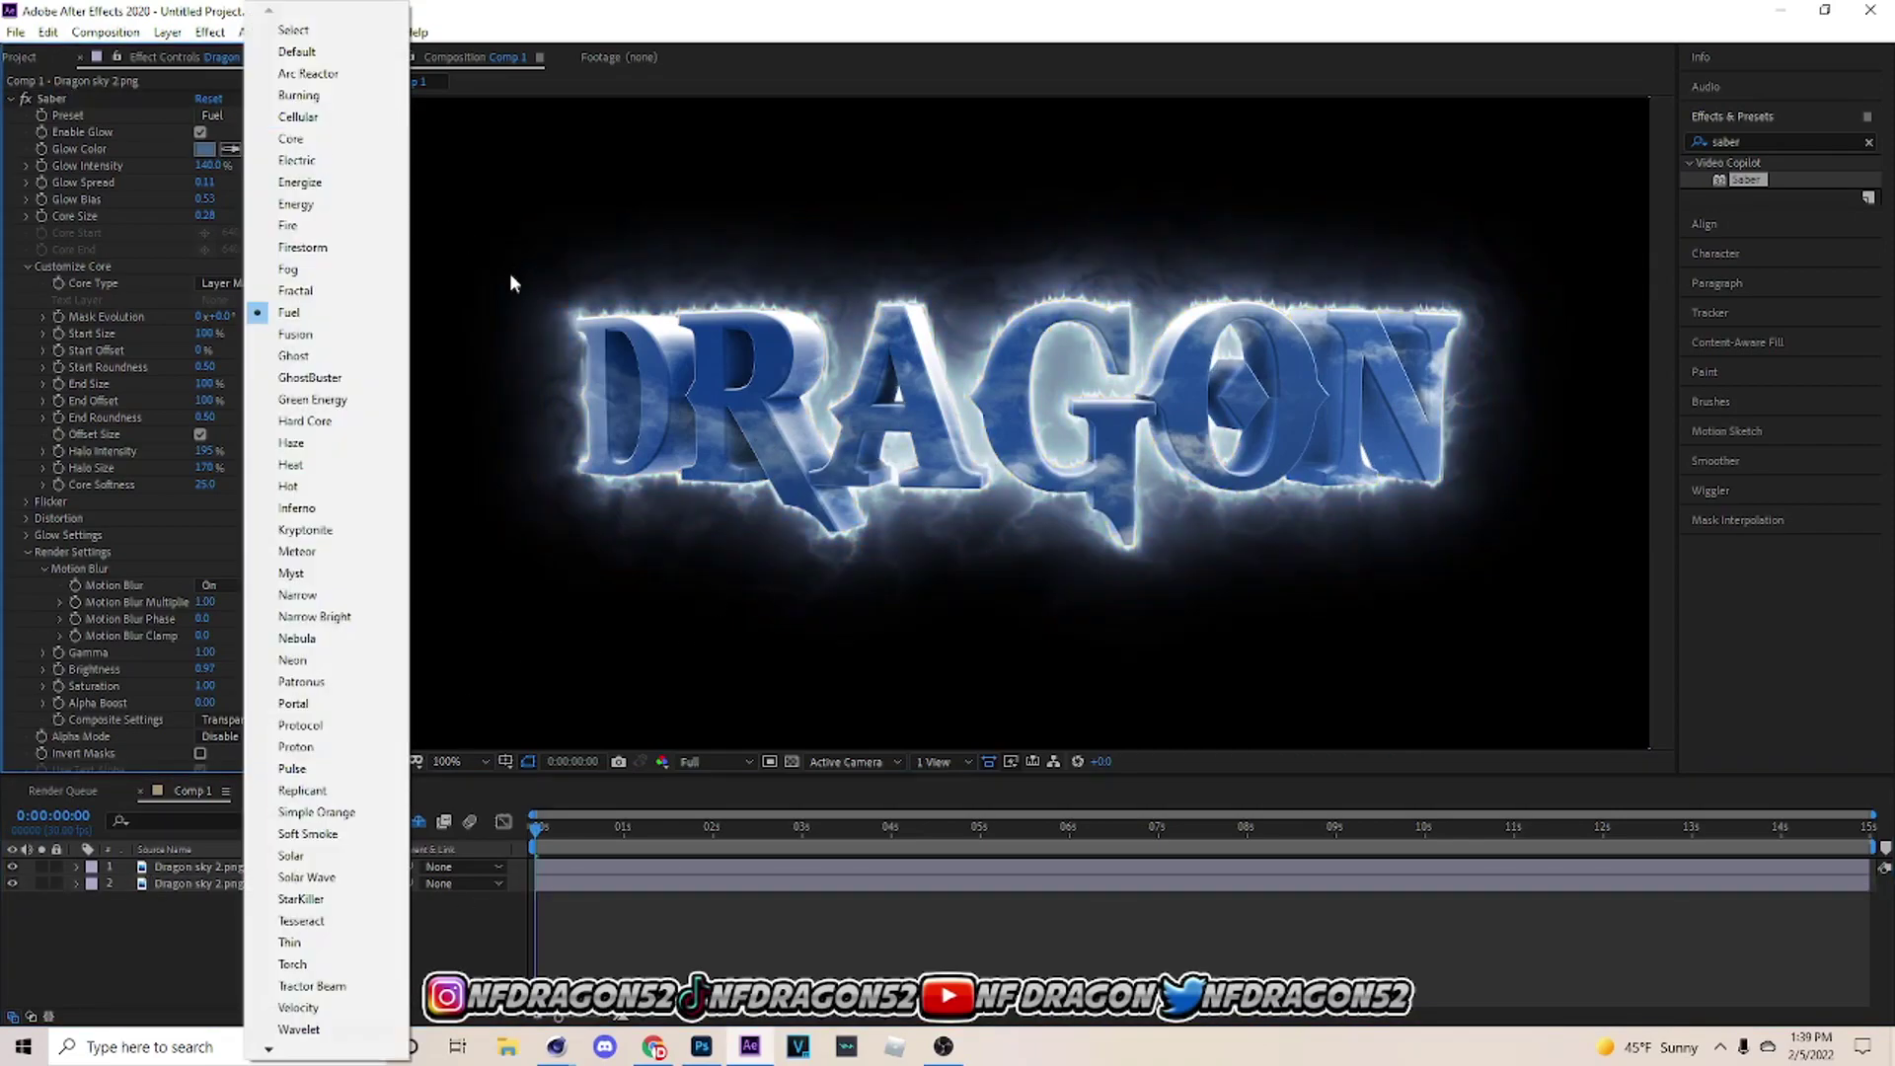
pyautogui.click(514, 916)
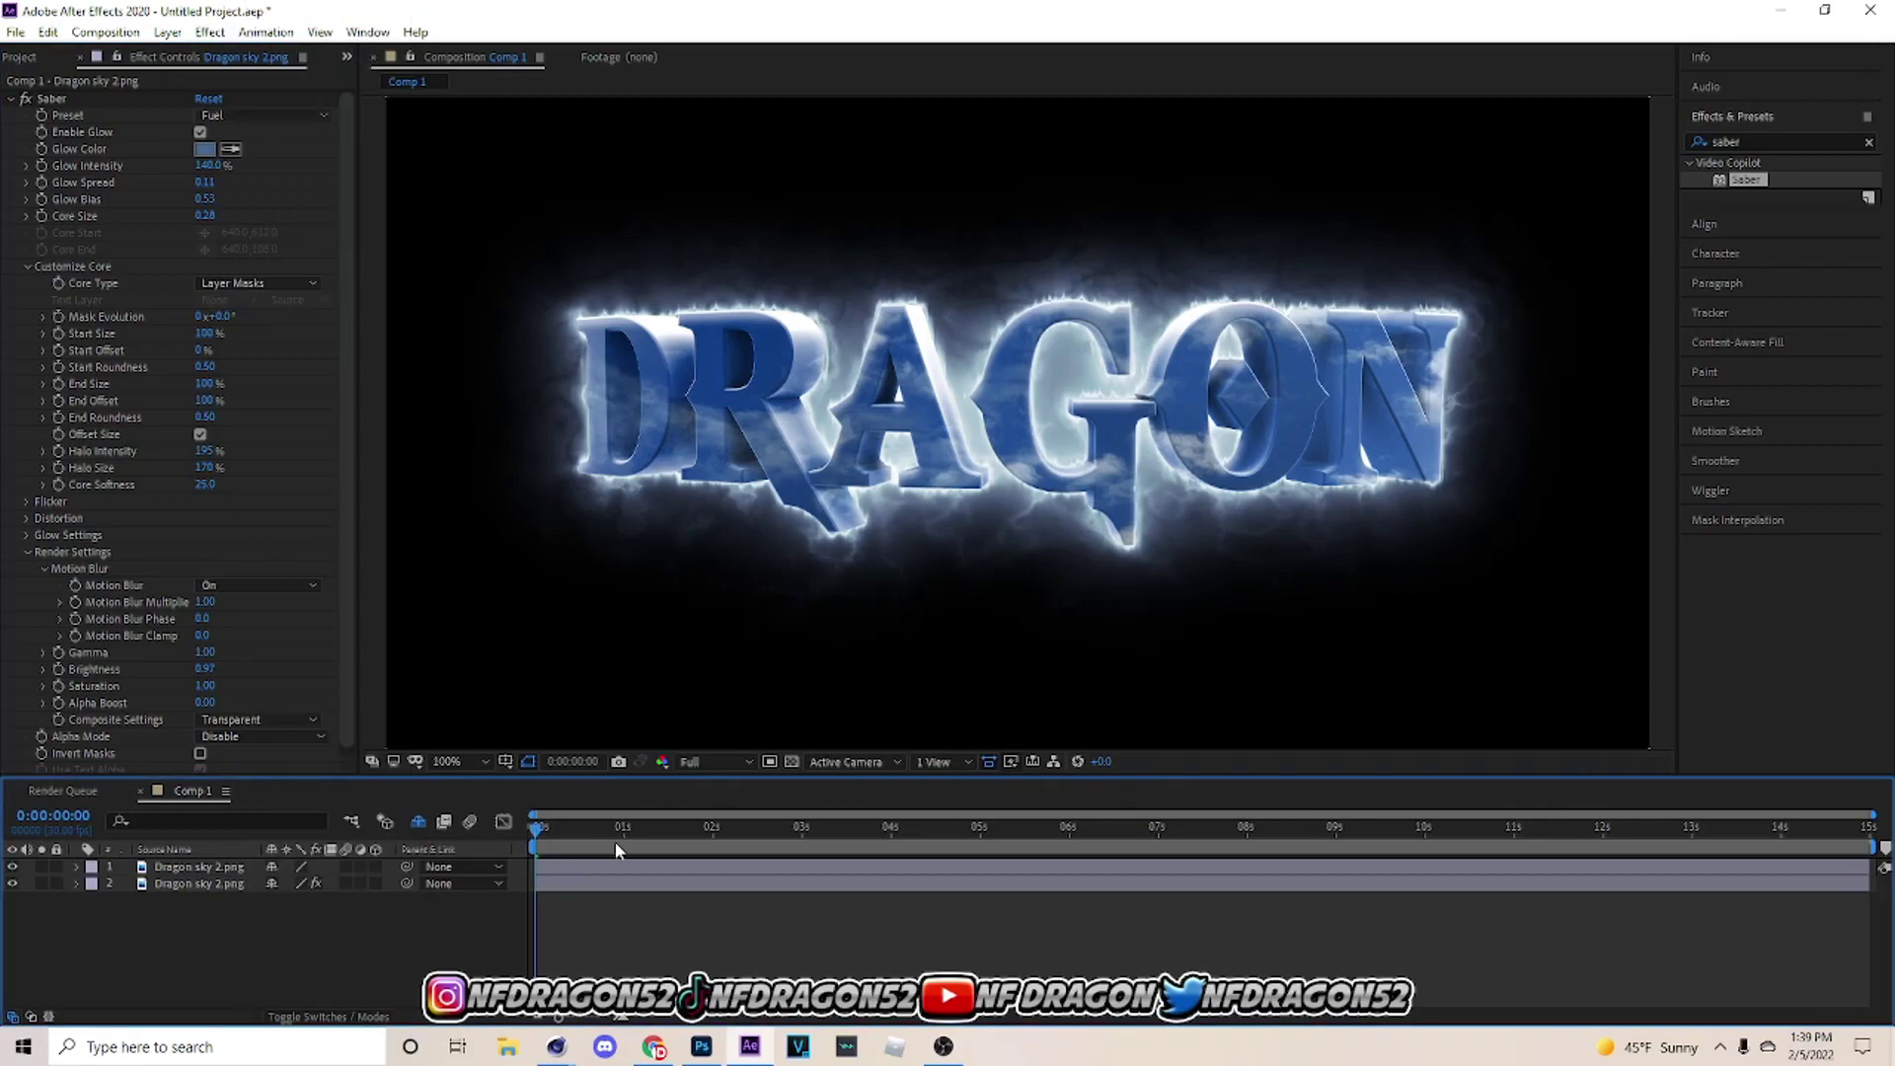
pyautogui.click(794, 761)
pyautogui.click(794, 761)
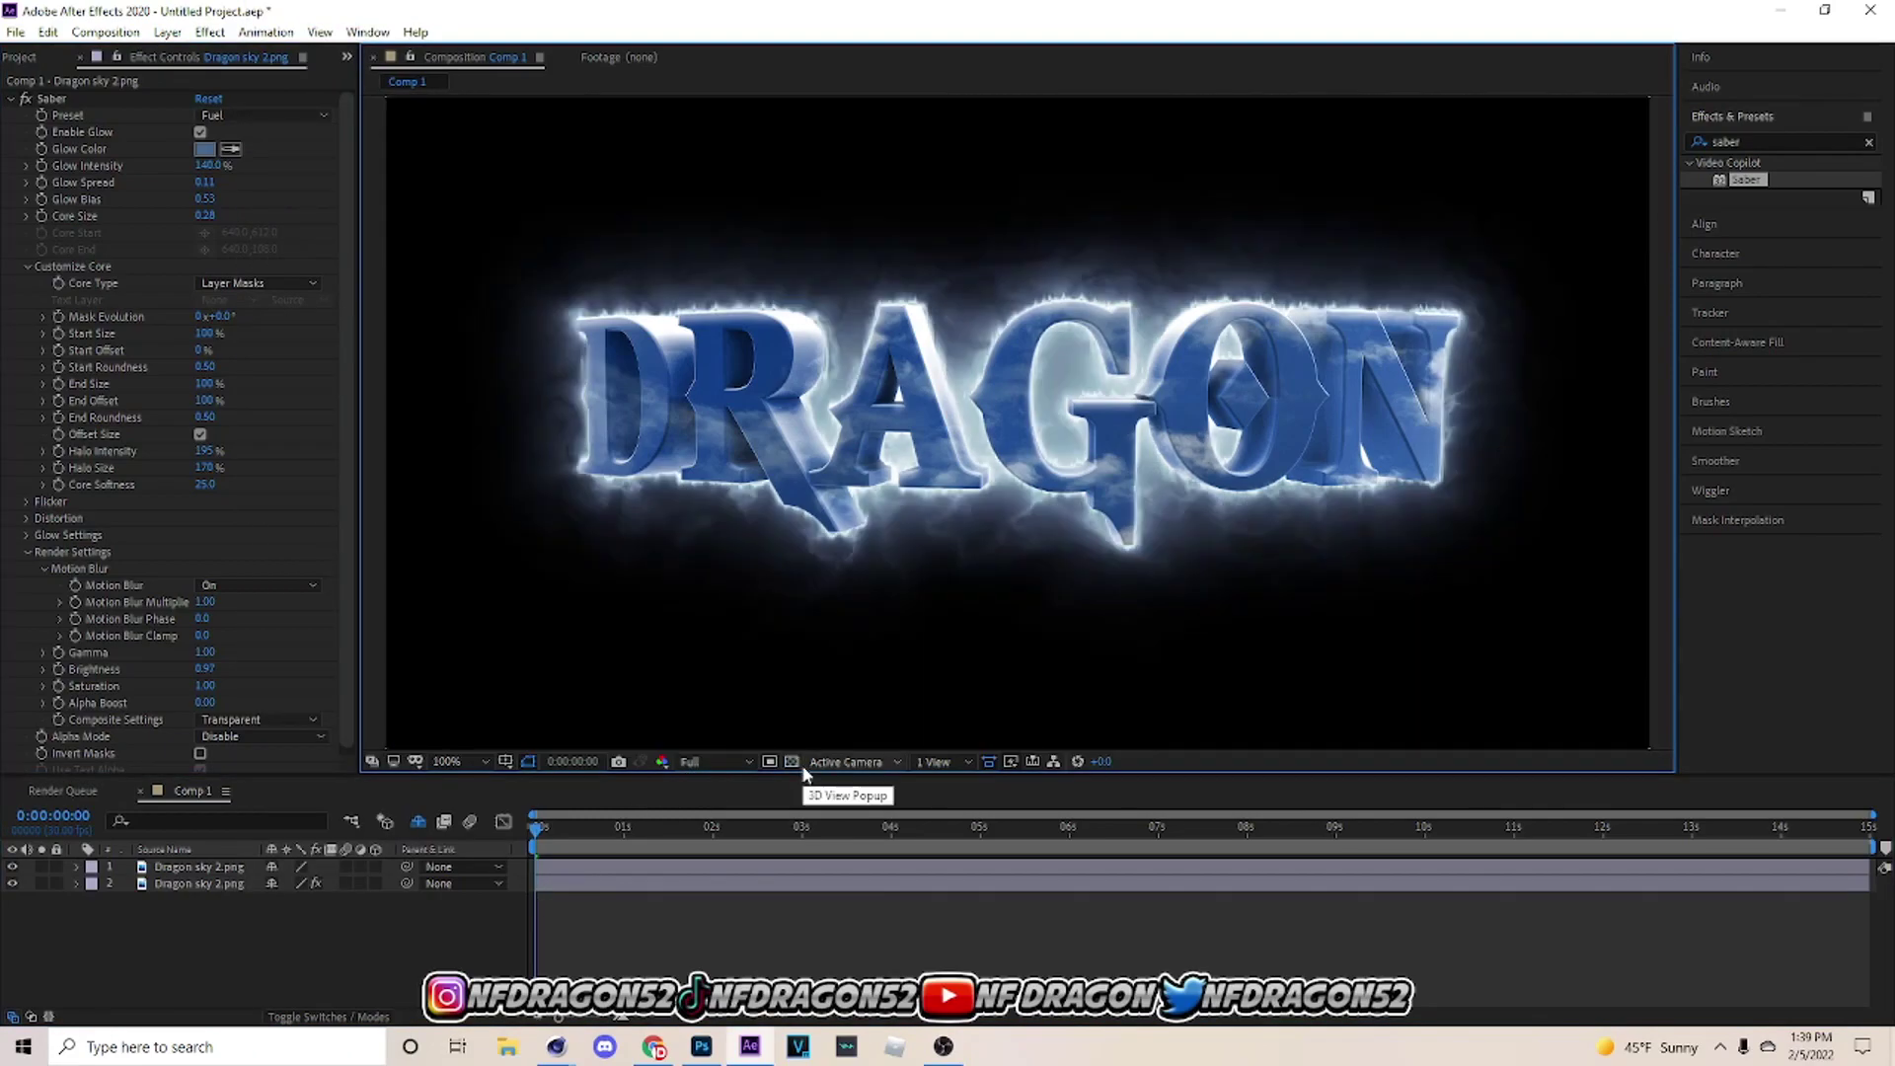
# Send the composition to the Adobe Media Encoder queue for export.
pyautogui.click(15, 31)
pyautogui.moveTo(306, 351)
pyautogui.click(555, 357)
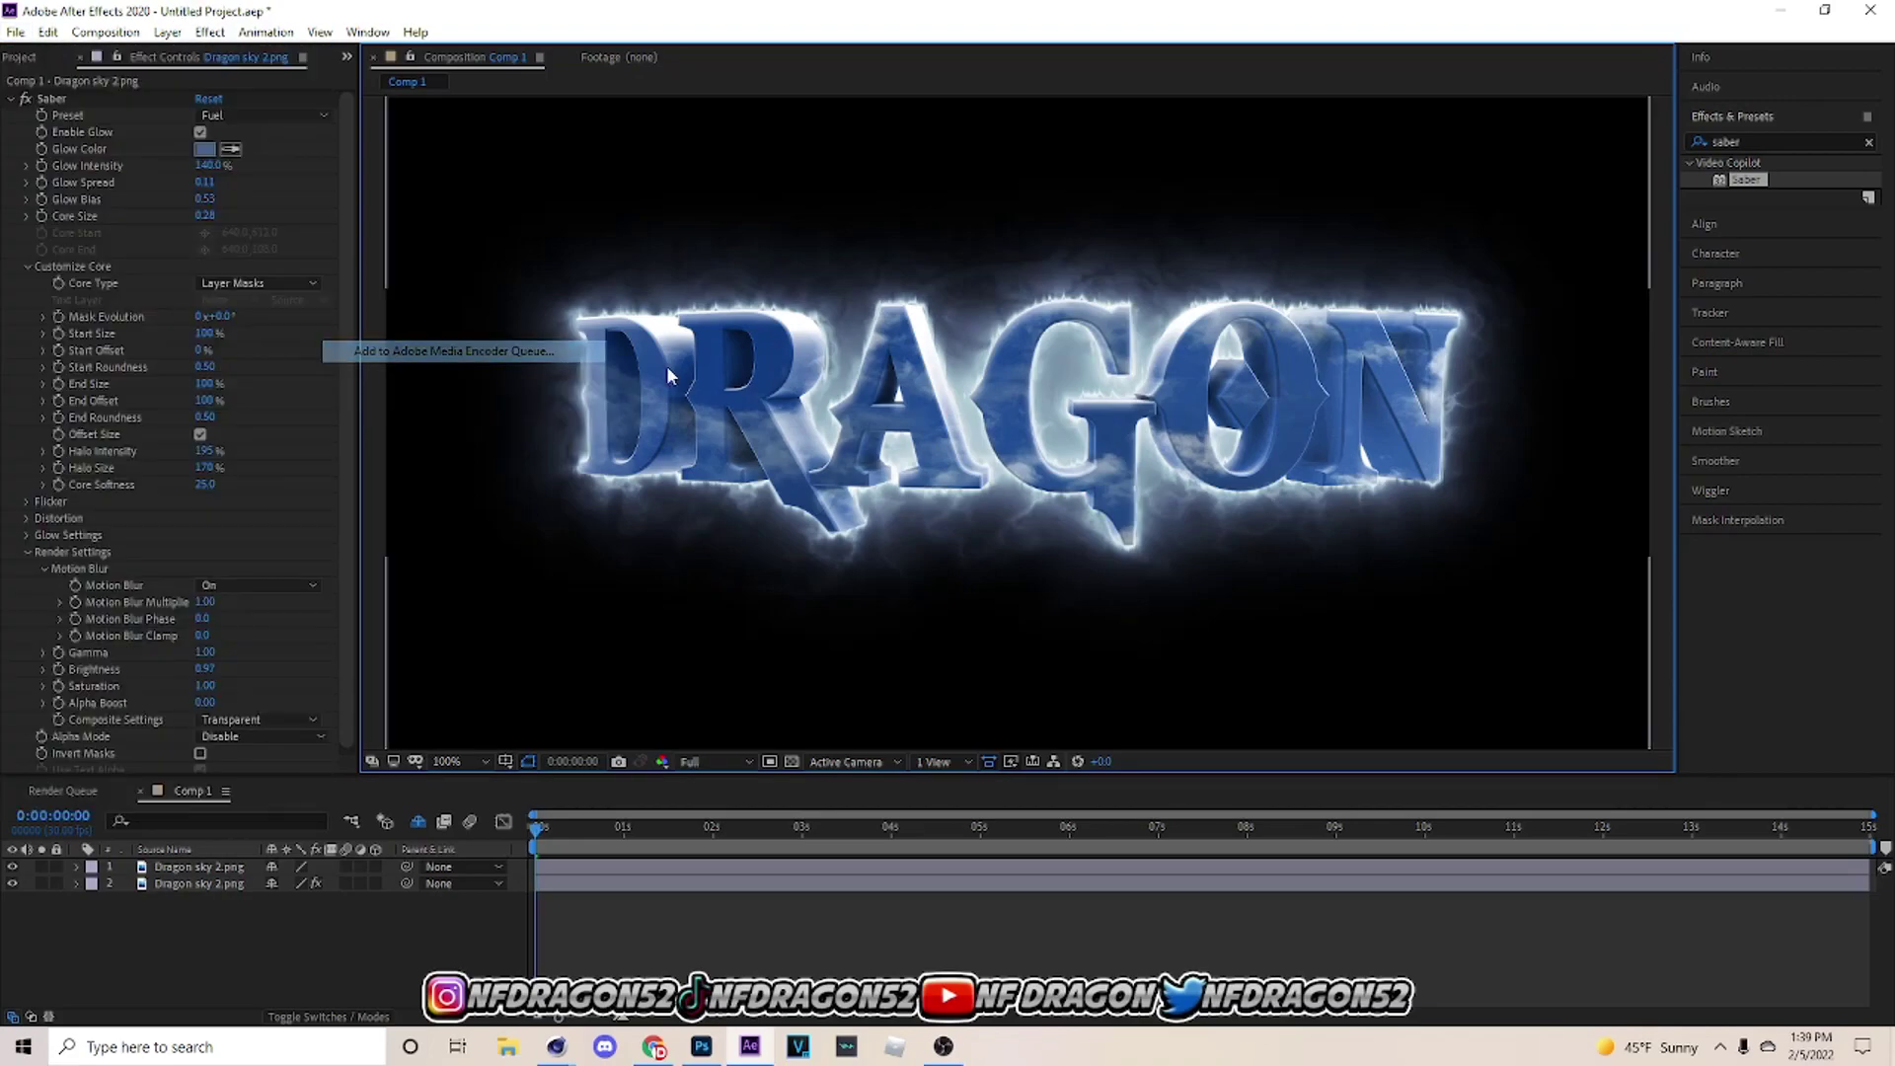